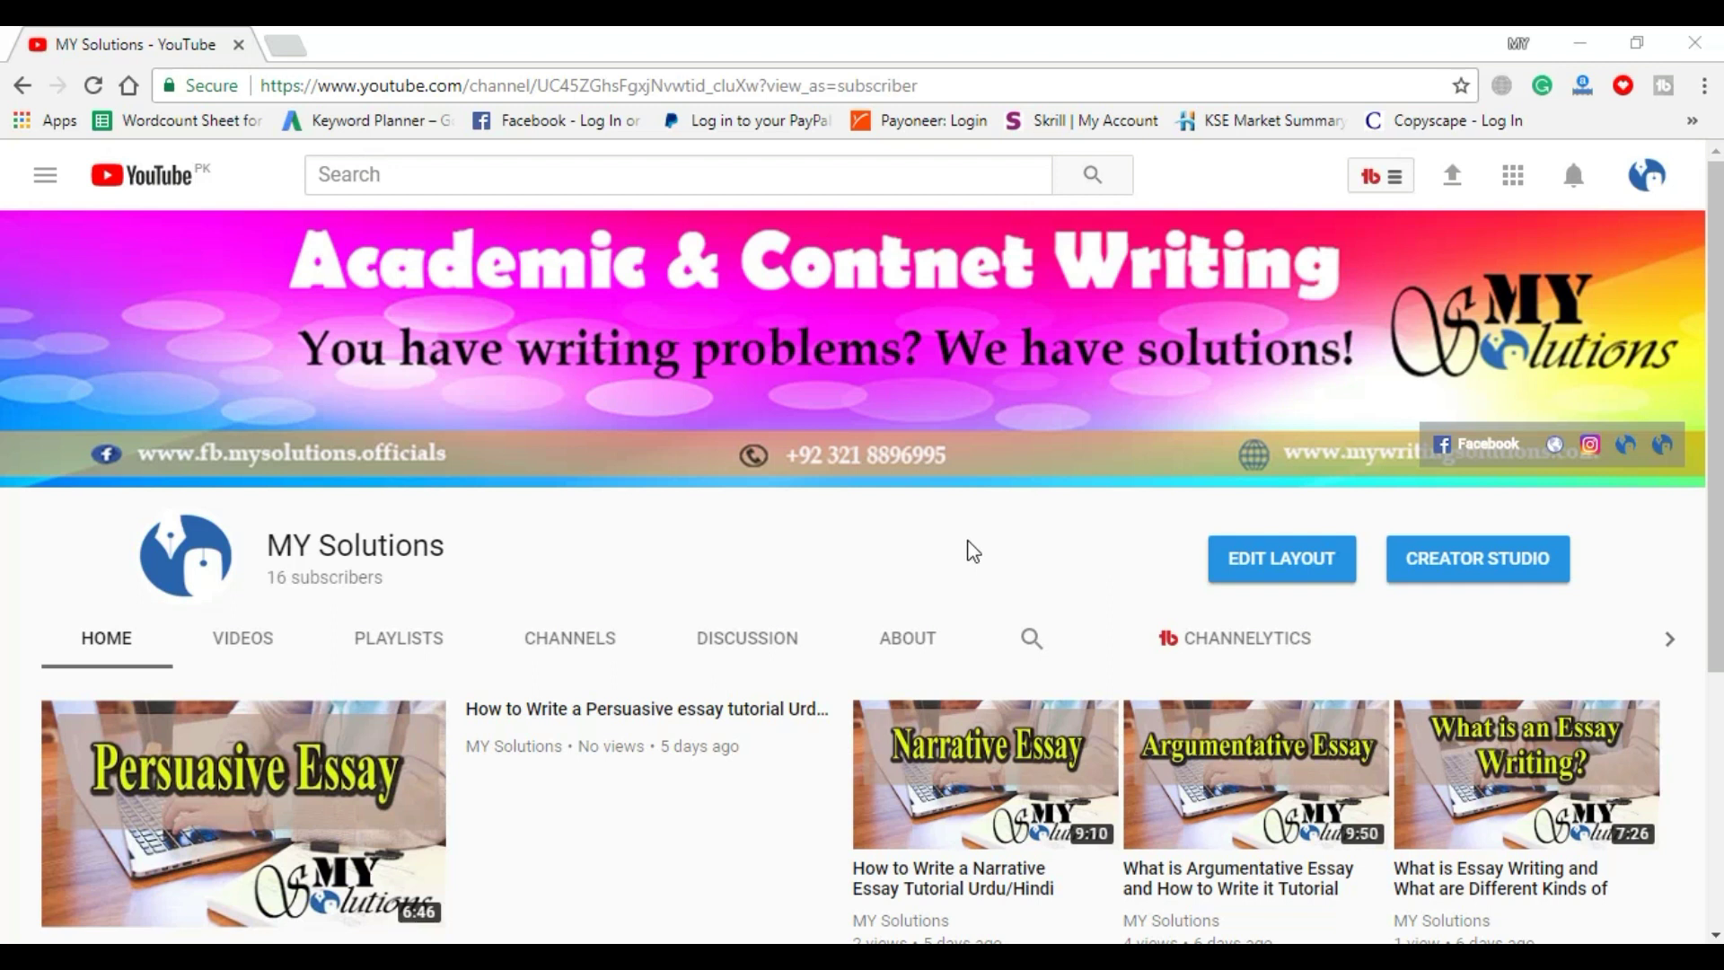
Look over the MY Solutions channel's home page and open its list of videos
scroll(974, 551, down, 4)
scroll(973, 551, up, 3)
scroll(974, 552, up, 1)
click(253, 645)
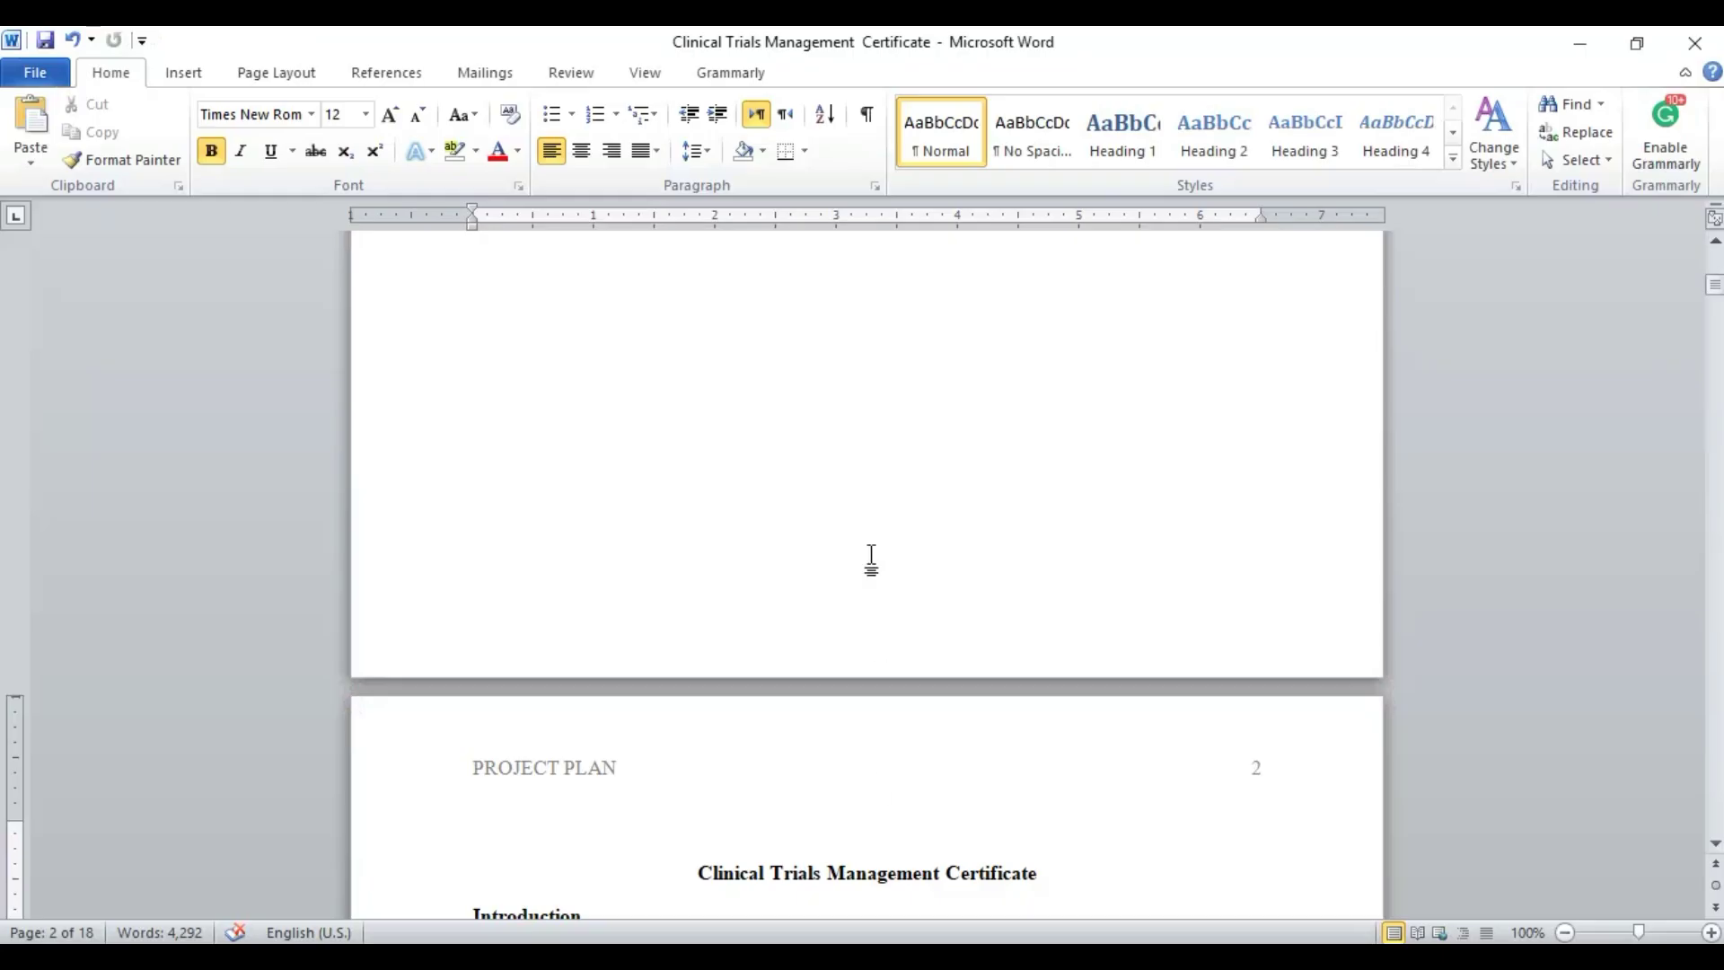
Switch to the Word document and add a centred "Table of Contents" title above the Clinical Trials Management Certificate heading on page 2
scroll(871, 559, up, 15)
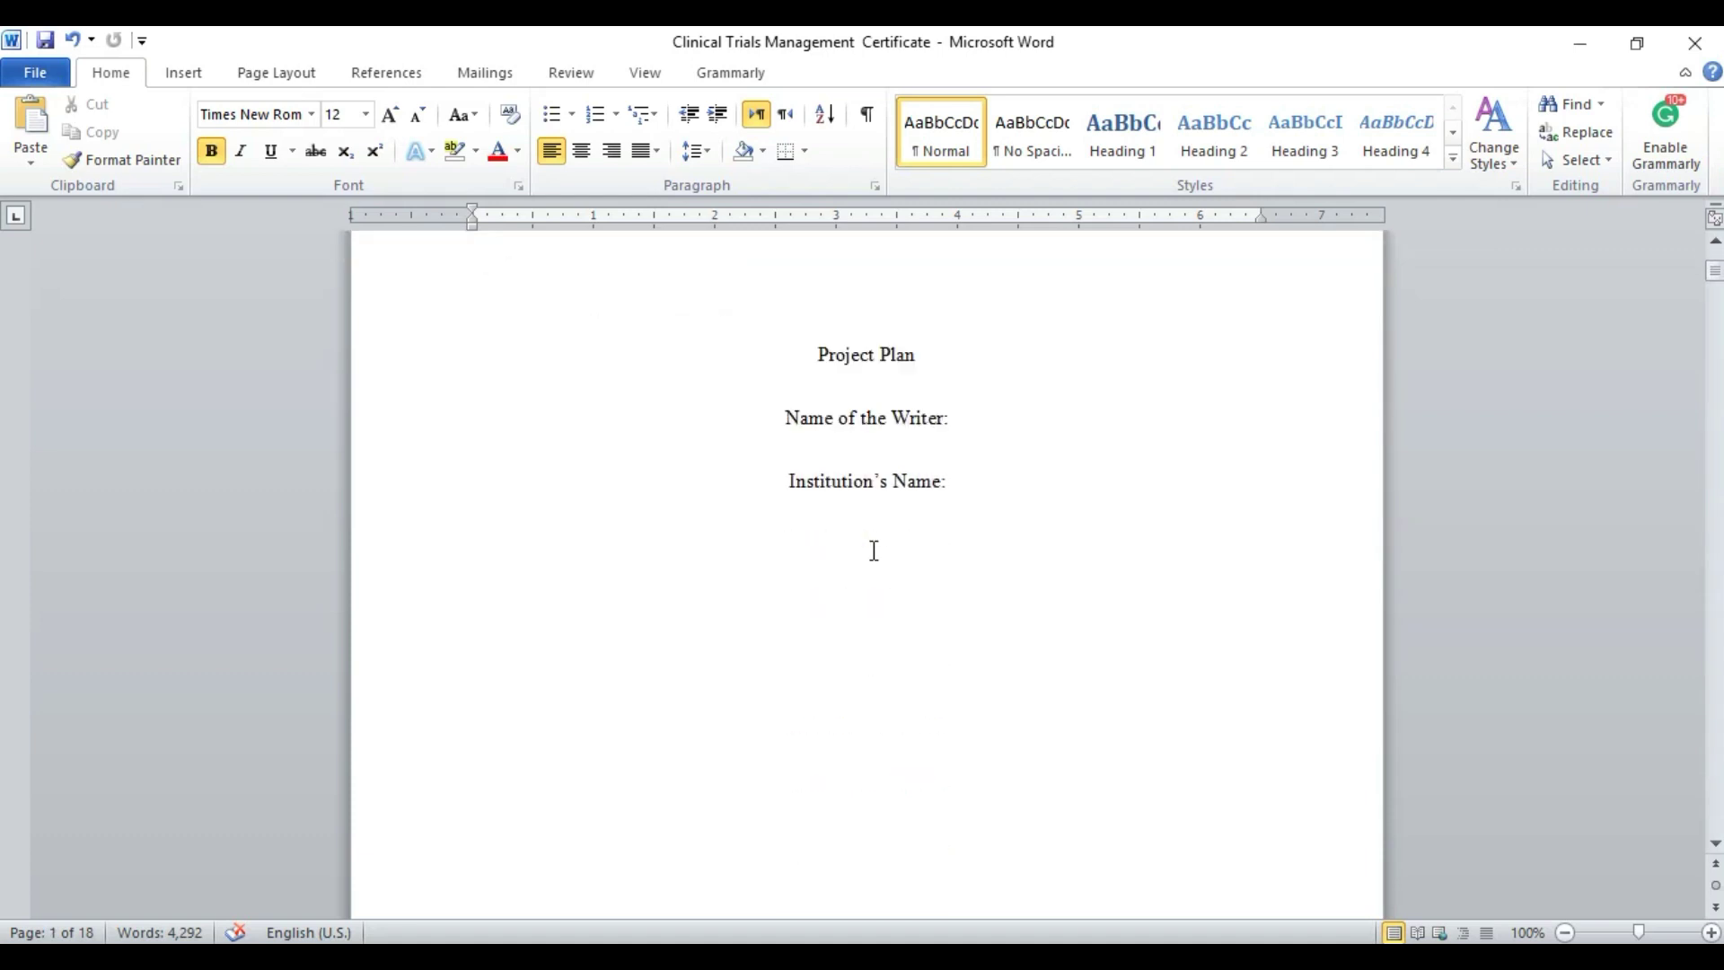
scroll(873, 550, down, 15)
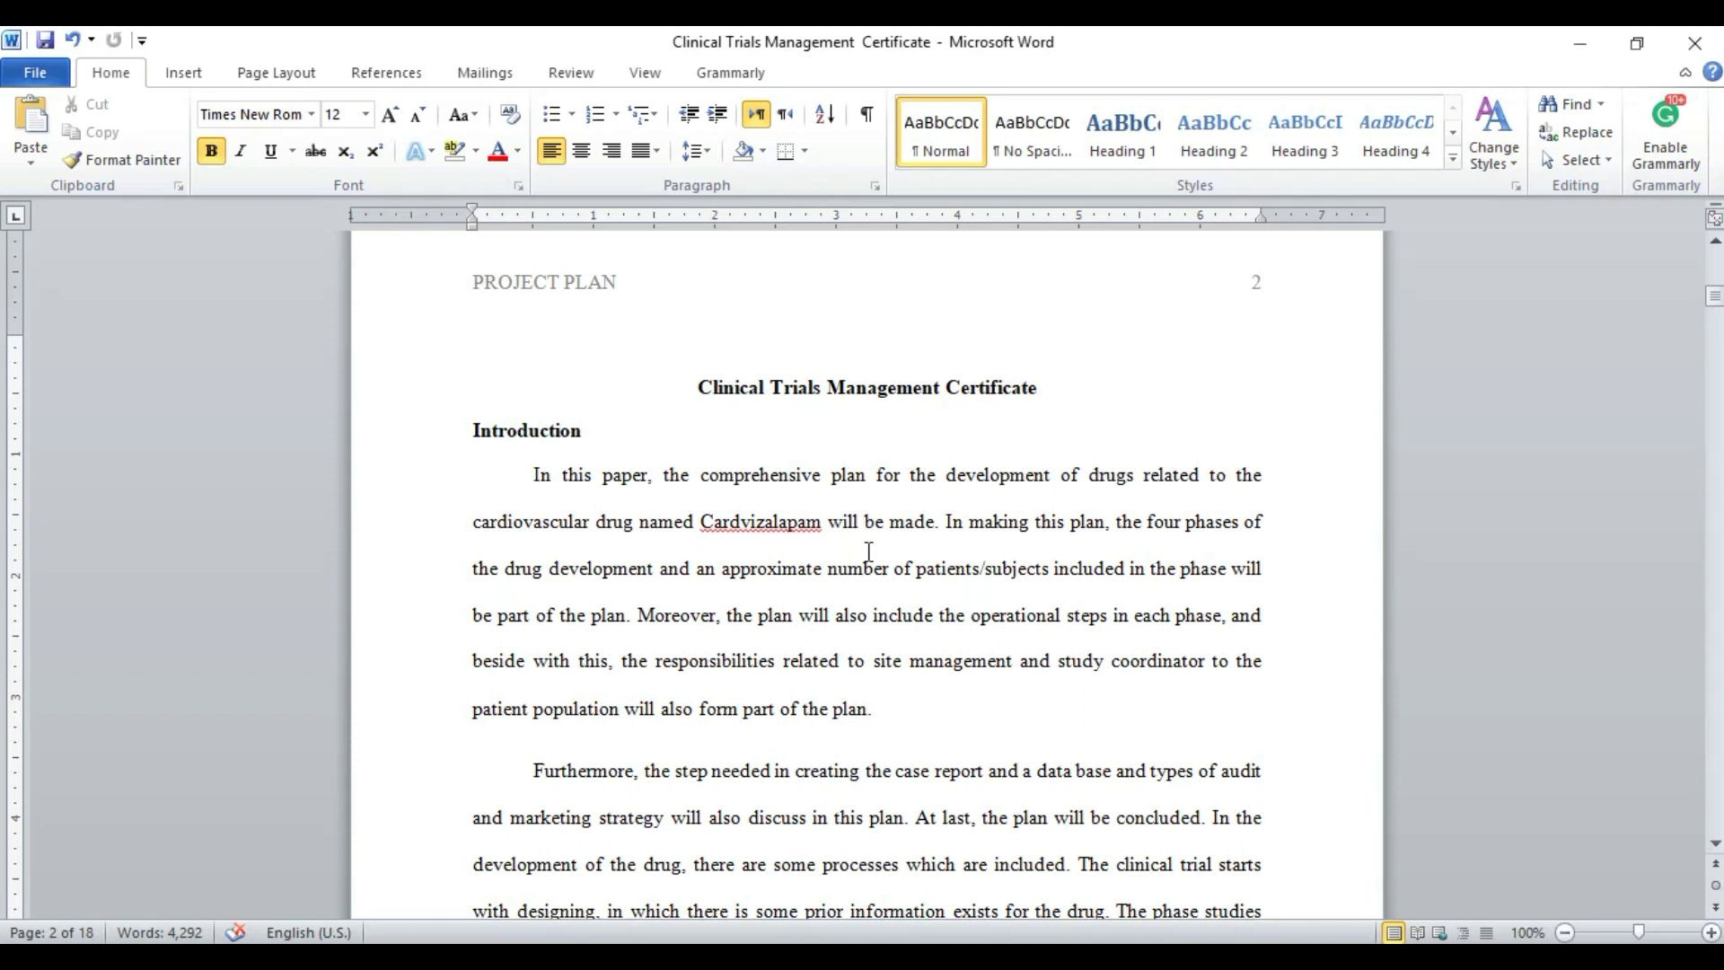
scroll(869, 552, up, 4)
scroll(868, 551, up, 7)
scroll(867, 551, down, 7)
scroll(868, 563, down, 5)
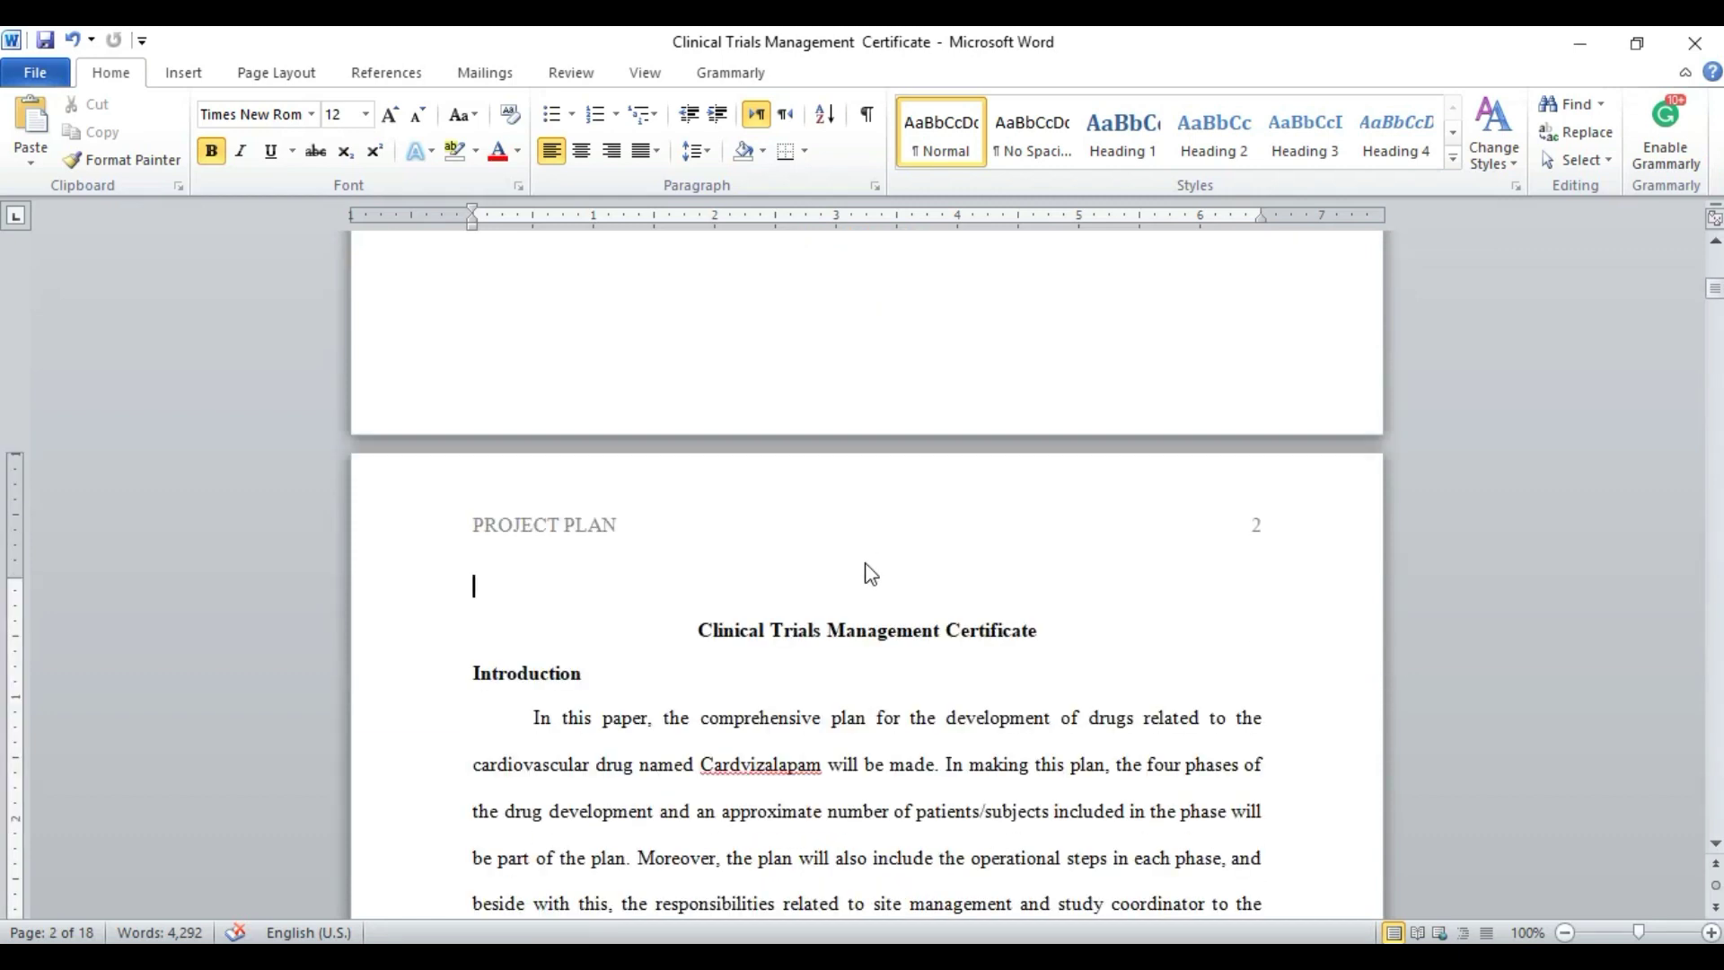
text(Table of Contents)
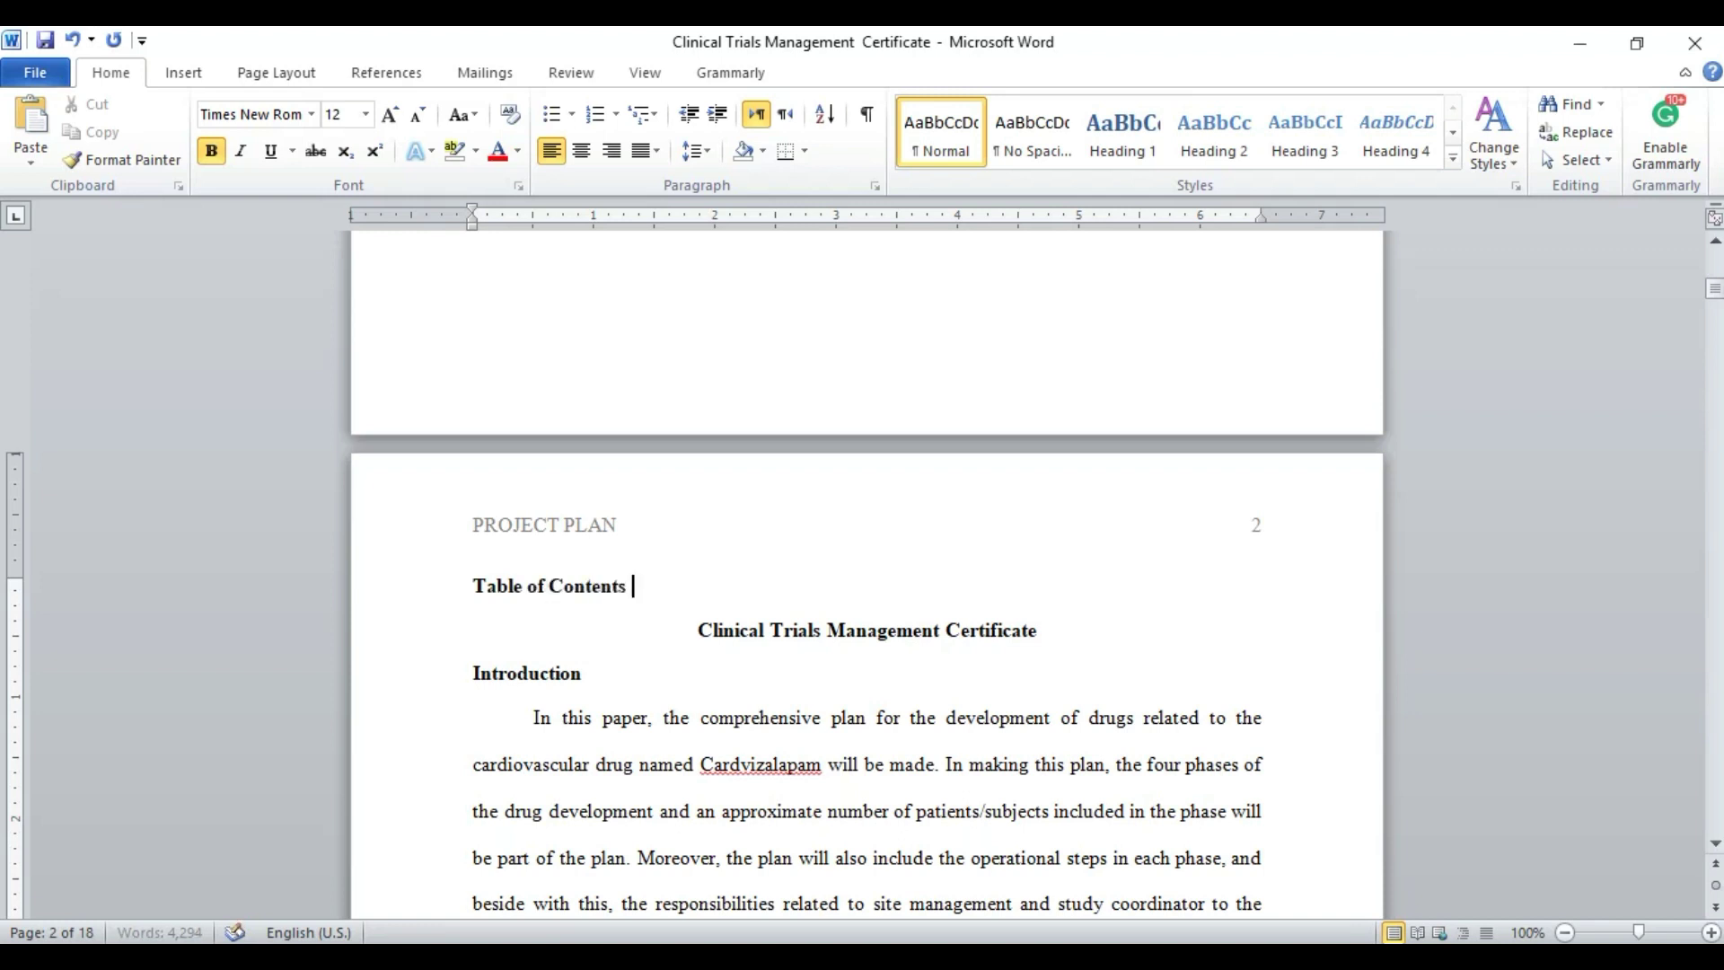
key(ctrl+d)
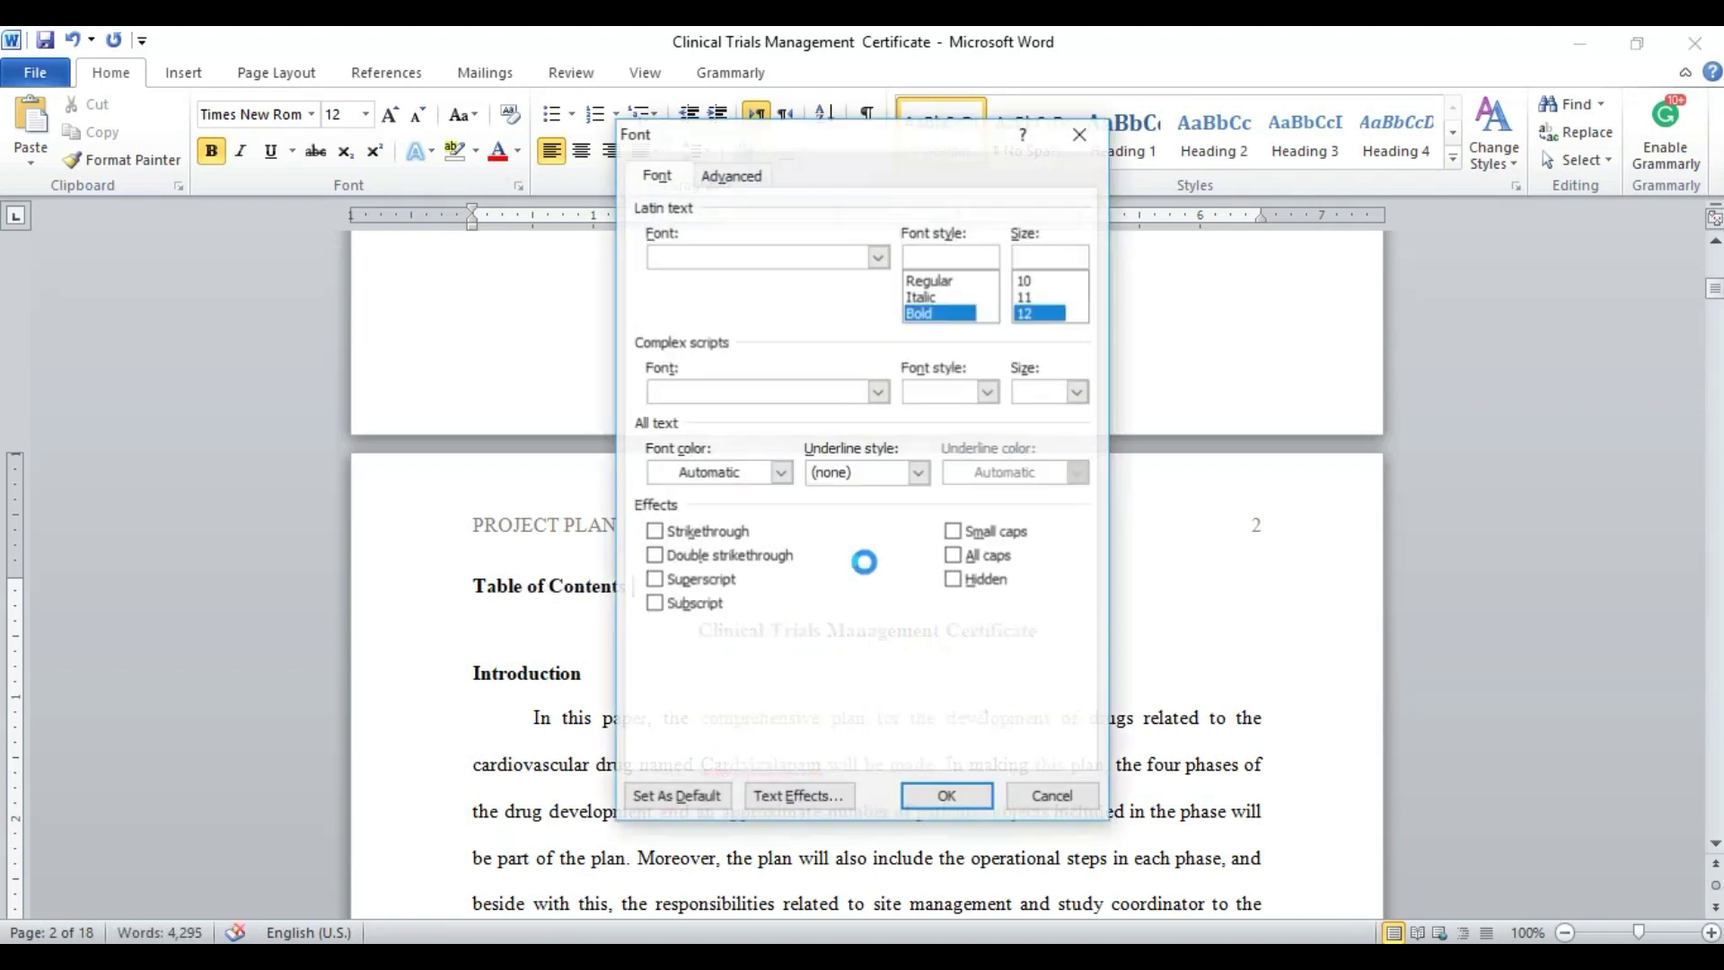
click(1049, 796)
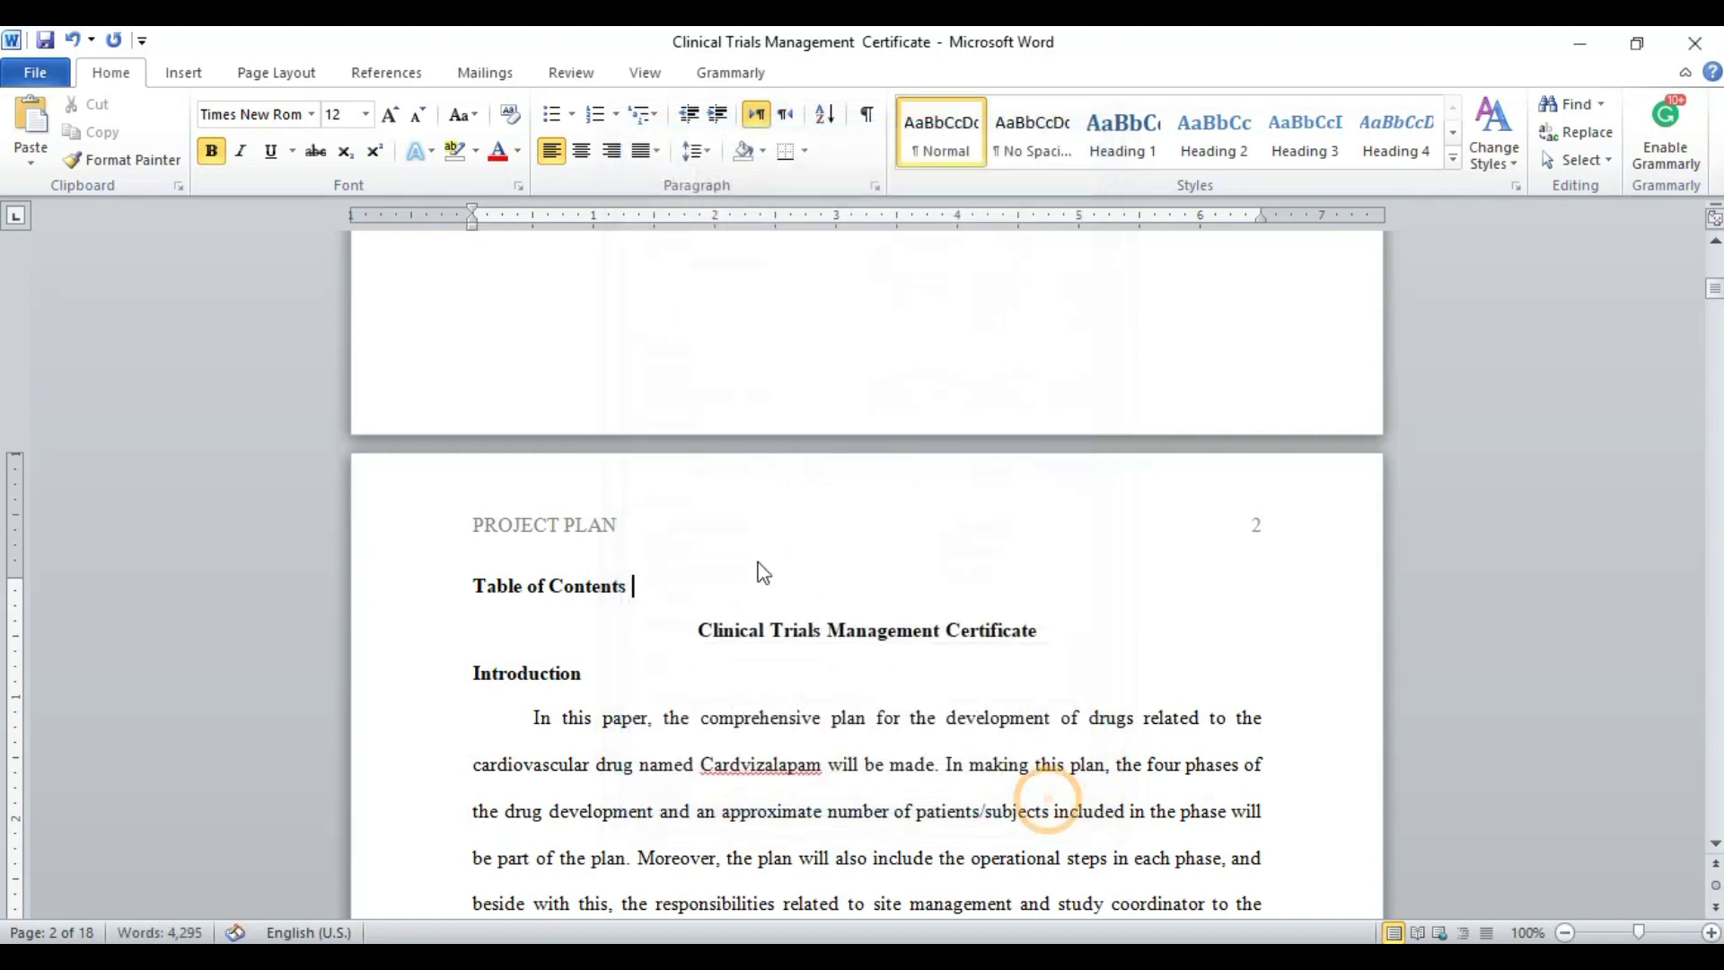
key(ctrl+e)
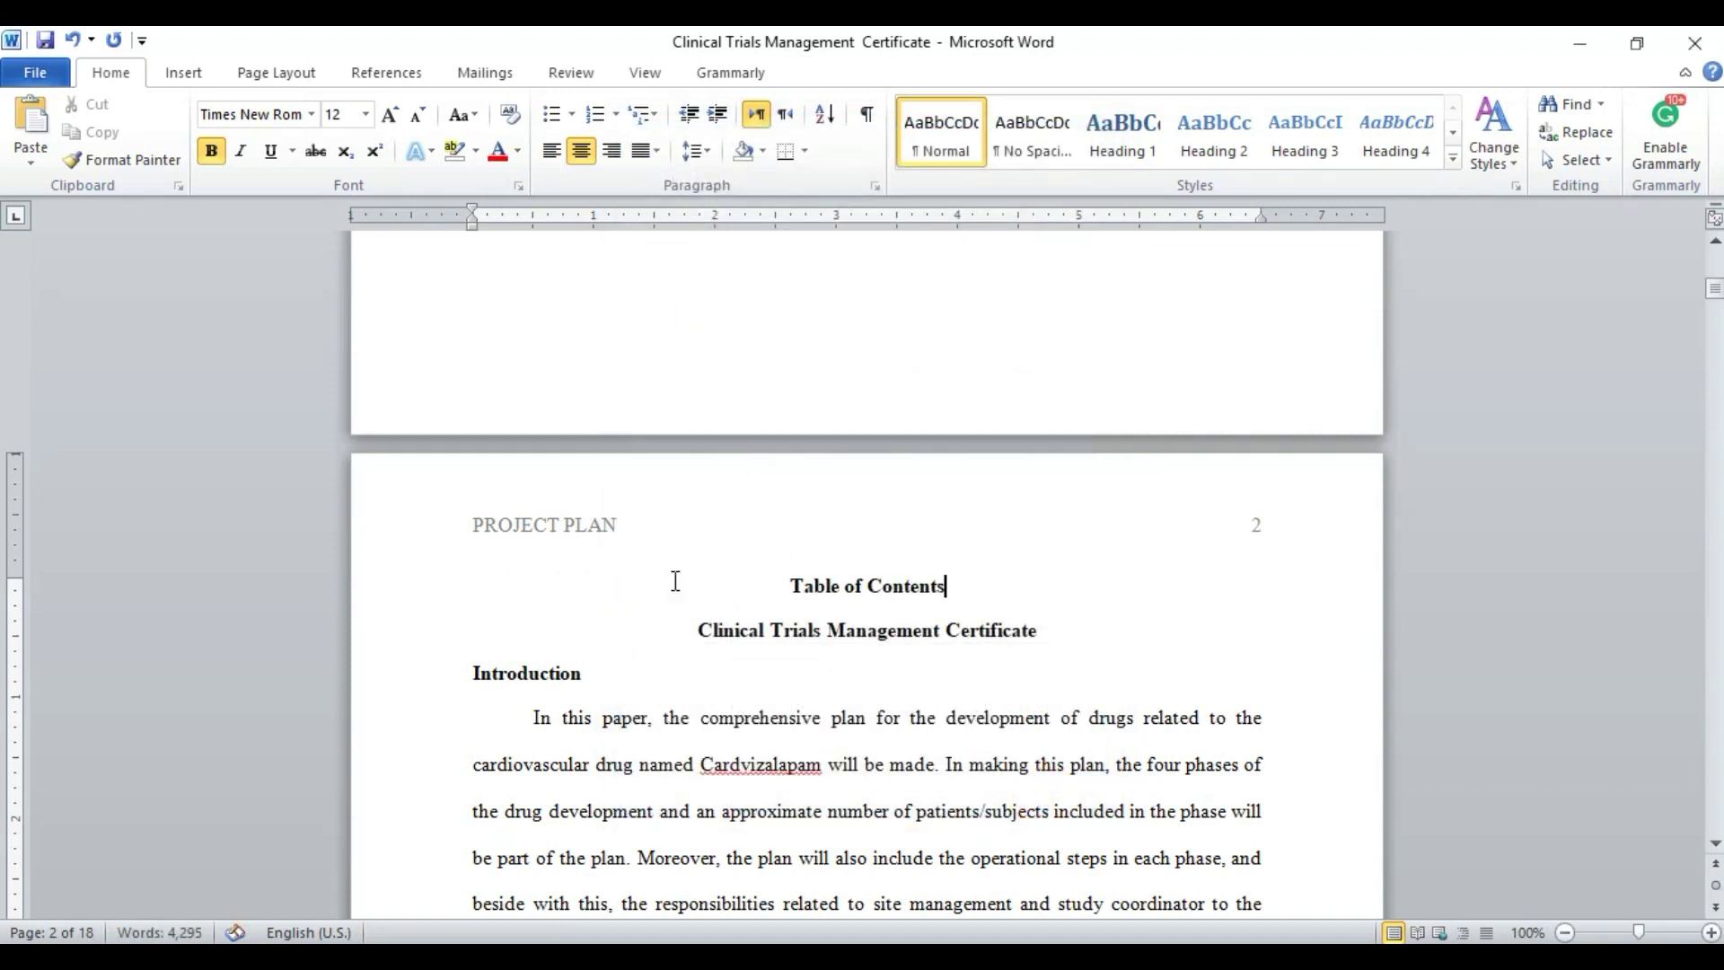
Add an empty line below the Table of Contents title and a page break before the Clinical Trials Management Certificate heading
key(Return)
key(Down)
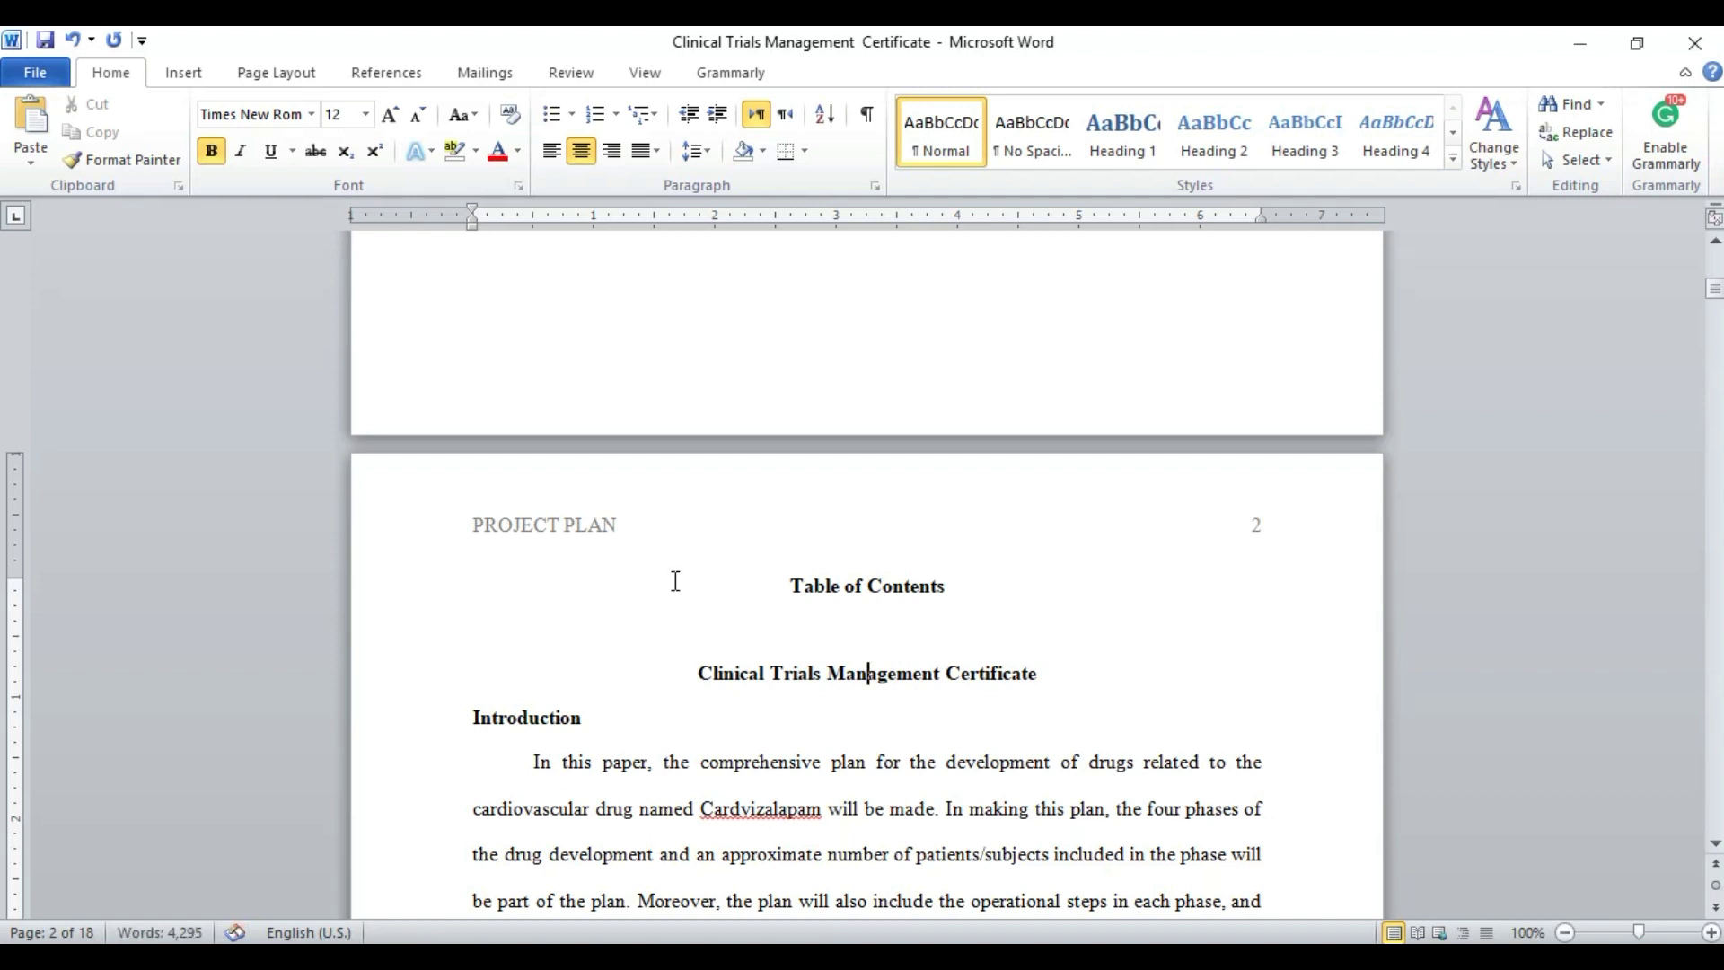
key(ctrl+Return)
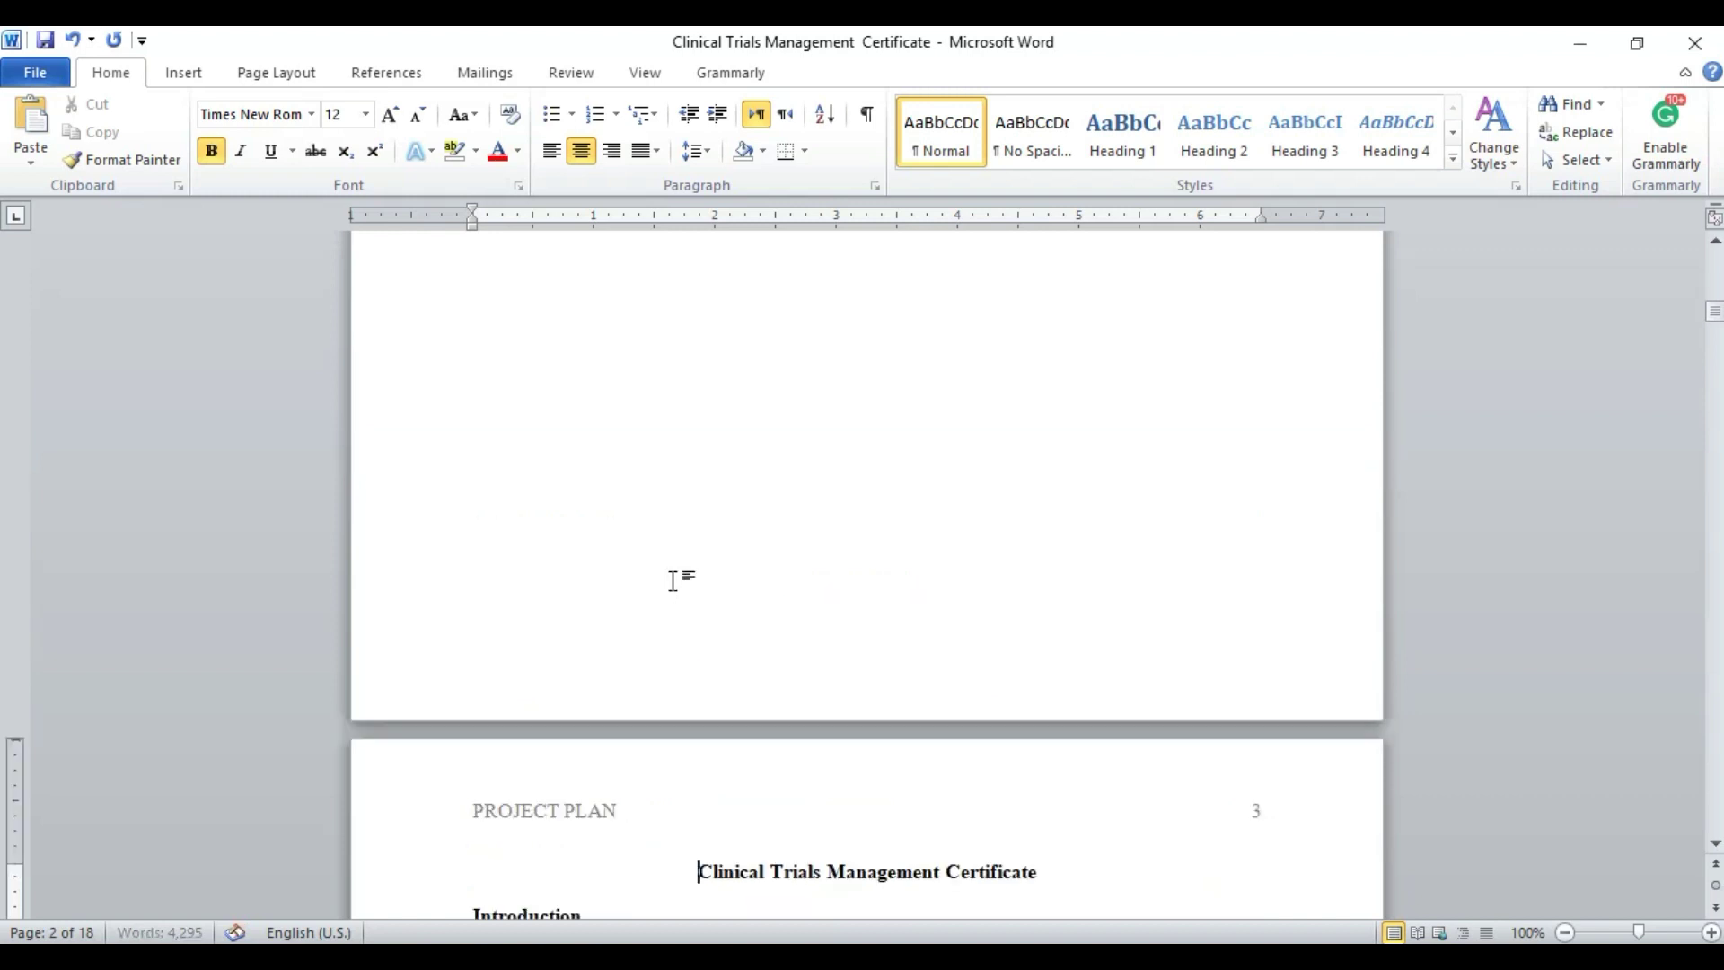
Place the cursor on the empty line under the Table of Contents title and centre that line
scroll(991, 563, up, 10)
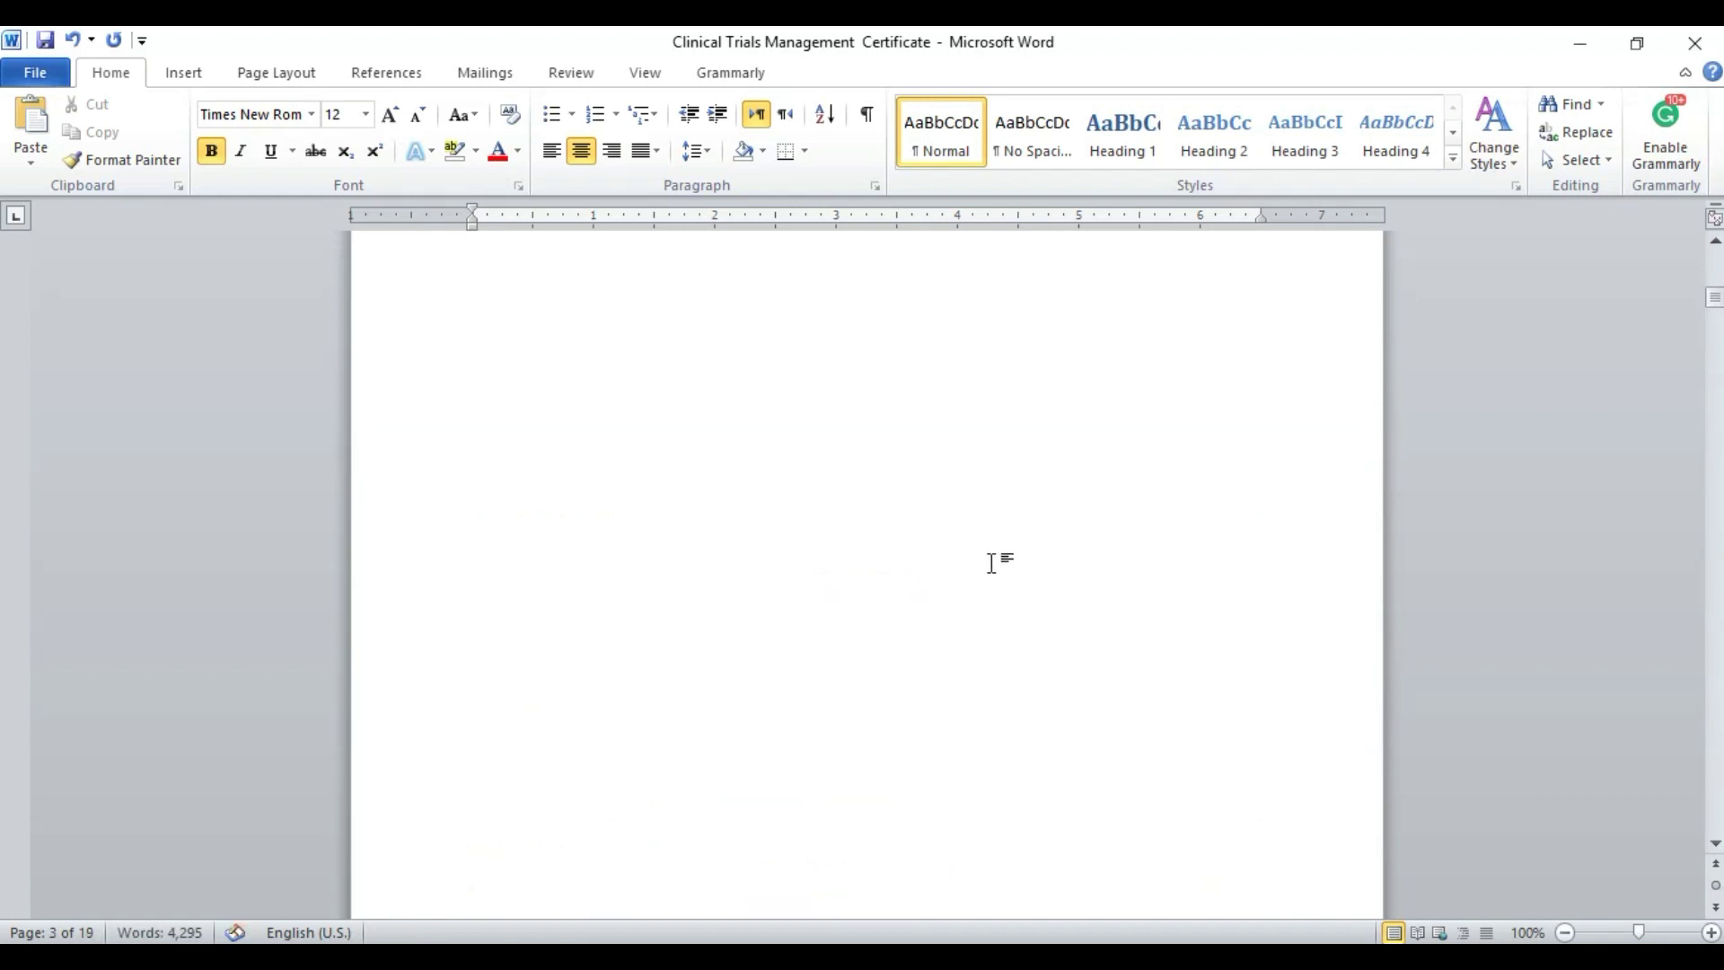
click(866, 465)
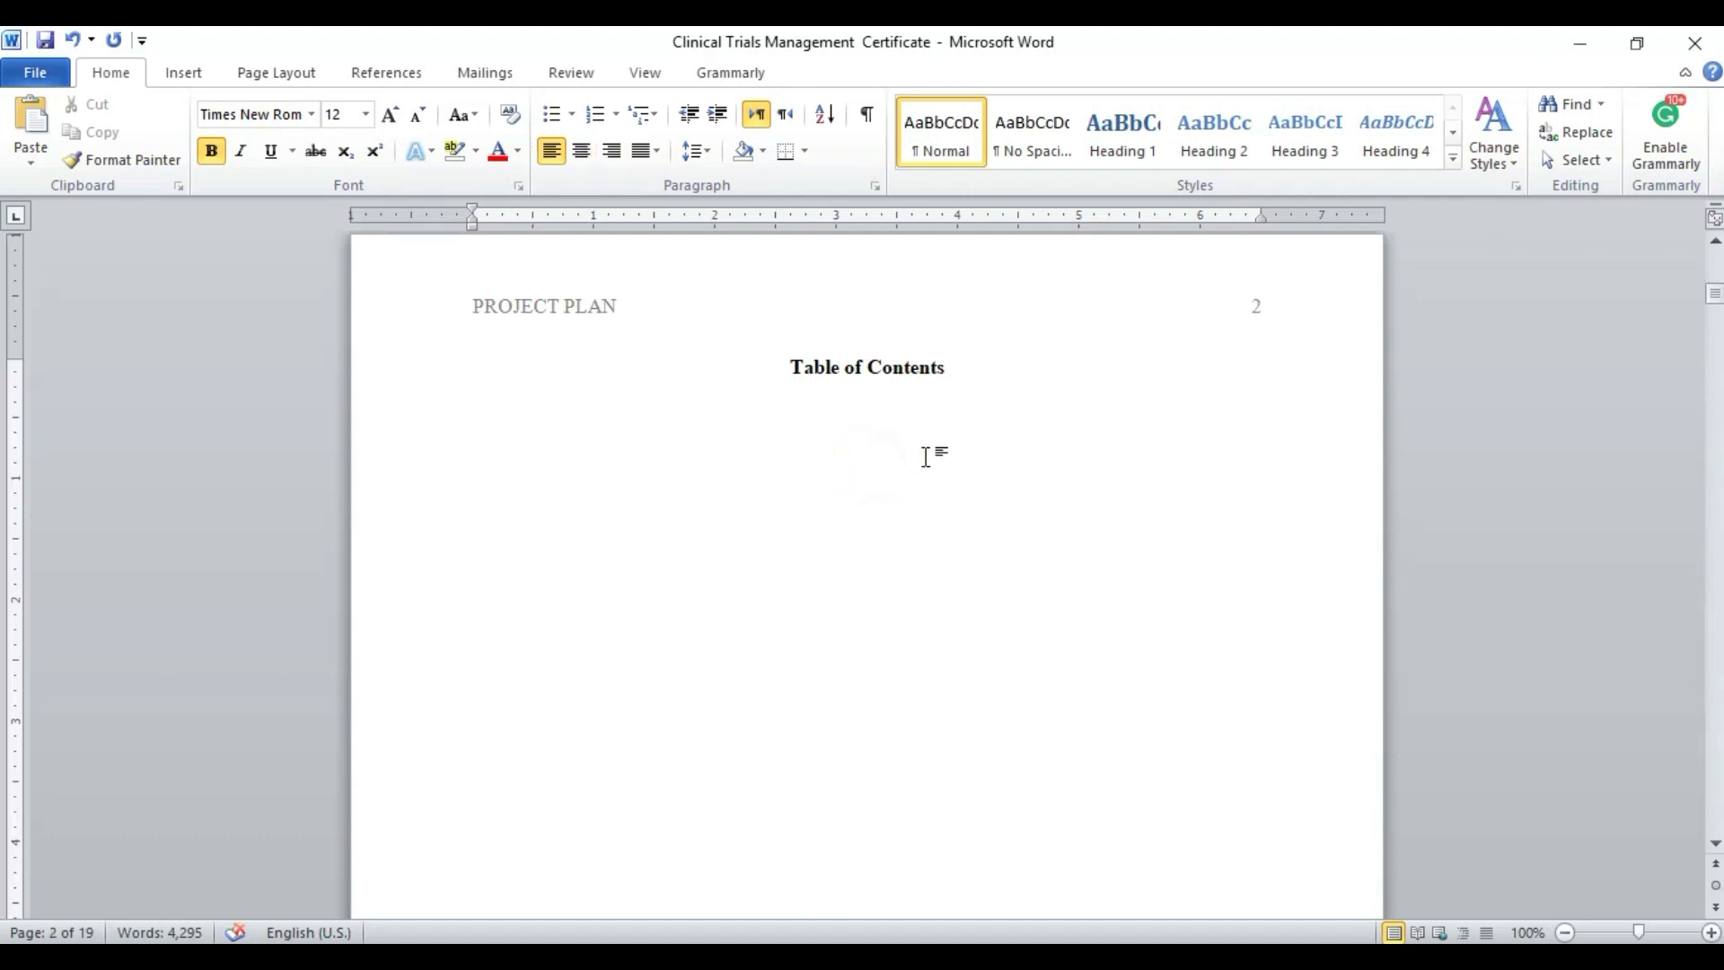
key(ctrl+e)
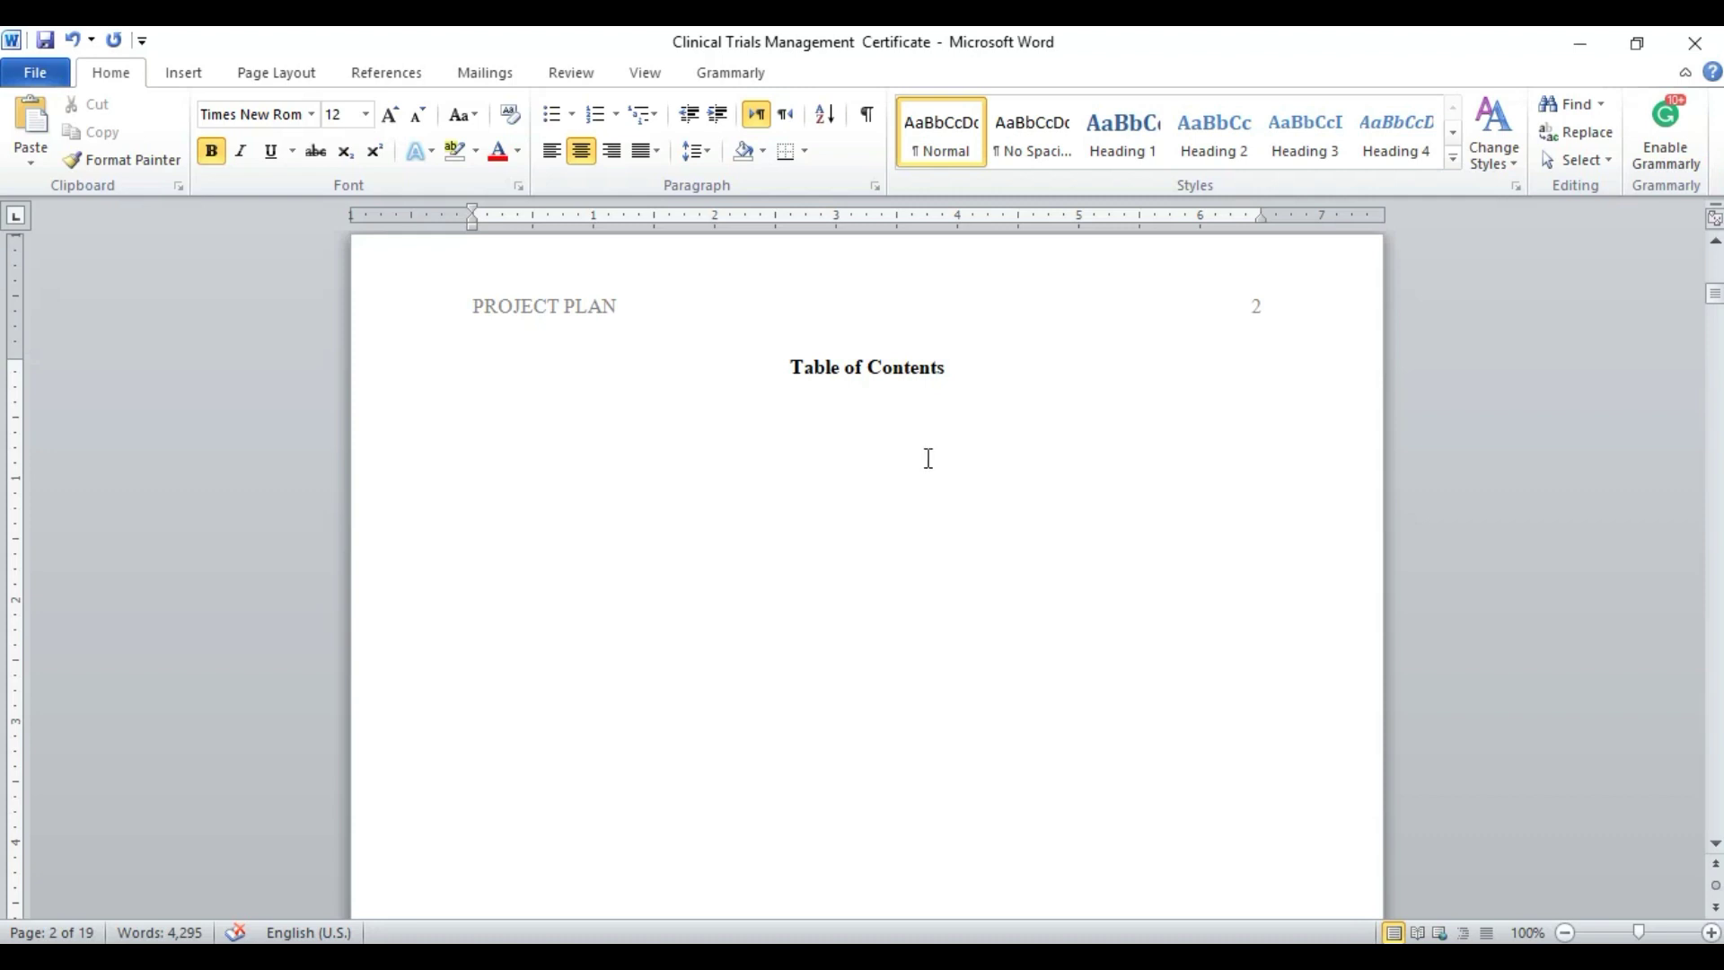
Apply the Heading 1 style to the "Introduction" heading on page 3
scroll(929, 457, down, 3)
scroll(929, 458, down, 5)
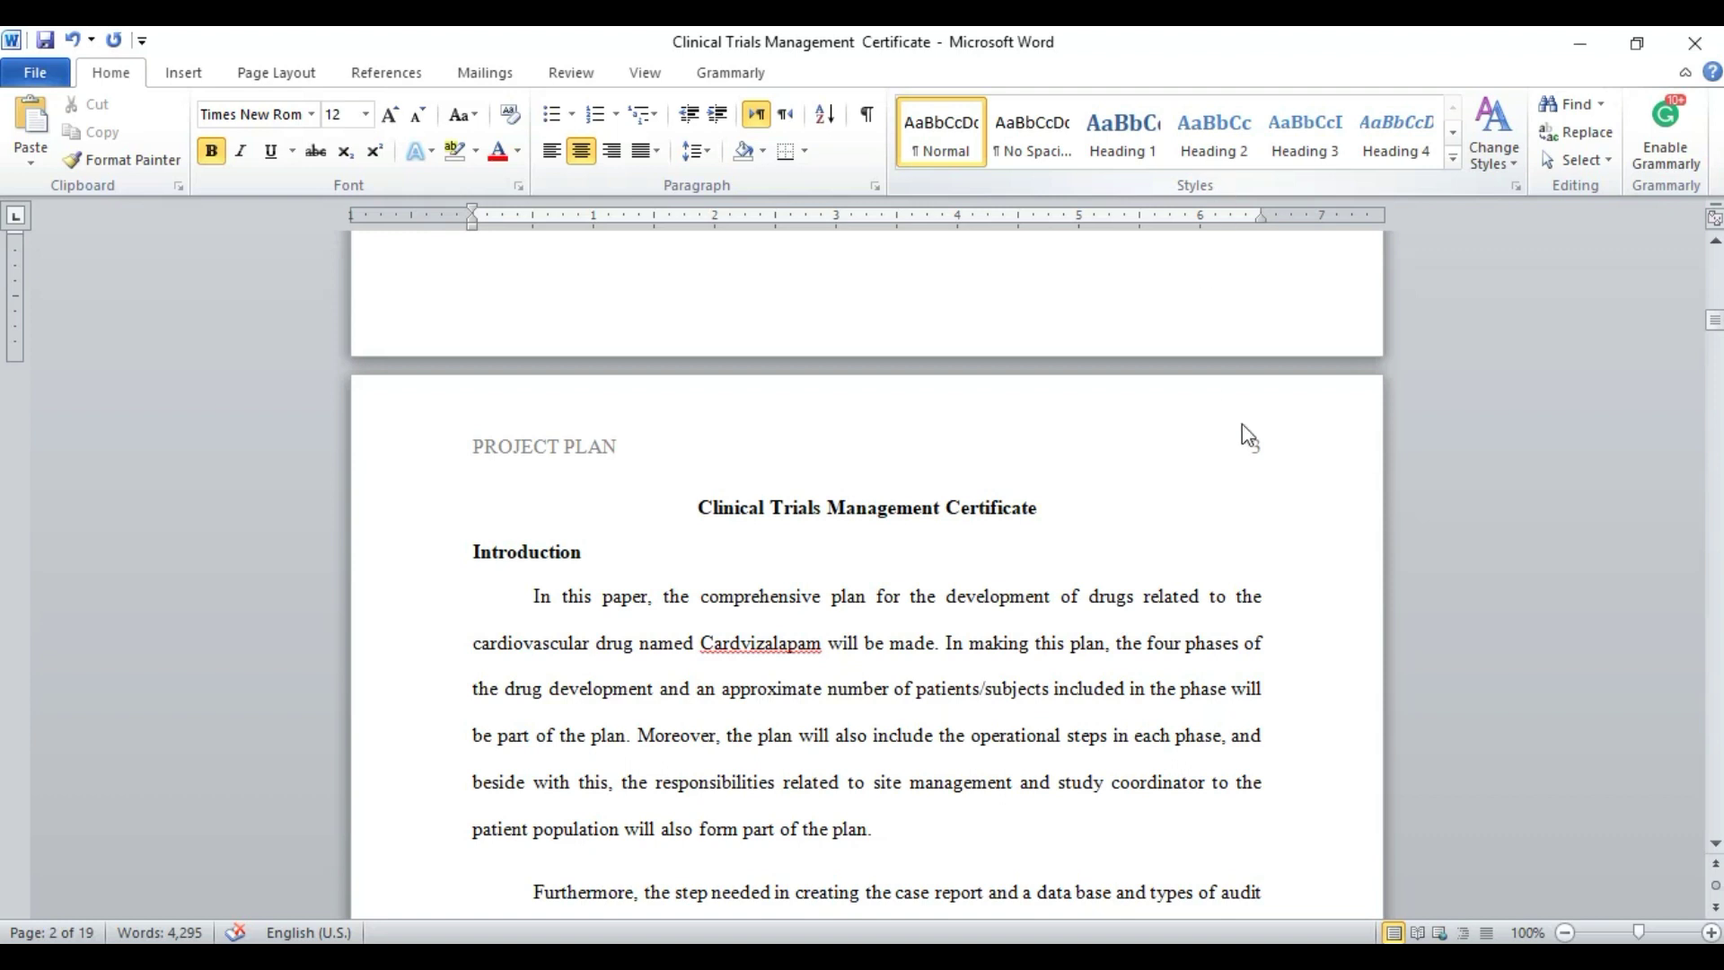
click(844, 509)
double_click(845, 509)
click(844, 509)
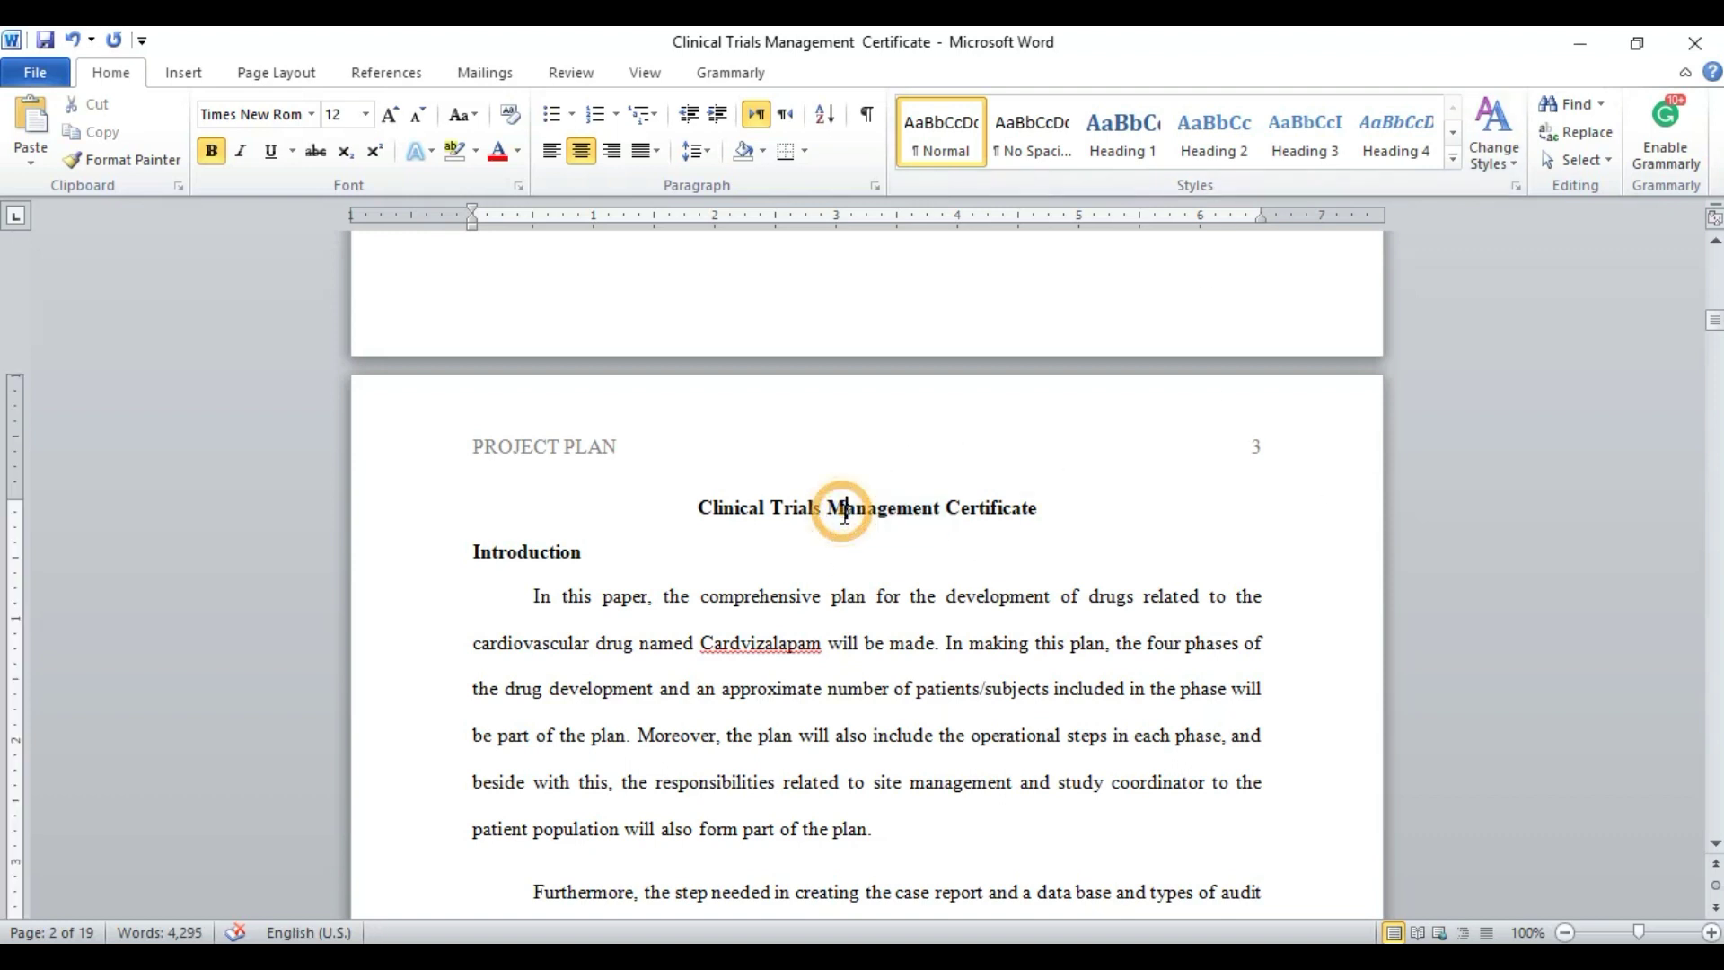
triple_click(496, 554)
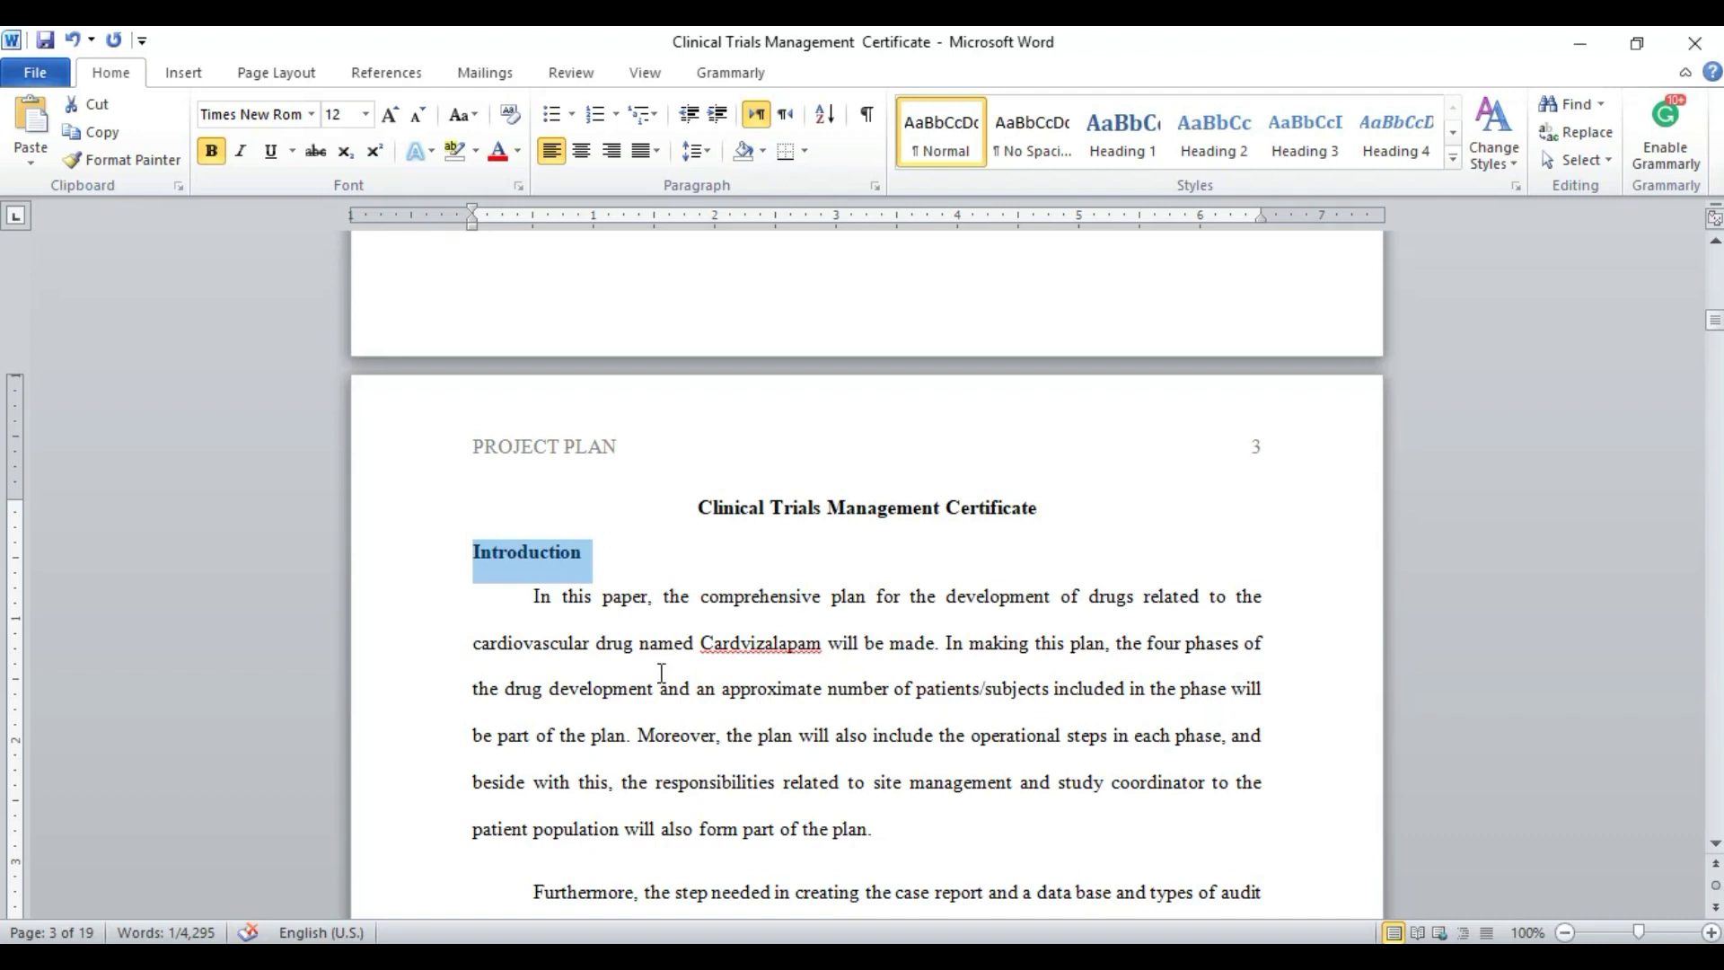
mouse_move(519, 590)
click(1119, 154)
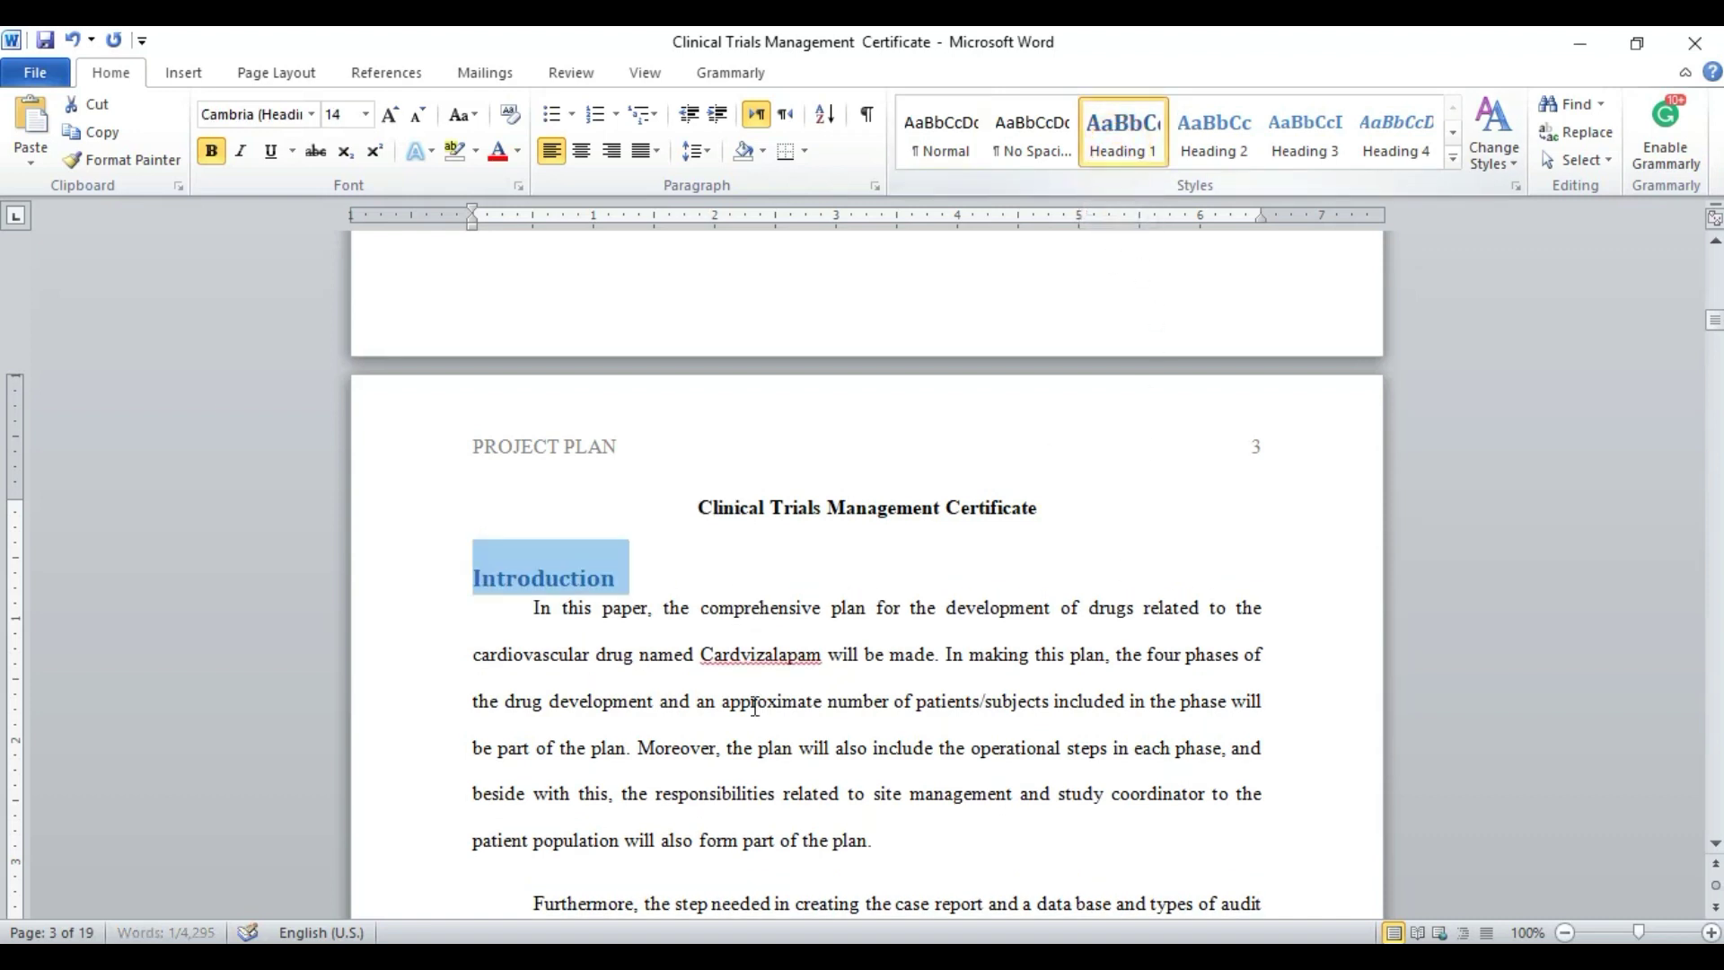
Apply the Heading 1 style to the "Phases of Drug Development" heading on page 4
scroll(585, 719, down, 5)
scroll(585, 719, down, 15)
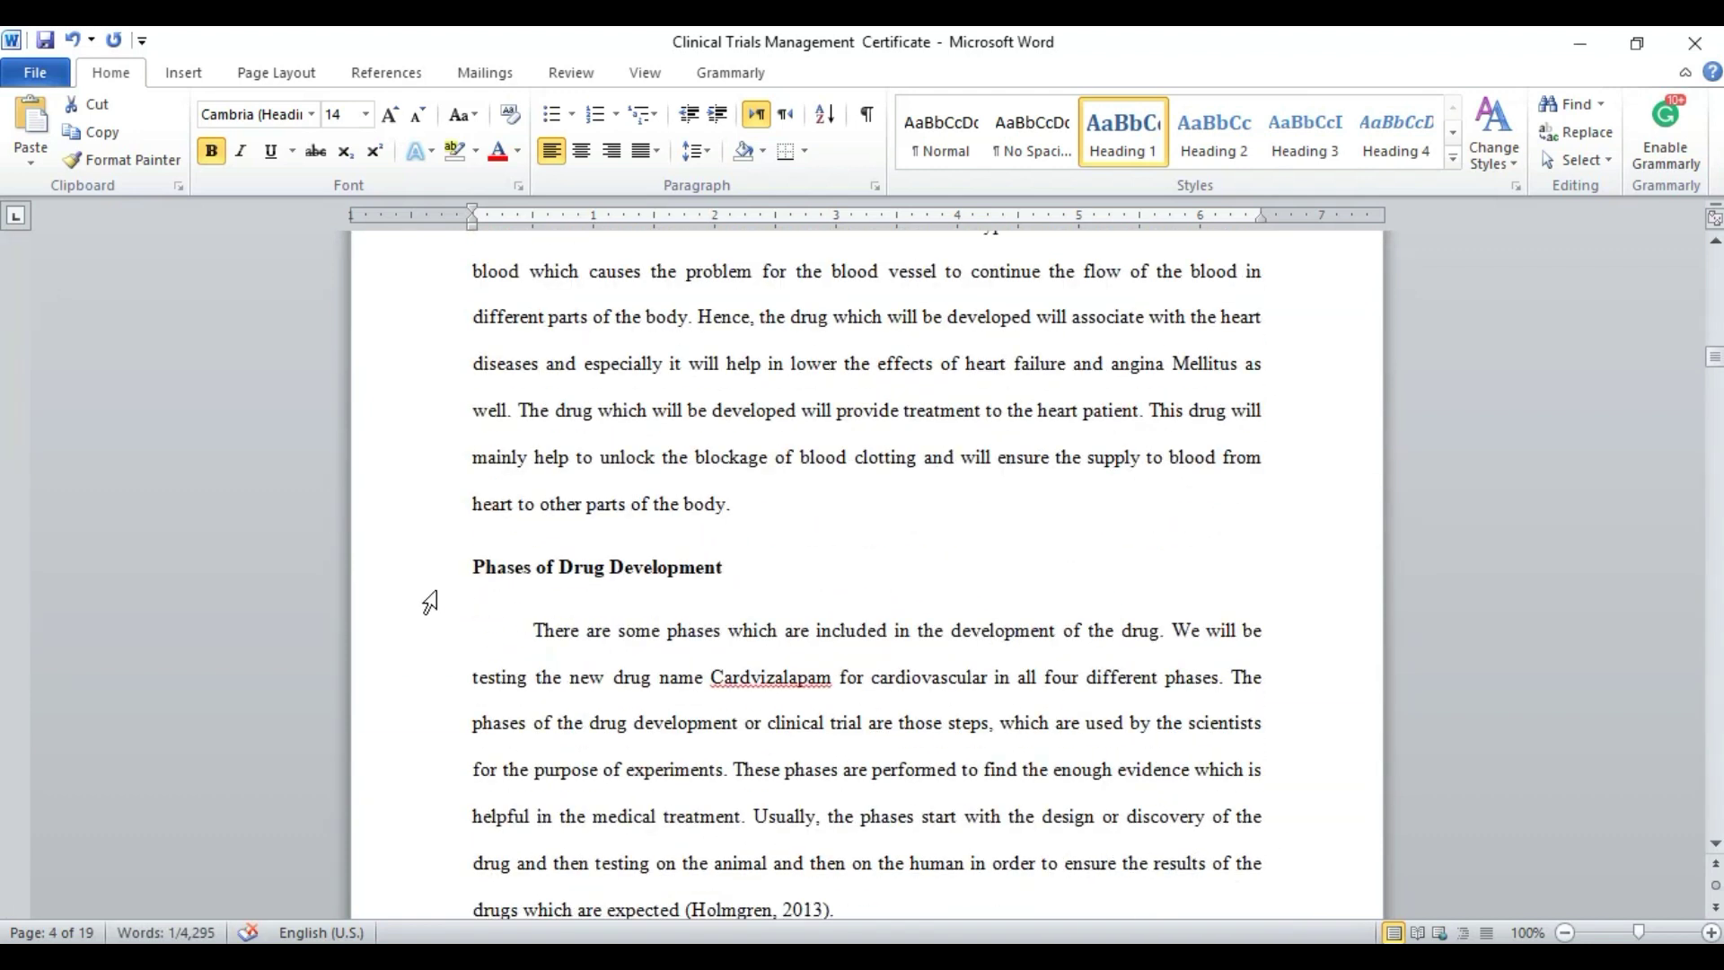
click(401, 569)
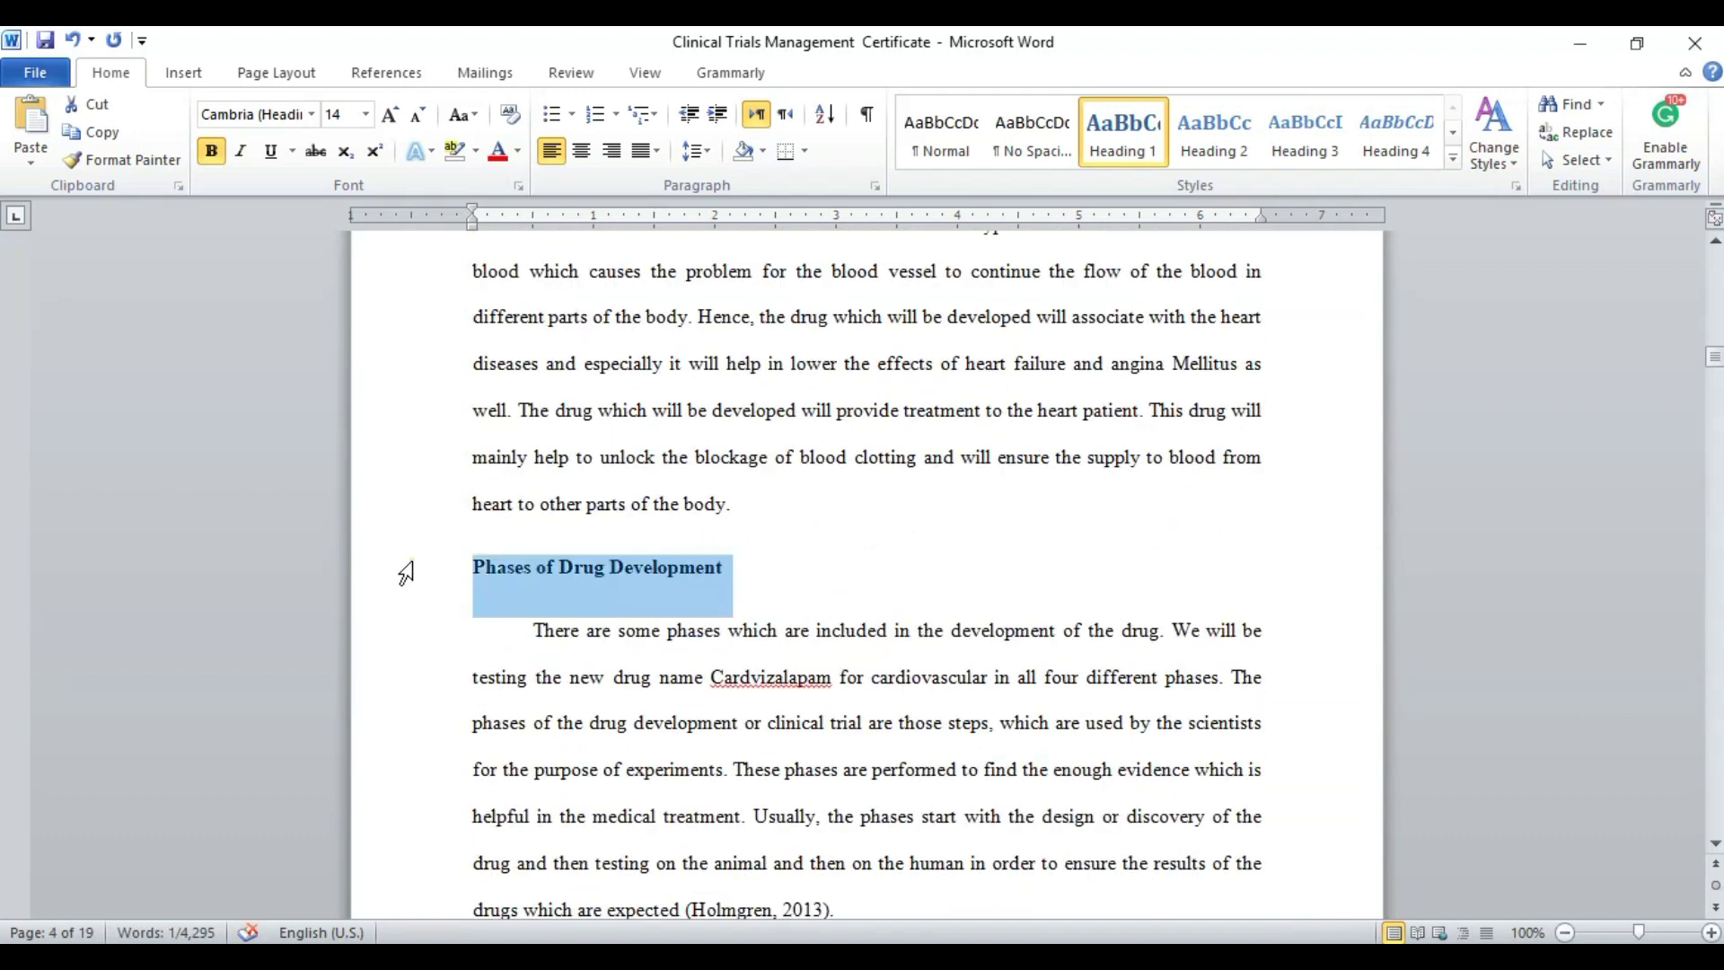
click(1122, 133)
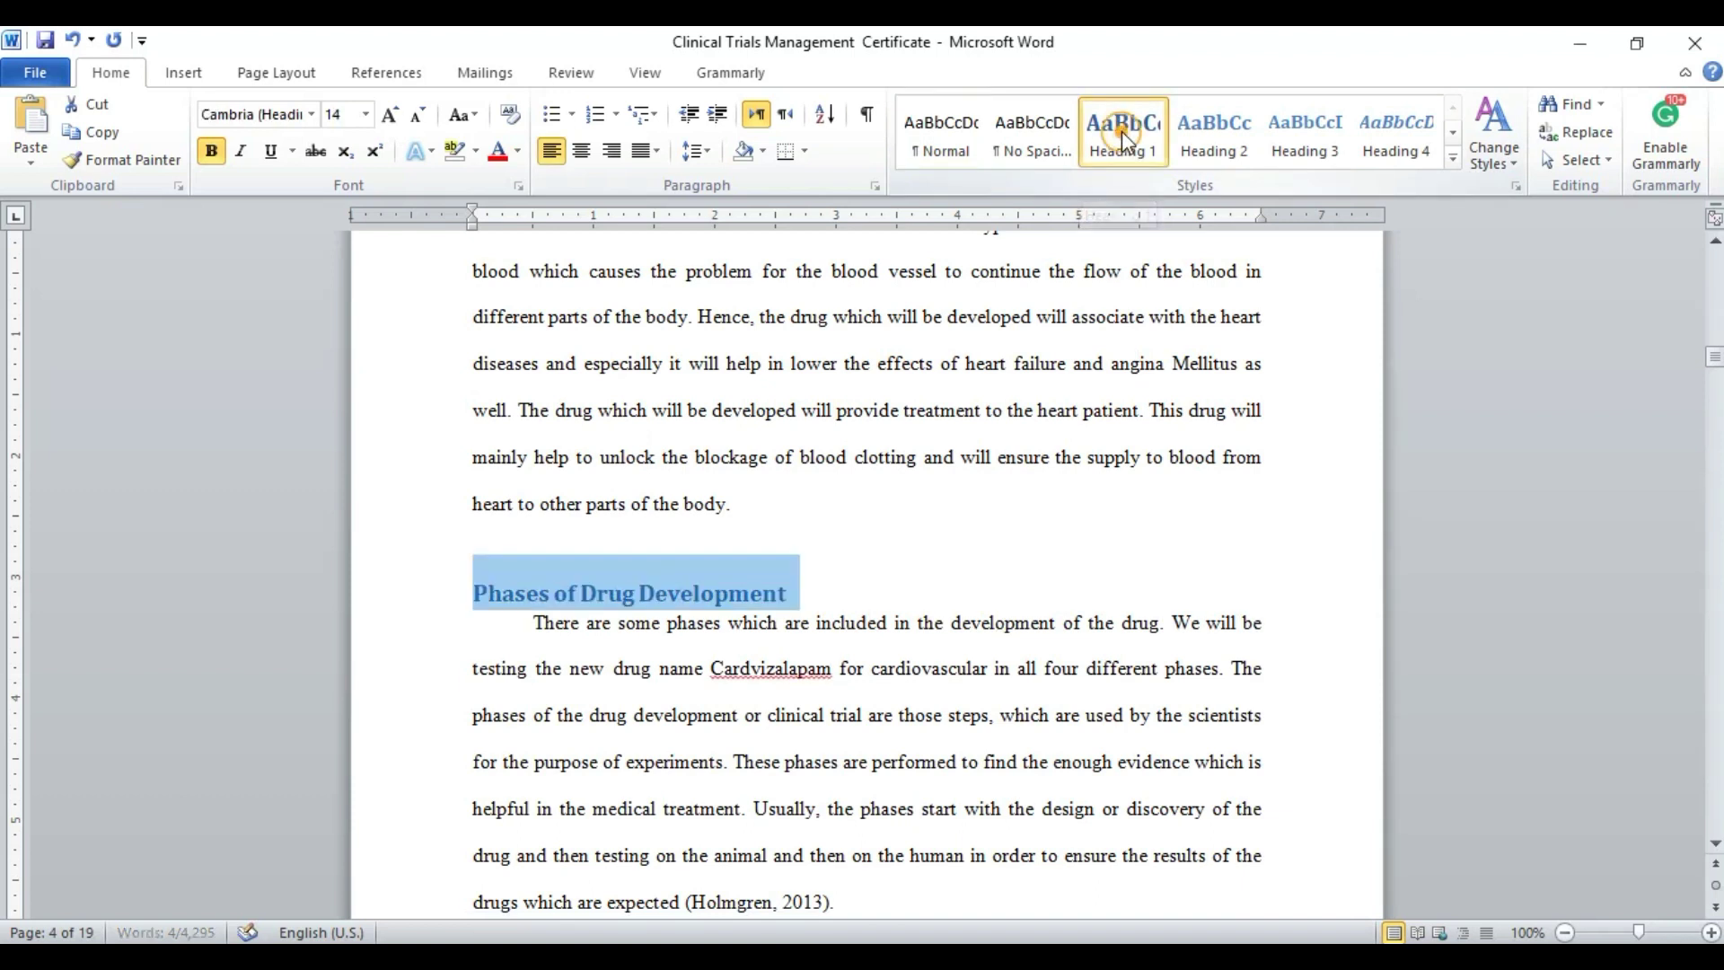
Apply the Heading 2 style to the "Phase One" subheading on page 5
scroll(722, 615, down, 5)
scroll(722, 615, down, 4)
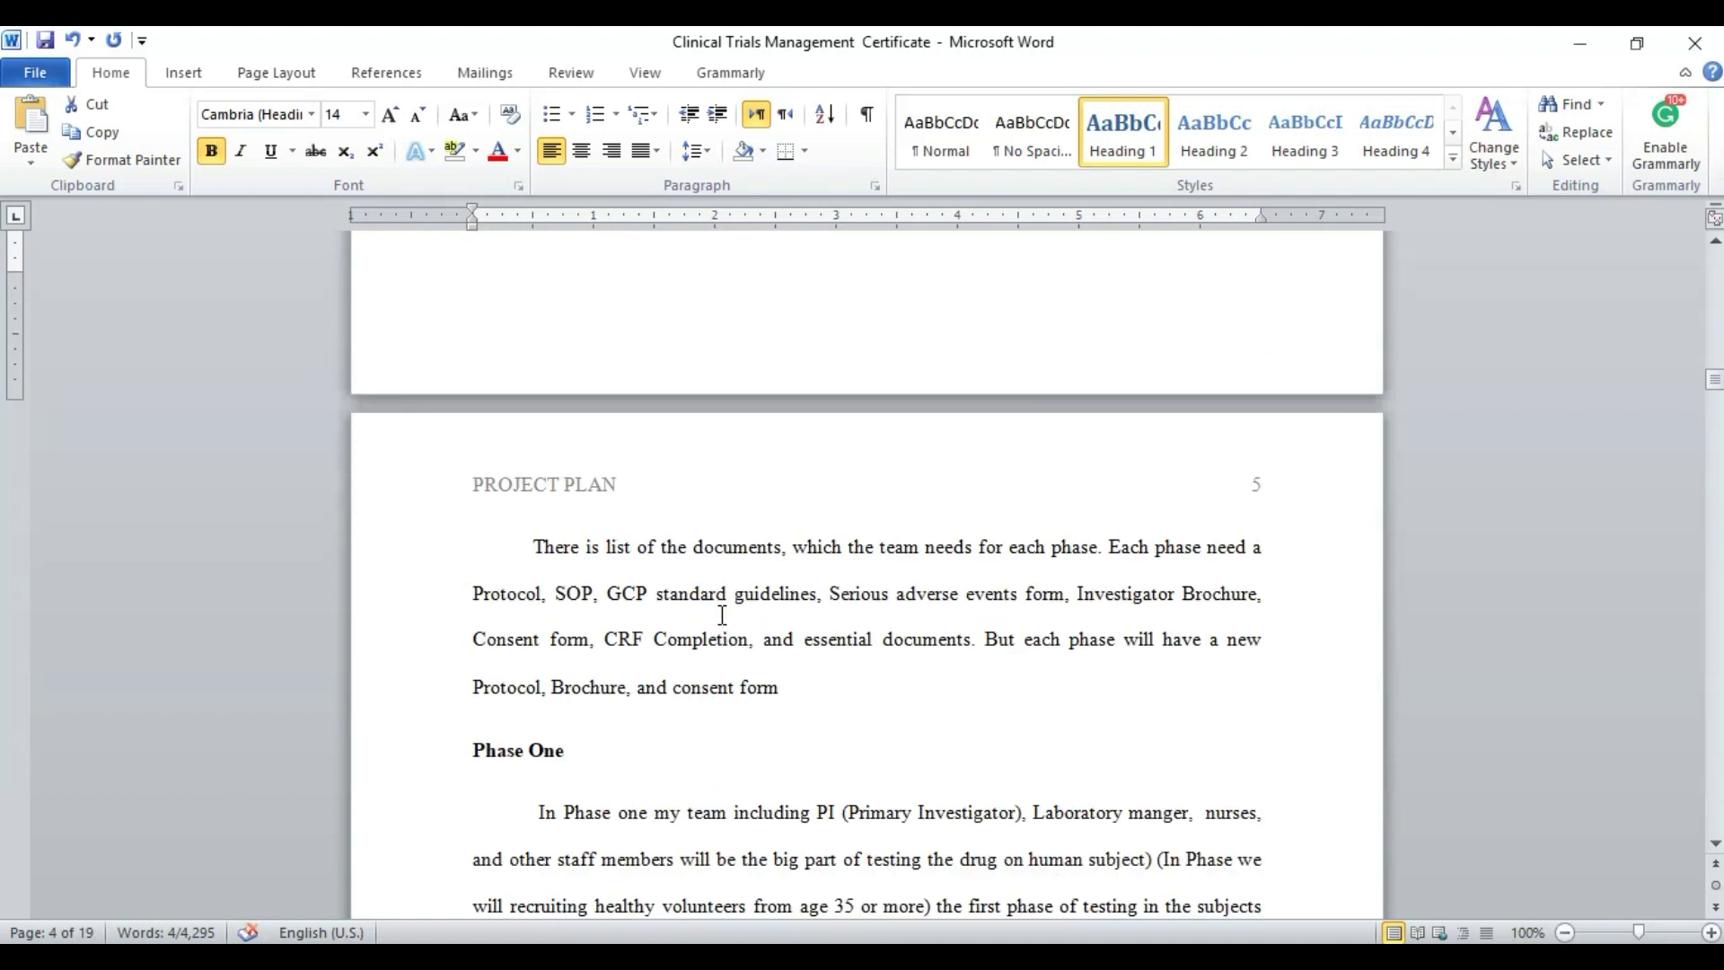
scroll(638, 609, up, 4)
scroll(638, 609, up, 3)
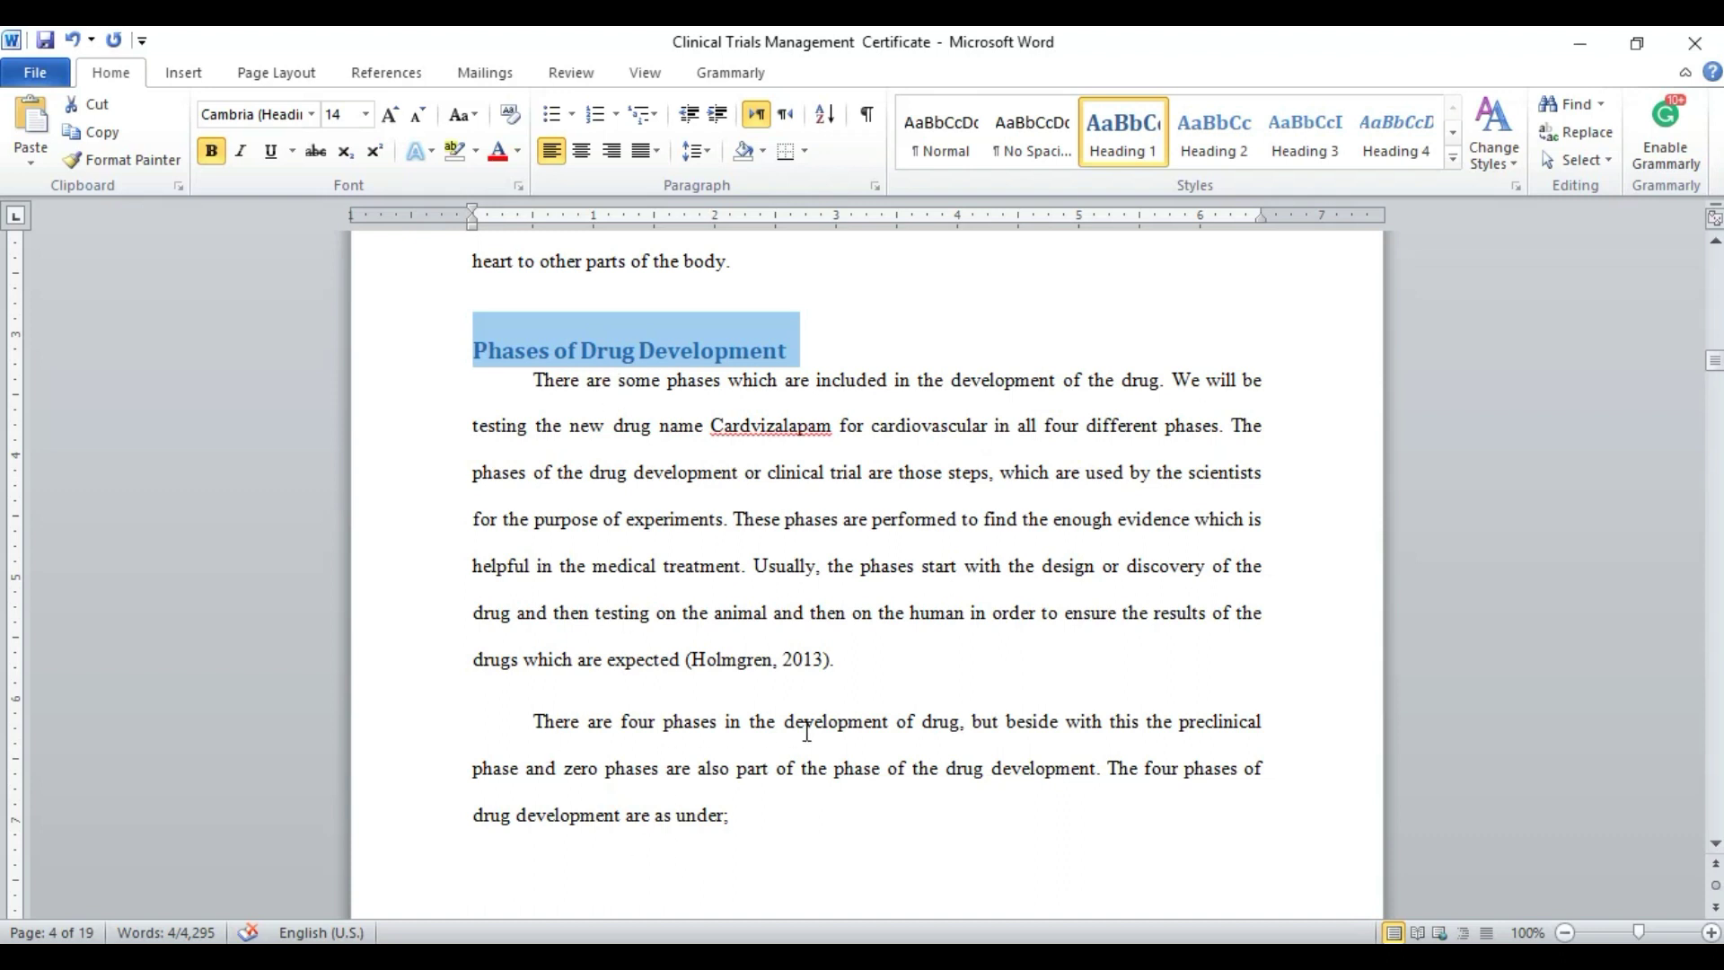
click(670, 511)
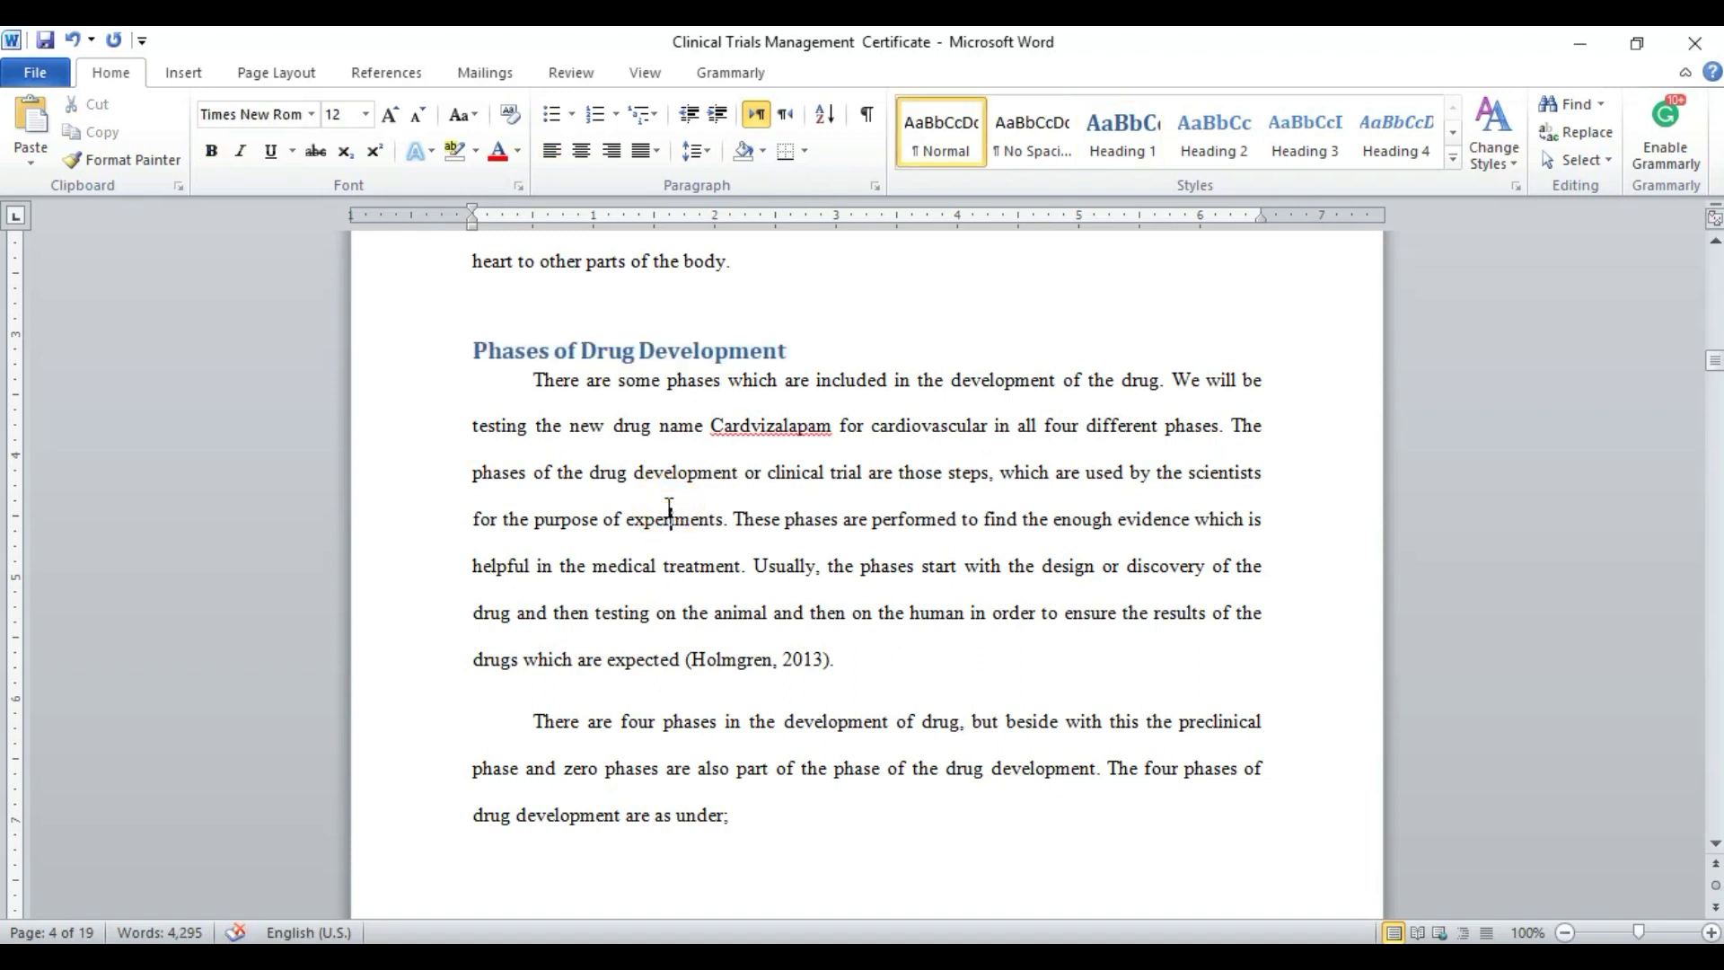
click(436, 348)
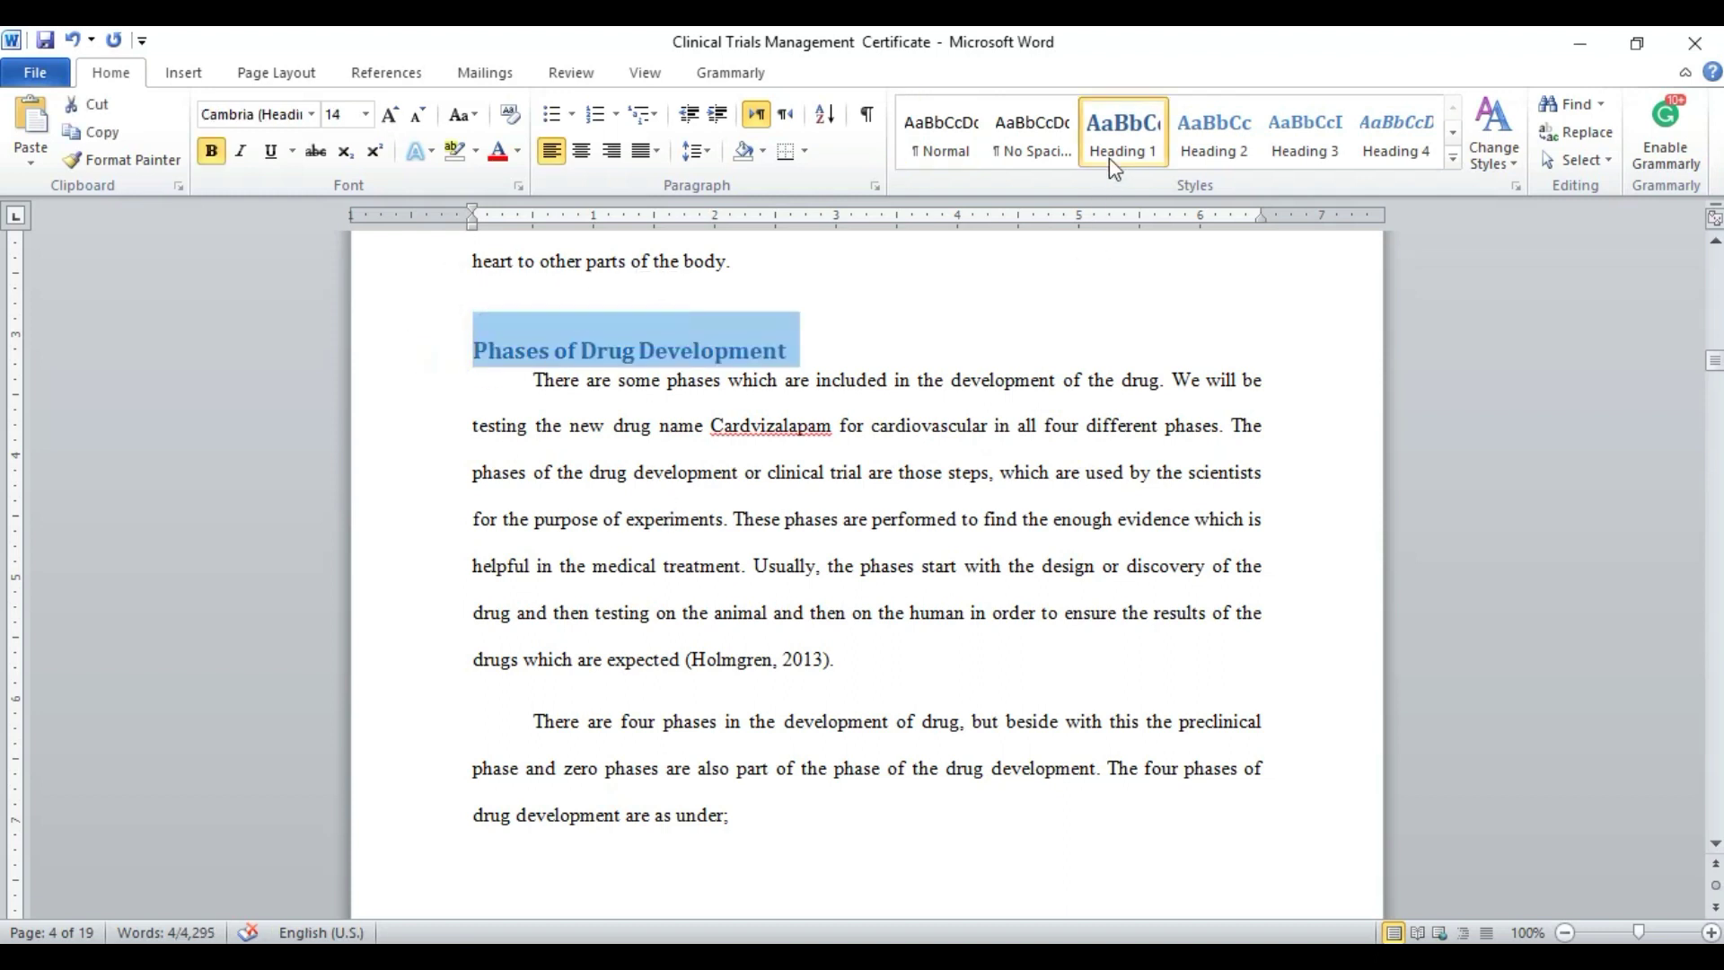
scroll(838, 446, down, 7)
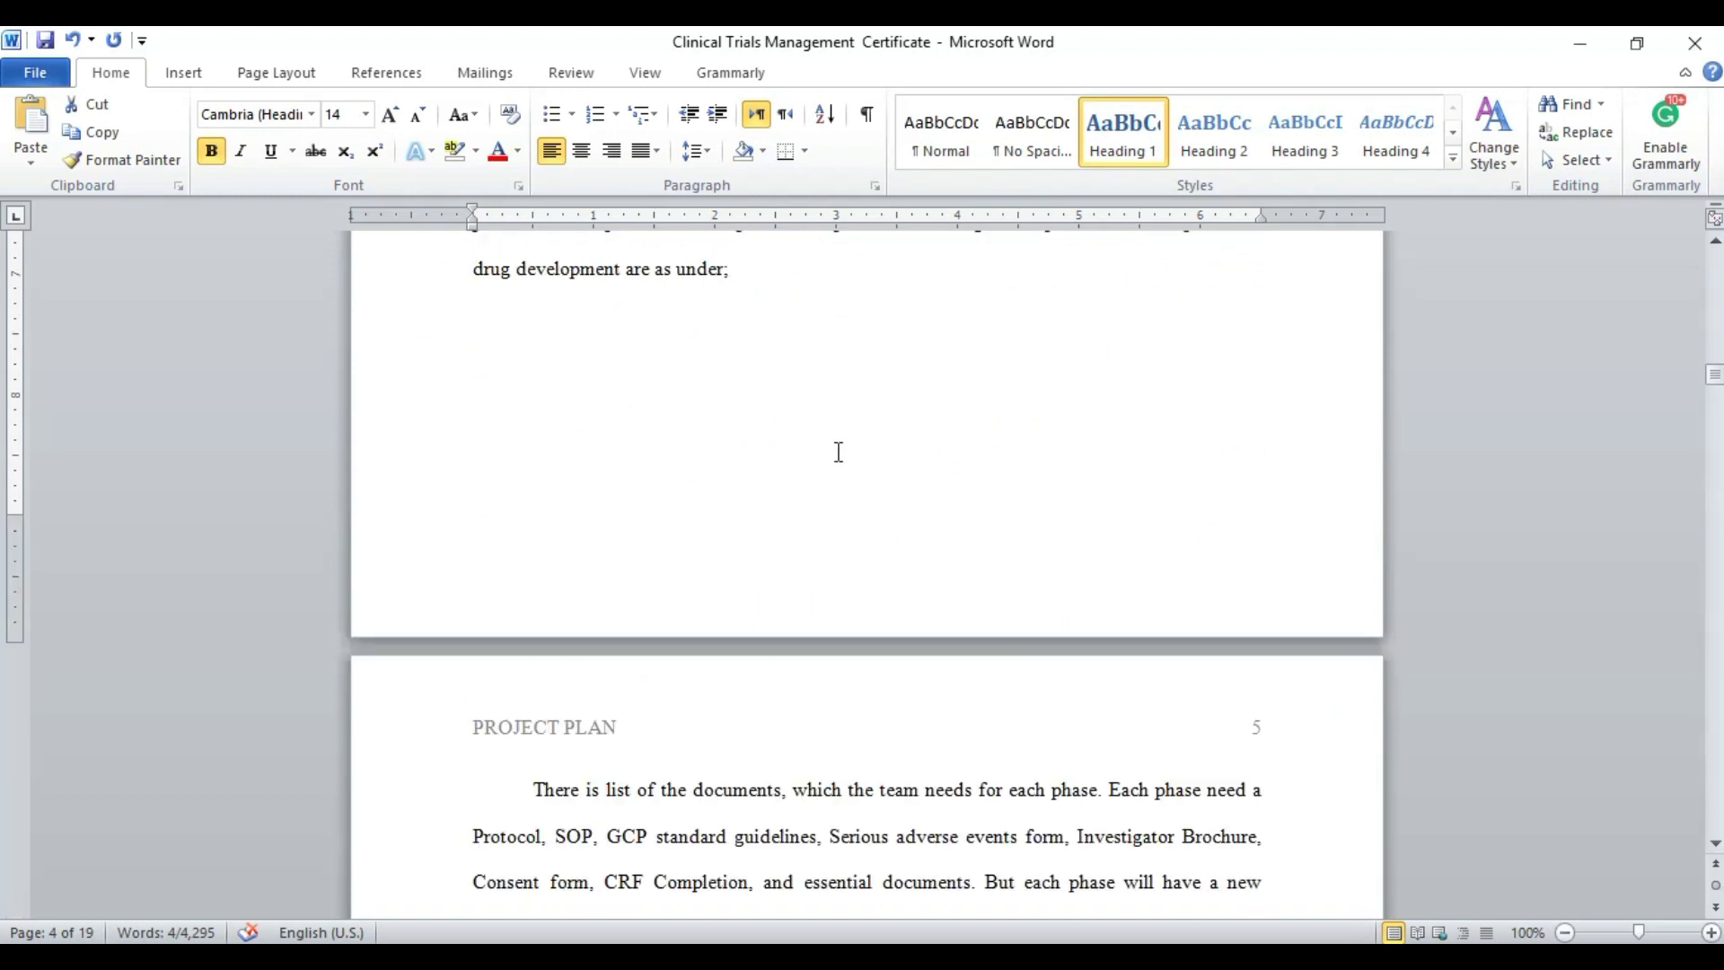
scroll(839, 452, down, 5)
click(416, 332)
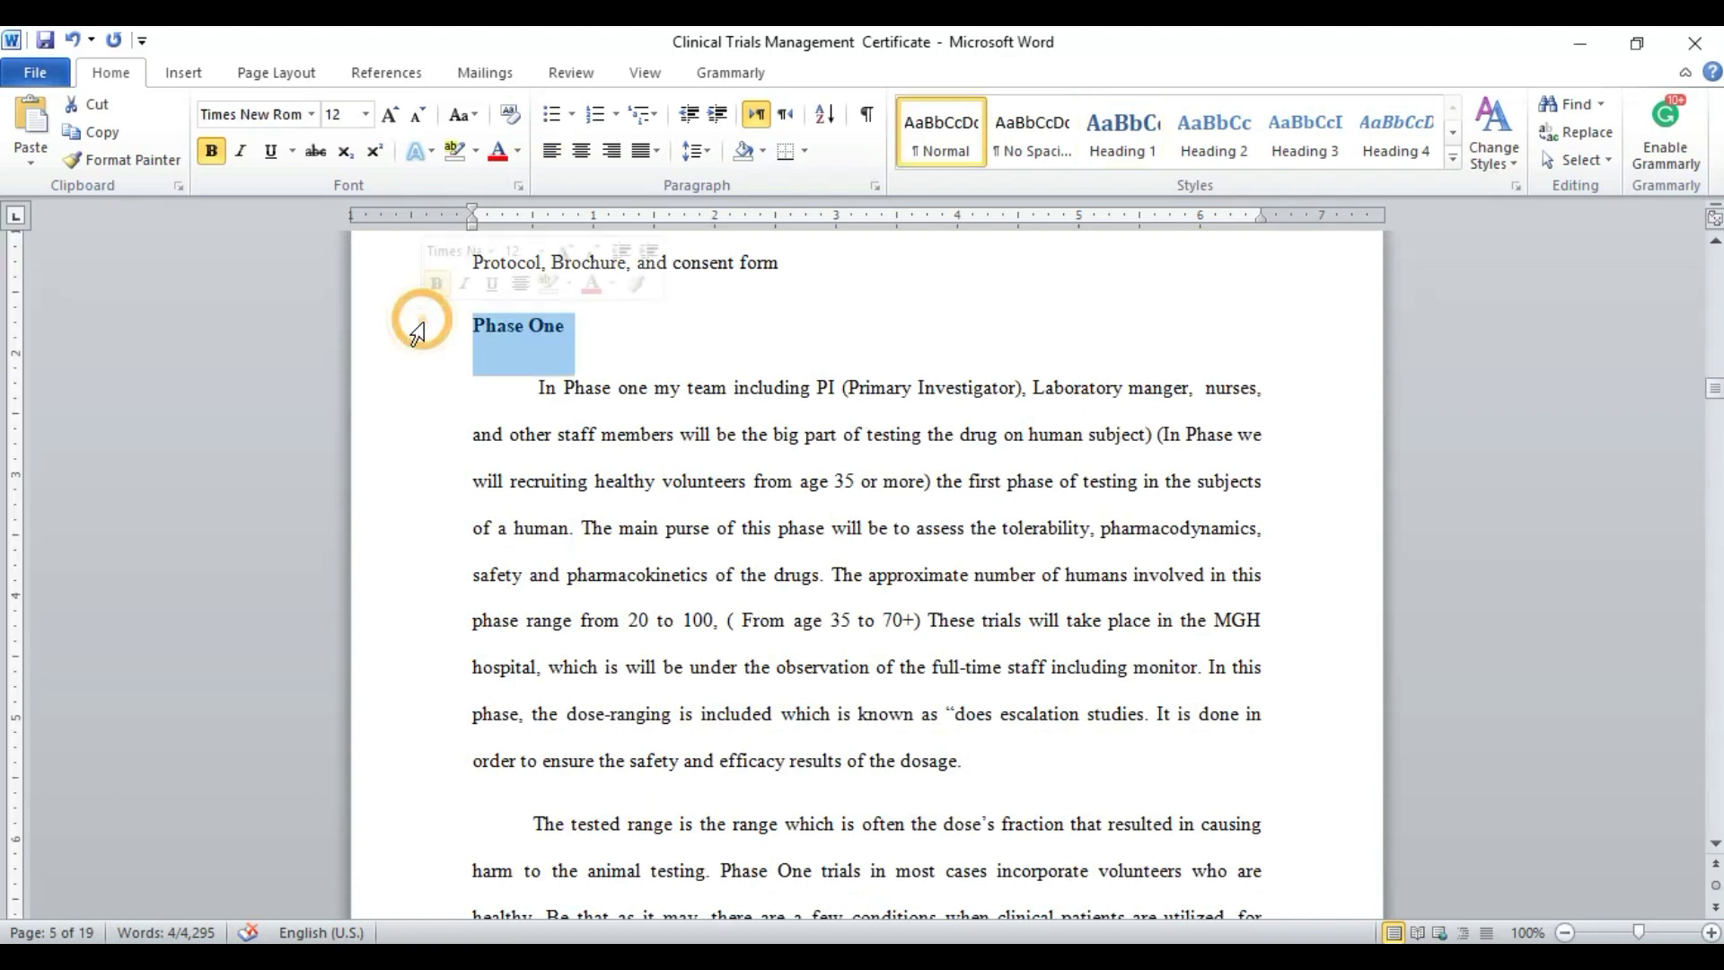
click(1230, 145)
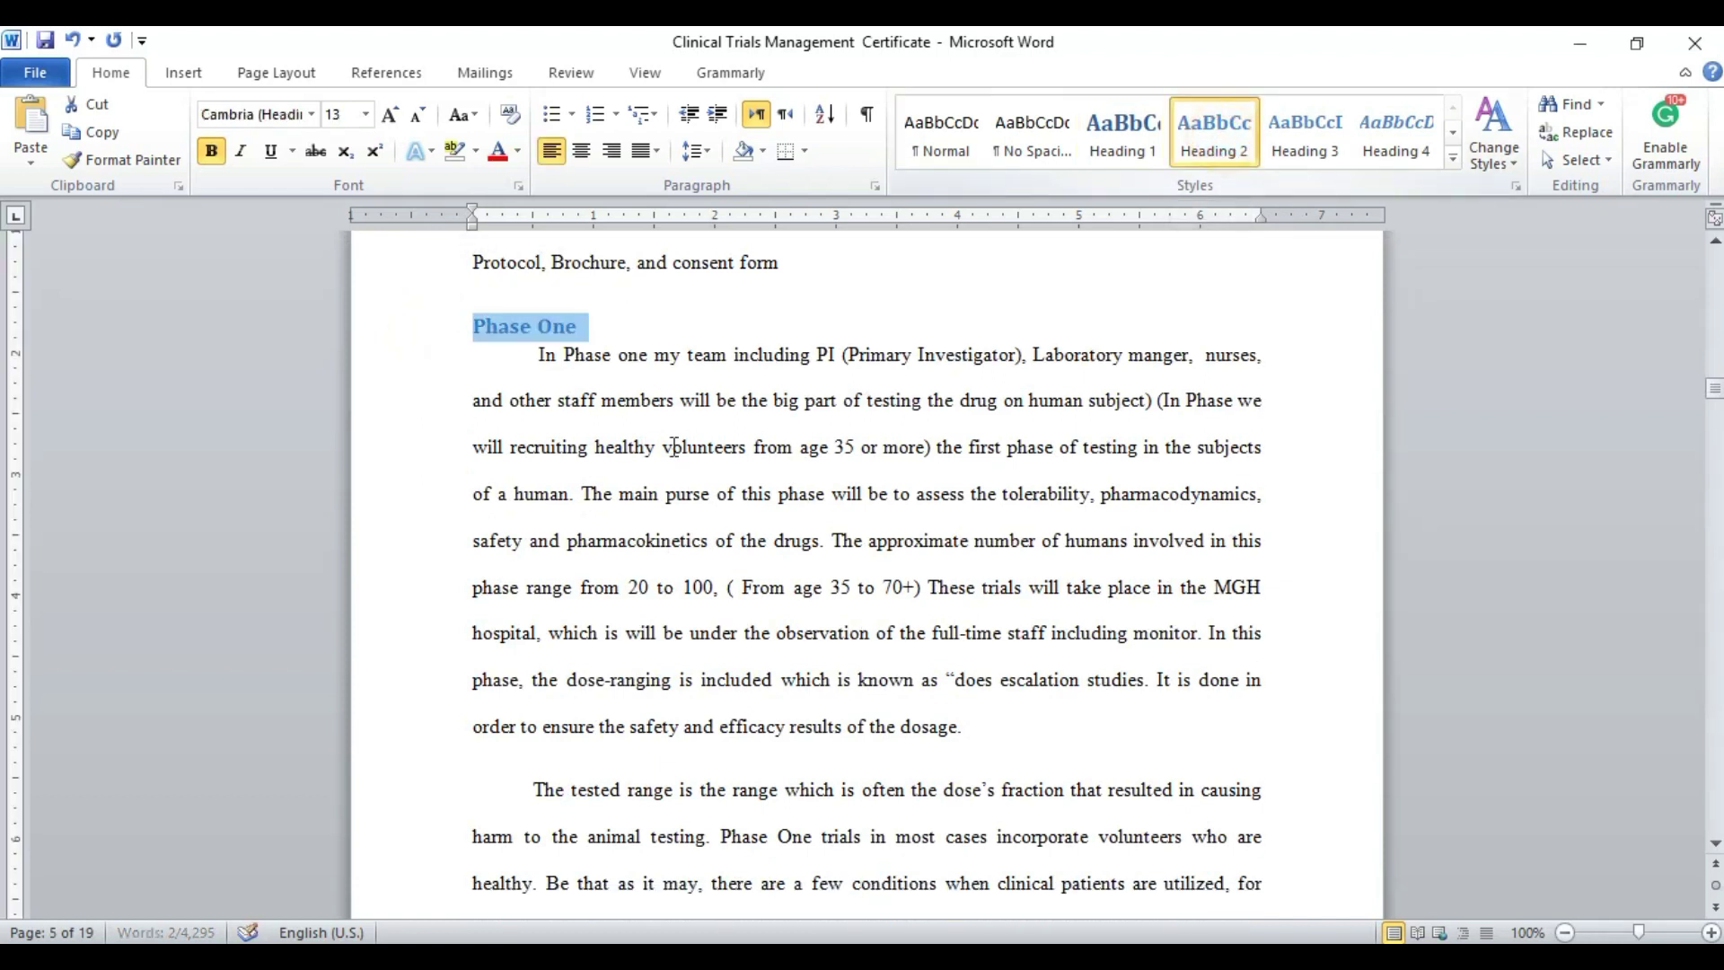
Apply the Heading 2 style to the "Phase Two" and "Phase Three" subheadings
scroll(672, 449, down, 10)
click(423, 486)
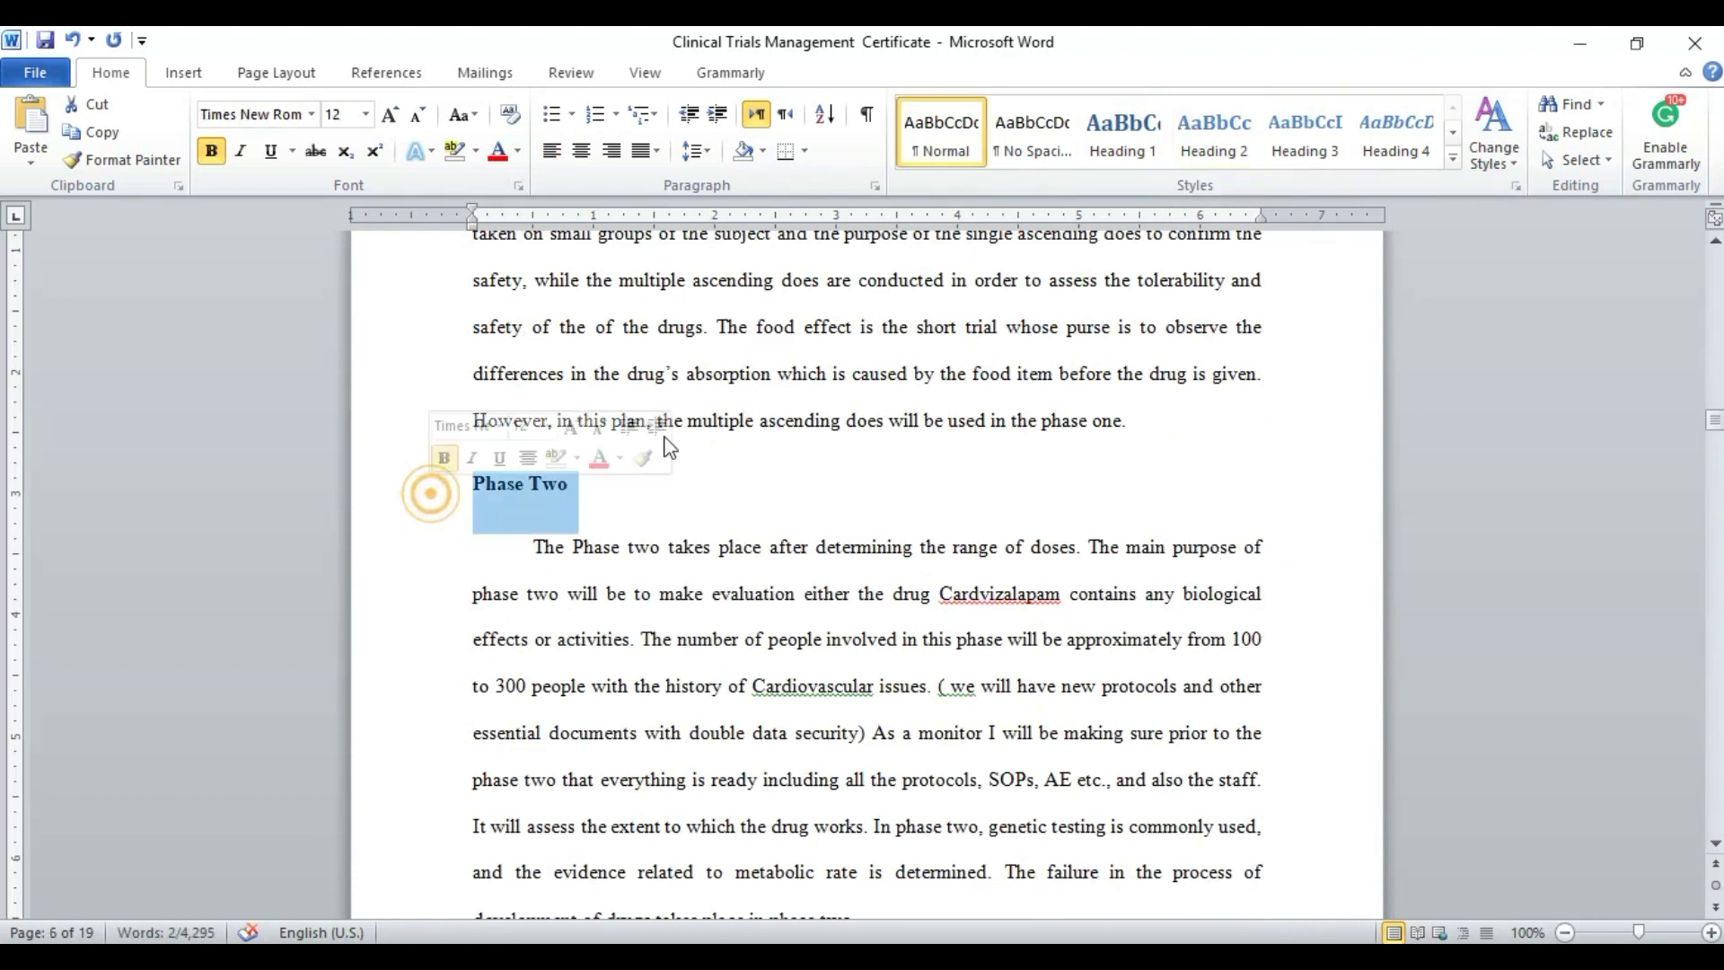
click(1216, 154)
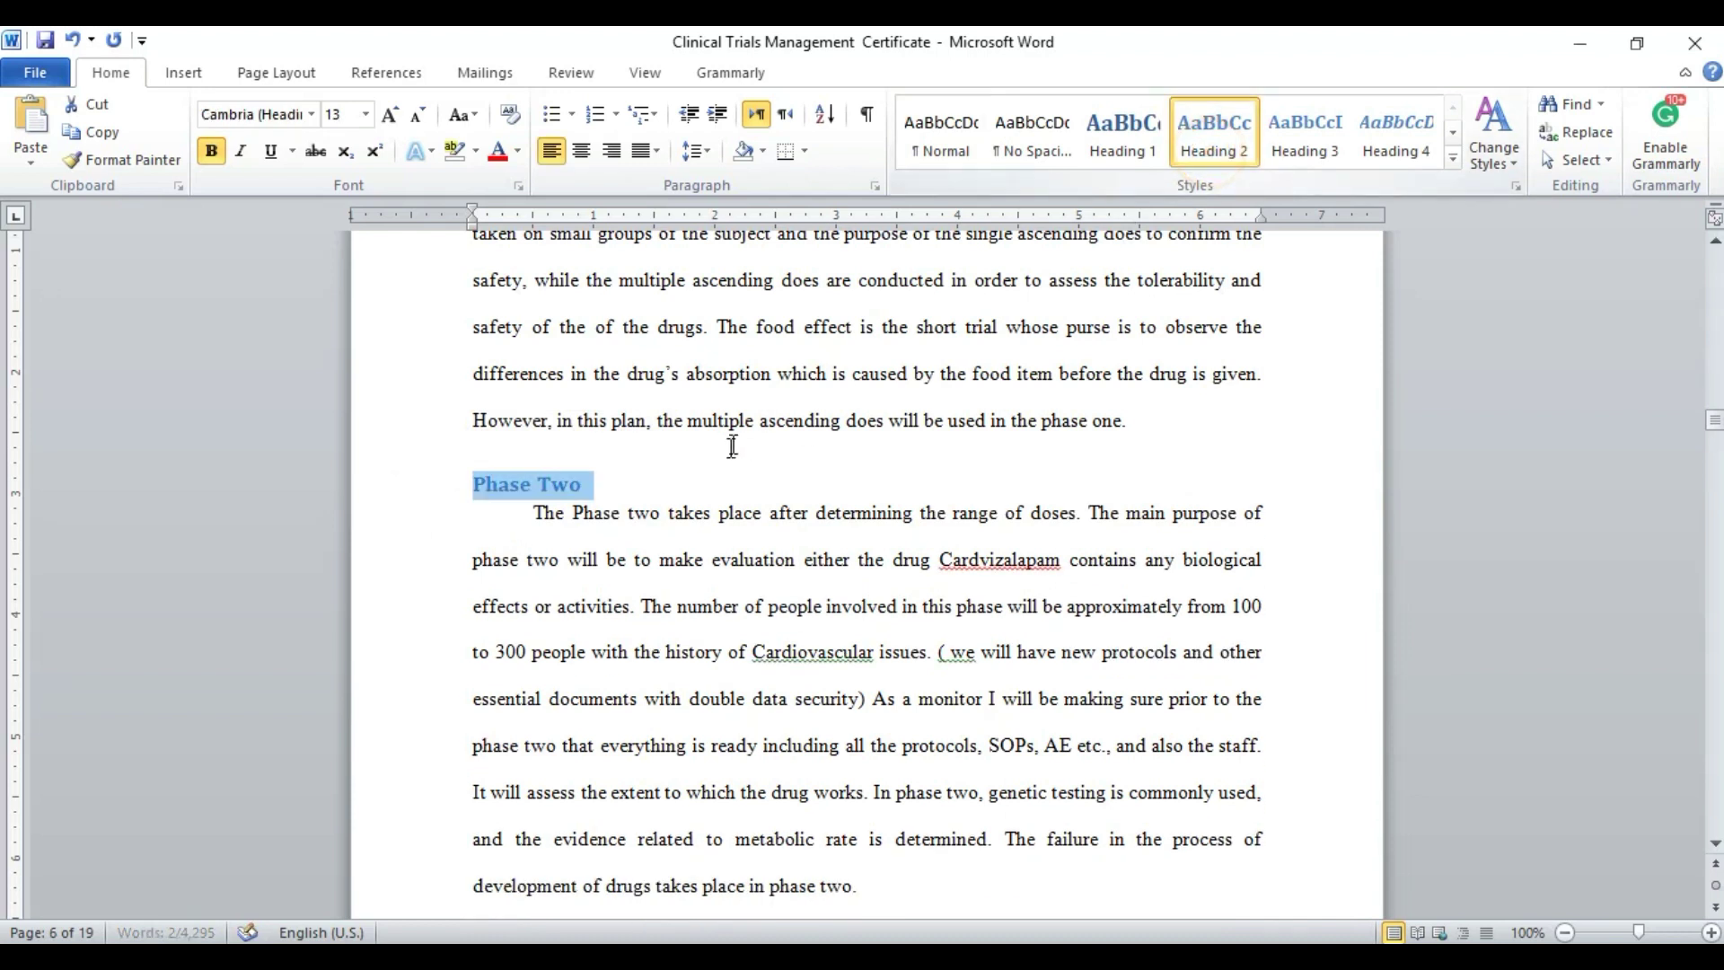
scroll(728, 447, down, 12)
scroll(726, 449, down, 3)
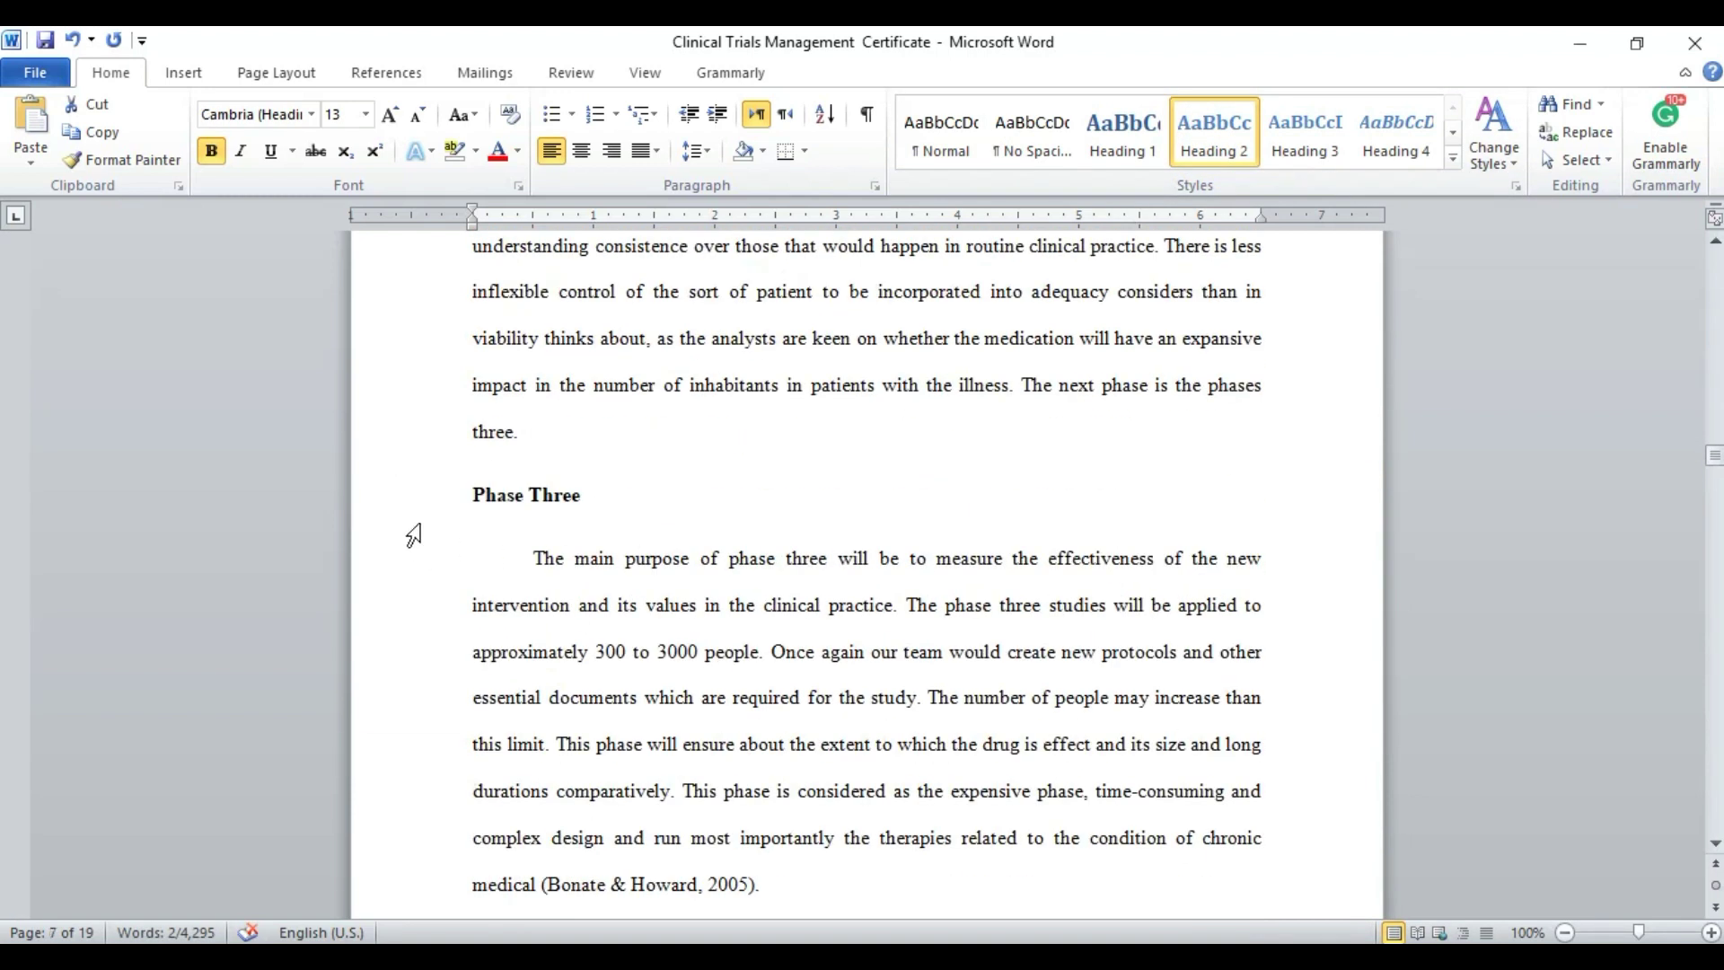
click(422, 495)
click(1215, 134)
Apply the Heading 2 style to the "Phase Four" subheading on page 9
scroll(668, 337, down, 1)
scroll(668, 338, down, 17)
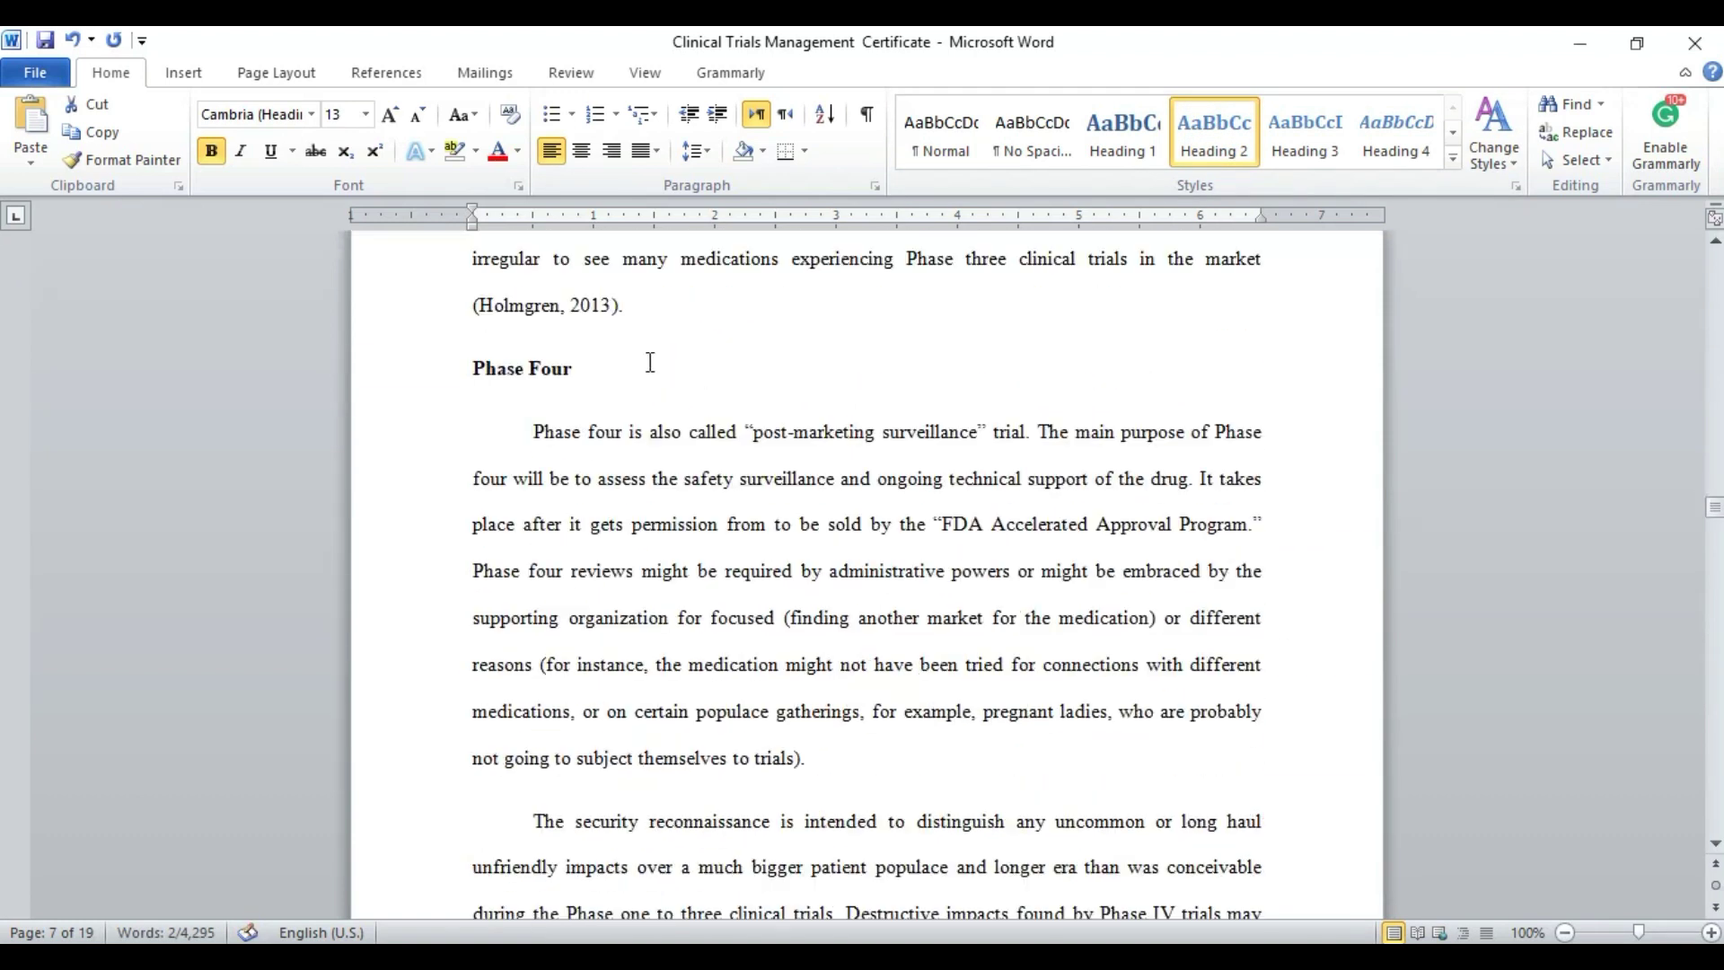
scroll(650, 361, down, 3)
click(429, 311)
click(1203, 151)
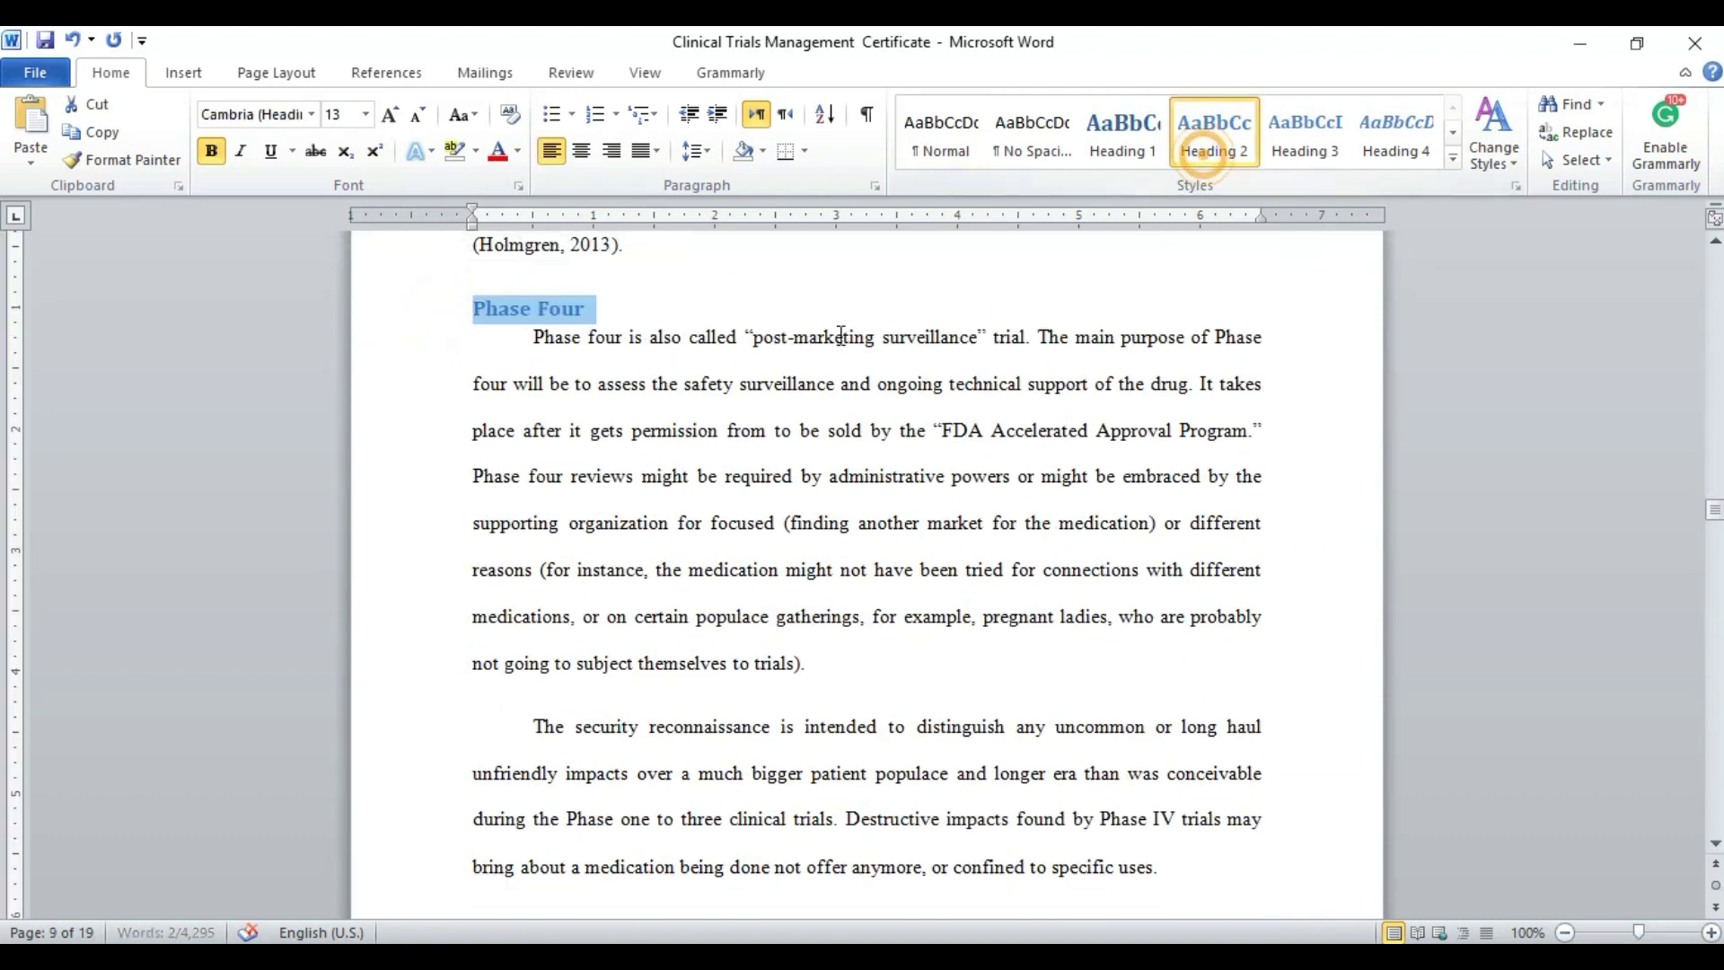
Apply the Heading 1 style to the "Responsibilities to Monitor the Site Management and Coordination of Patient Population" heading
scroll(759, 351, down, 9)
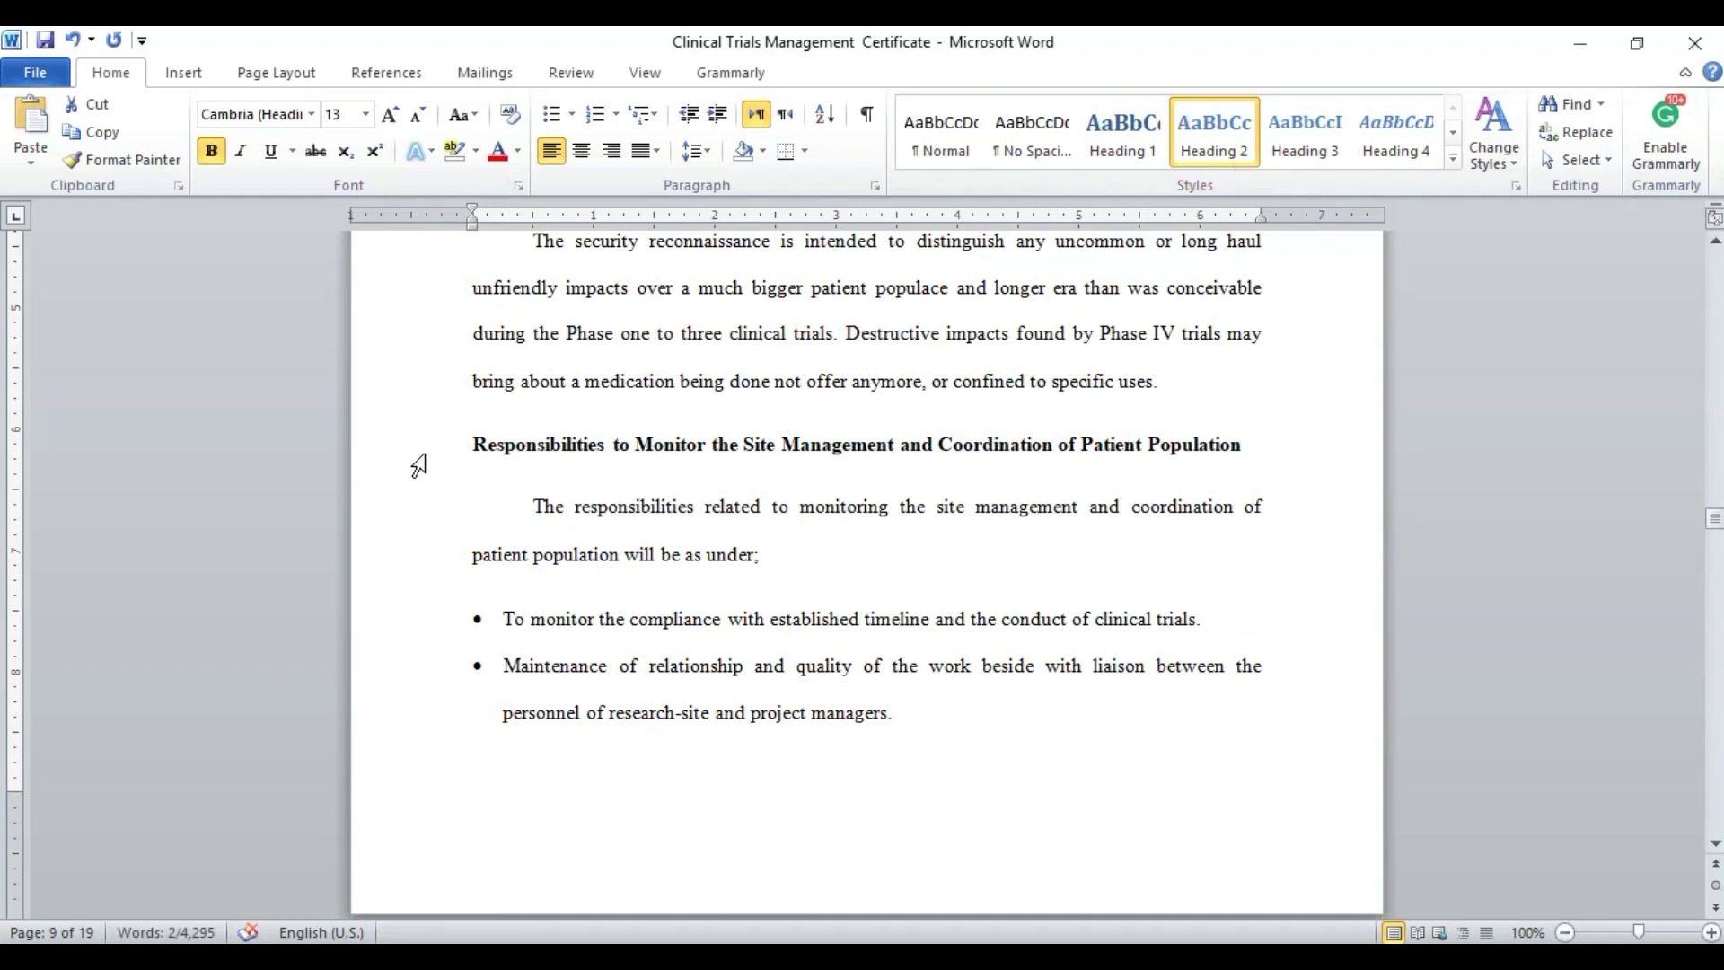
click(416, 454)
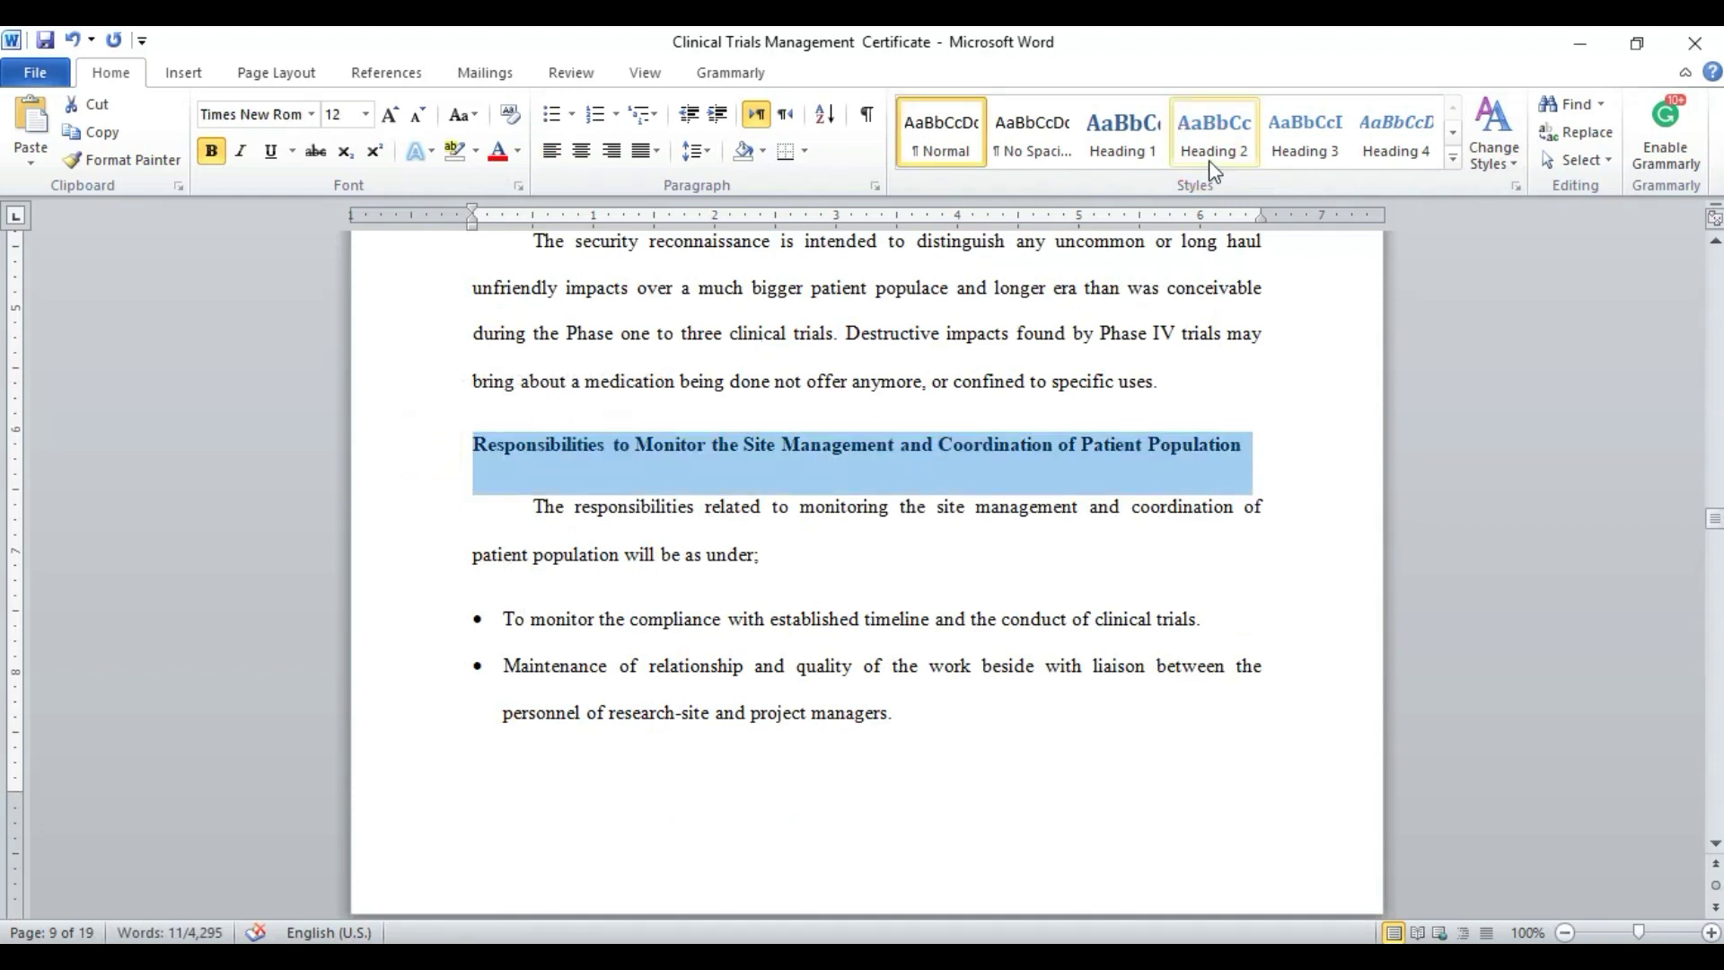
click(1127, 151)
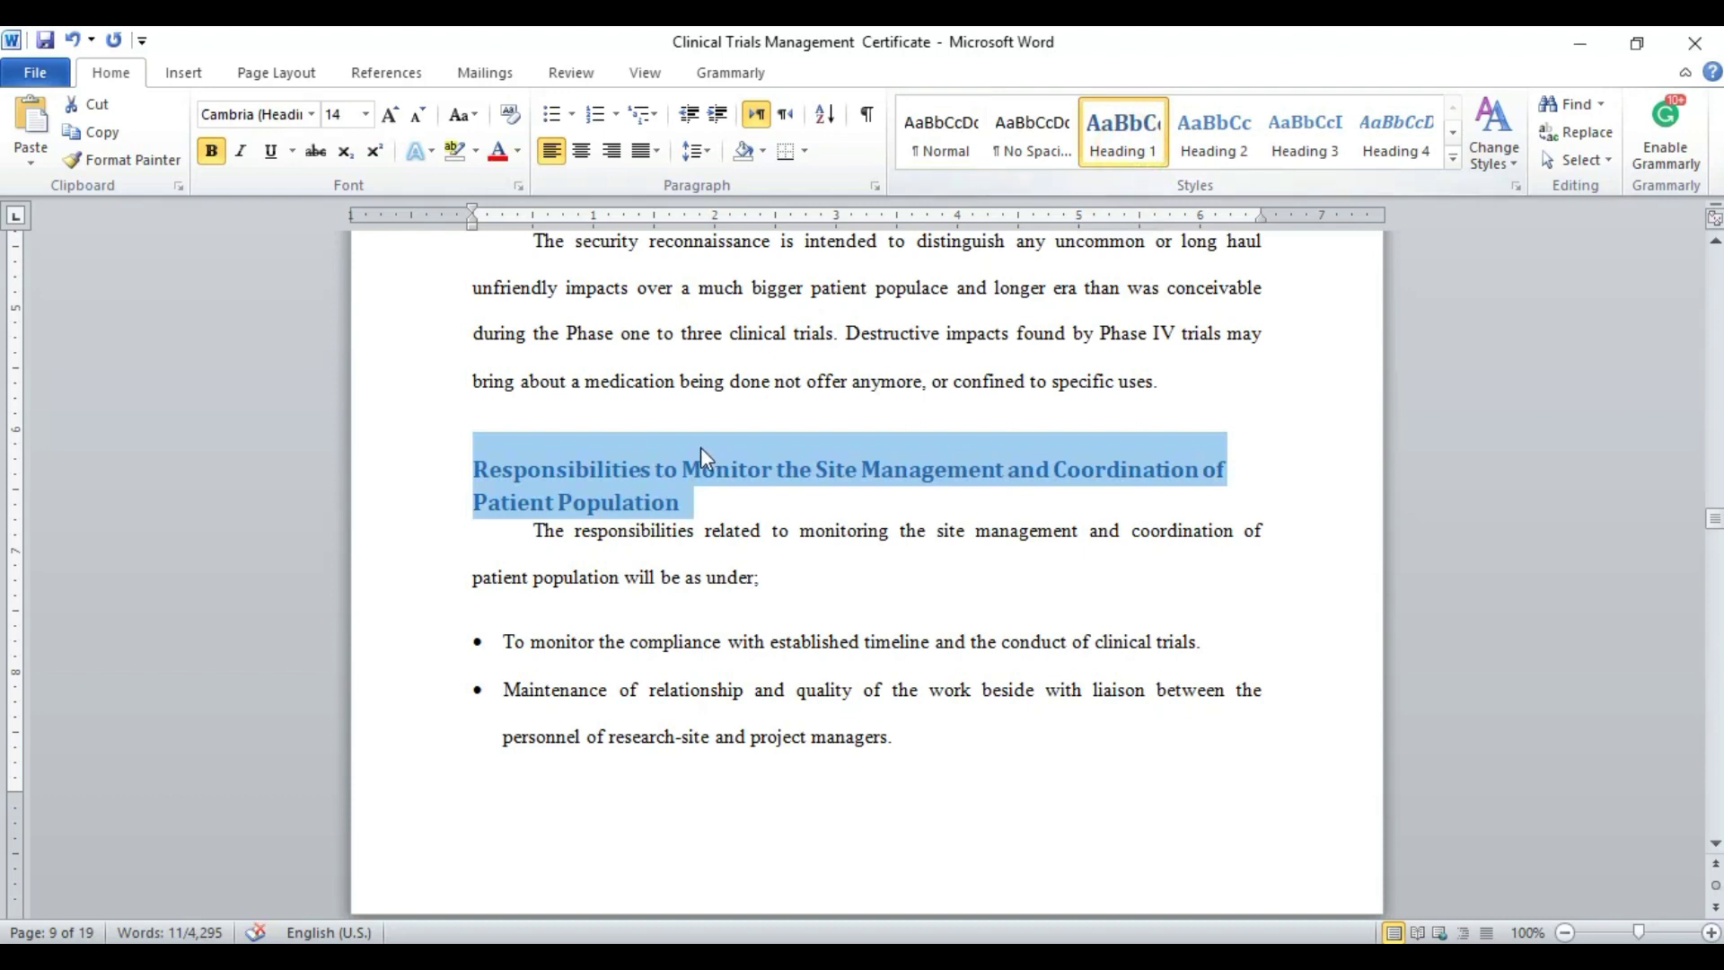
Apply the Heading 1 style to the "Creating Case Report Forms (CRF) and Database" heading on page 10
scroll(701, 448, down, 15)
scroll(703, 447, down, 7)
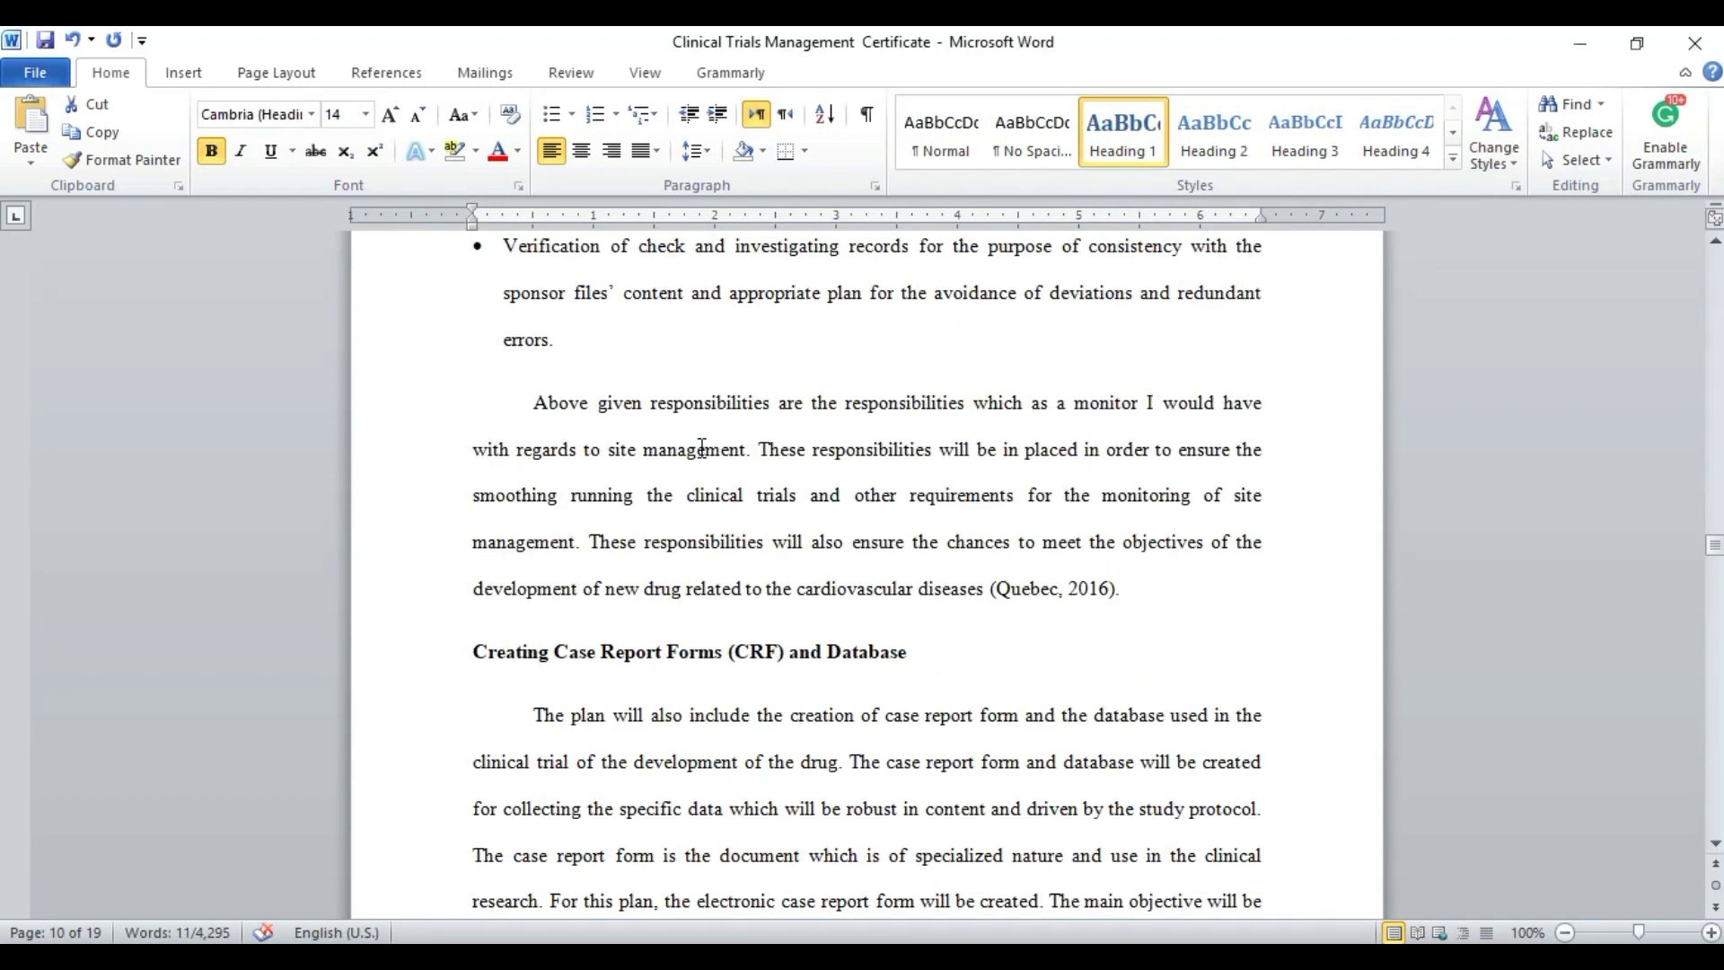
scroll(702, 447, down, 2)
click(429, 545)
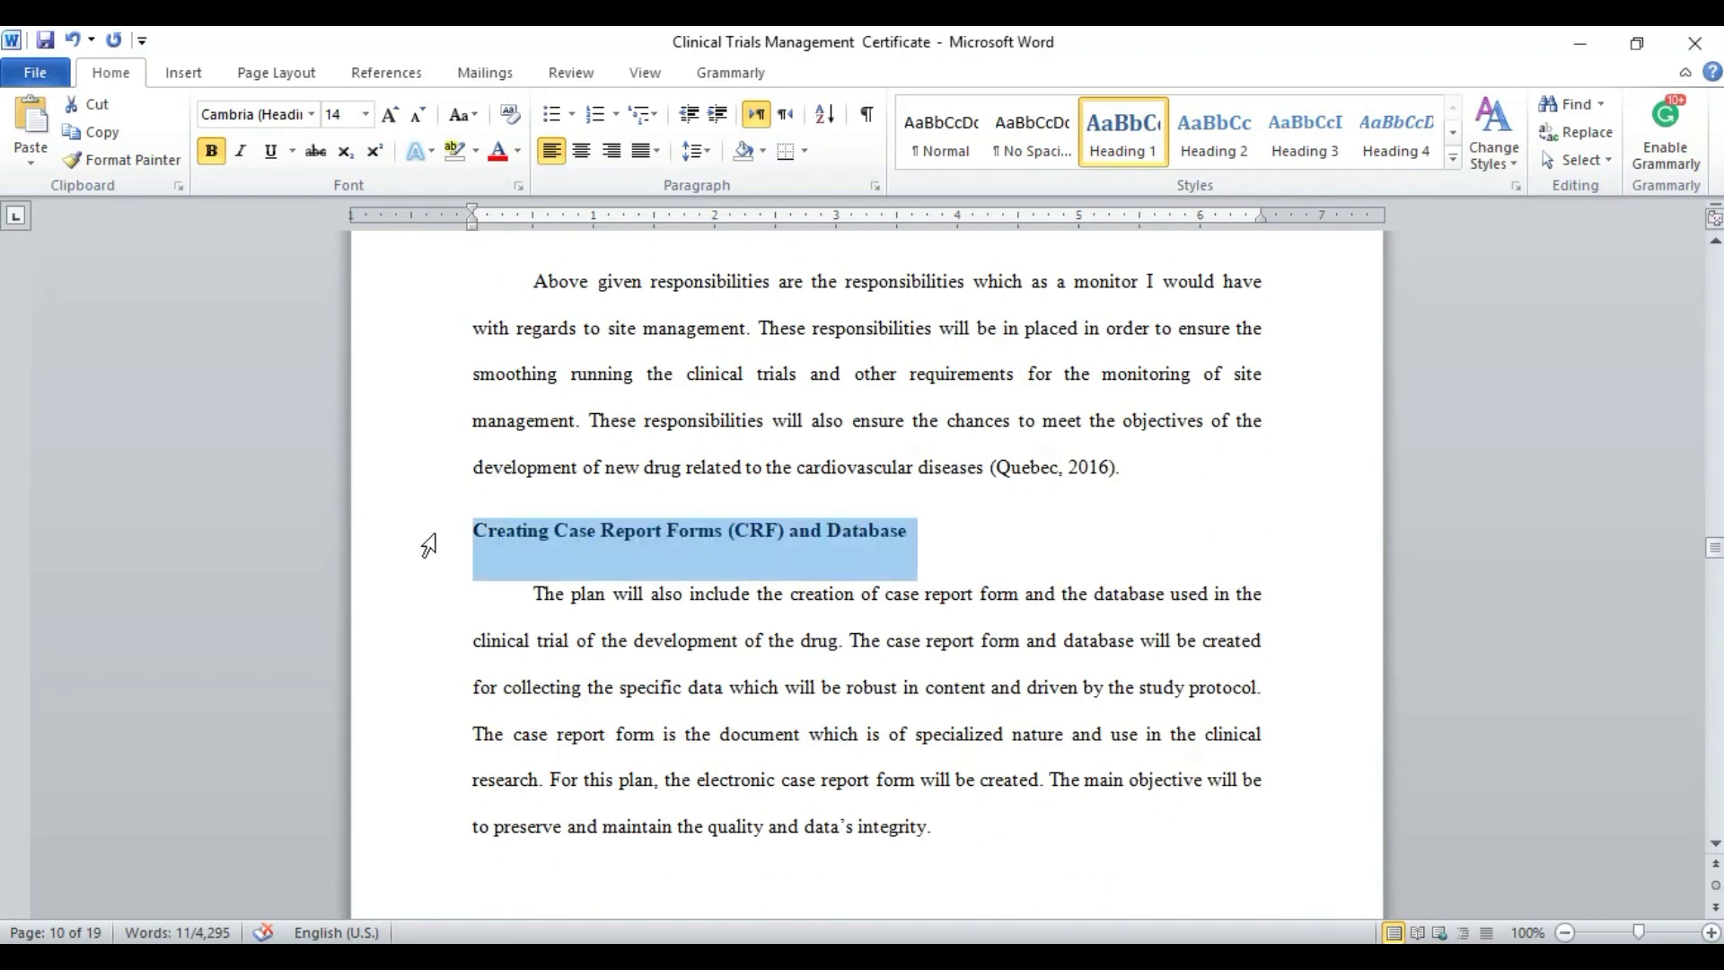
click(1117, 151)
Apply the Heading 1 style to the "Types of Audit" heading on page 12
scroll(822, 543, down, 20)
scroll(819, 545, down, 20)
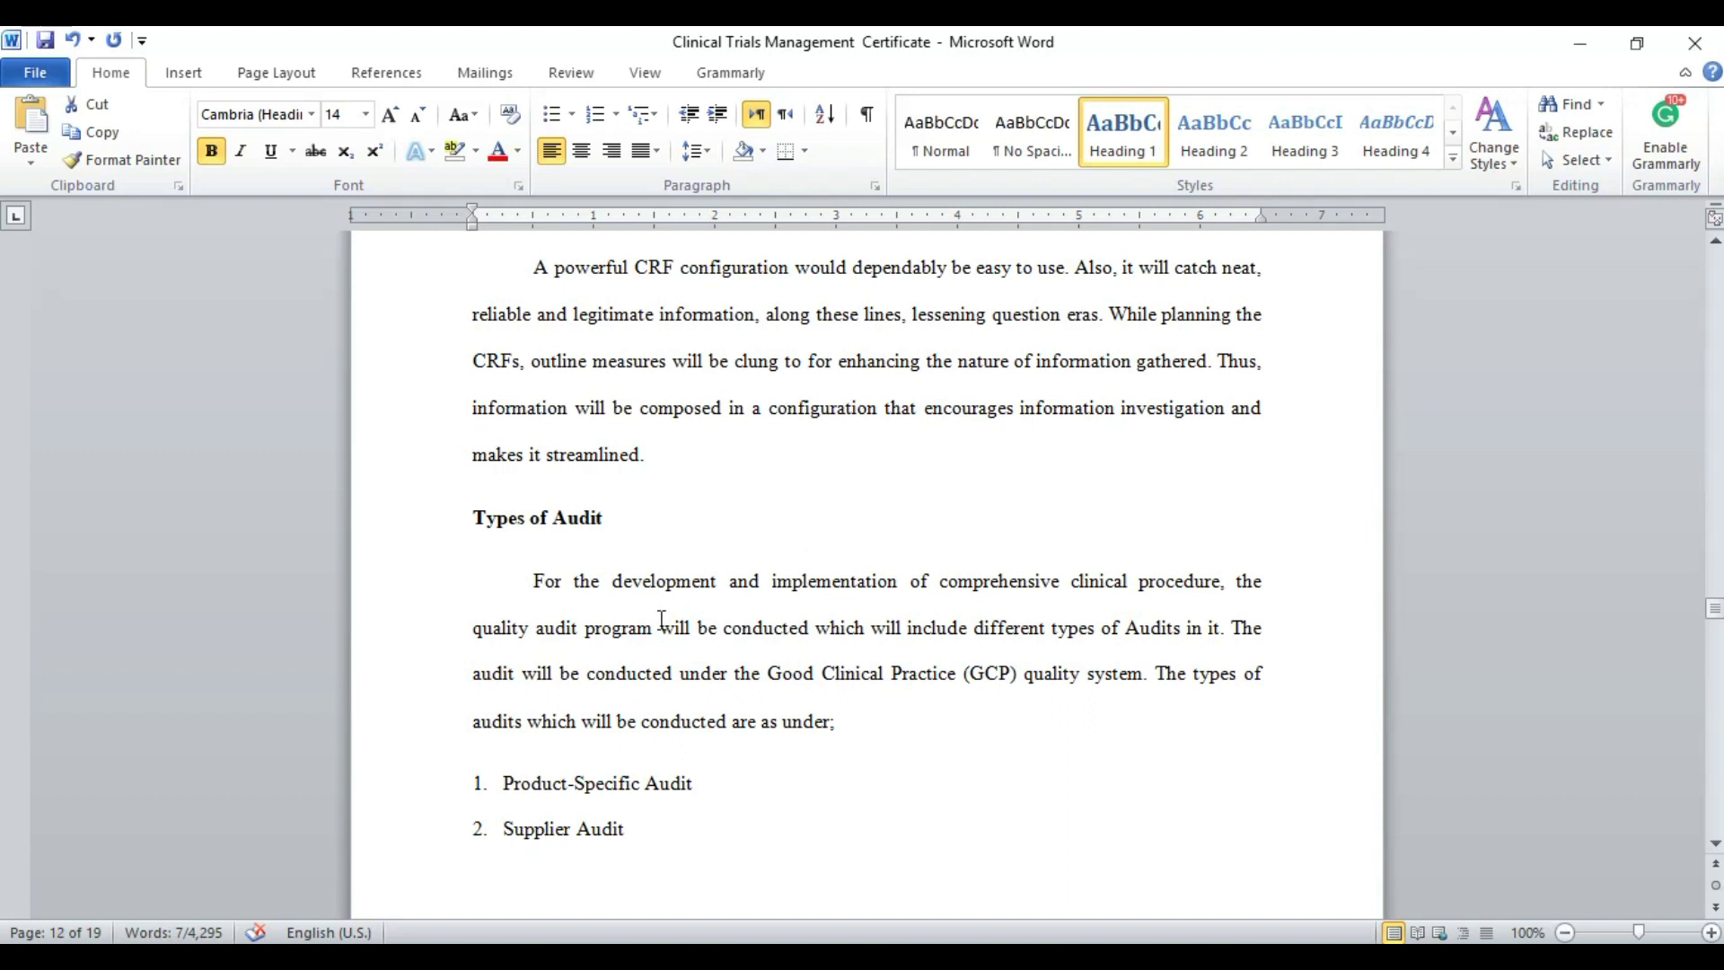
click(422, 545)
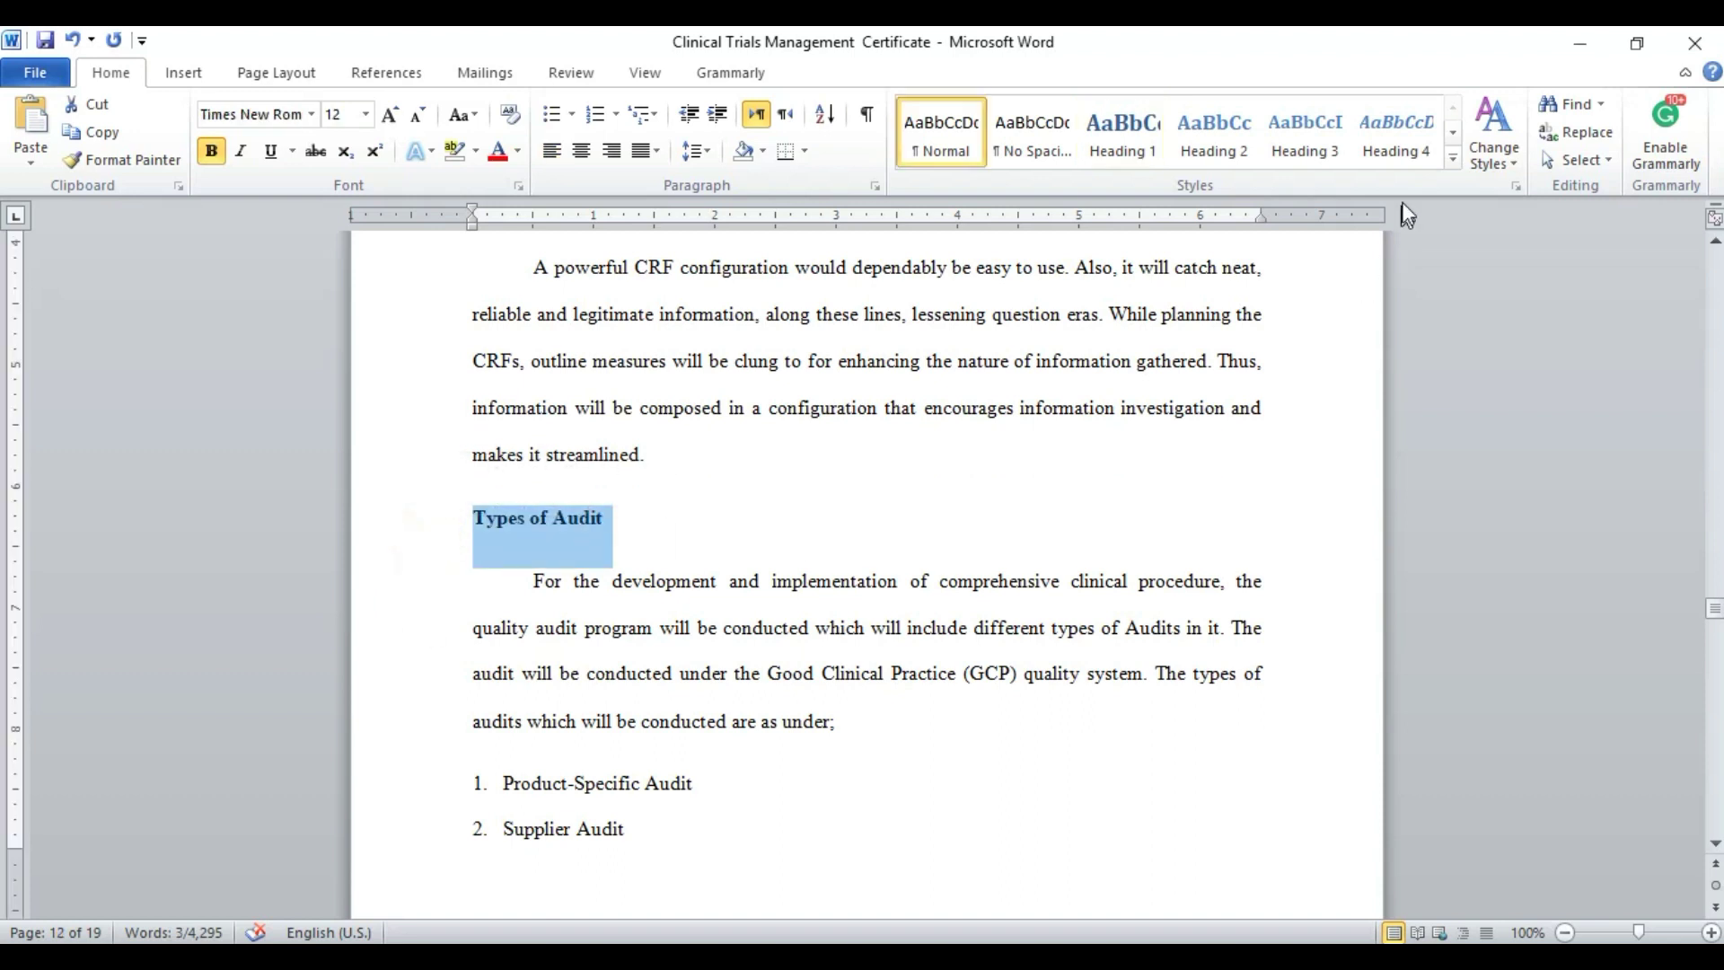
click(1123, 152)
Examine the numbered list of audits under "Types of Audit" to see which subheadings belong to that section
scroll(859, 374, down, 10)
scroll(857, 390, down, 3)
scroll(856, 384, up, 10)
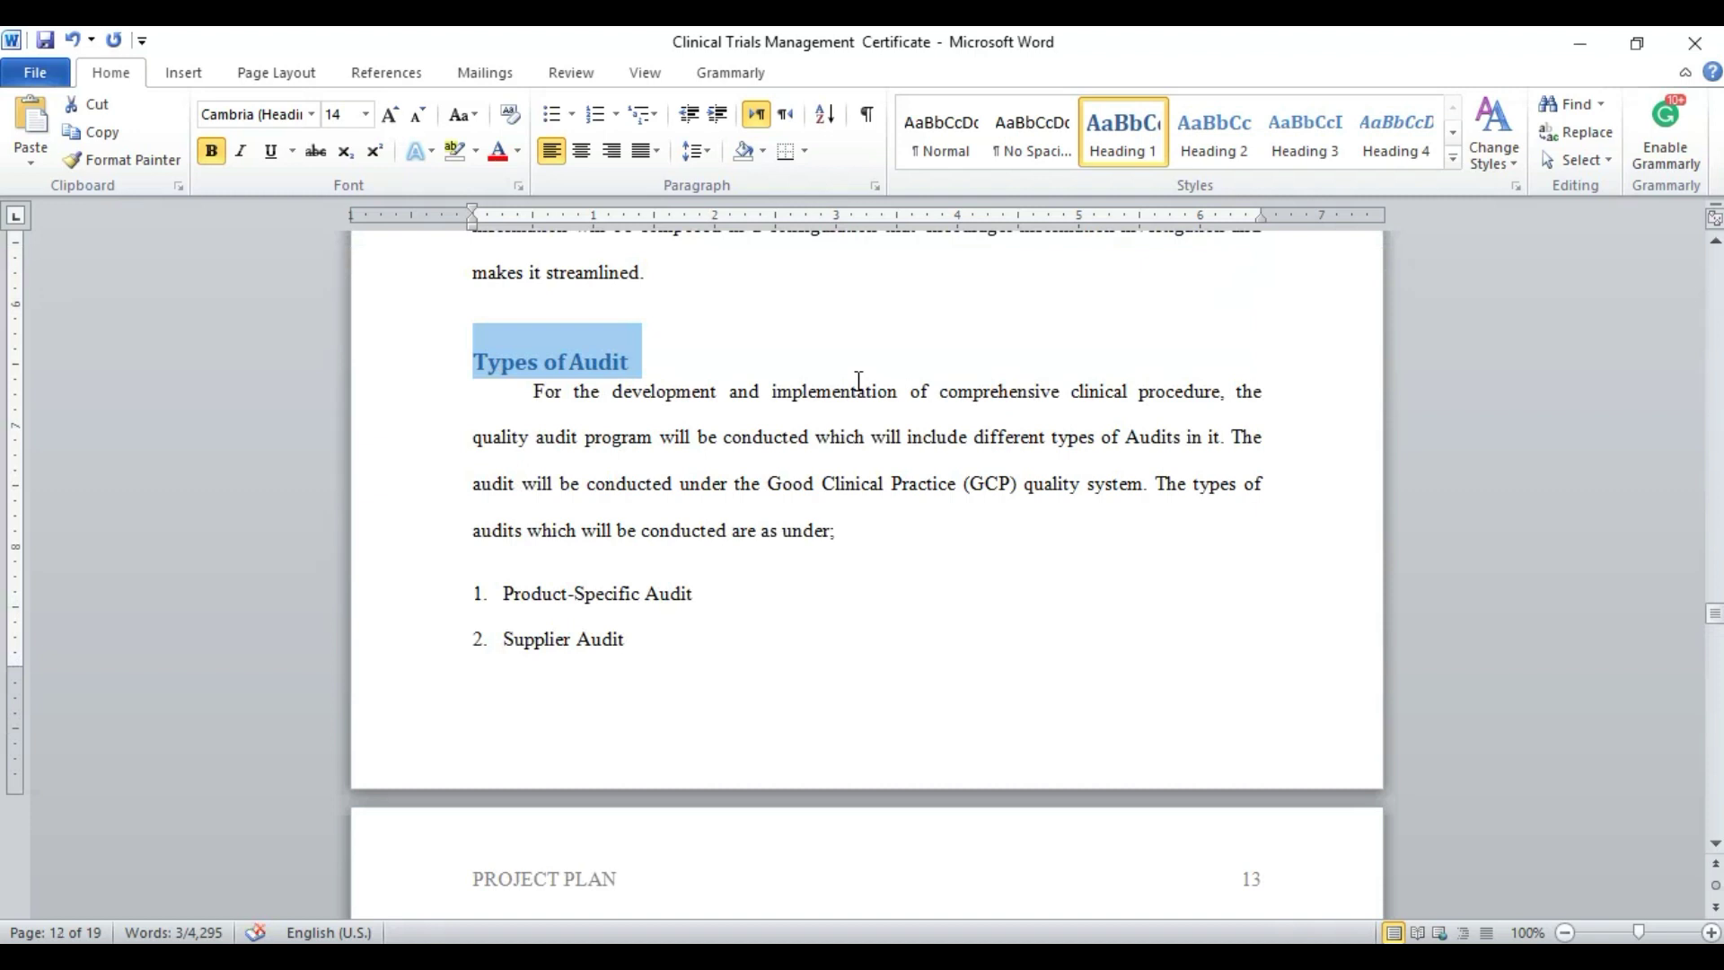
click(500, 594)
click(500, 637)
scroll(634, 593, down, 1)
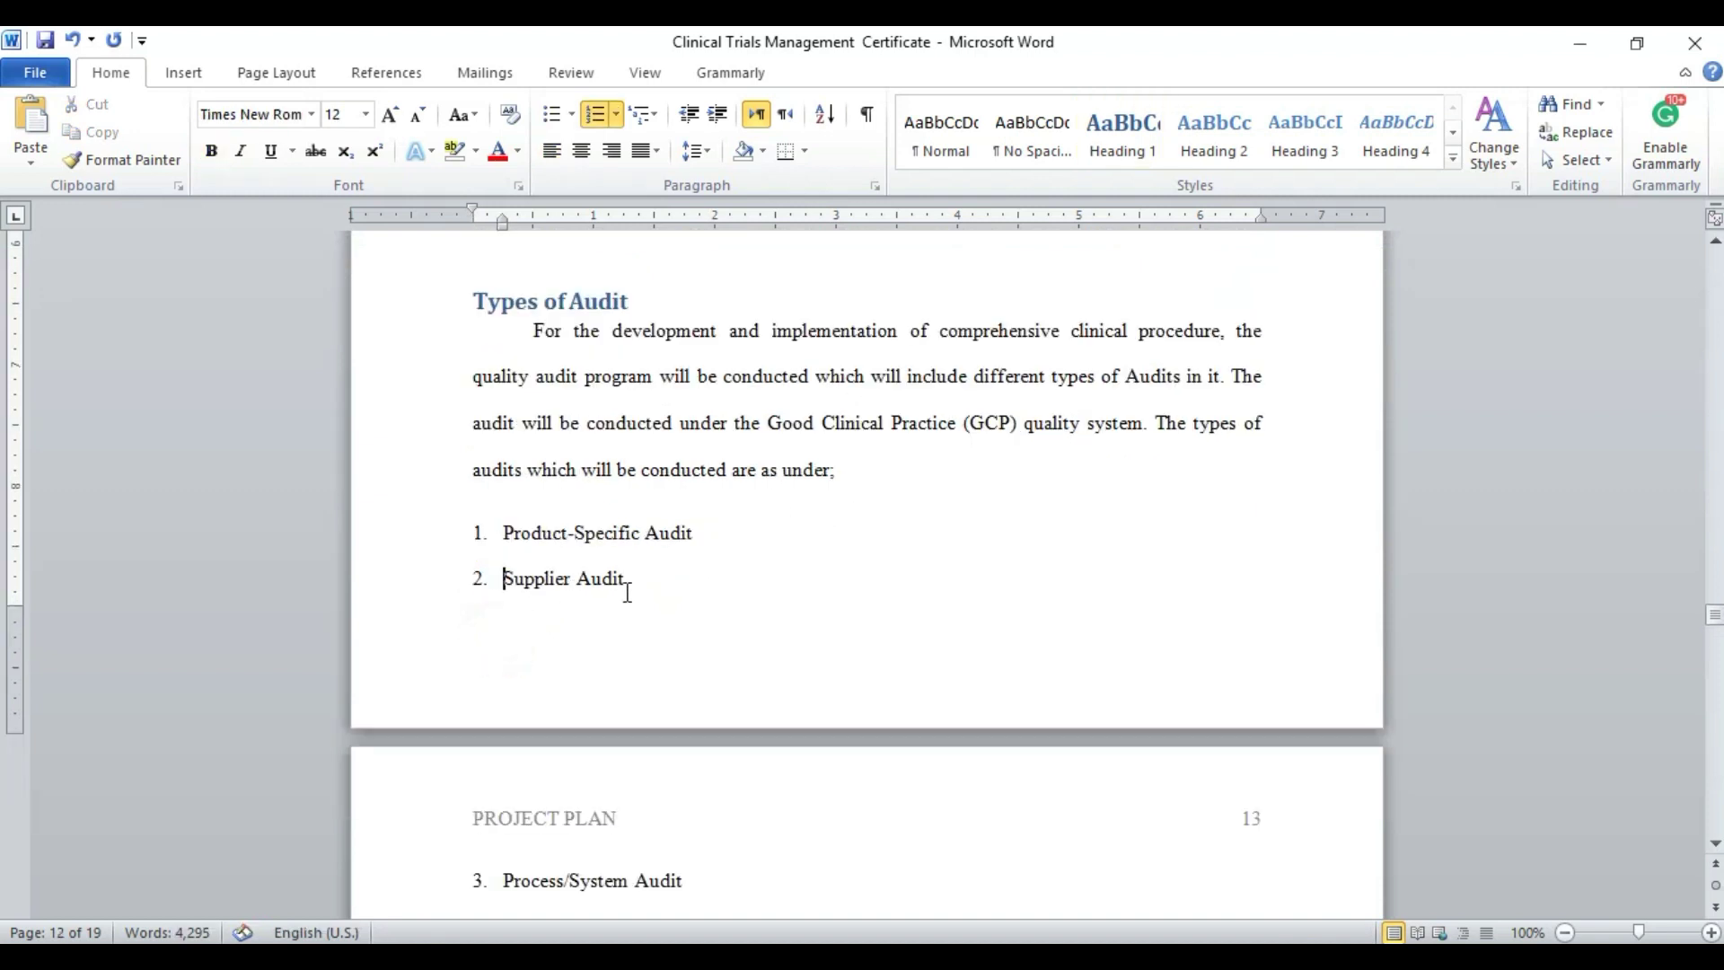
scroll(627, 593, down, 3)
click(500, 705)
click(498, 748)
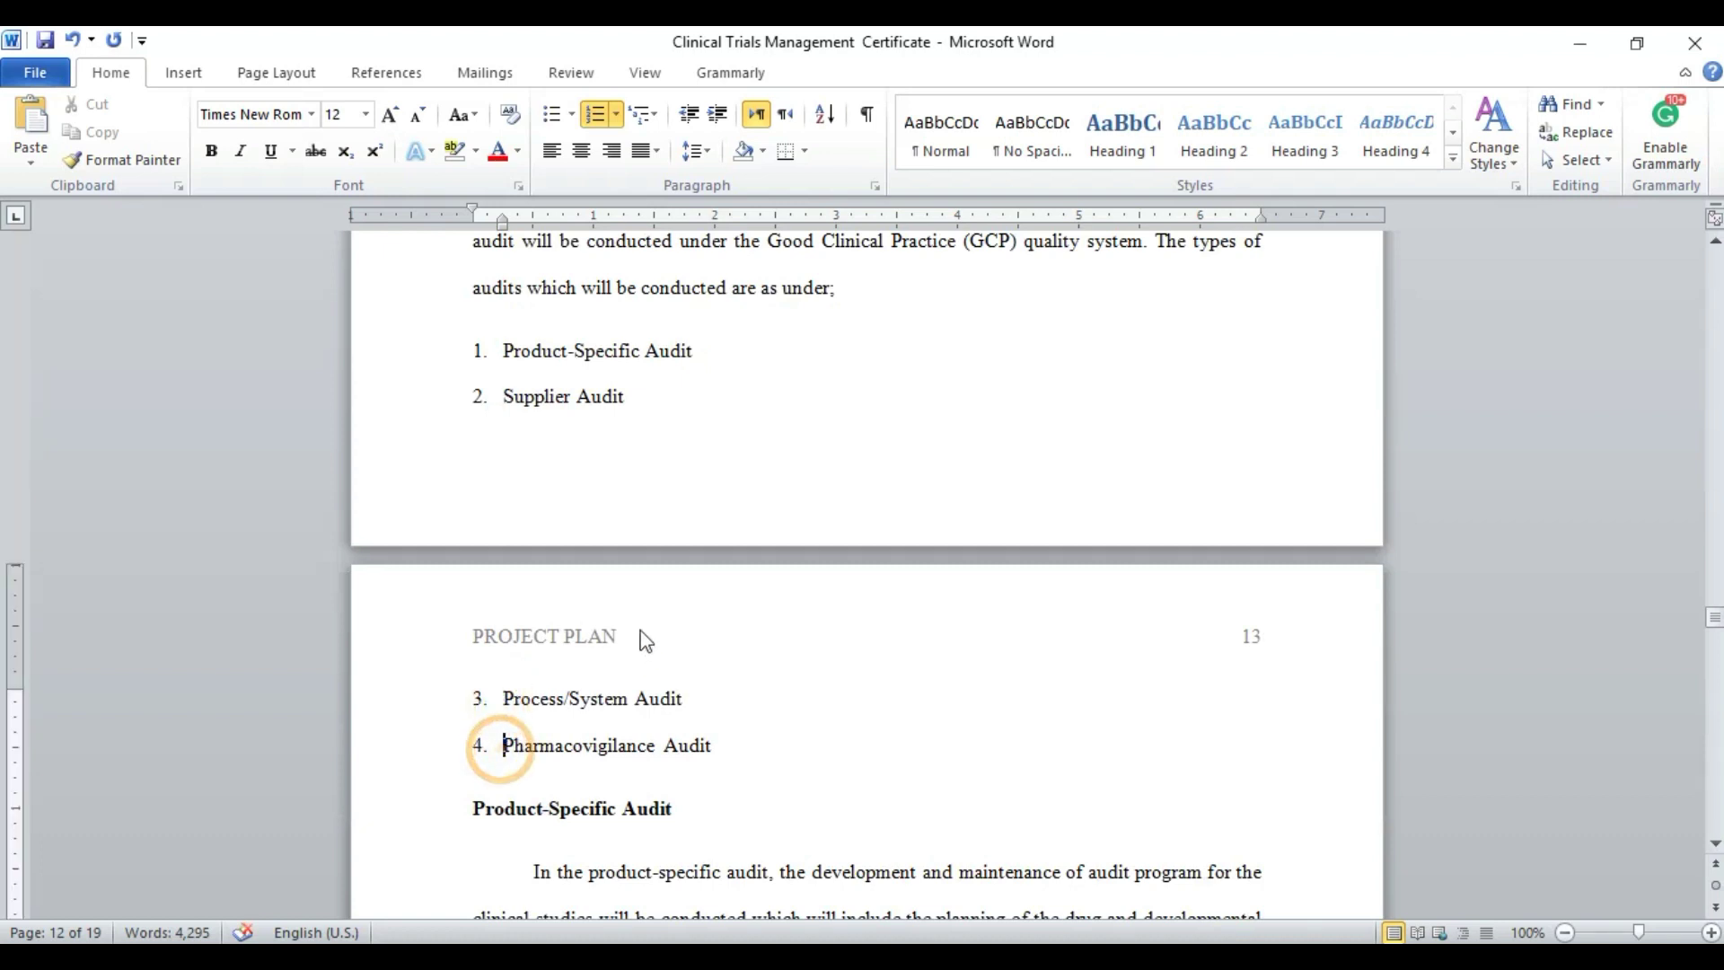
scroll(635, 611, up, 4)
click(563, 357)
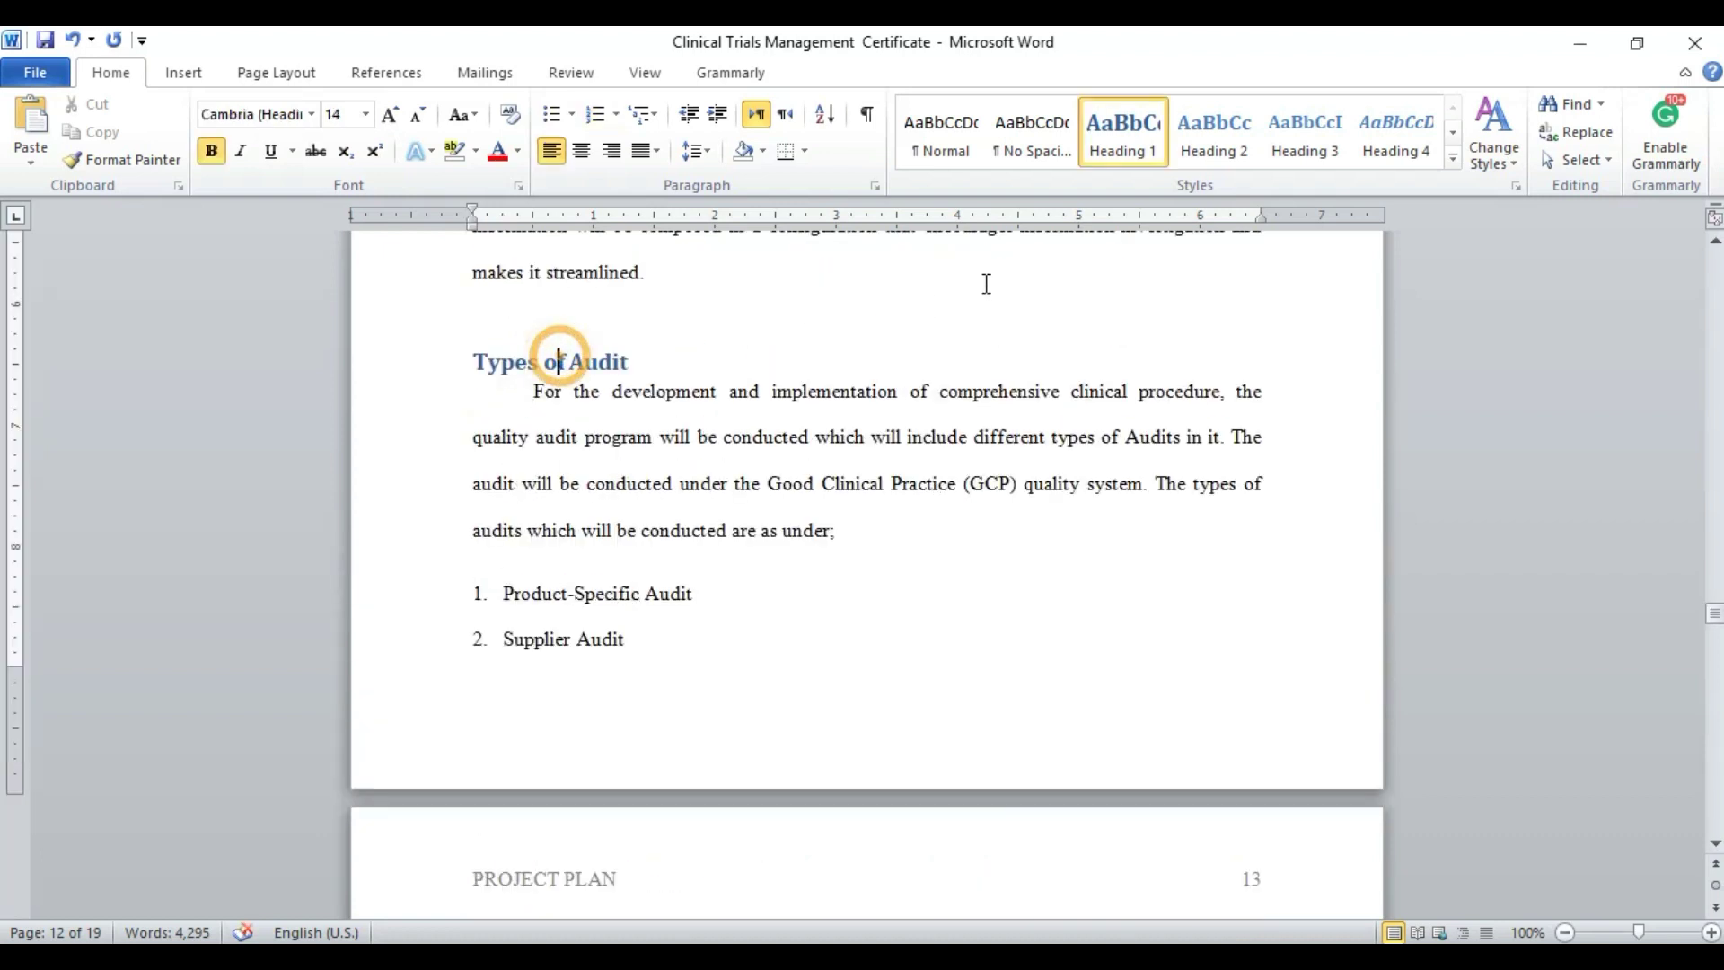
Apply the Heading 2 style to the "Product-Specific Audit" and "Supplier Audit" subheadings on page 13
scroll(687, 513, down, 9)
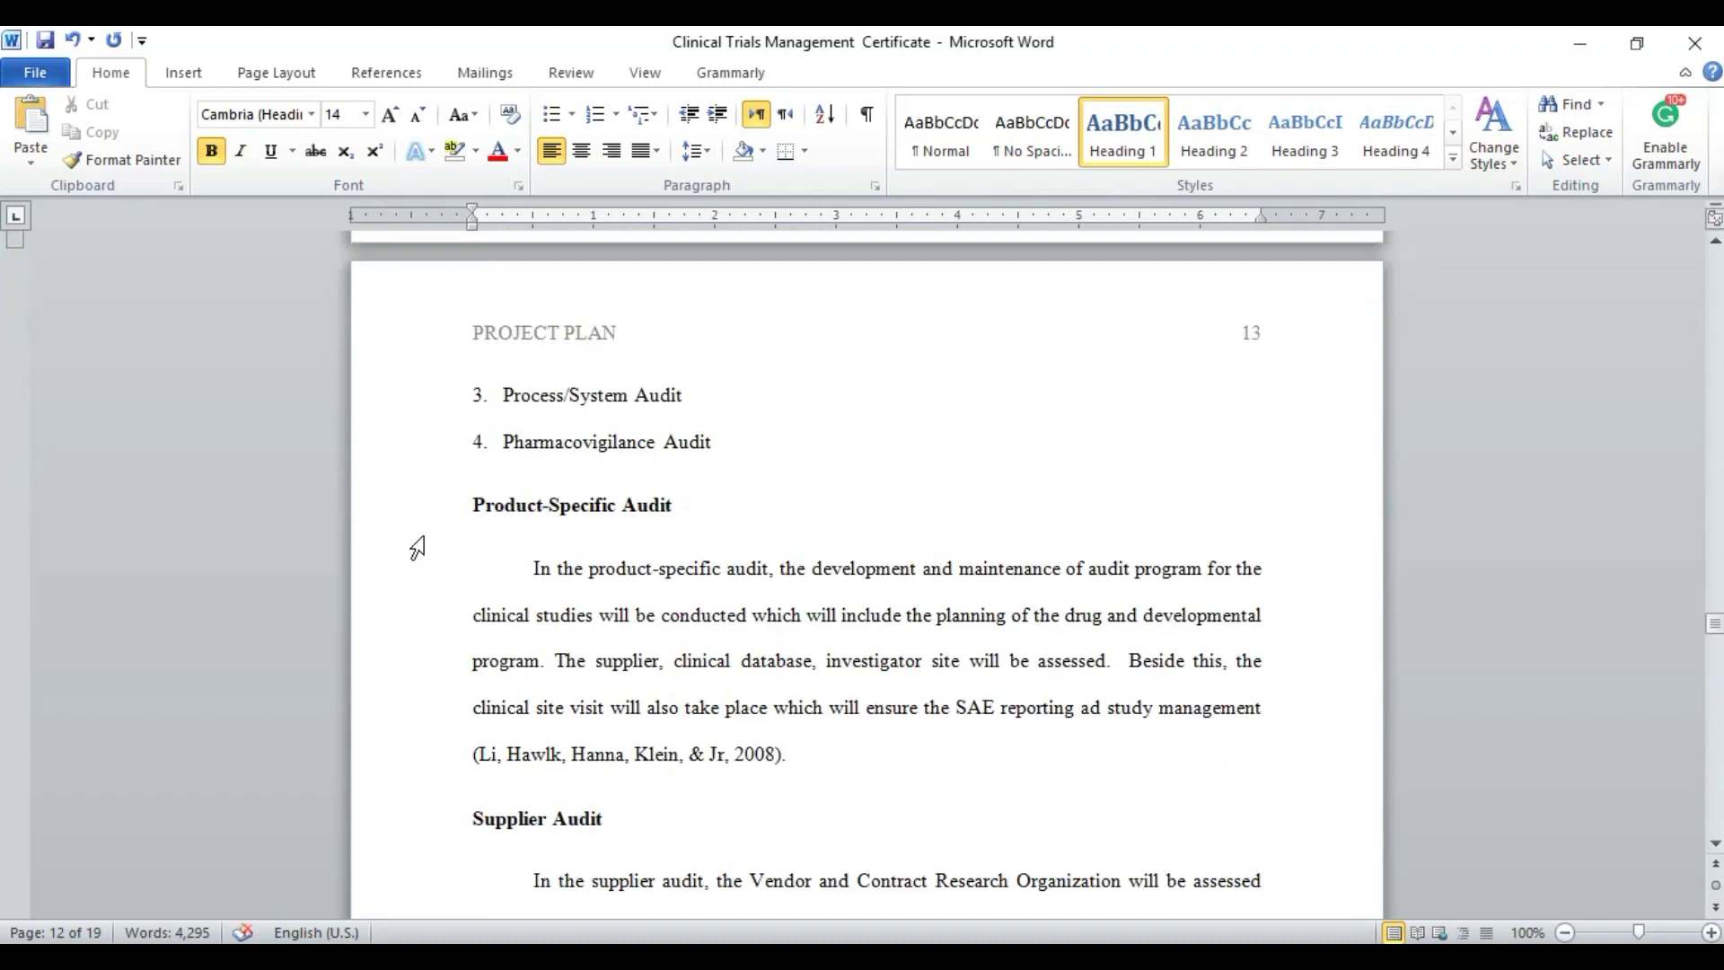
click(423, 505)
click(1214, 135)
scroll(578, 572, down, 3)
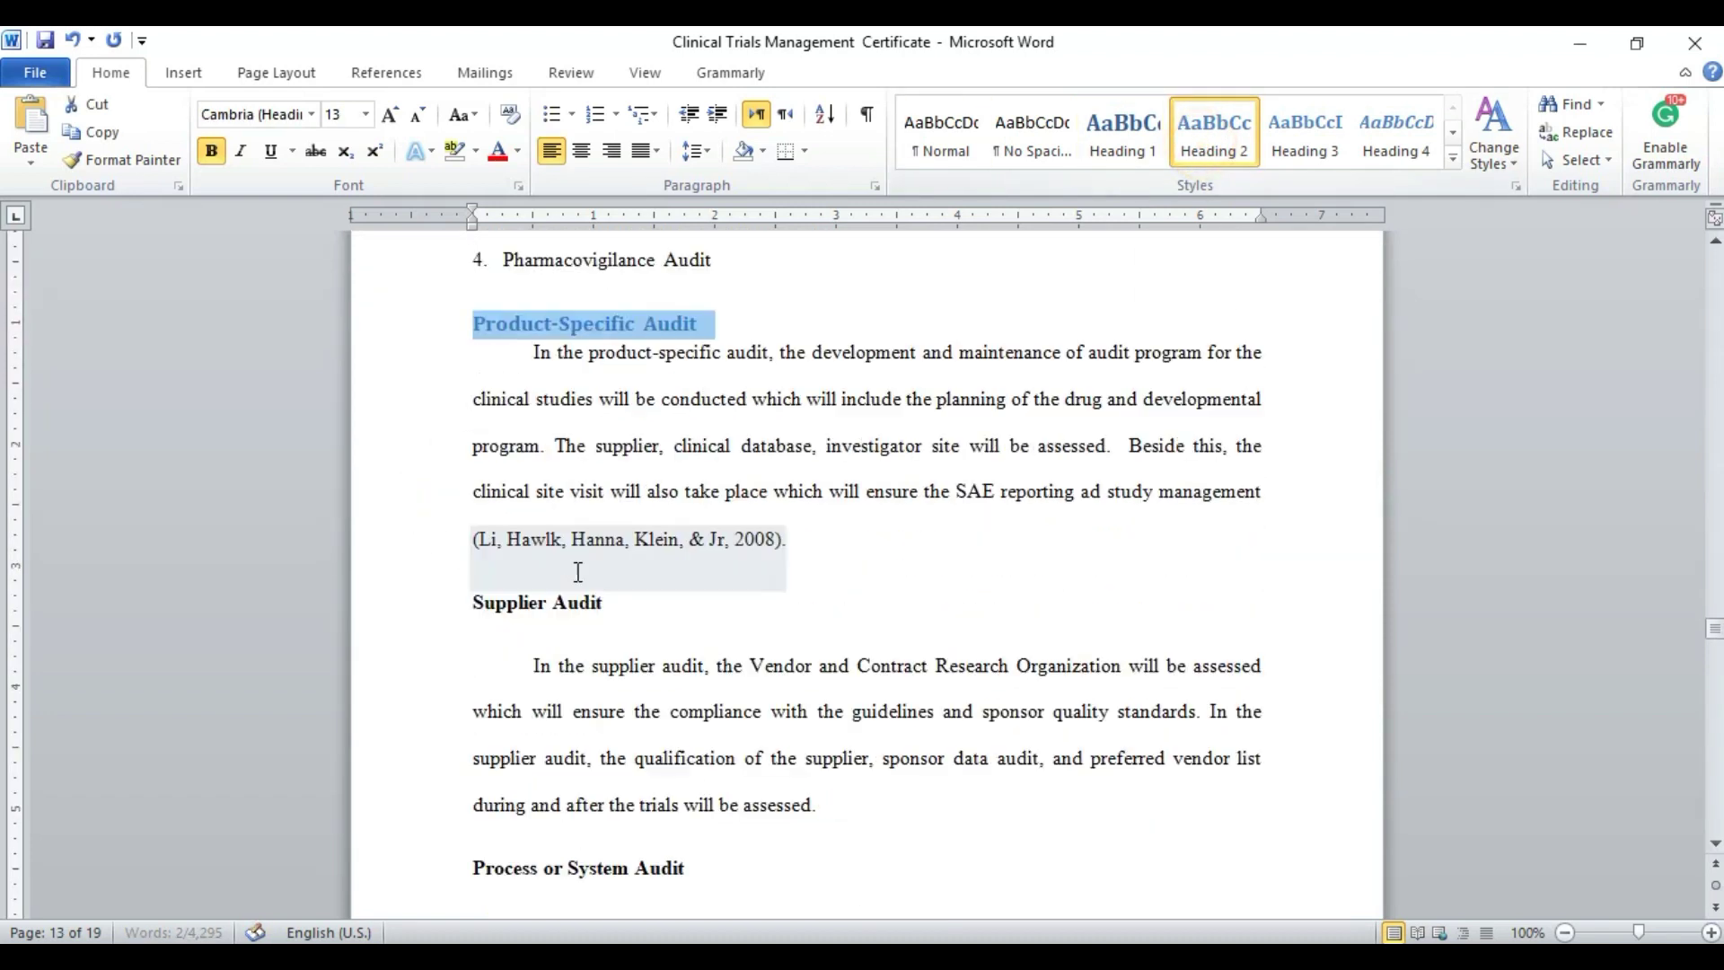
click(435, 608)
click(1215, 135)
Apply the Heading 2 style to the "Process or System Audit" and "Pharmacovigilance Audit" subheadings
scroll(736, 580, down, 2)
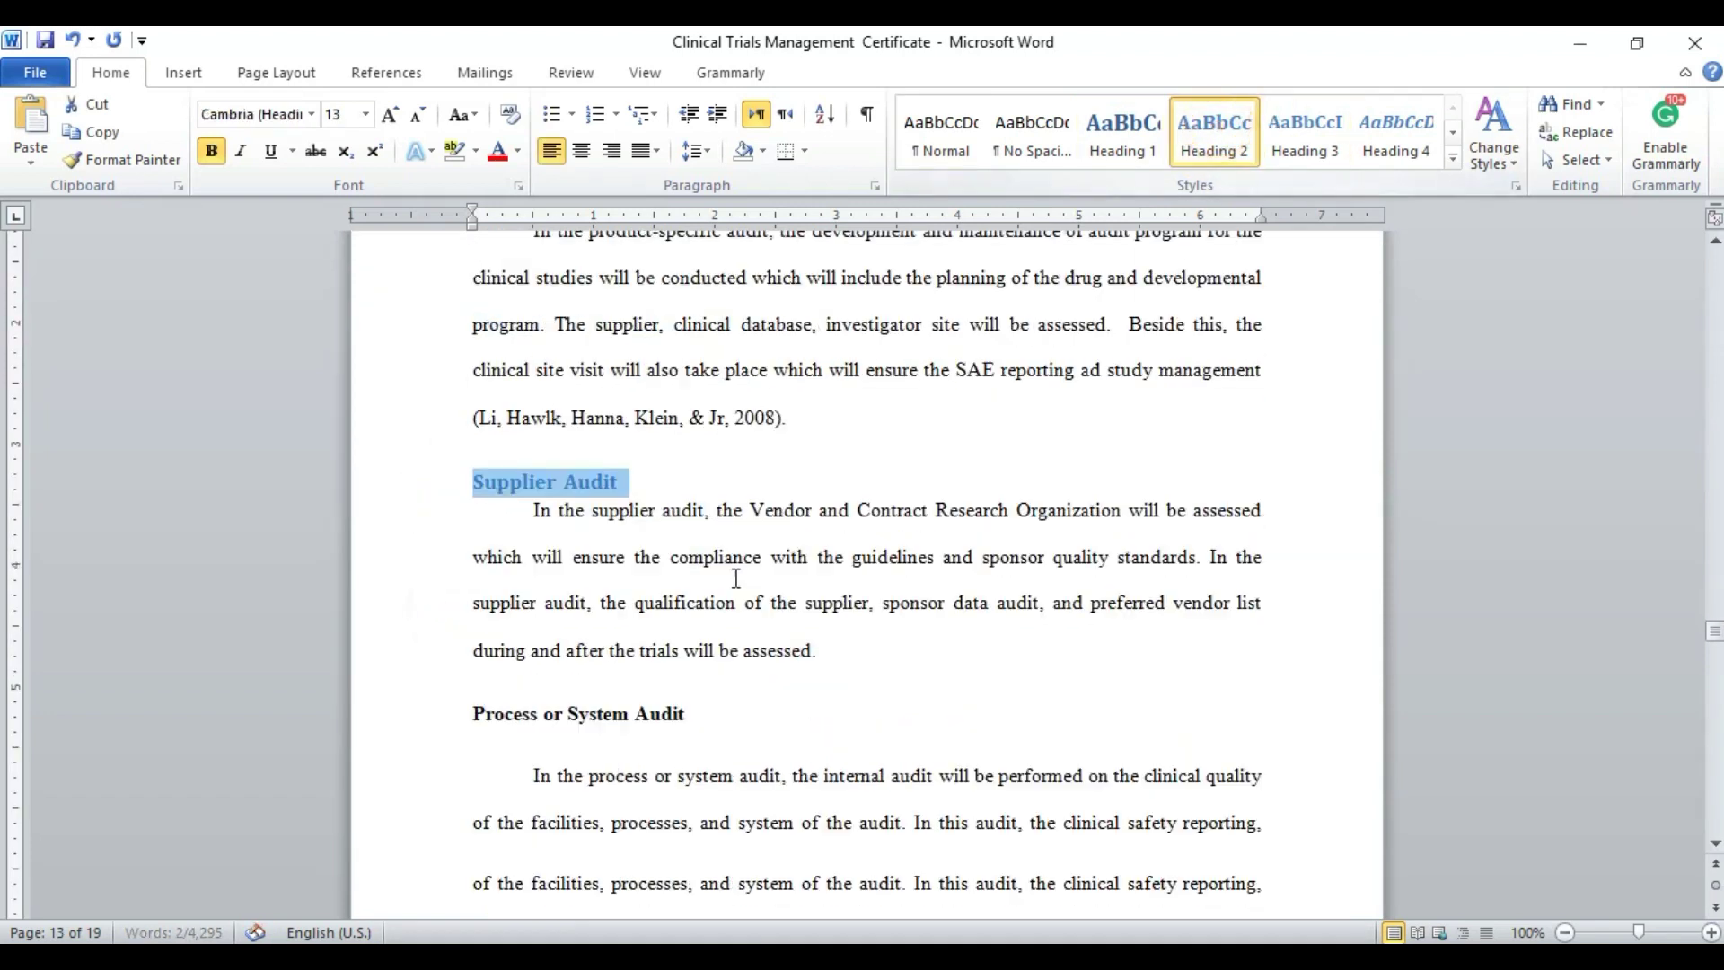
scroll(736, 580, down, 3)
click(424, 532)
click(1217, 146)
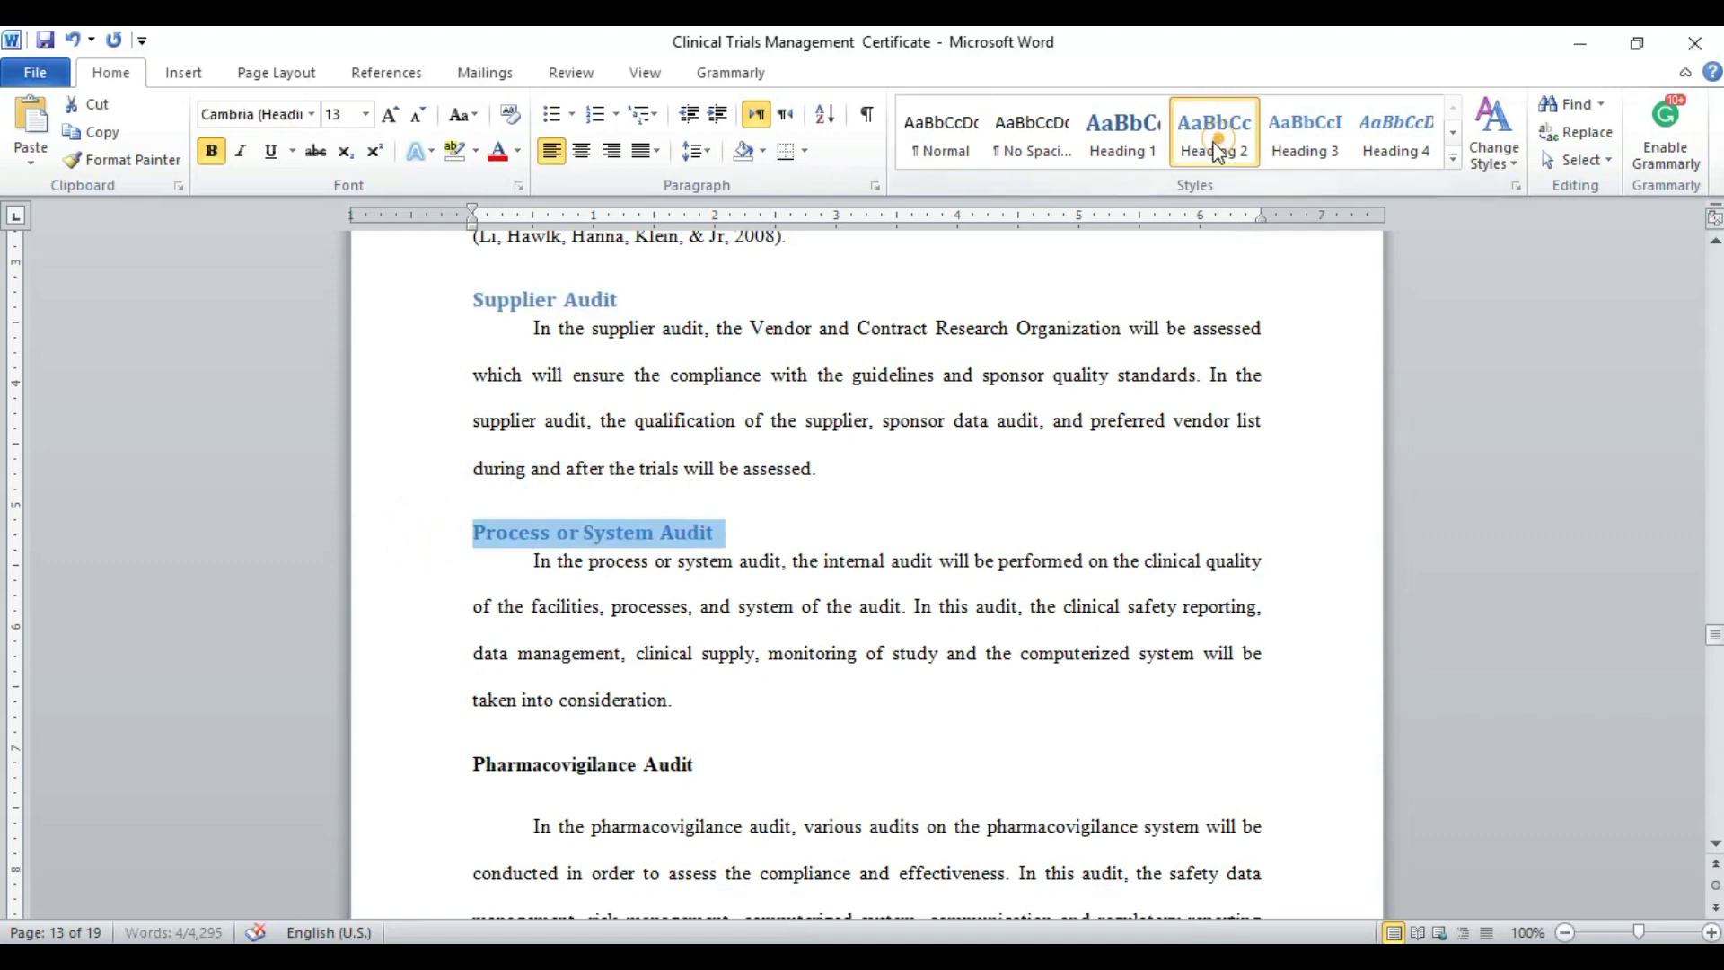
scroll(519, 582, down, 2)
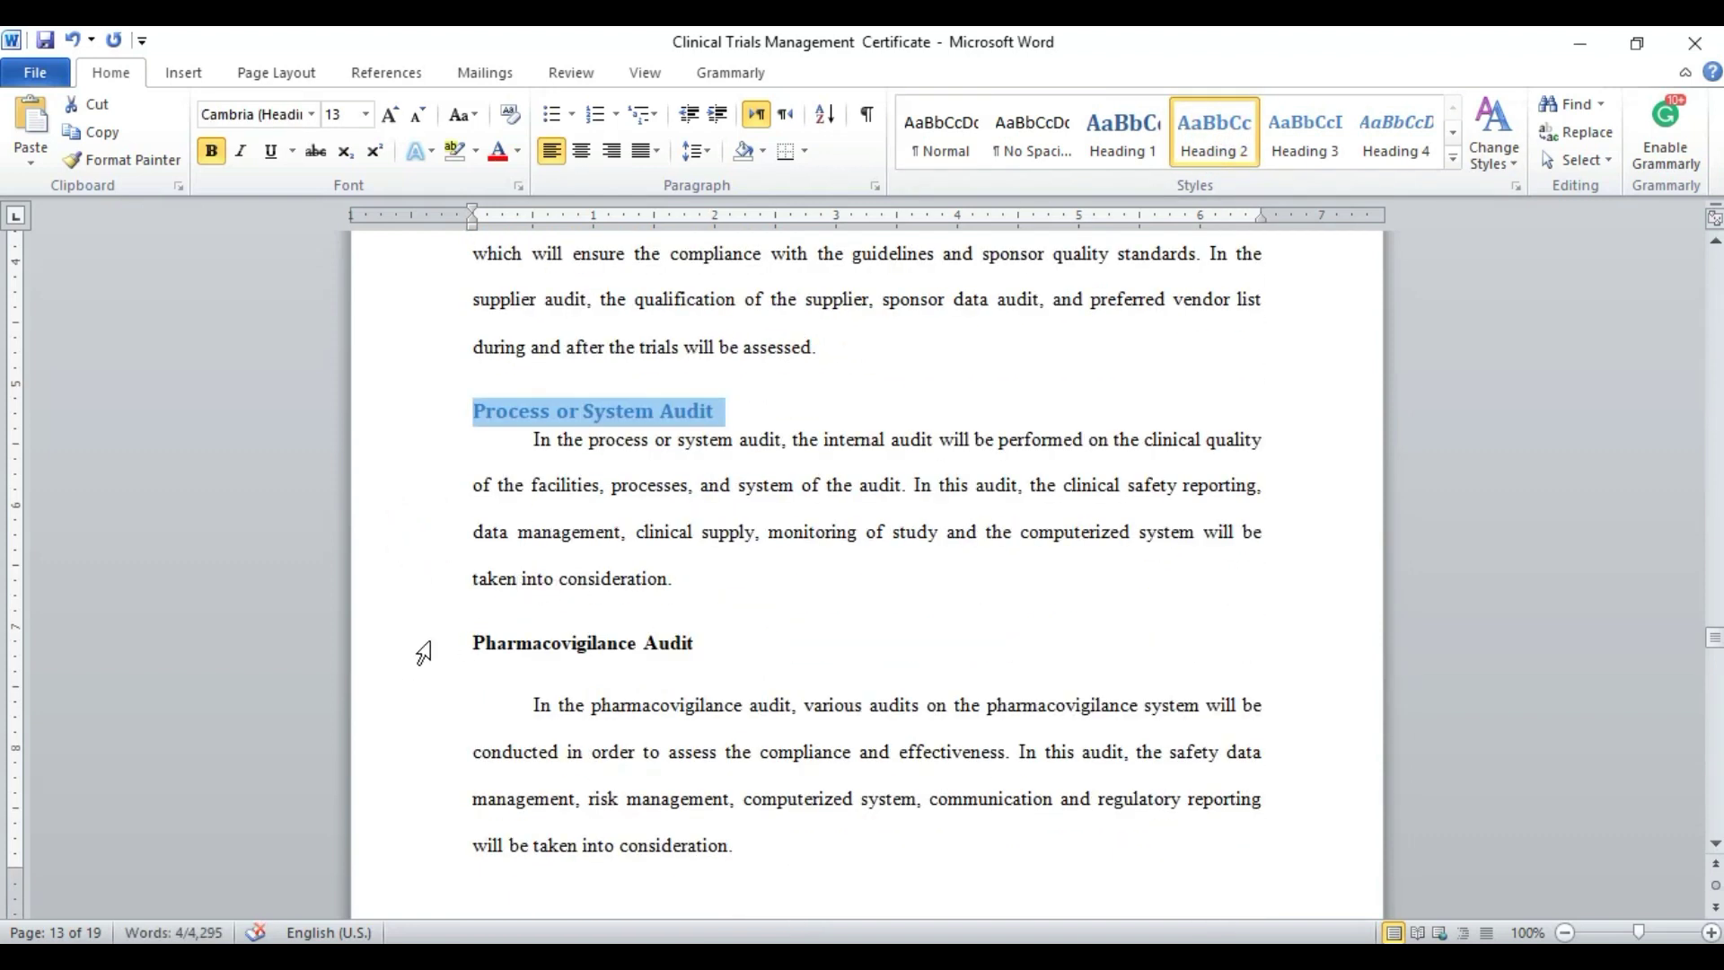
click(424, 653)
click(1214, 135)
Apply the Heading 1 style to the "Target Audience" and "Marketing Strategies" headings on page 14
scroll(683, 704, down, 3)
scroll(683, 703, down, 6)
scroll(683, 696, up, 20)
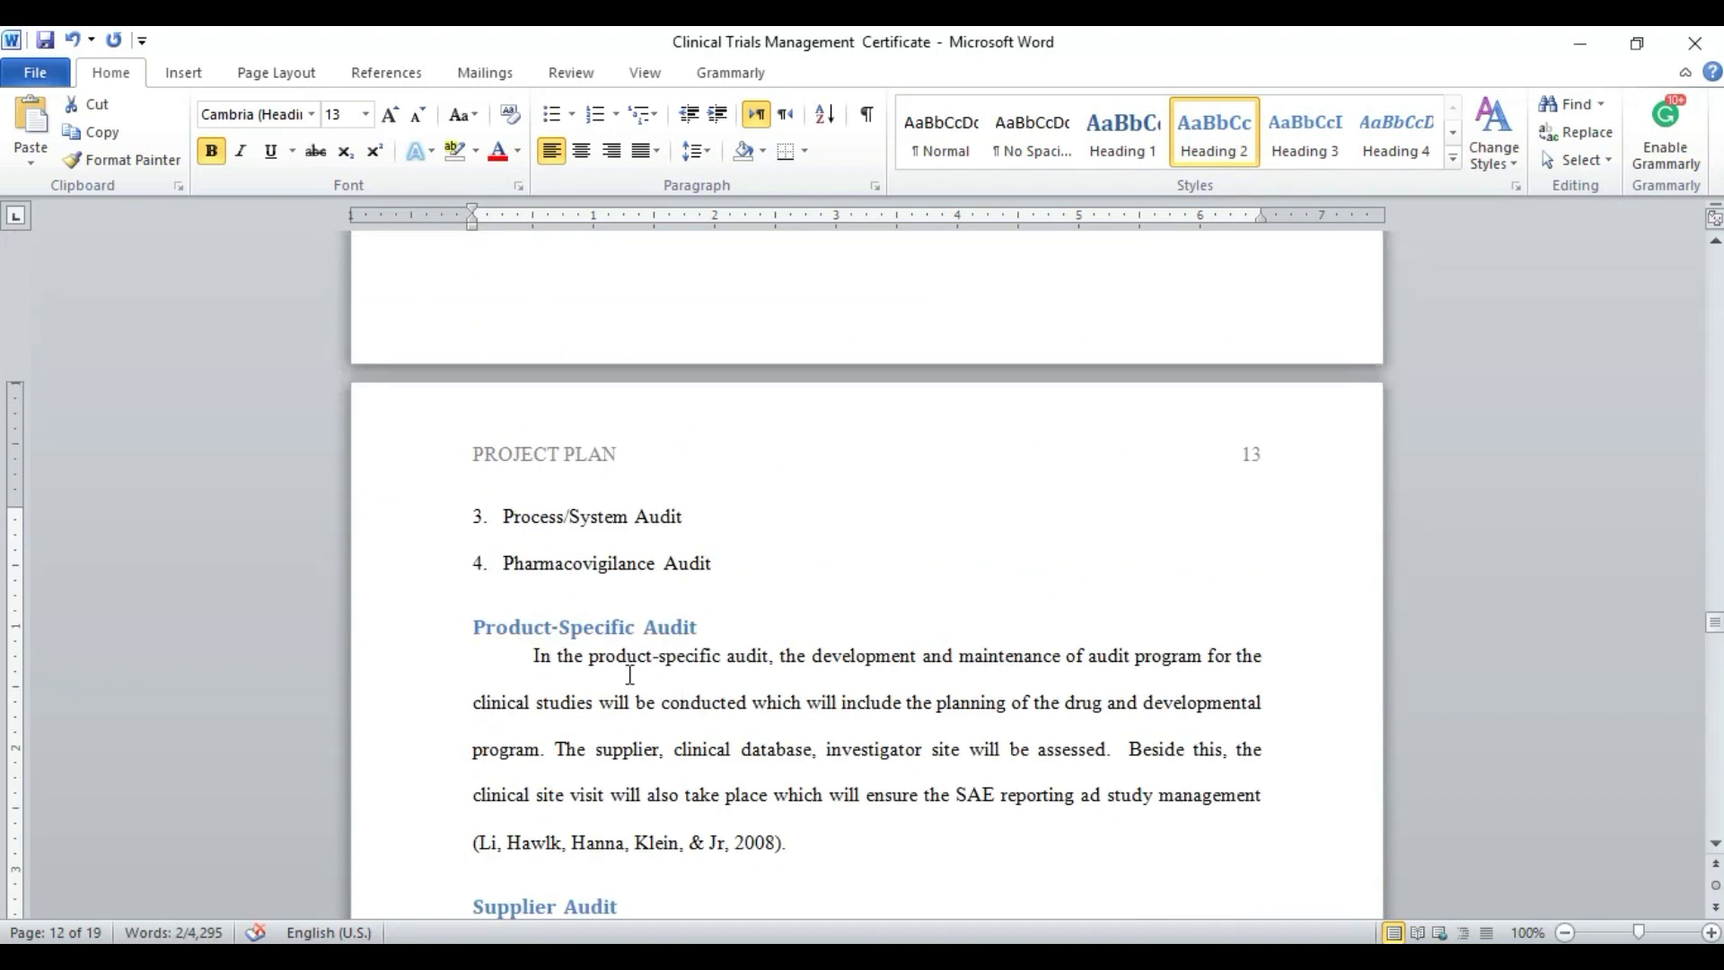
scroll(631, 676, down, 20)
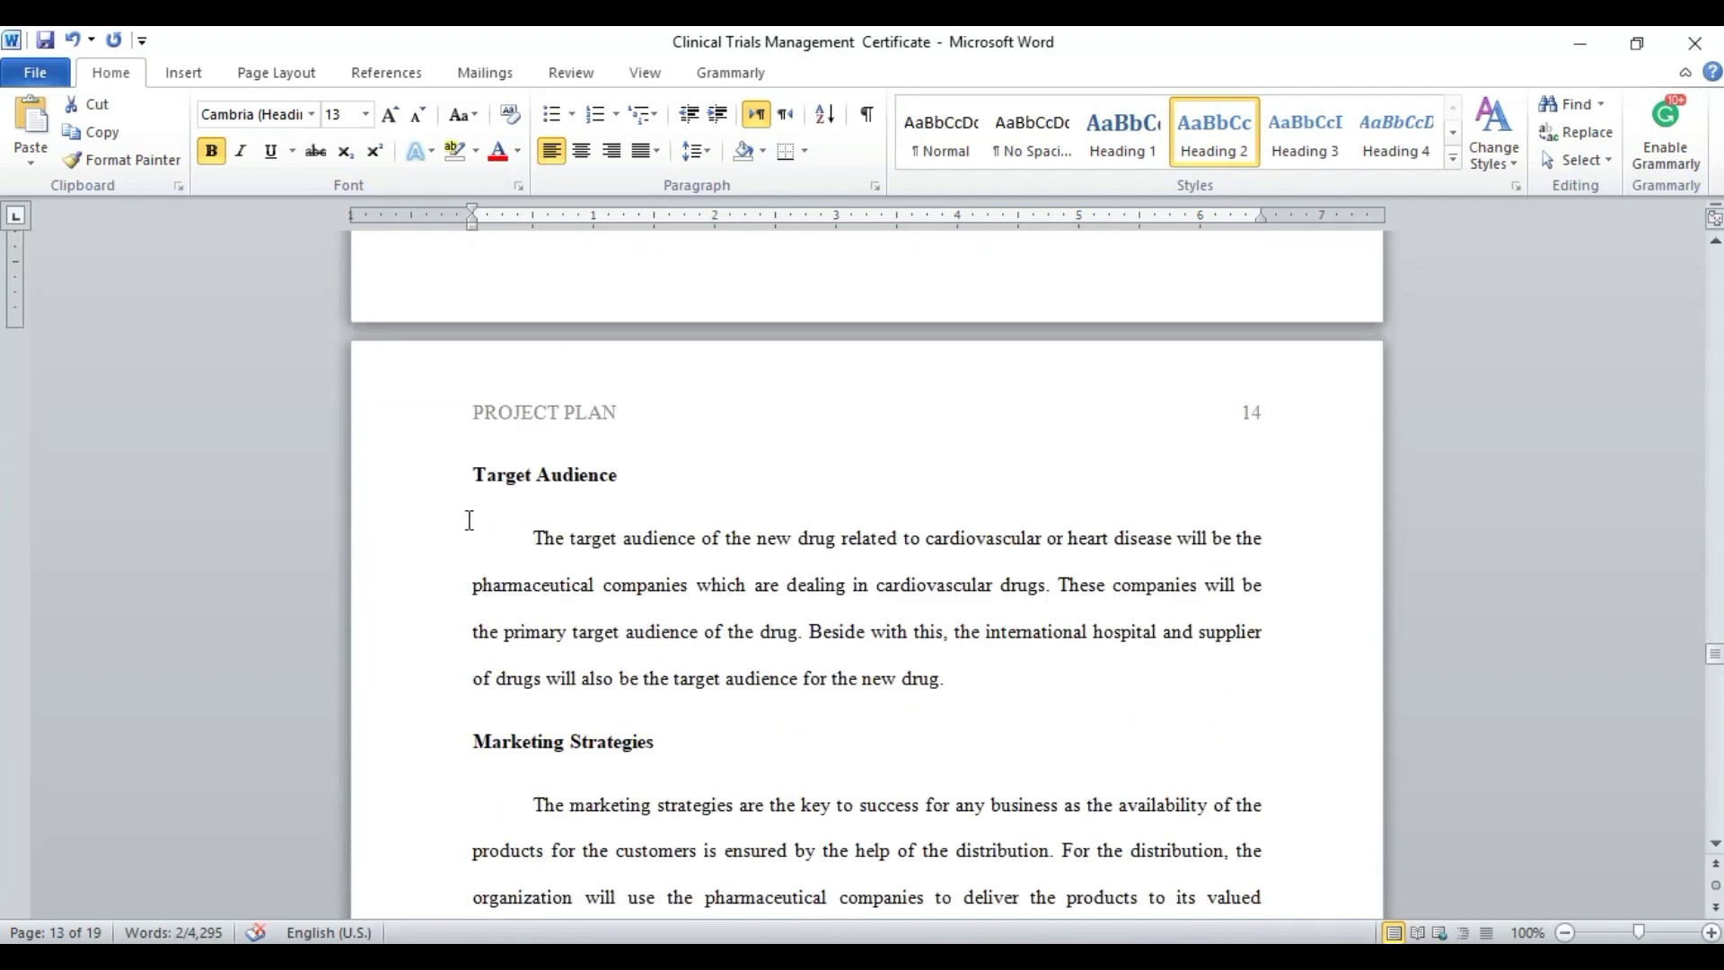
click(429, 486)
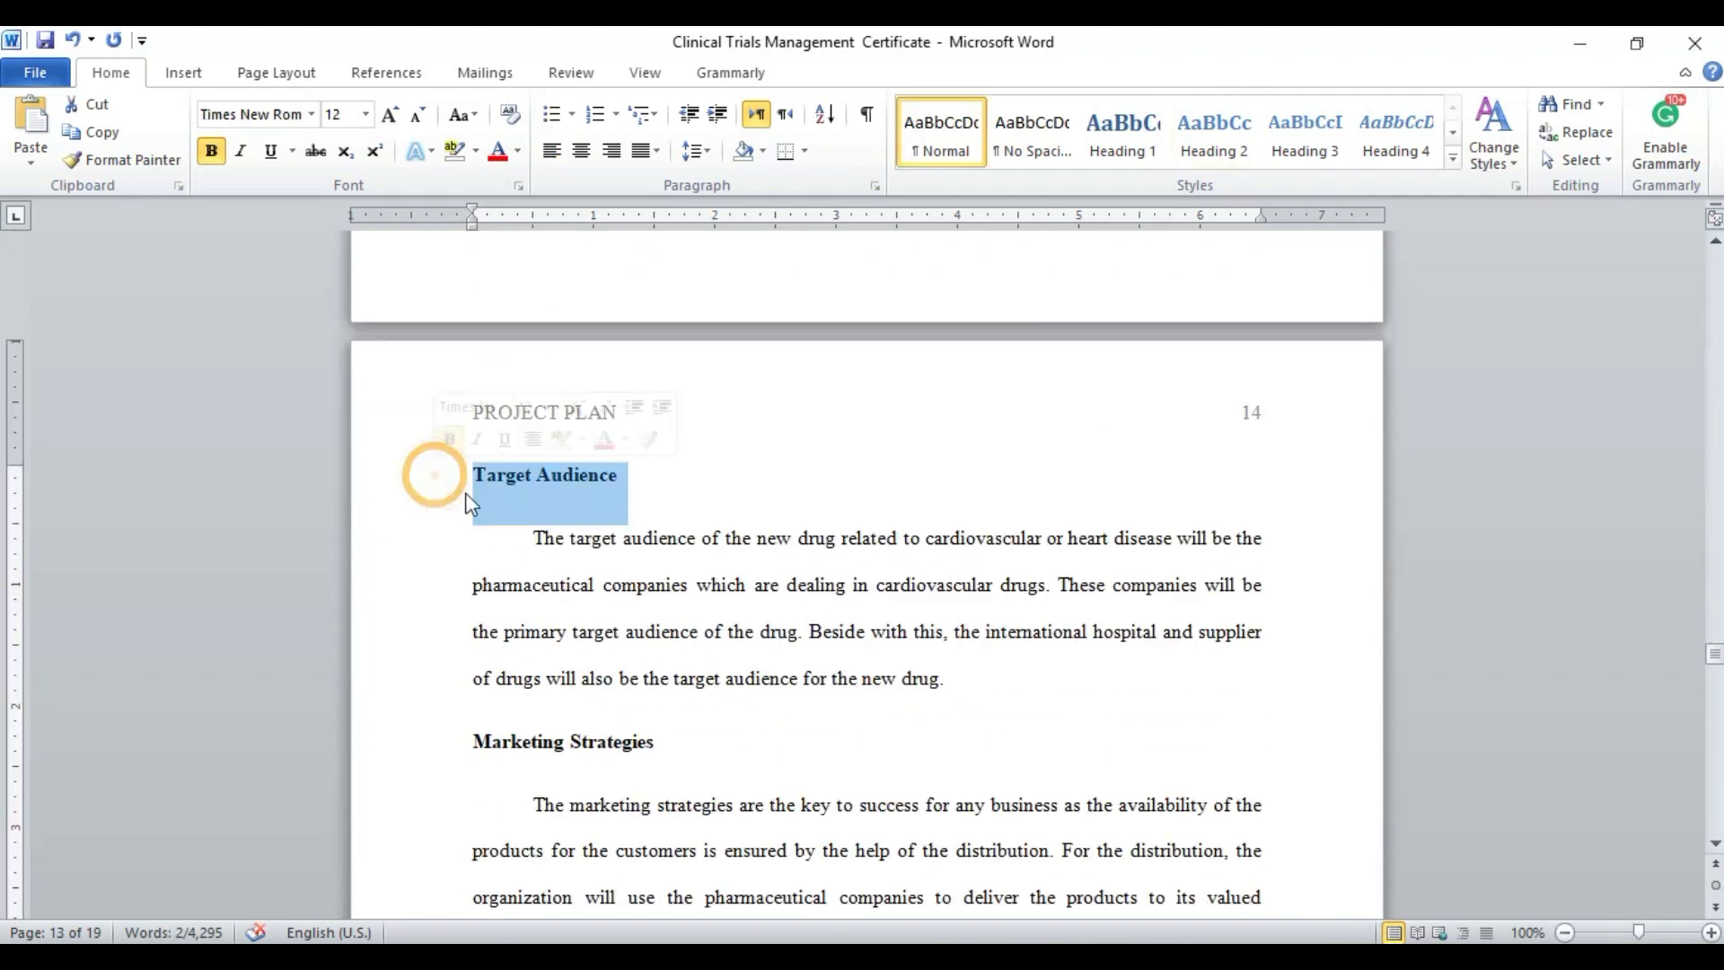
click(1116, 160)
click(433, 718)
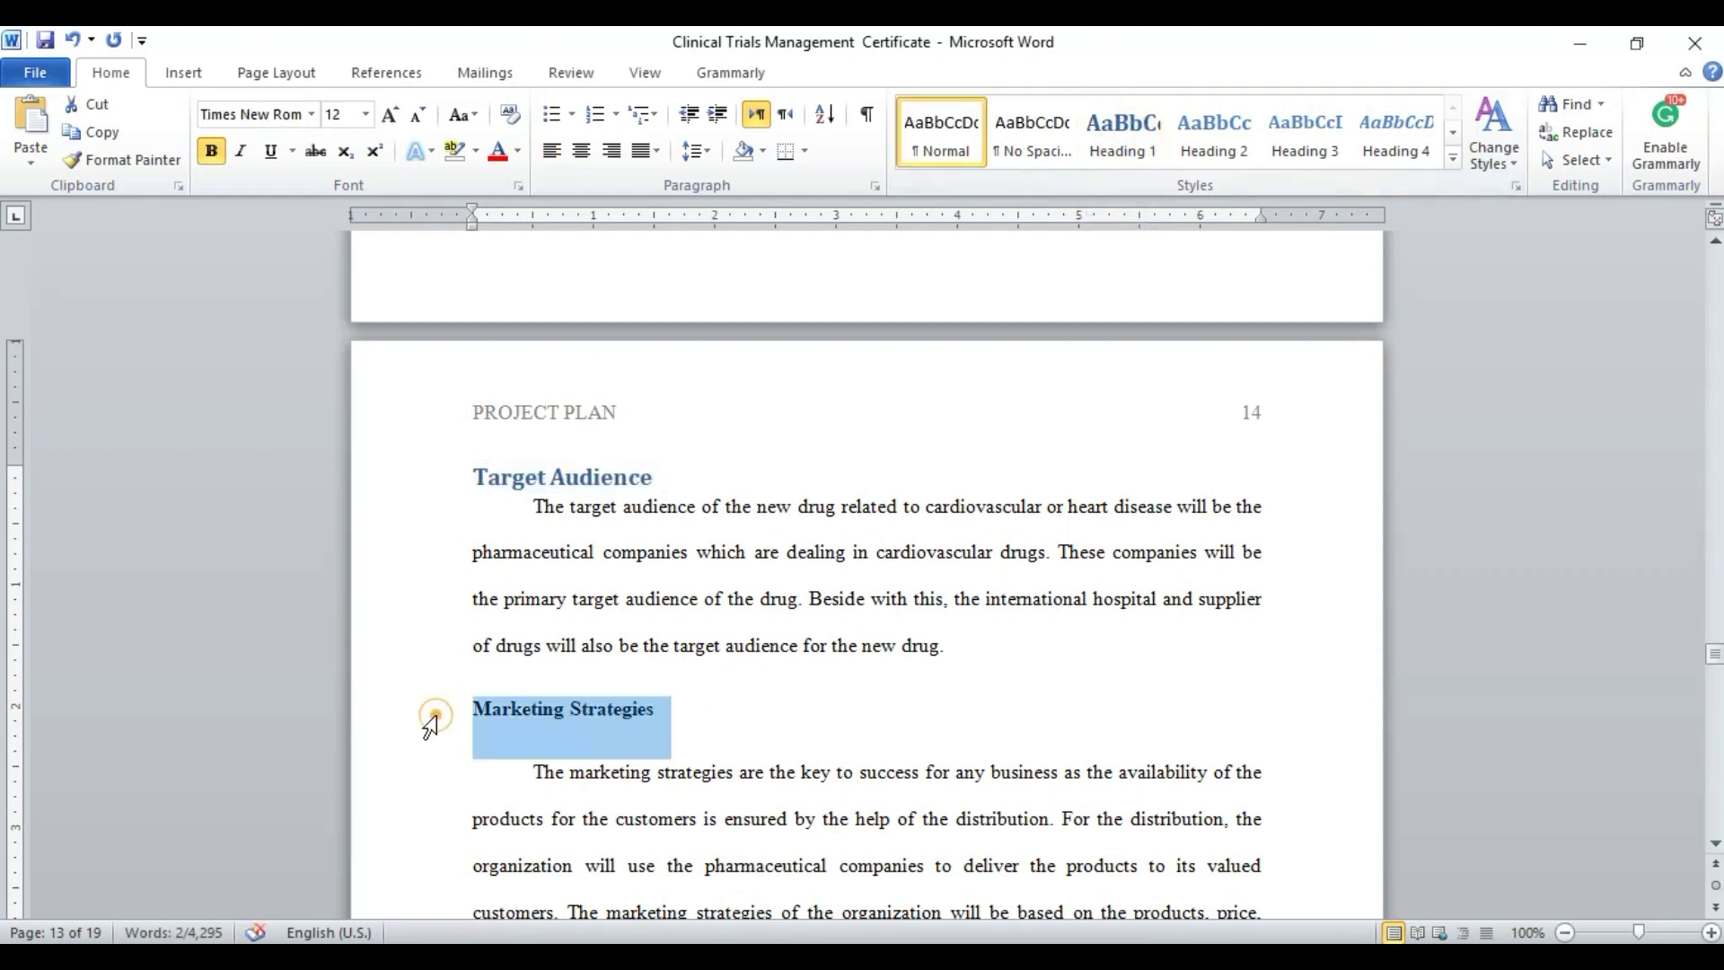
click(1116, 151)
Apply the Heading 2 style to the "Product" subheading in the Marketing Strategies section
scroll(797, 651, down, 3)
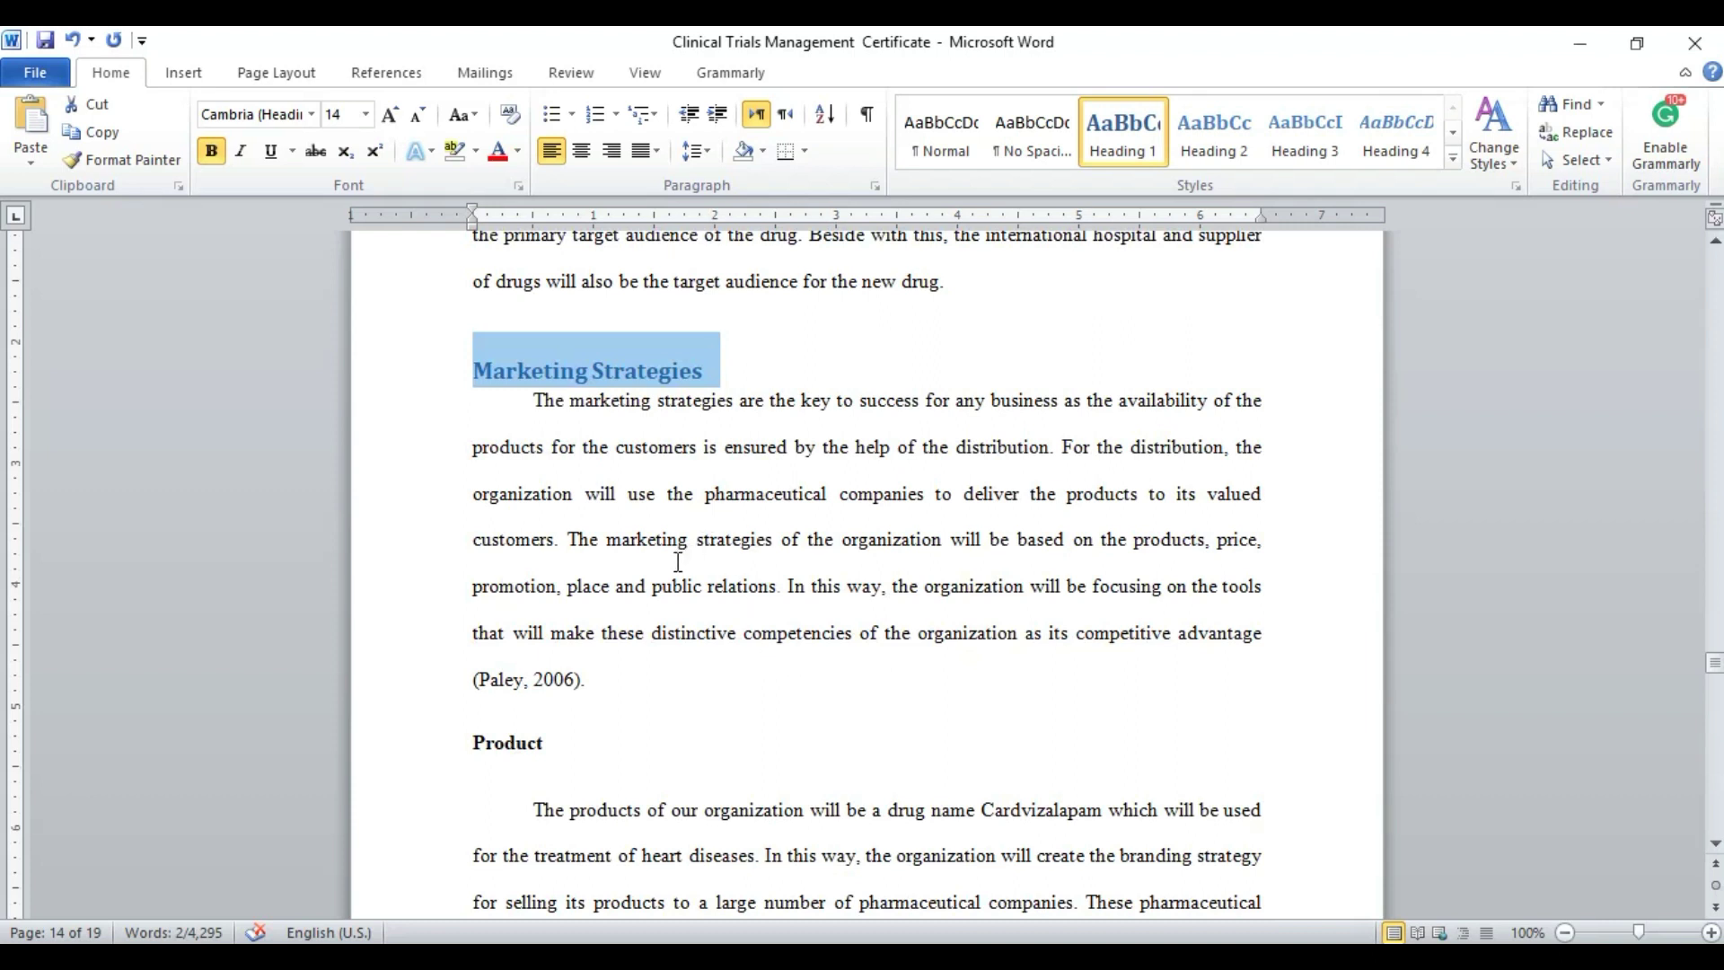
scroll(675, 564, down, 5)
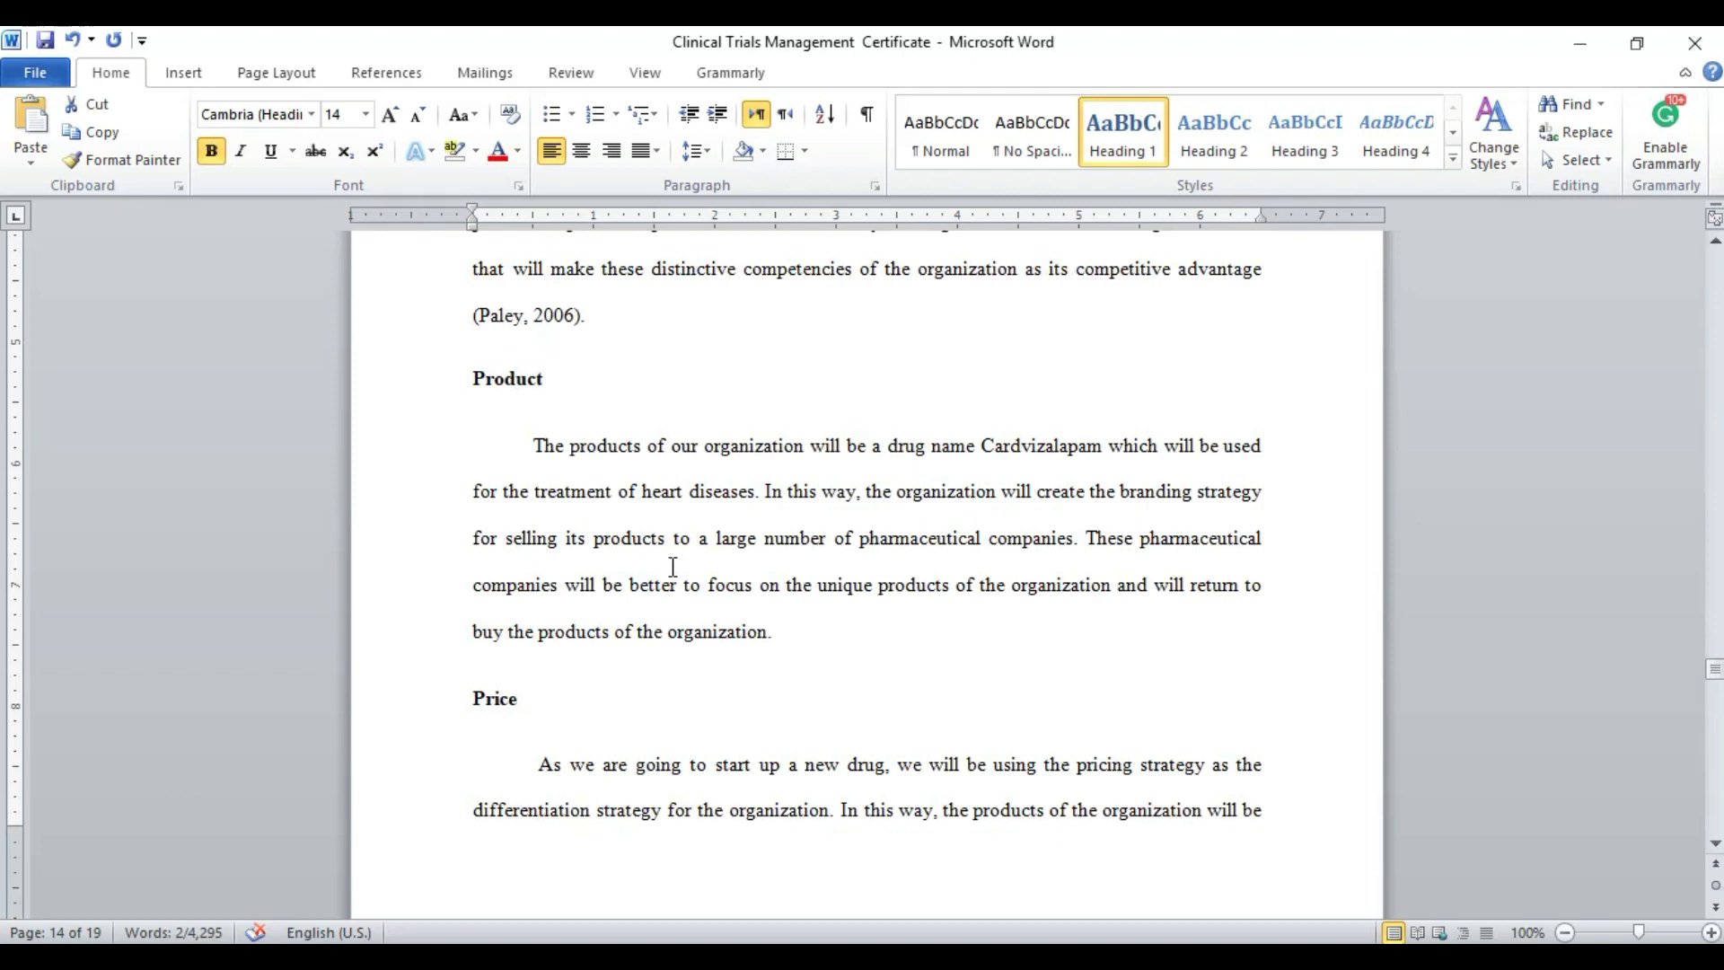
scroll(660, 577, up, 6)
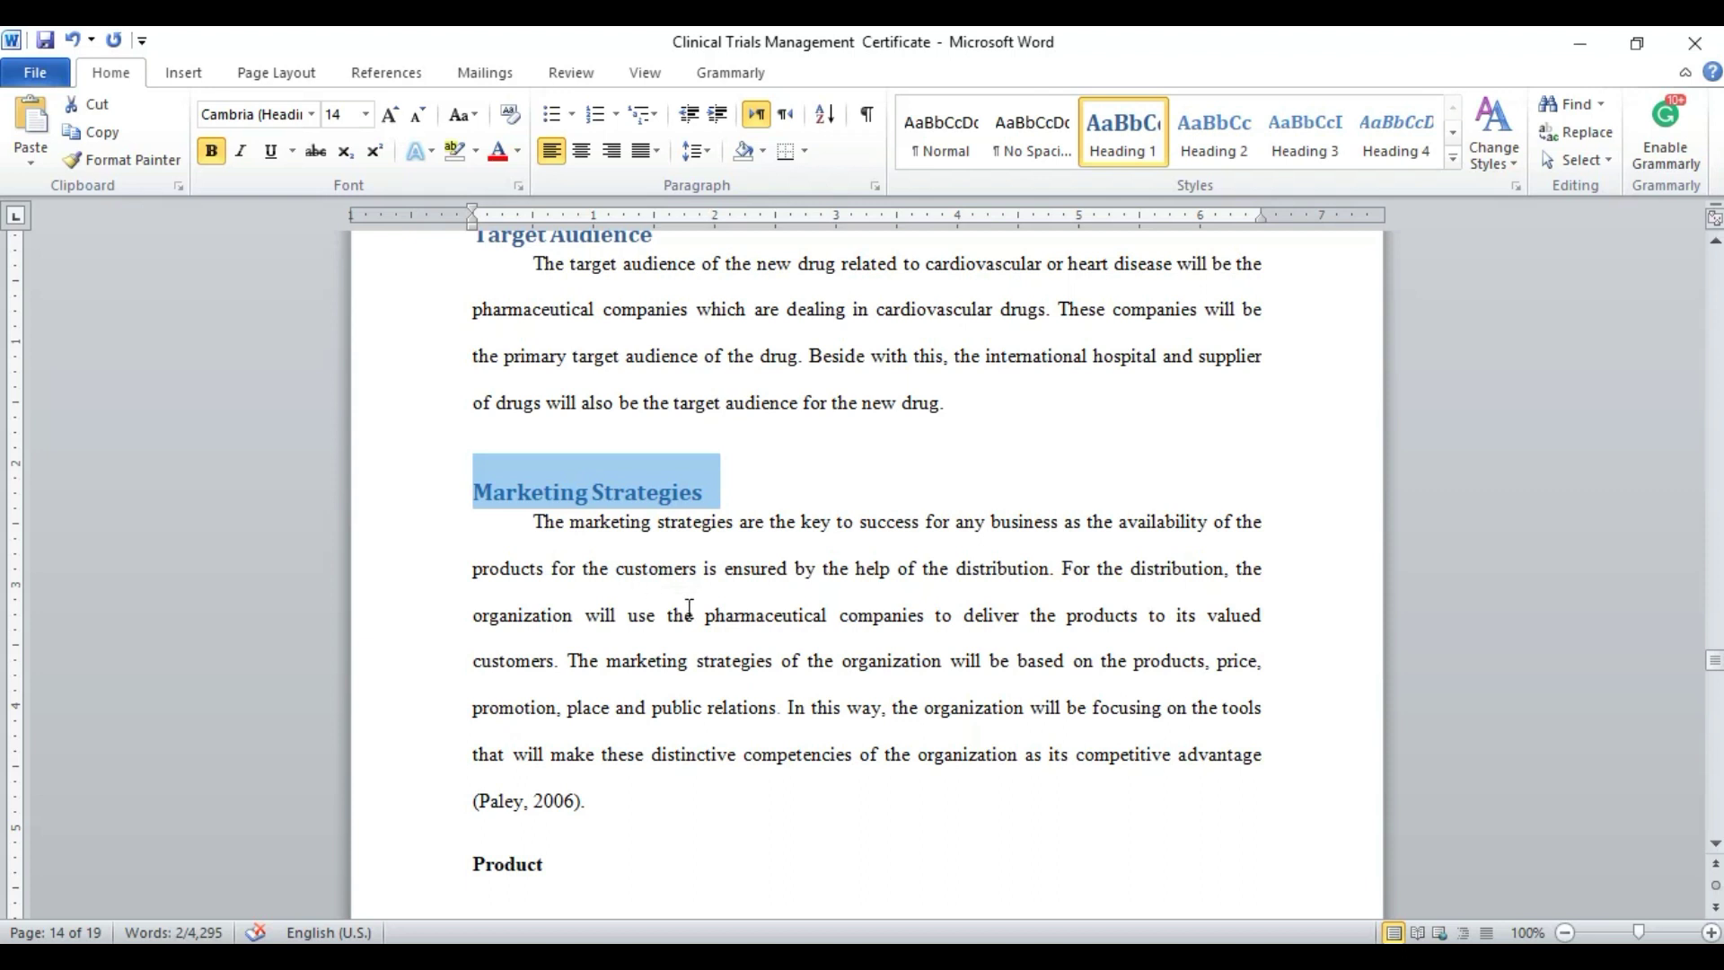
scroll(689, 608, down, 2)
click(430, 706)
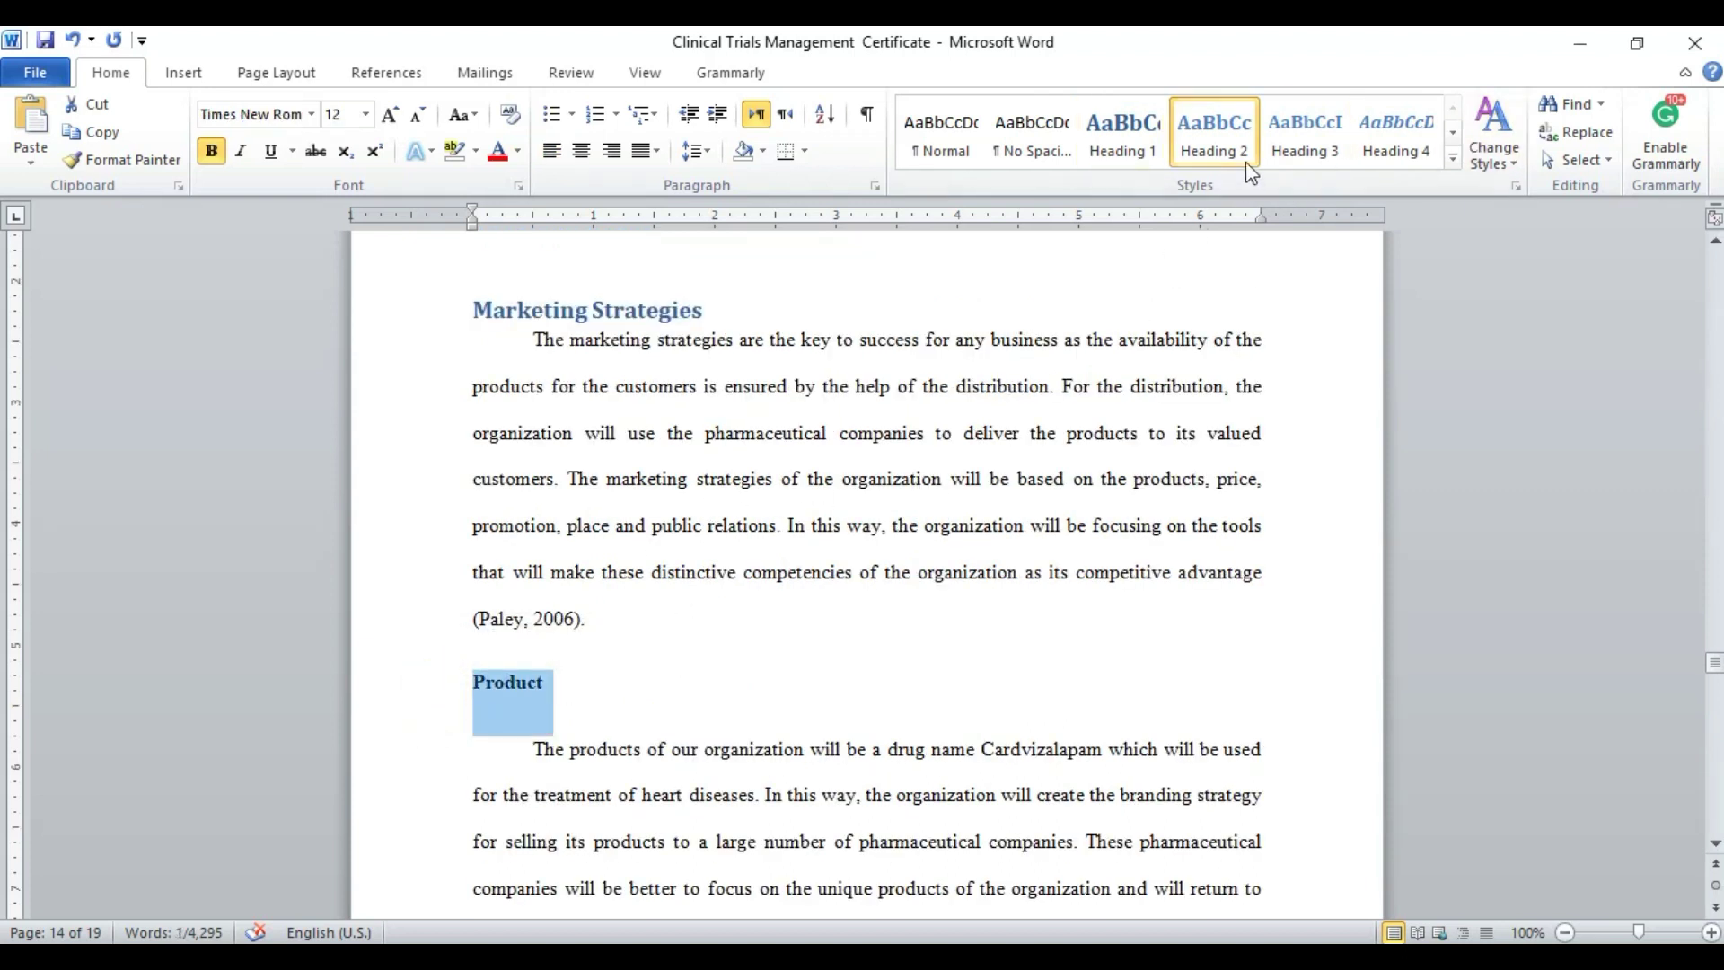
click(838, 503)
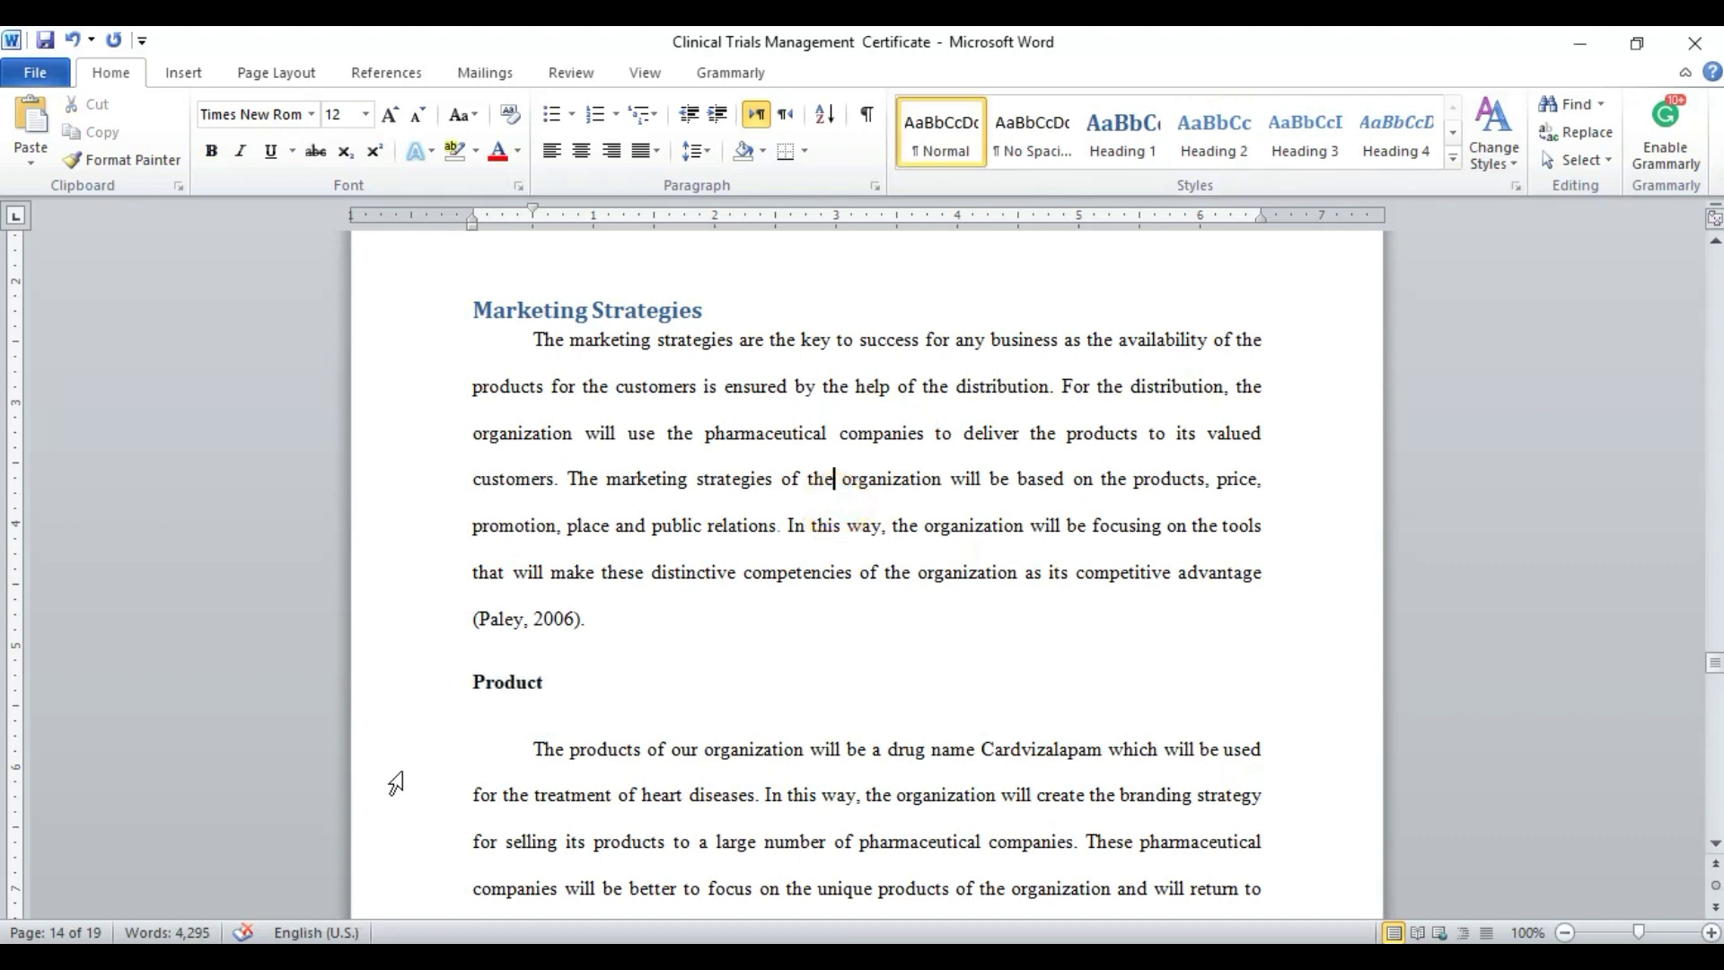
click(427, 704)
click(1214, 133)
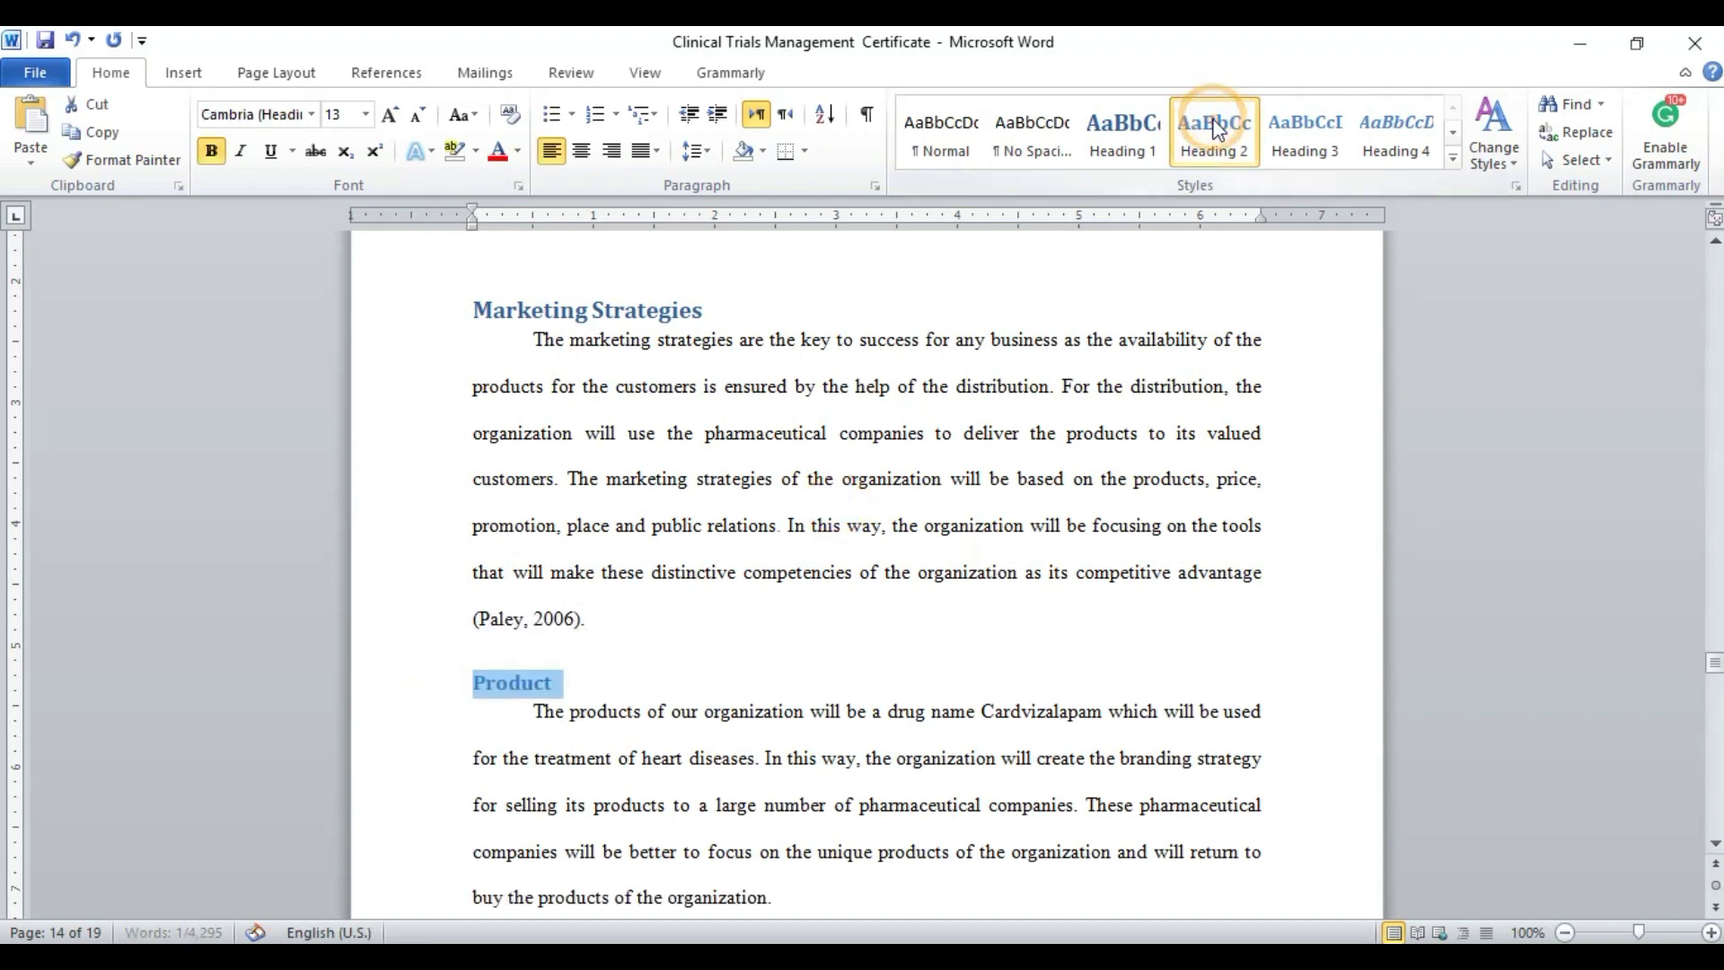
Apply the Heading 2 style to the "Price" and "Place" subheadings of the Marketing Strategies section
scroll(604, 618, down, 5)
click(435, 541)
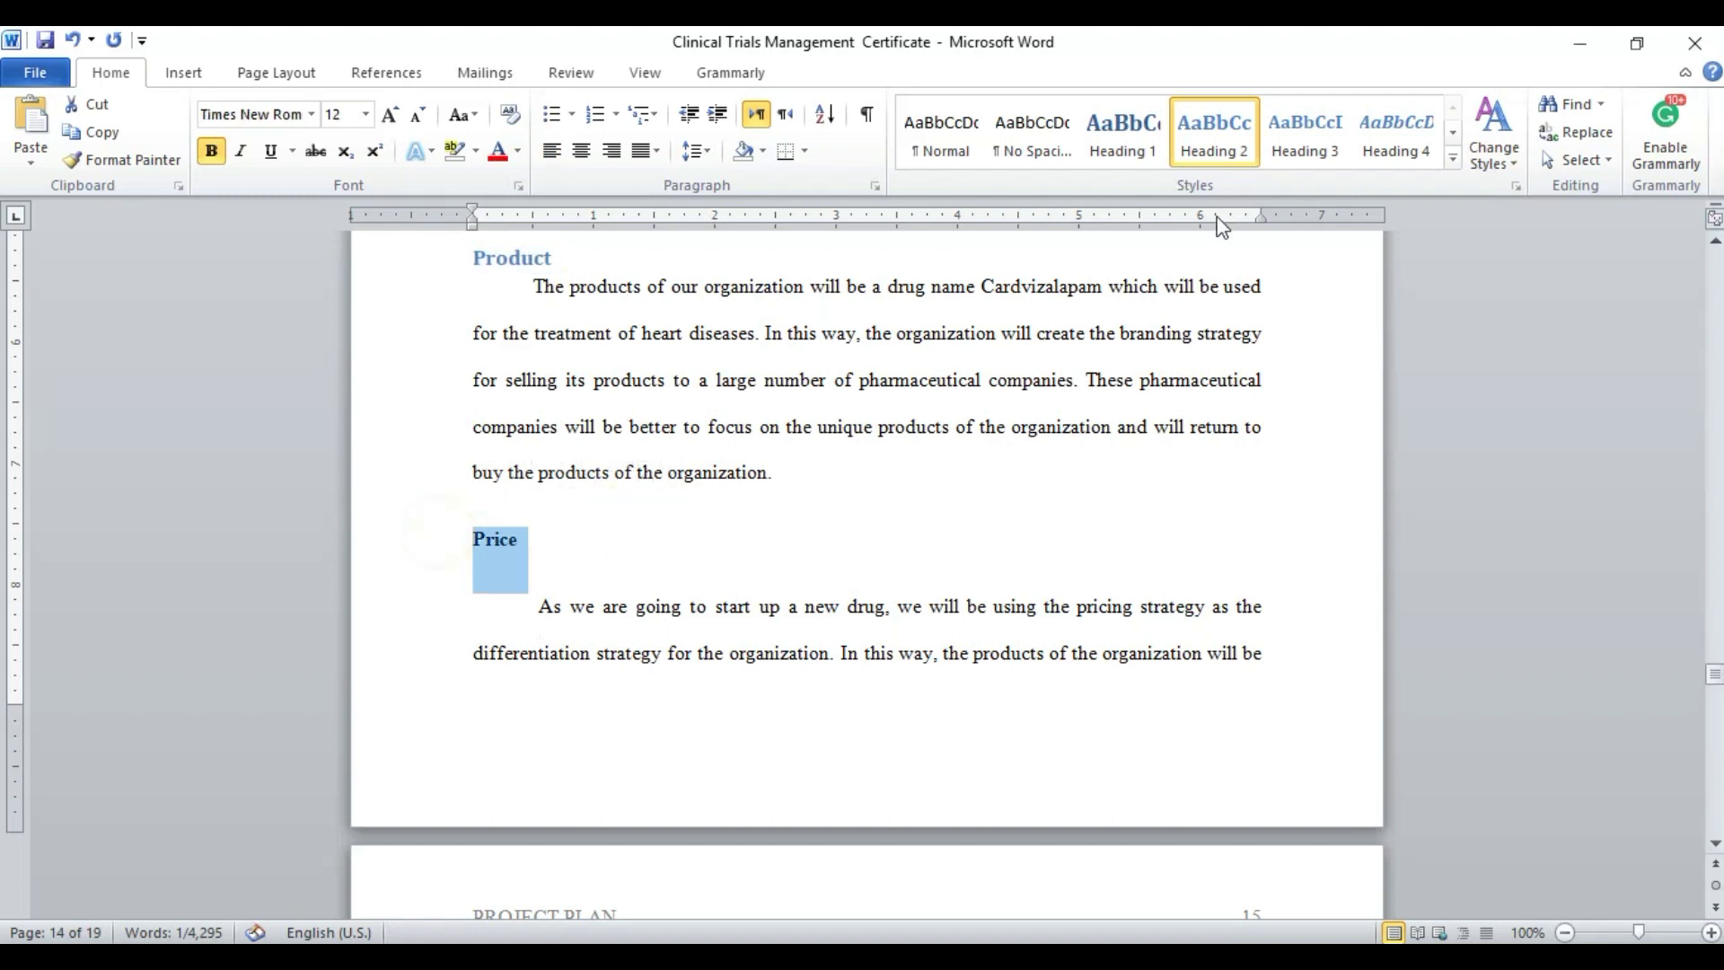
click(1236, 153)
scroll(708, 528, down, 5)
click(420, 660)
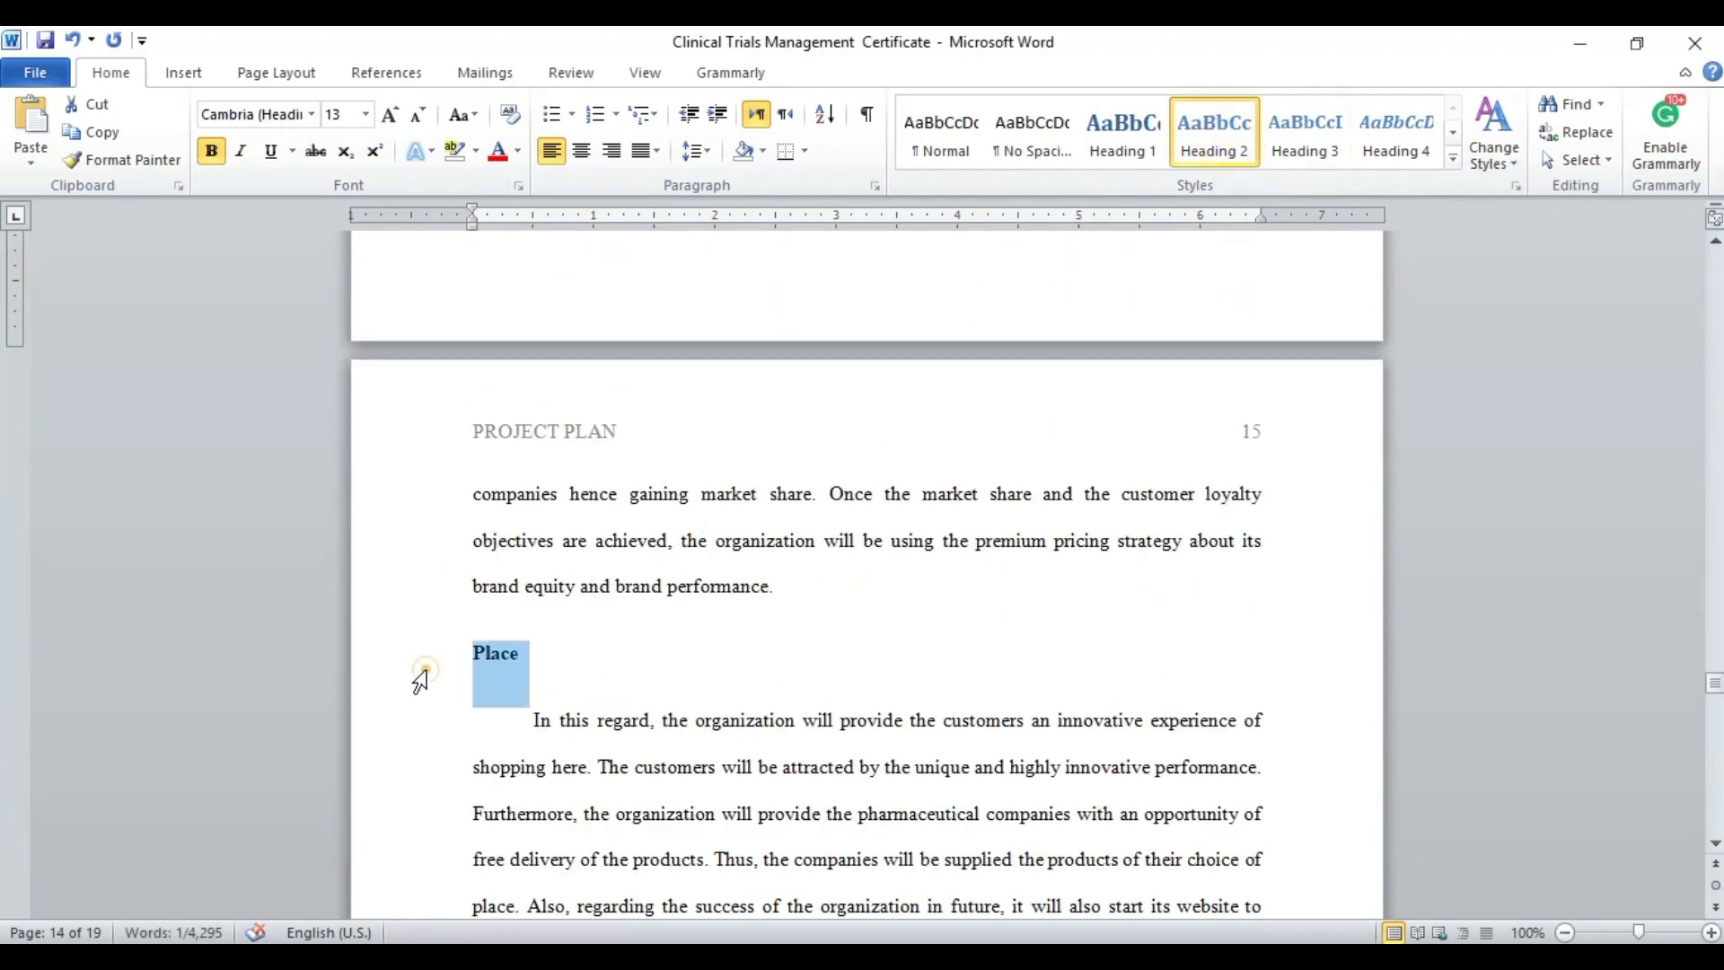
click(1213, 133)
Apply the Heading 2 style to the "Promotion" subheading on page 15
scroll(767, 584, down, 5)
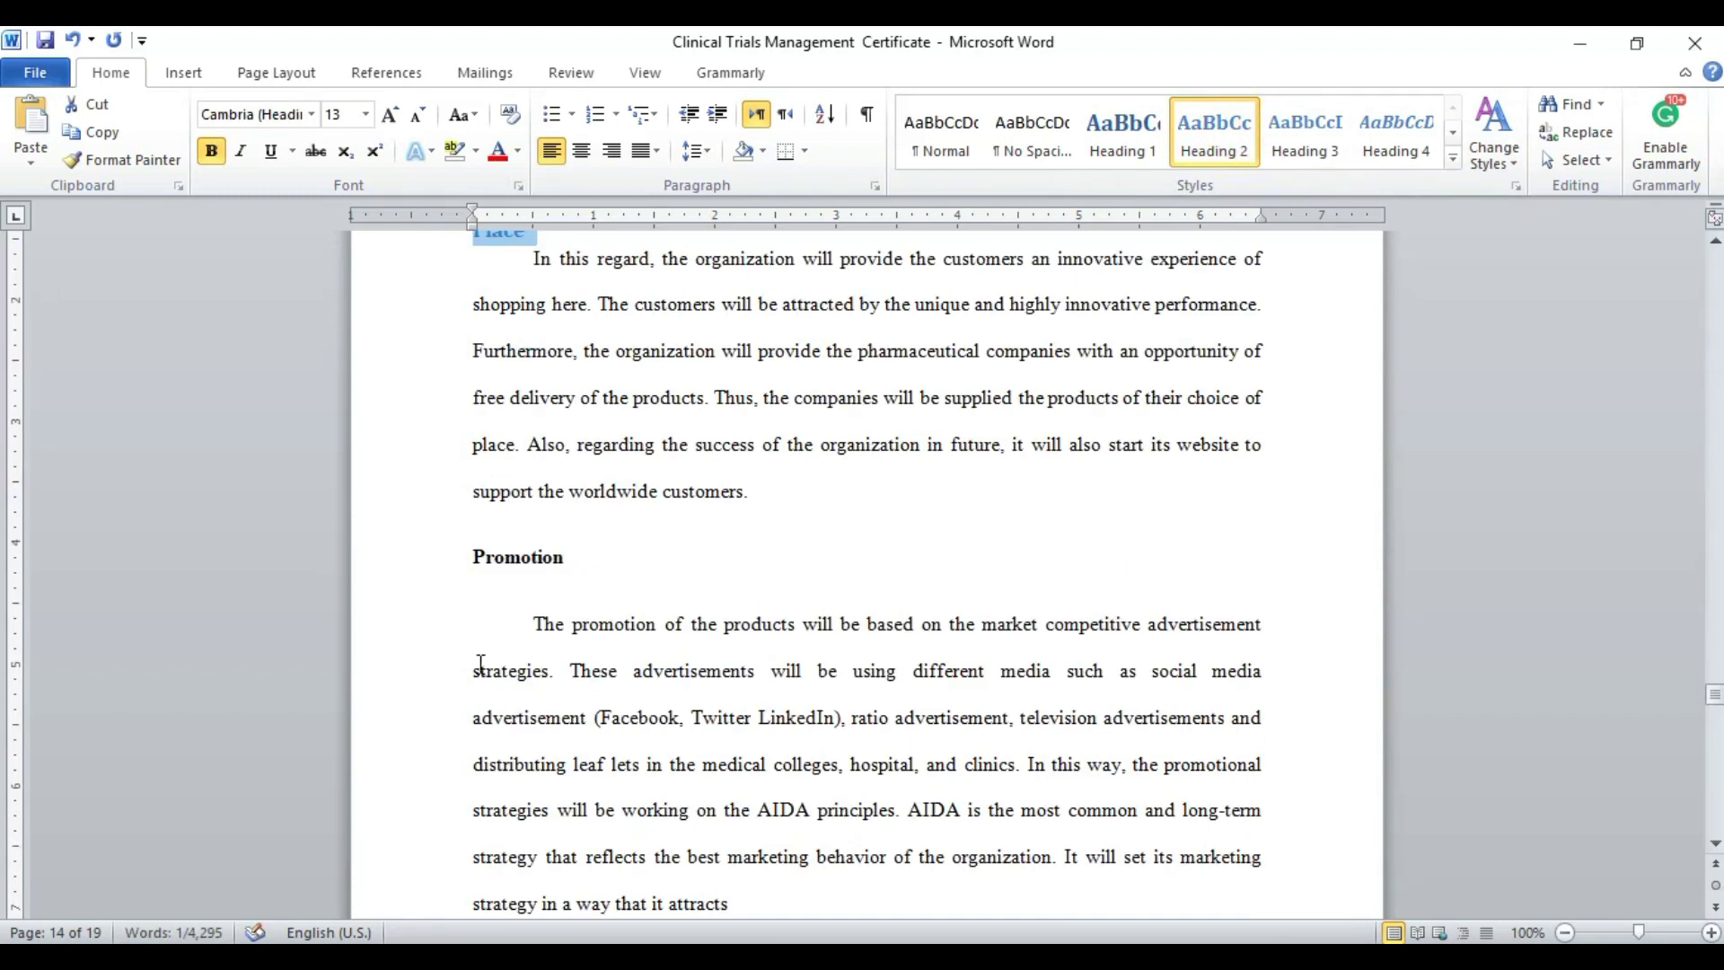
click(438, 564)
click(1214, 135)
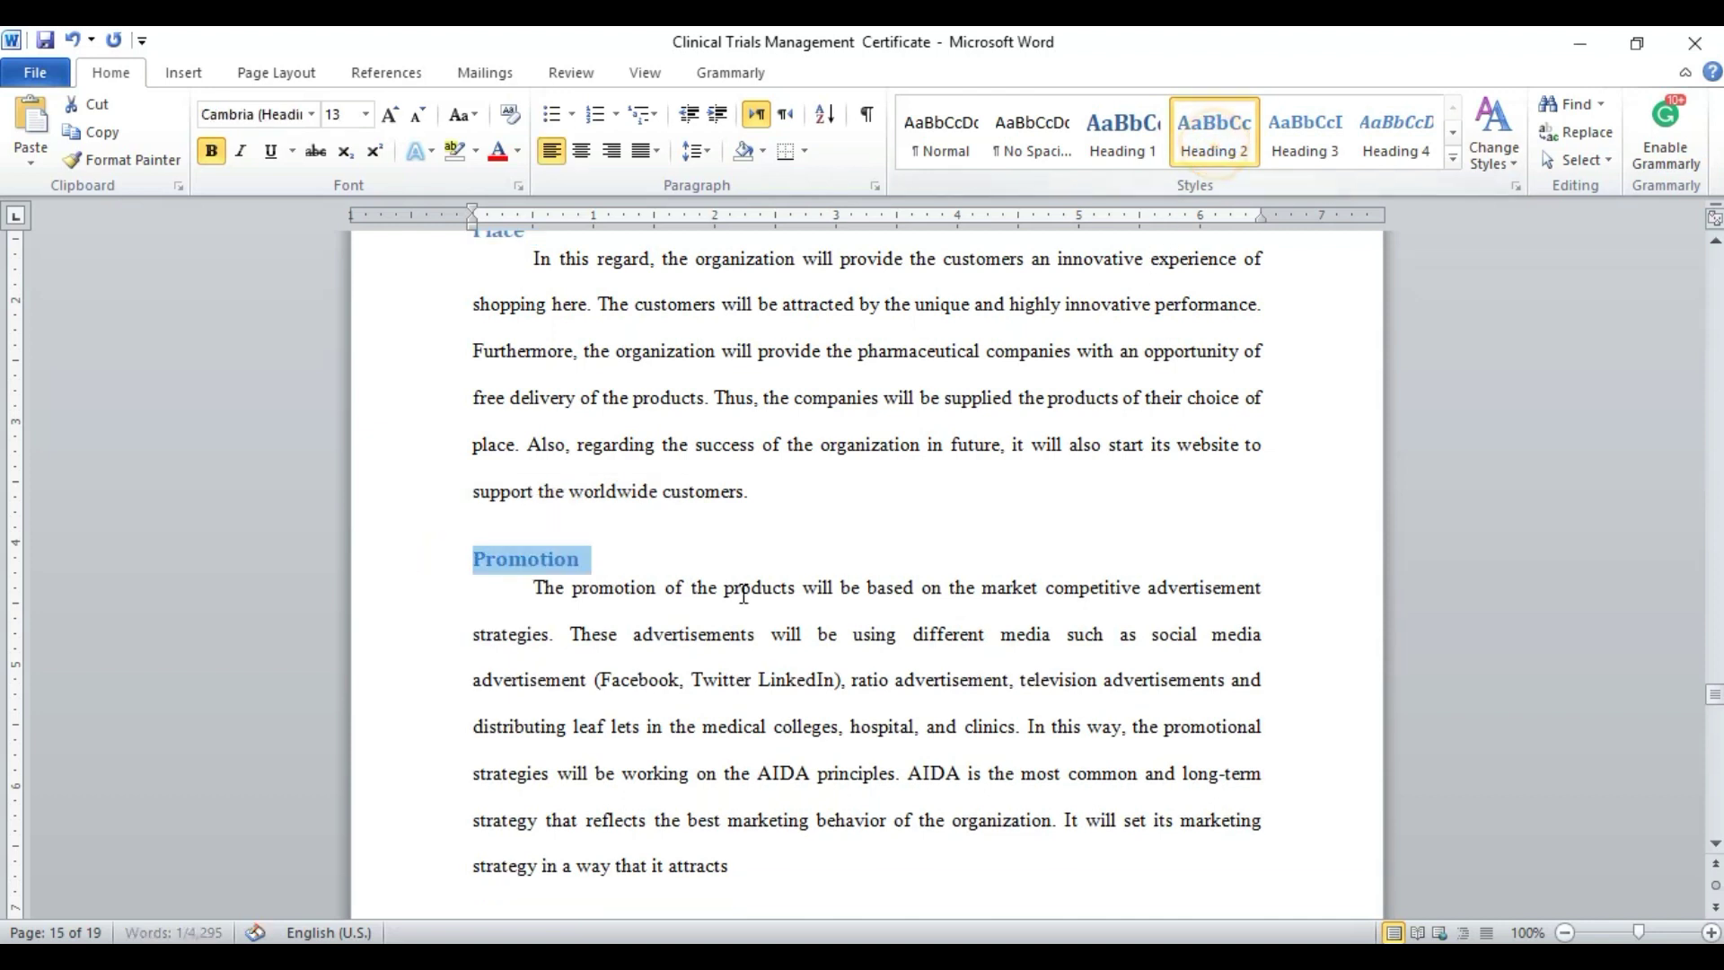
Apply the Heading 1 style to the "Implementation of Marketing Strategies and Advertisement" heading
scroll(738, 595, down, 3)
scroll(738, 595, down, 5)
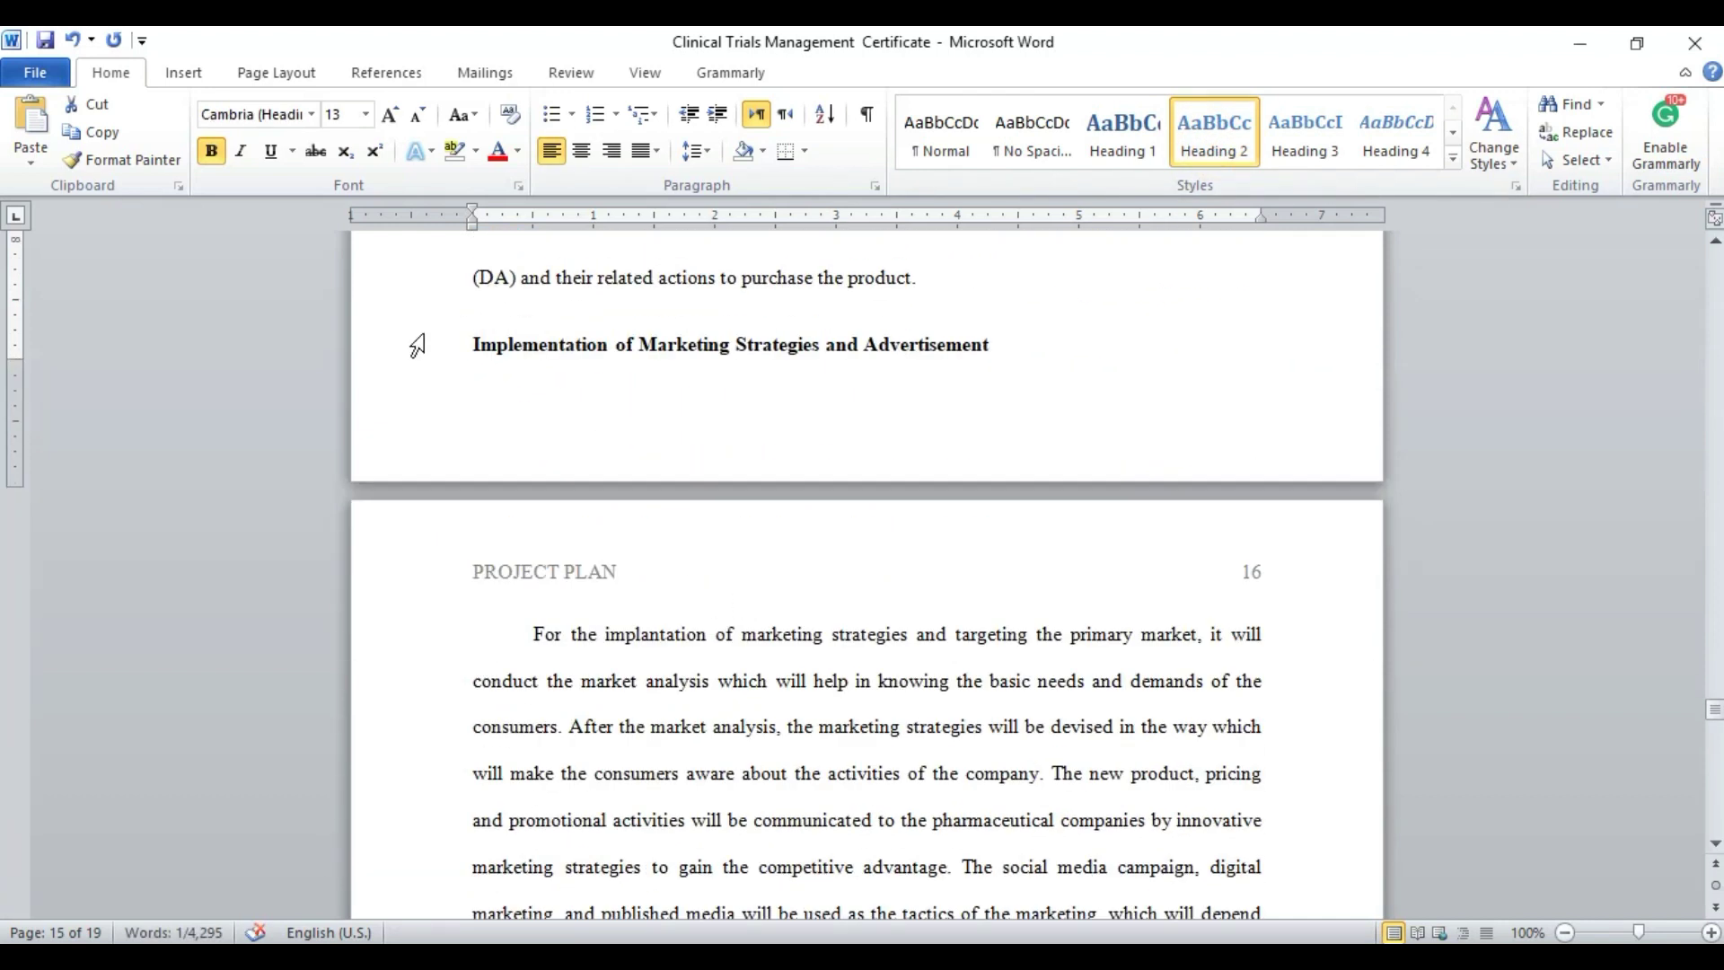
click(418, 345)
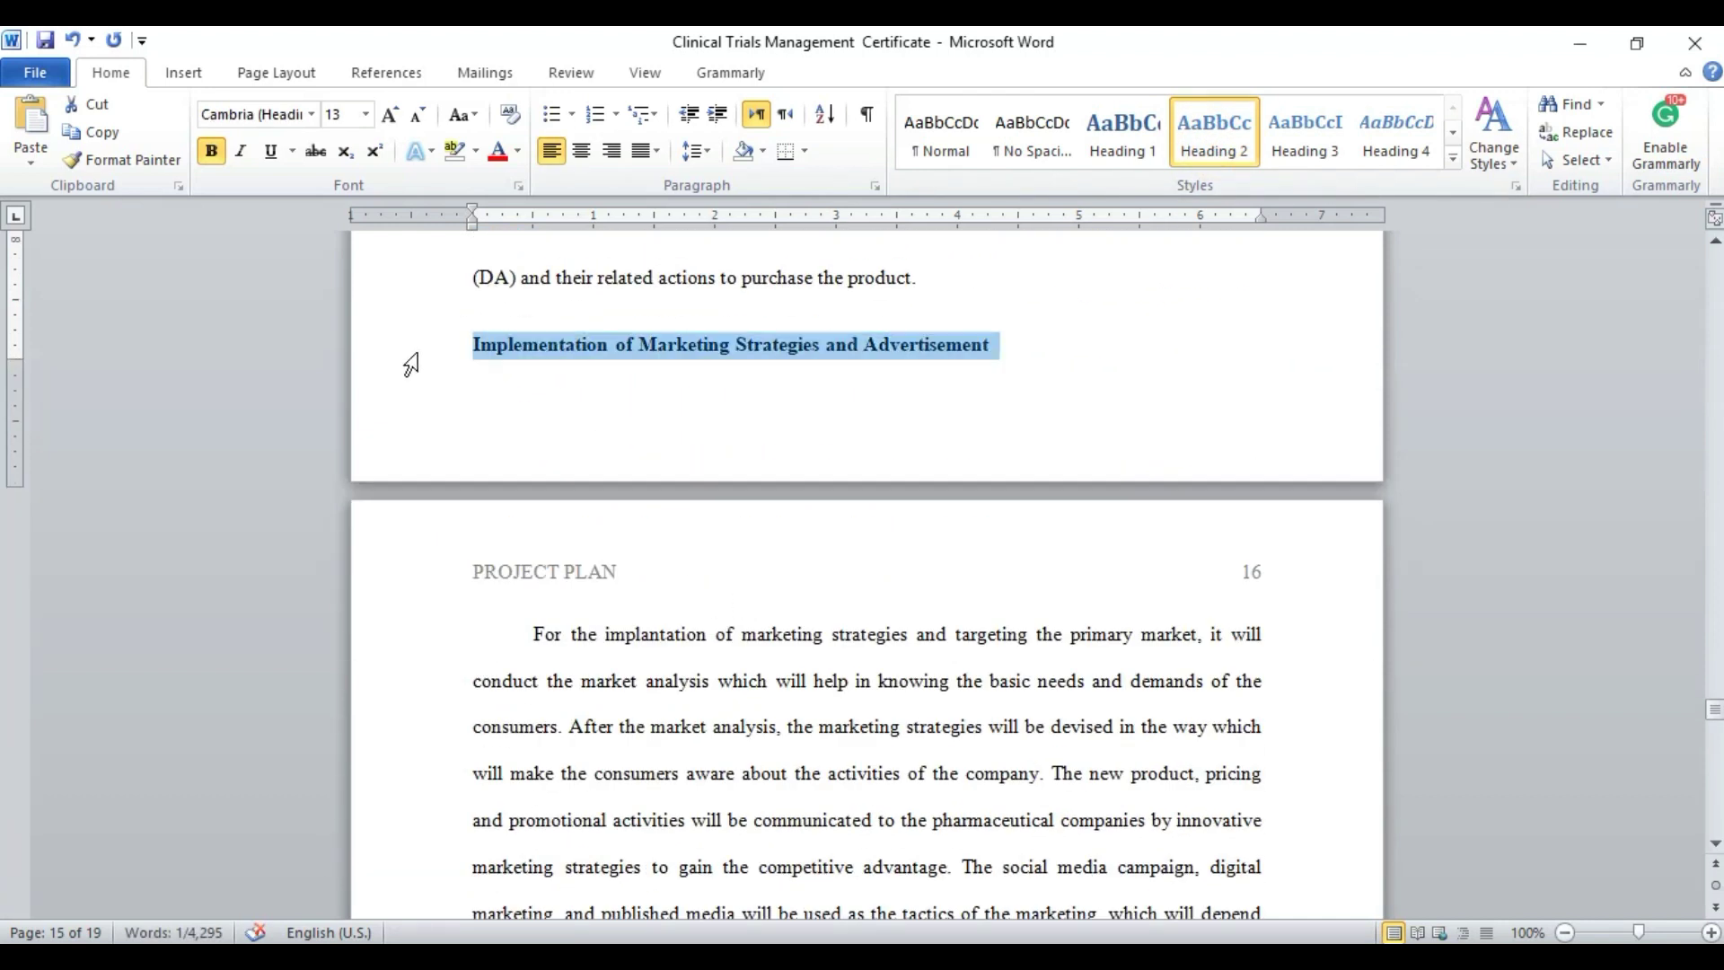
click(1122, 153)
Apply the Heading 1 style to the "Conclusion" heading
scroll(827, 741, down, 6)
scroll(826, 742, down, 19)
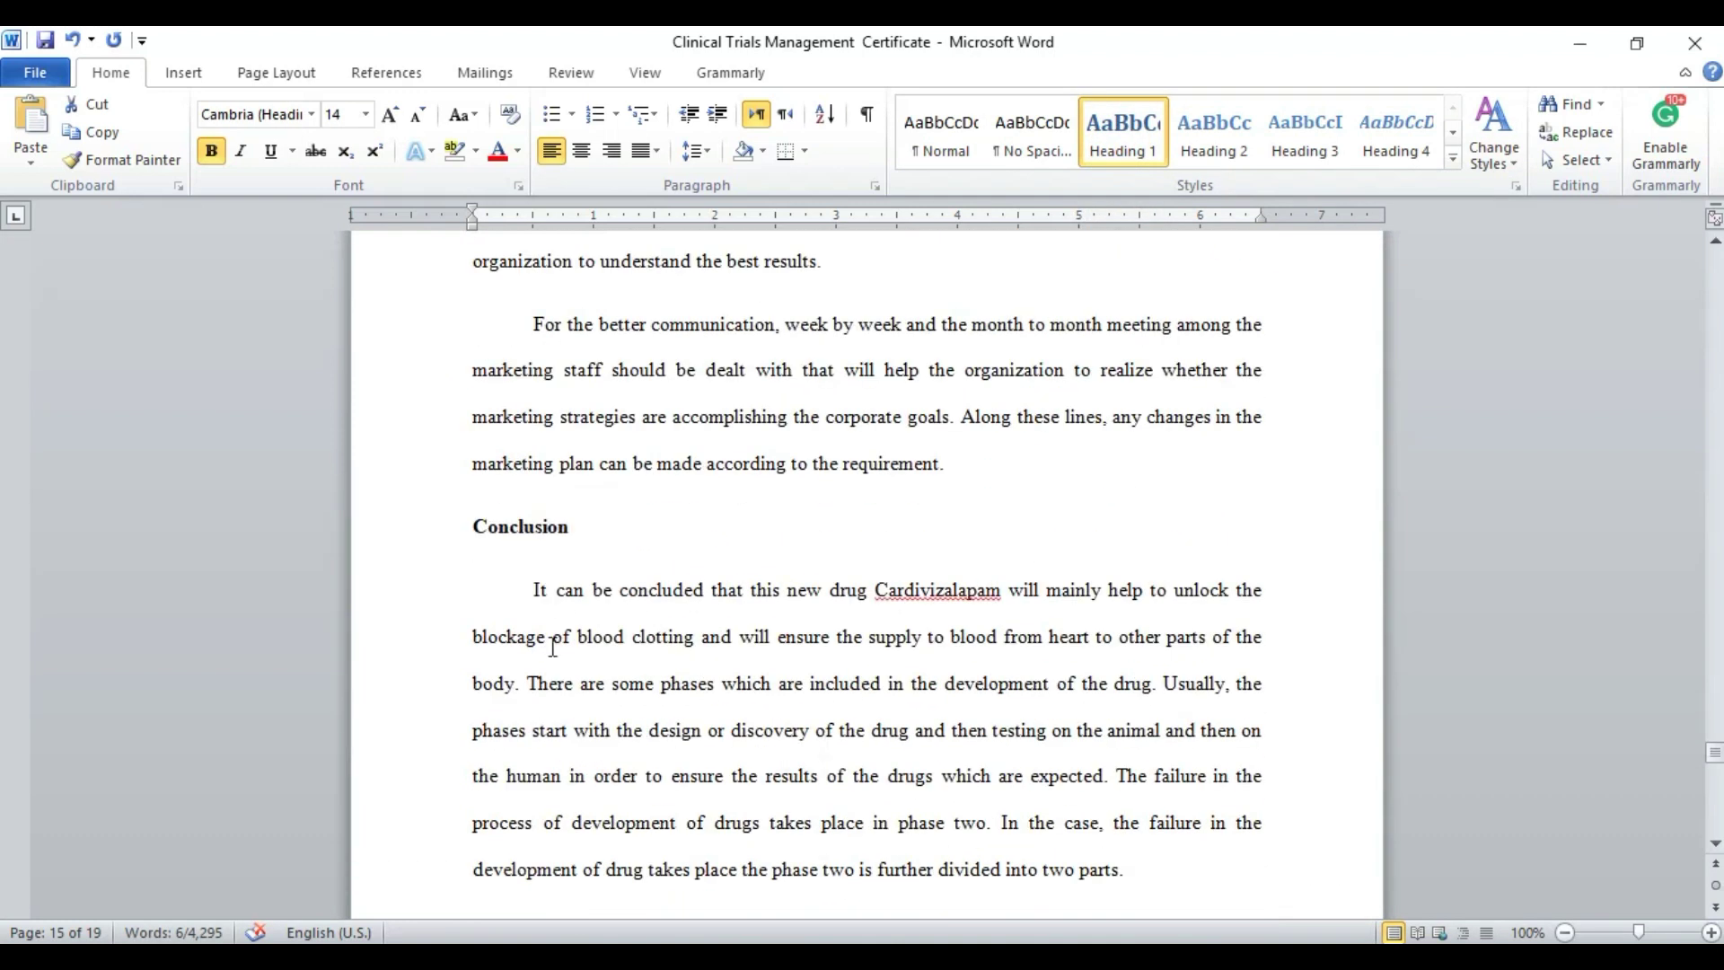
click(423, 546)
click(1111, 158)
Insert a page break before the "References" title so the reference list starts on a new page
scroll(1003, 610, down, 19)
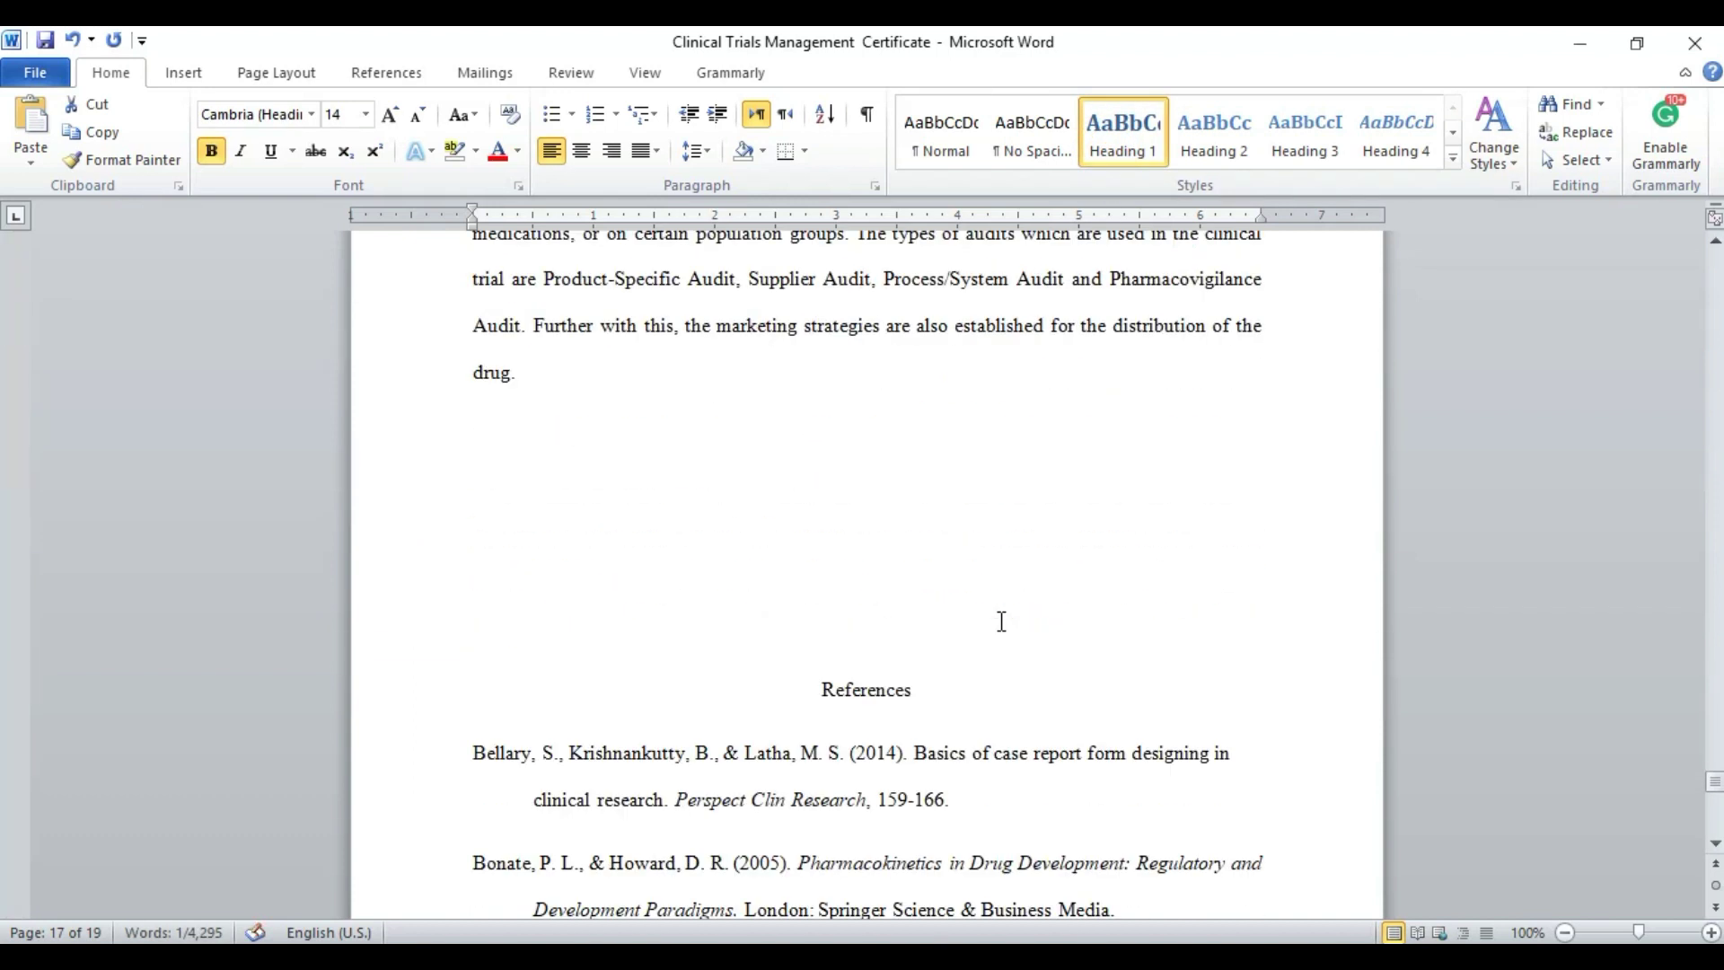
scroll(1002, 621, down, 4)
click(815, 381)
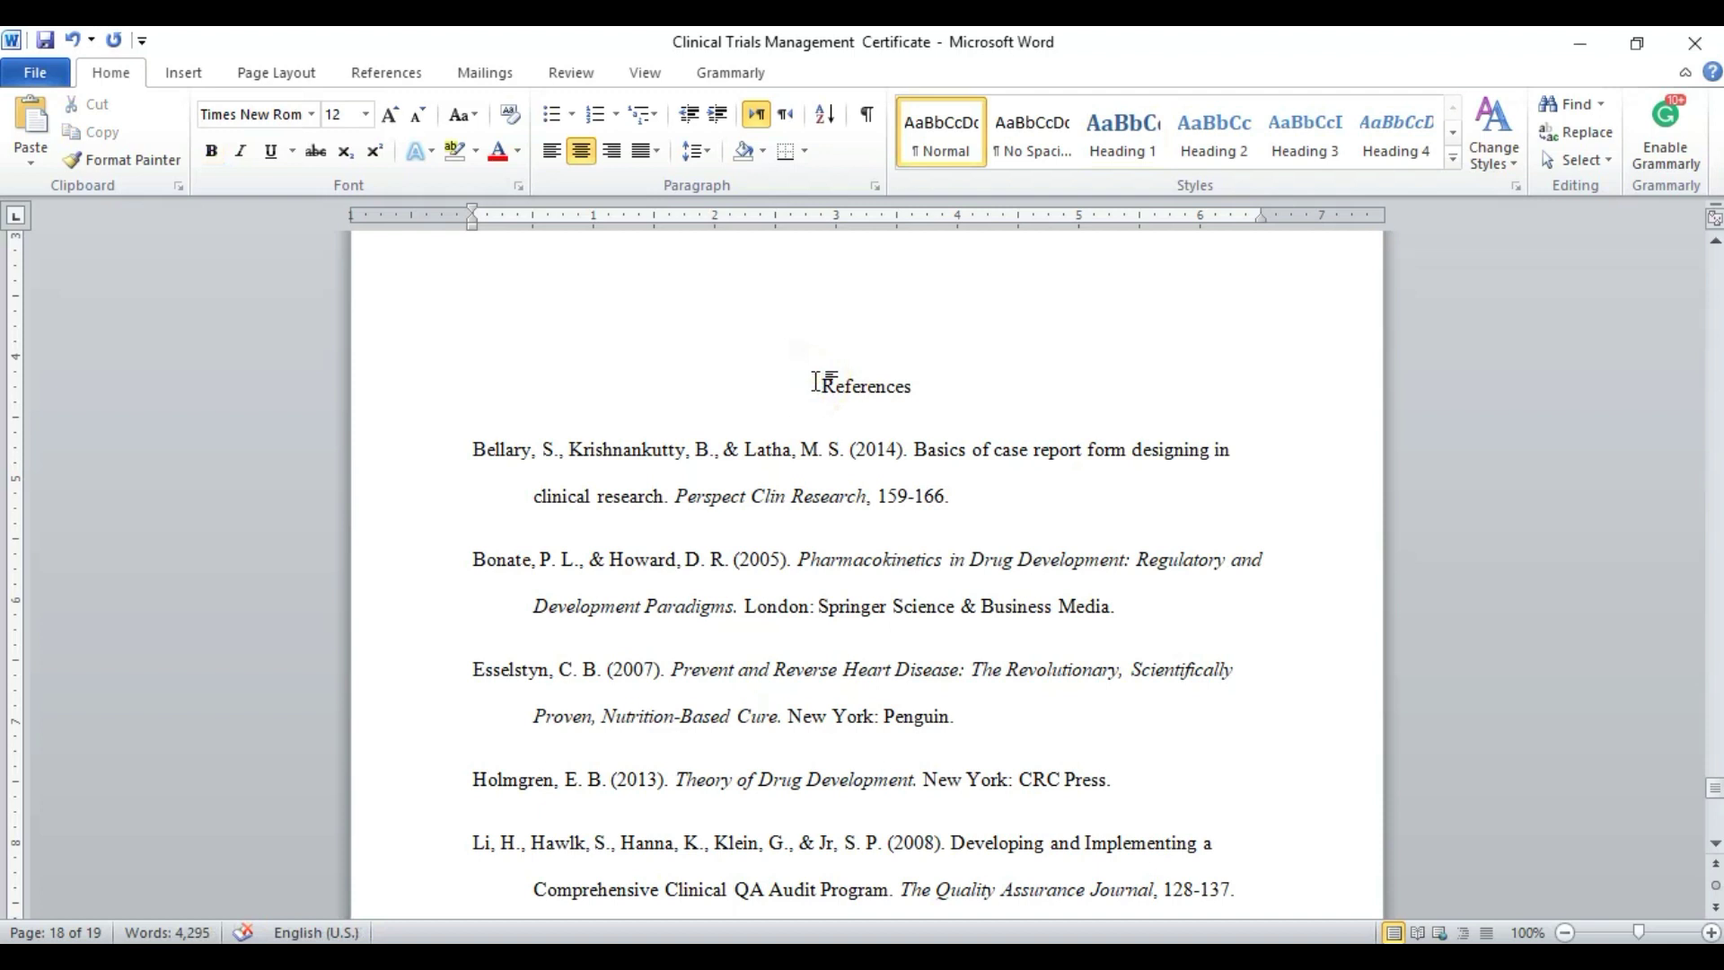
key(ctrl+Return)
Apply the Heading 1 style to the "References" title on page 19
scroll(835, 503, down, 5)
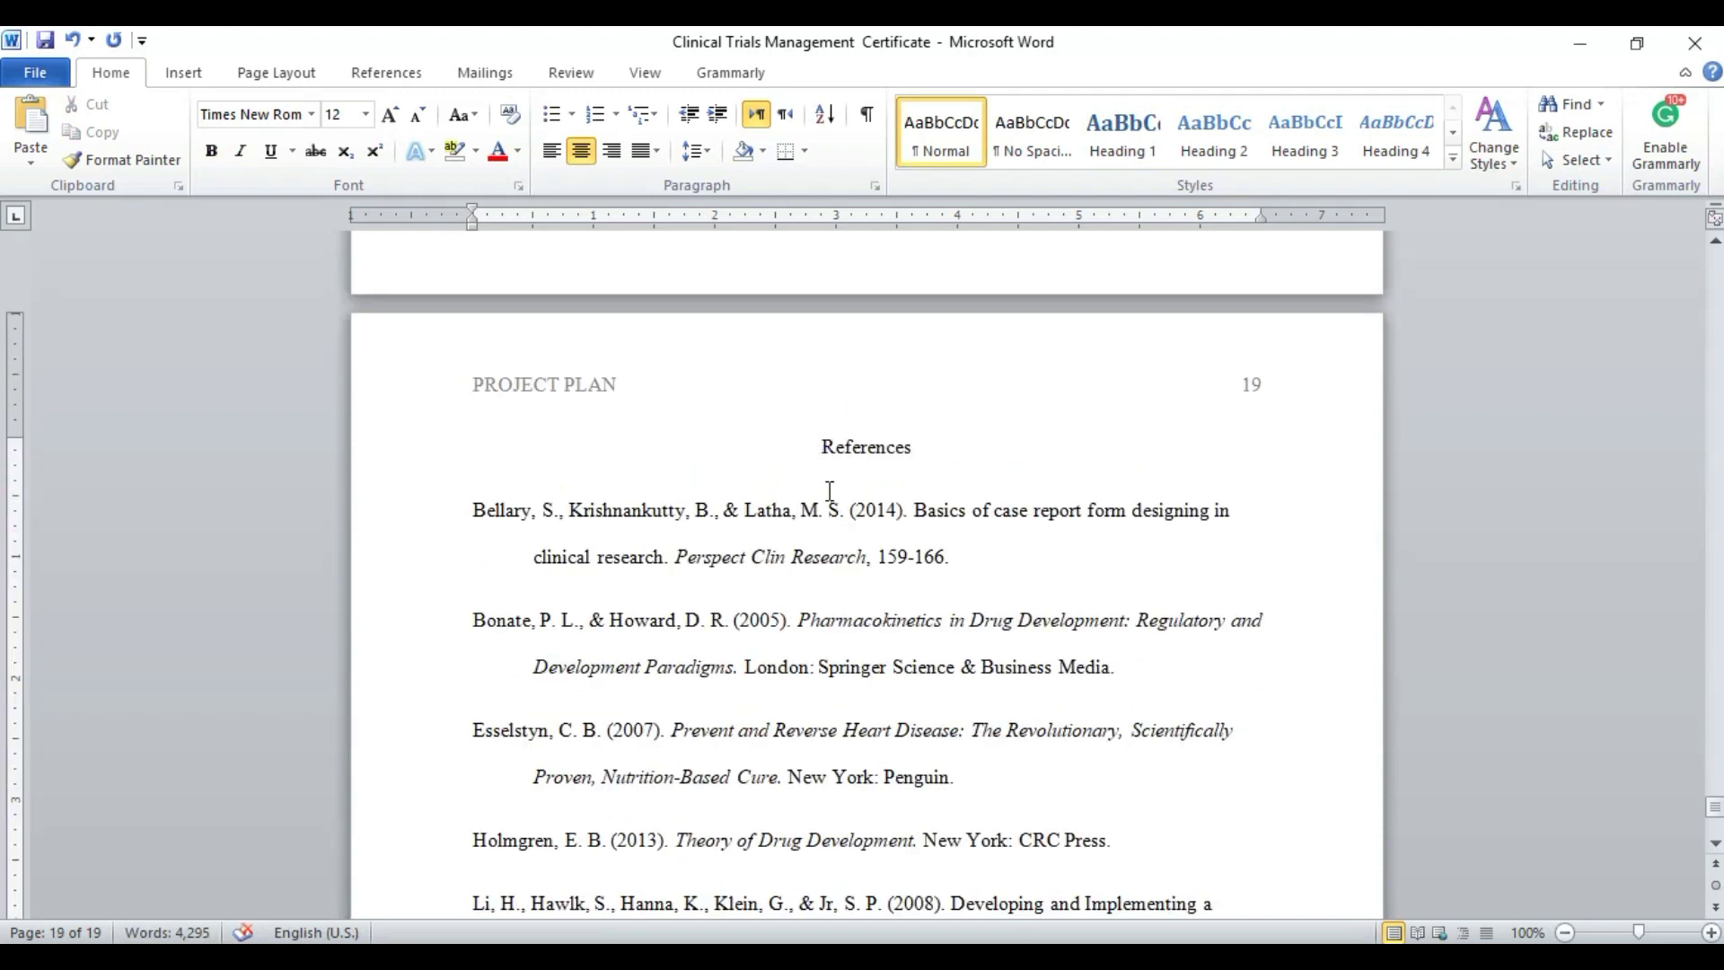
click(427, 451)
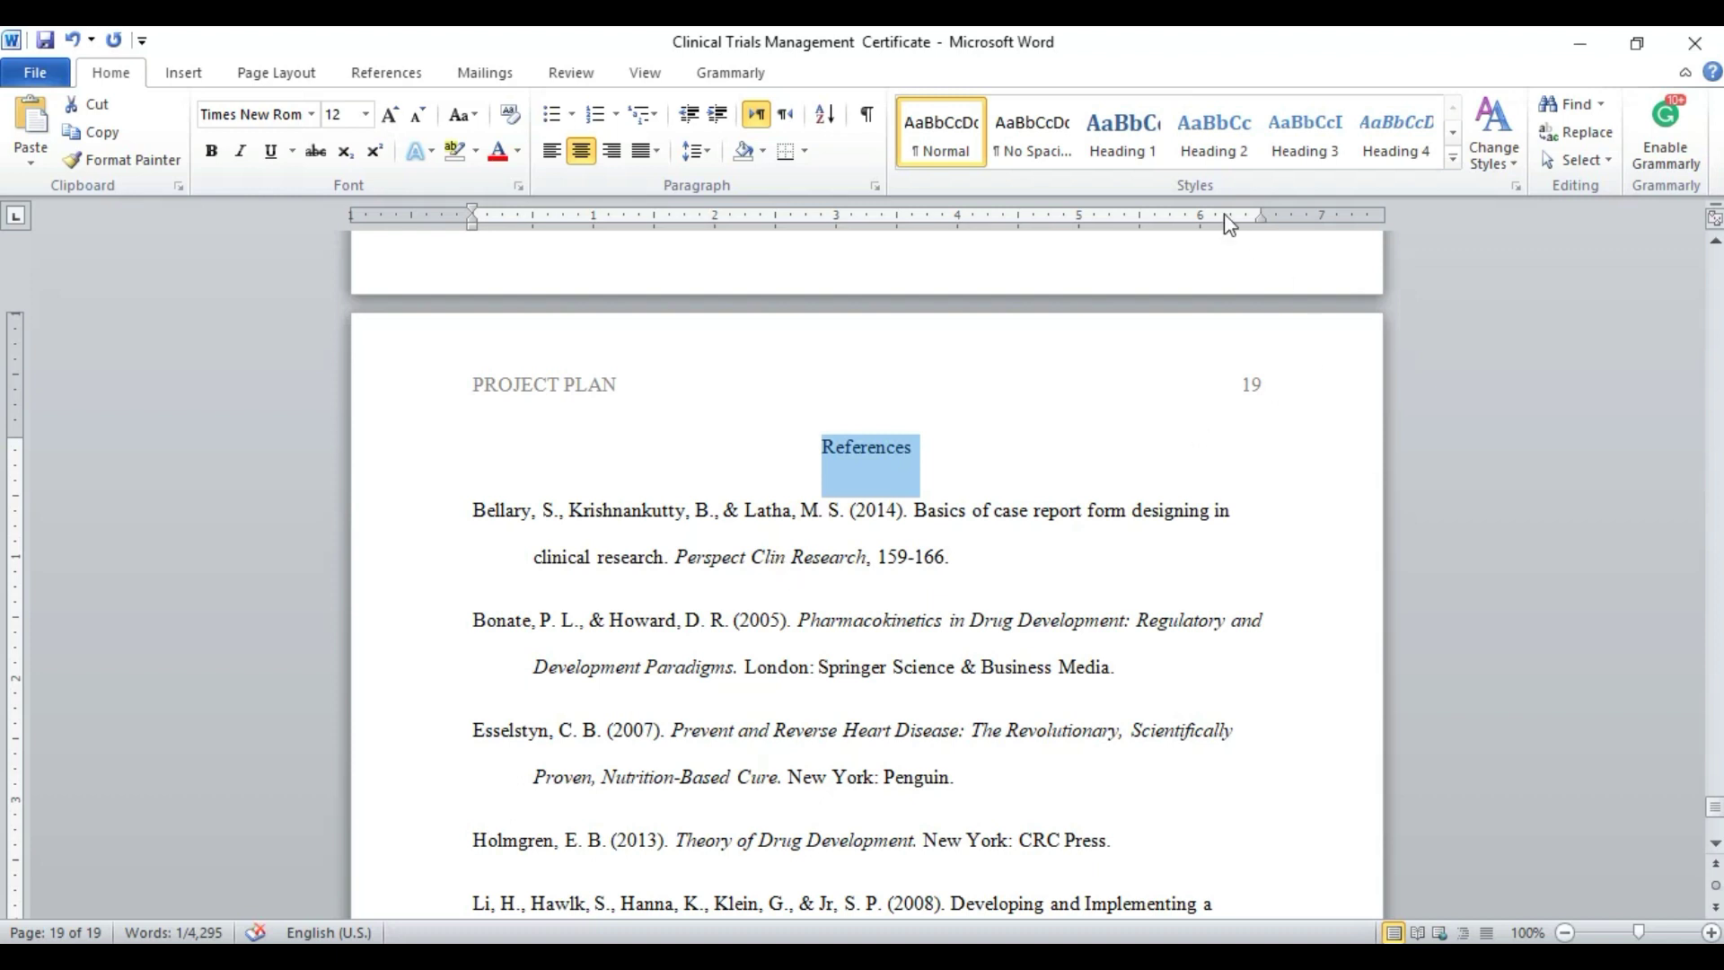
click(1114, 148)
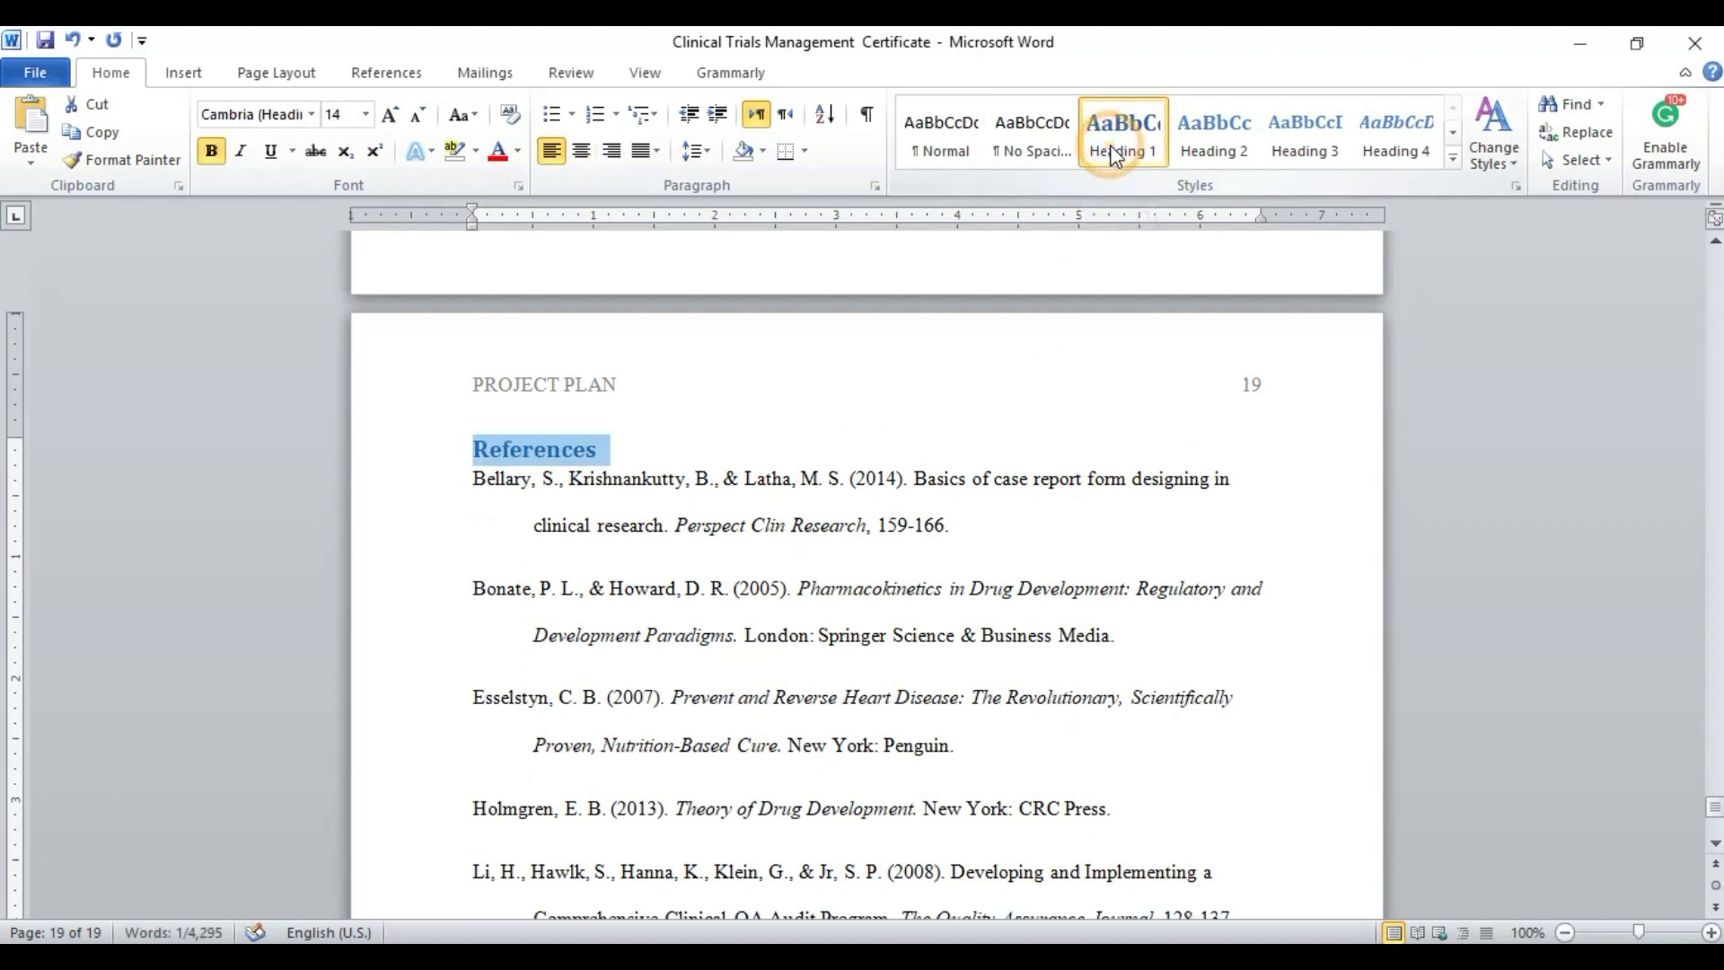
Center the "References" title above the reference list
key(ctrl+e)
click(967, 609)
Place the insertion point on the empty line directly below the "Table of Contents" title on page 2
scroll(967, 609, down, 5)
scroll(968, 607, up, 15)
scroll(971, 607, up, 20)
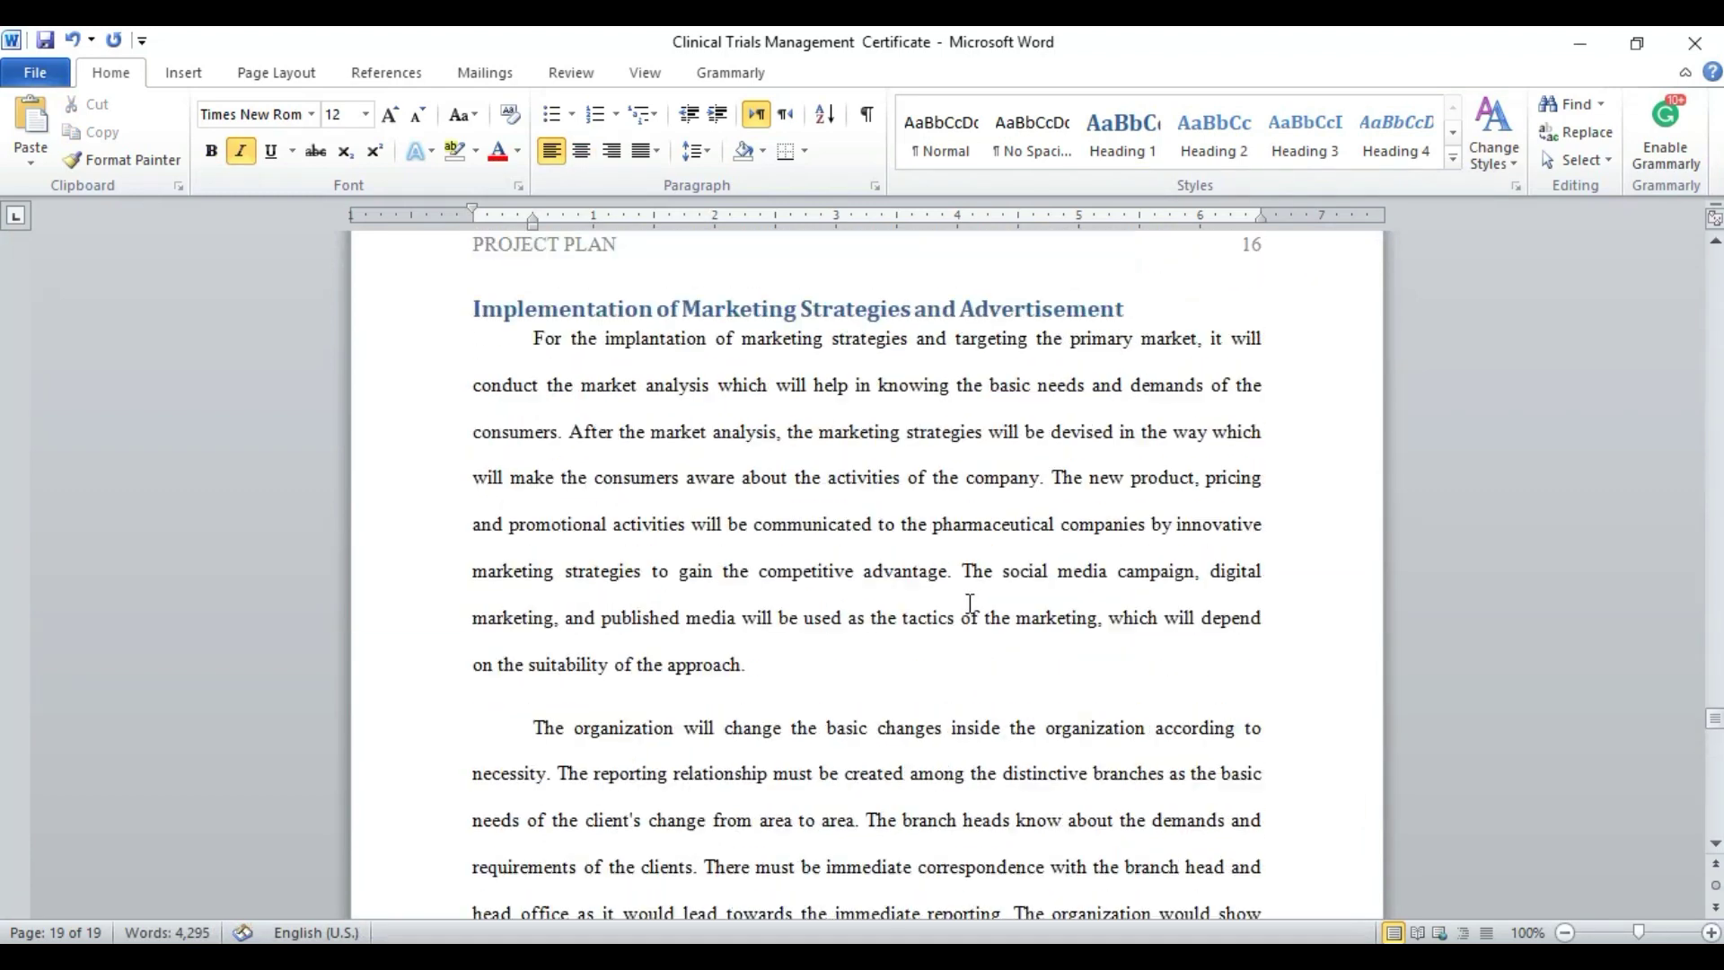
scroll(965, 587, up, 20)
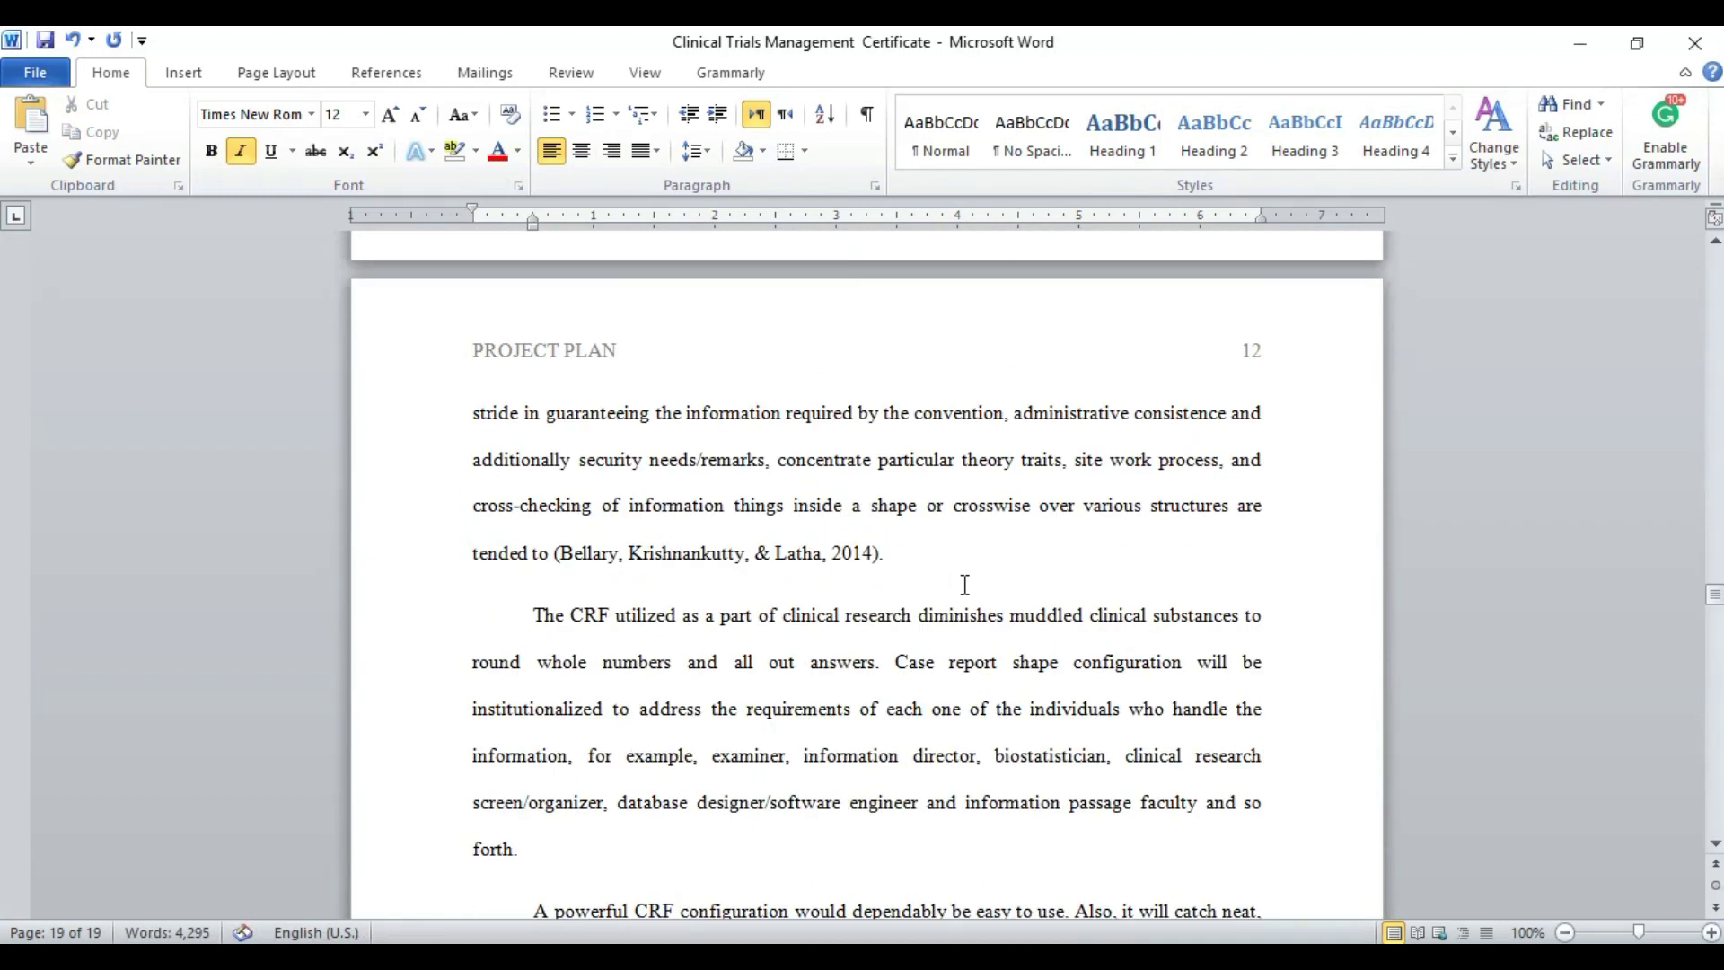
scroll(965, 581, up, 6)
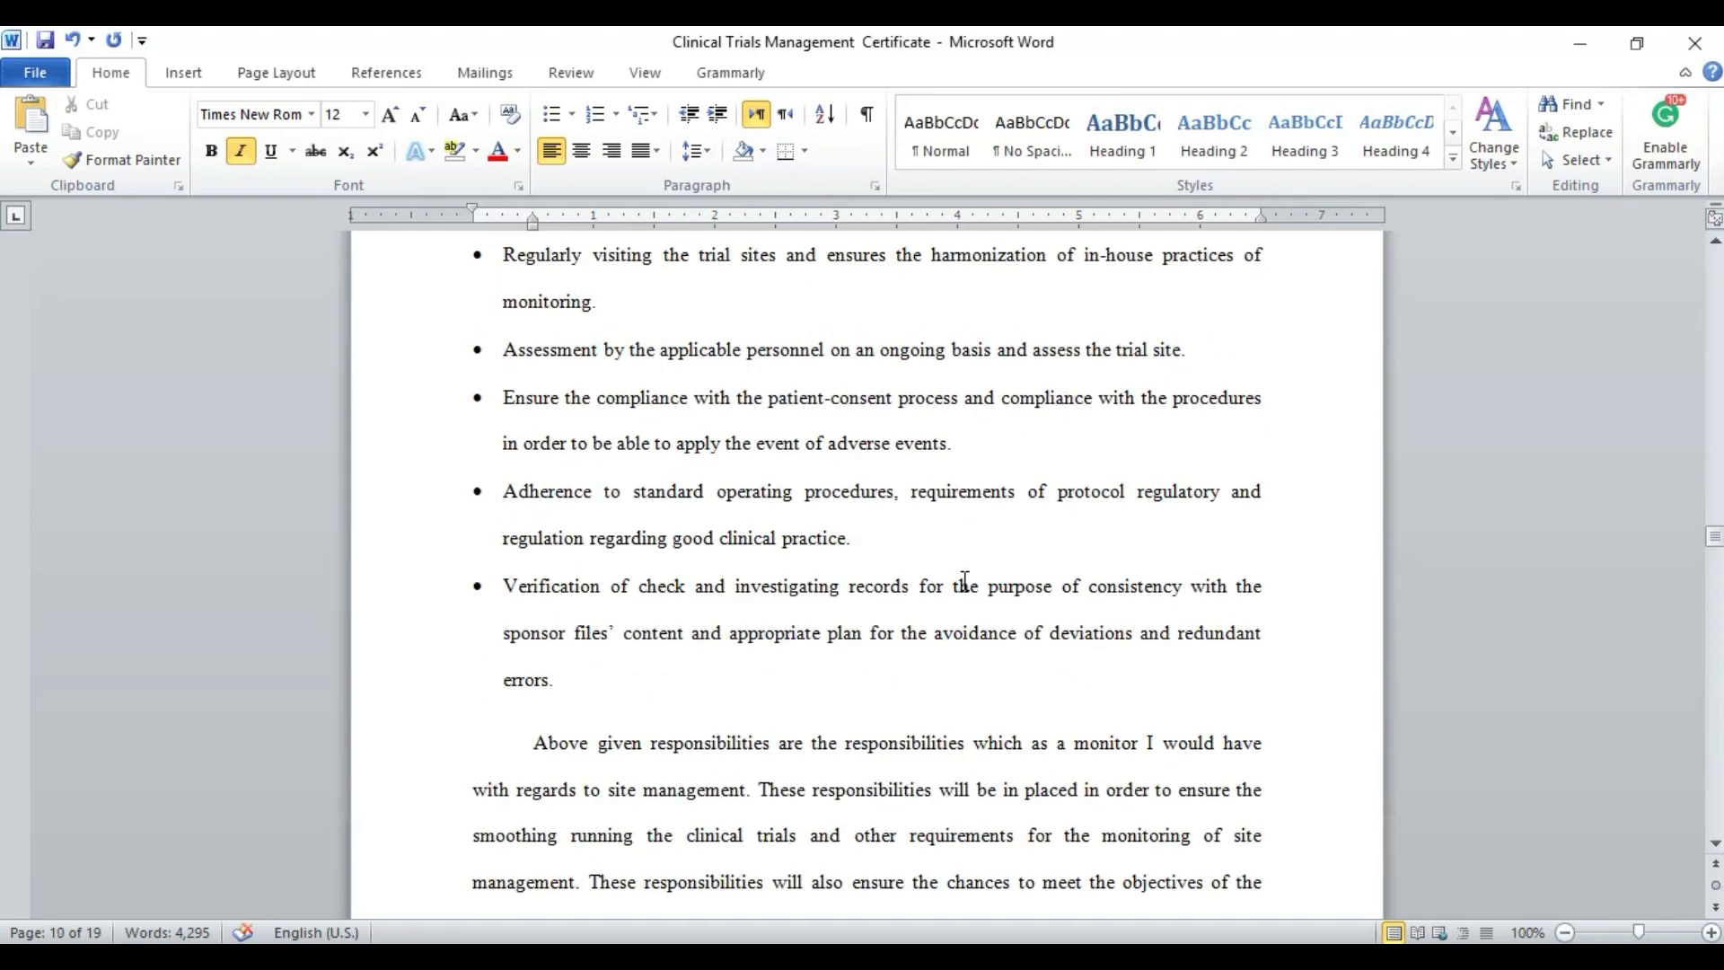
key(ctrl+Home)
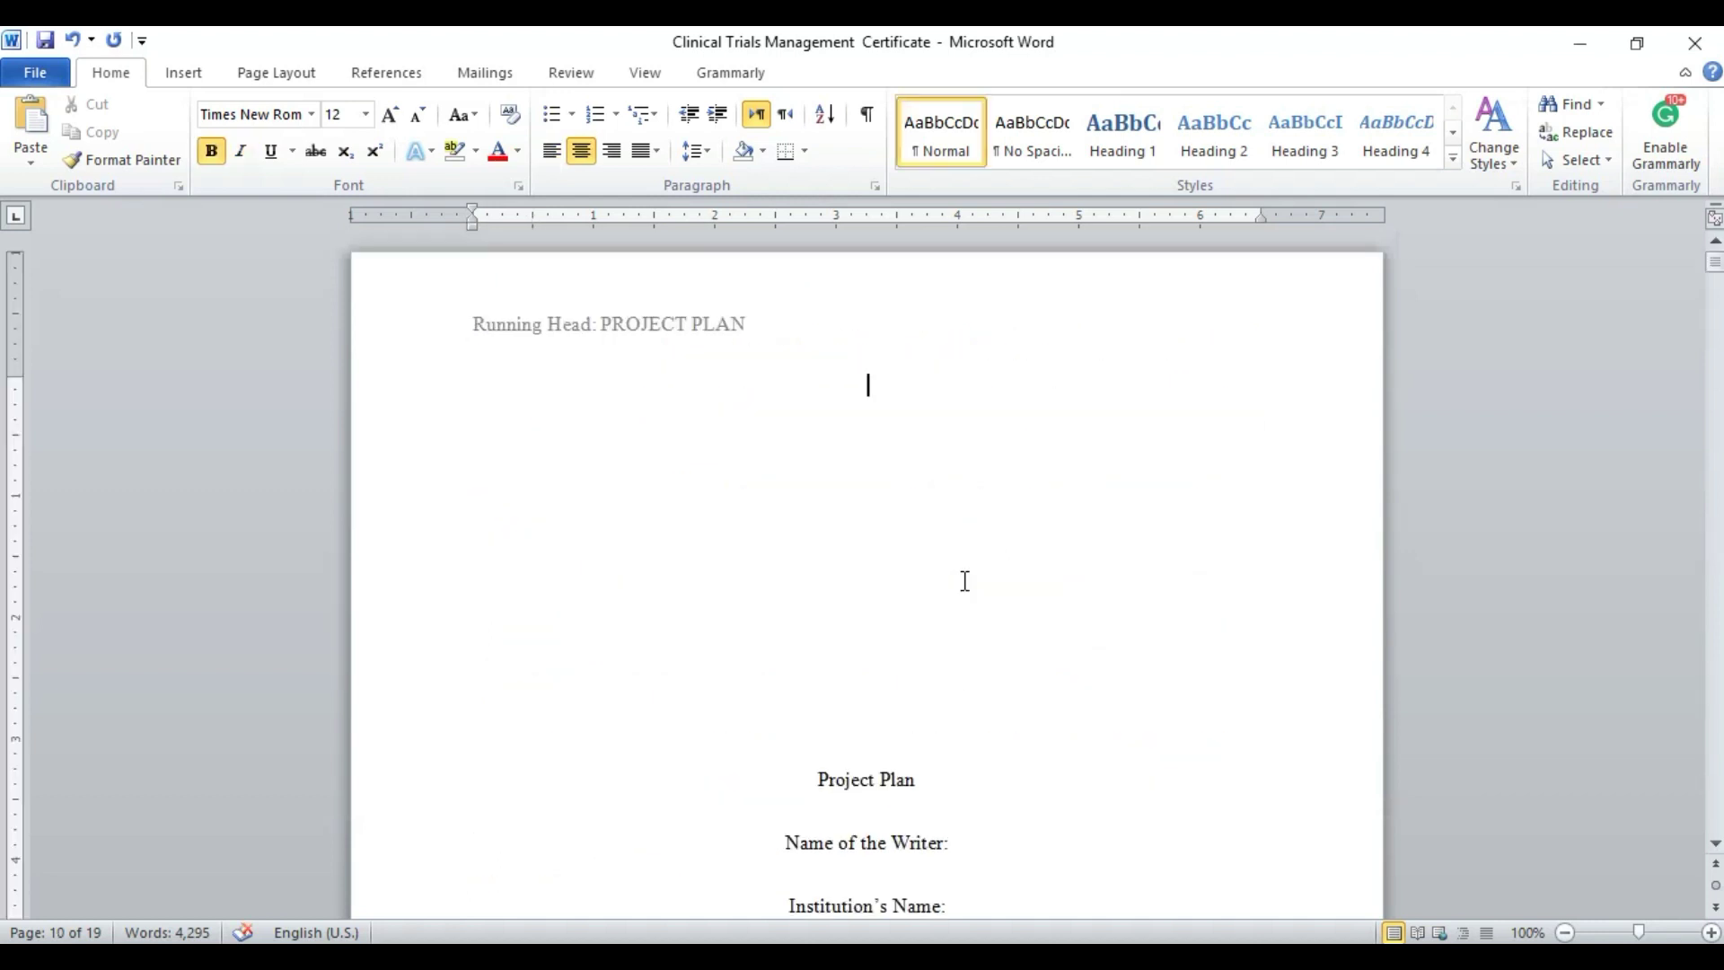
scroll(939, 584, down, 6)
scroll(938, 588, down, 4)
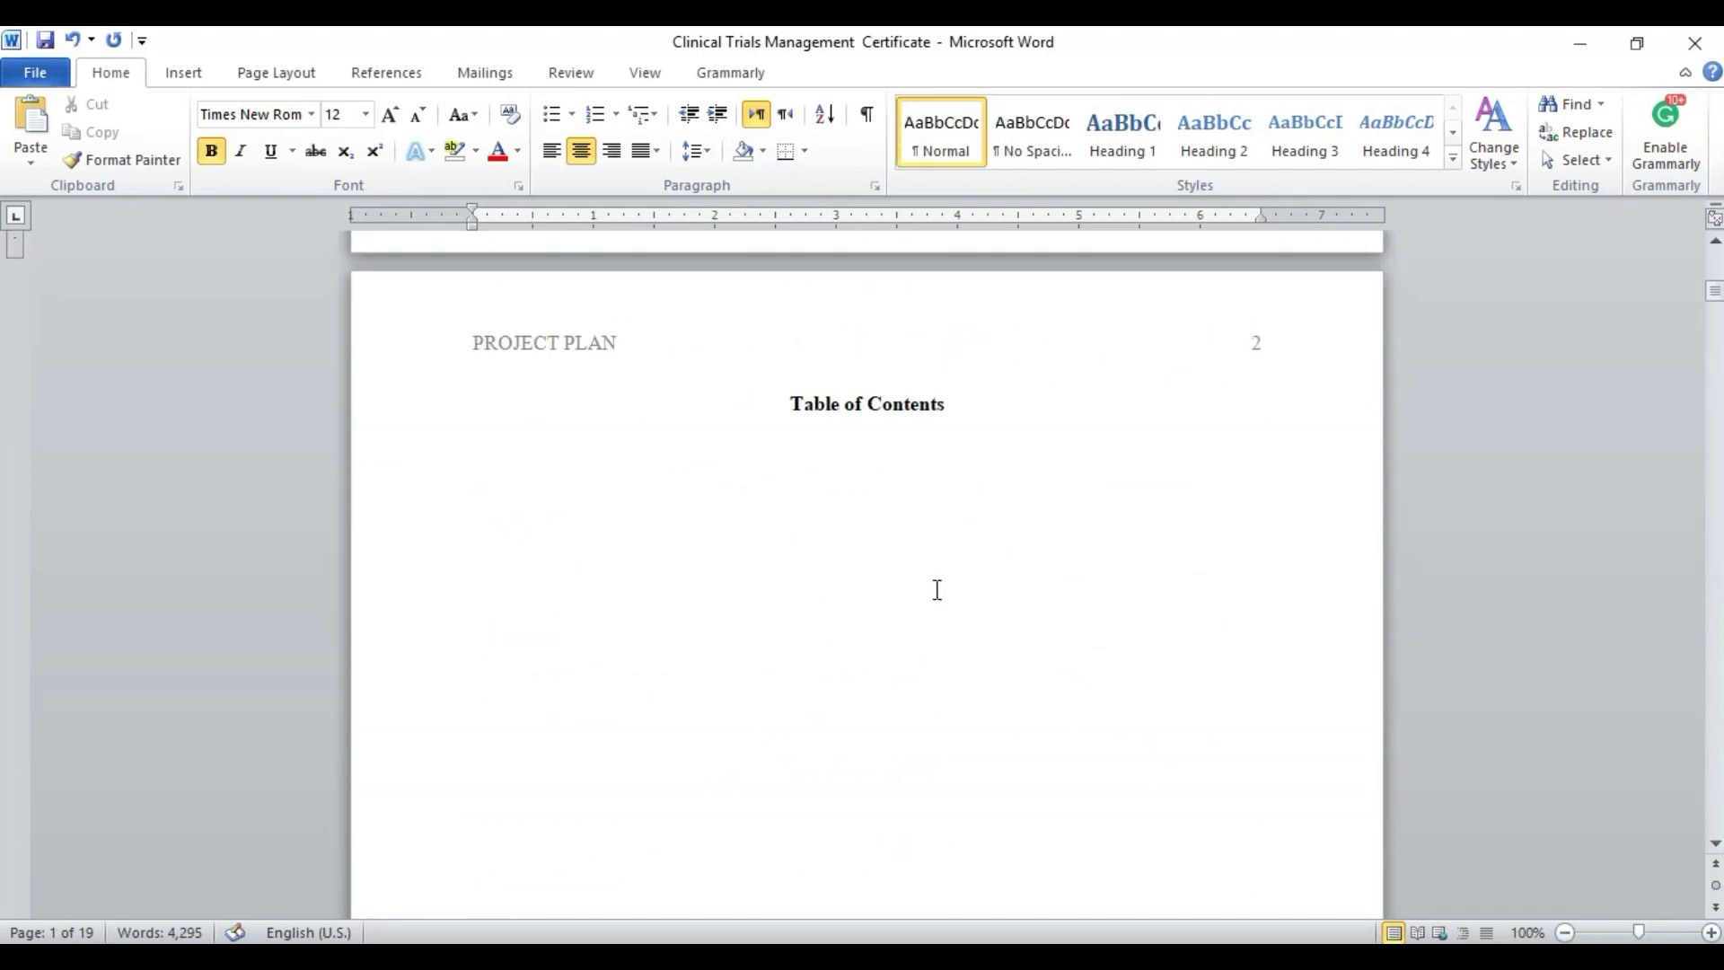
click(835, 495)
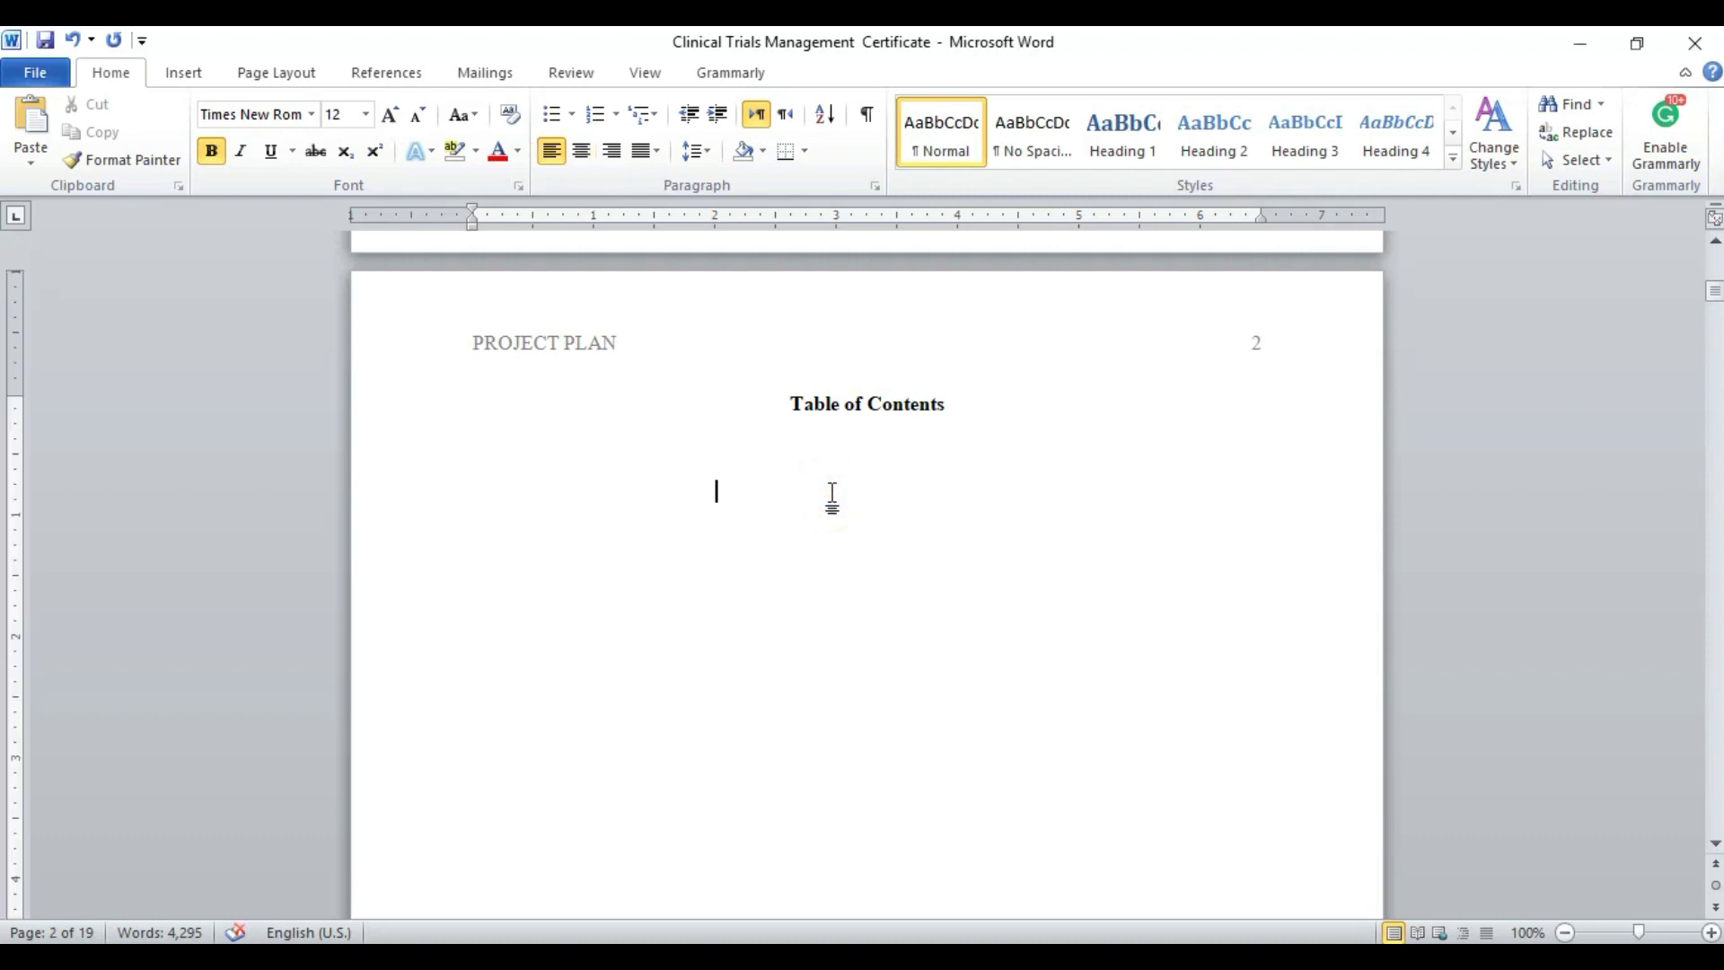
key(Up)
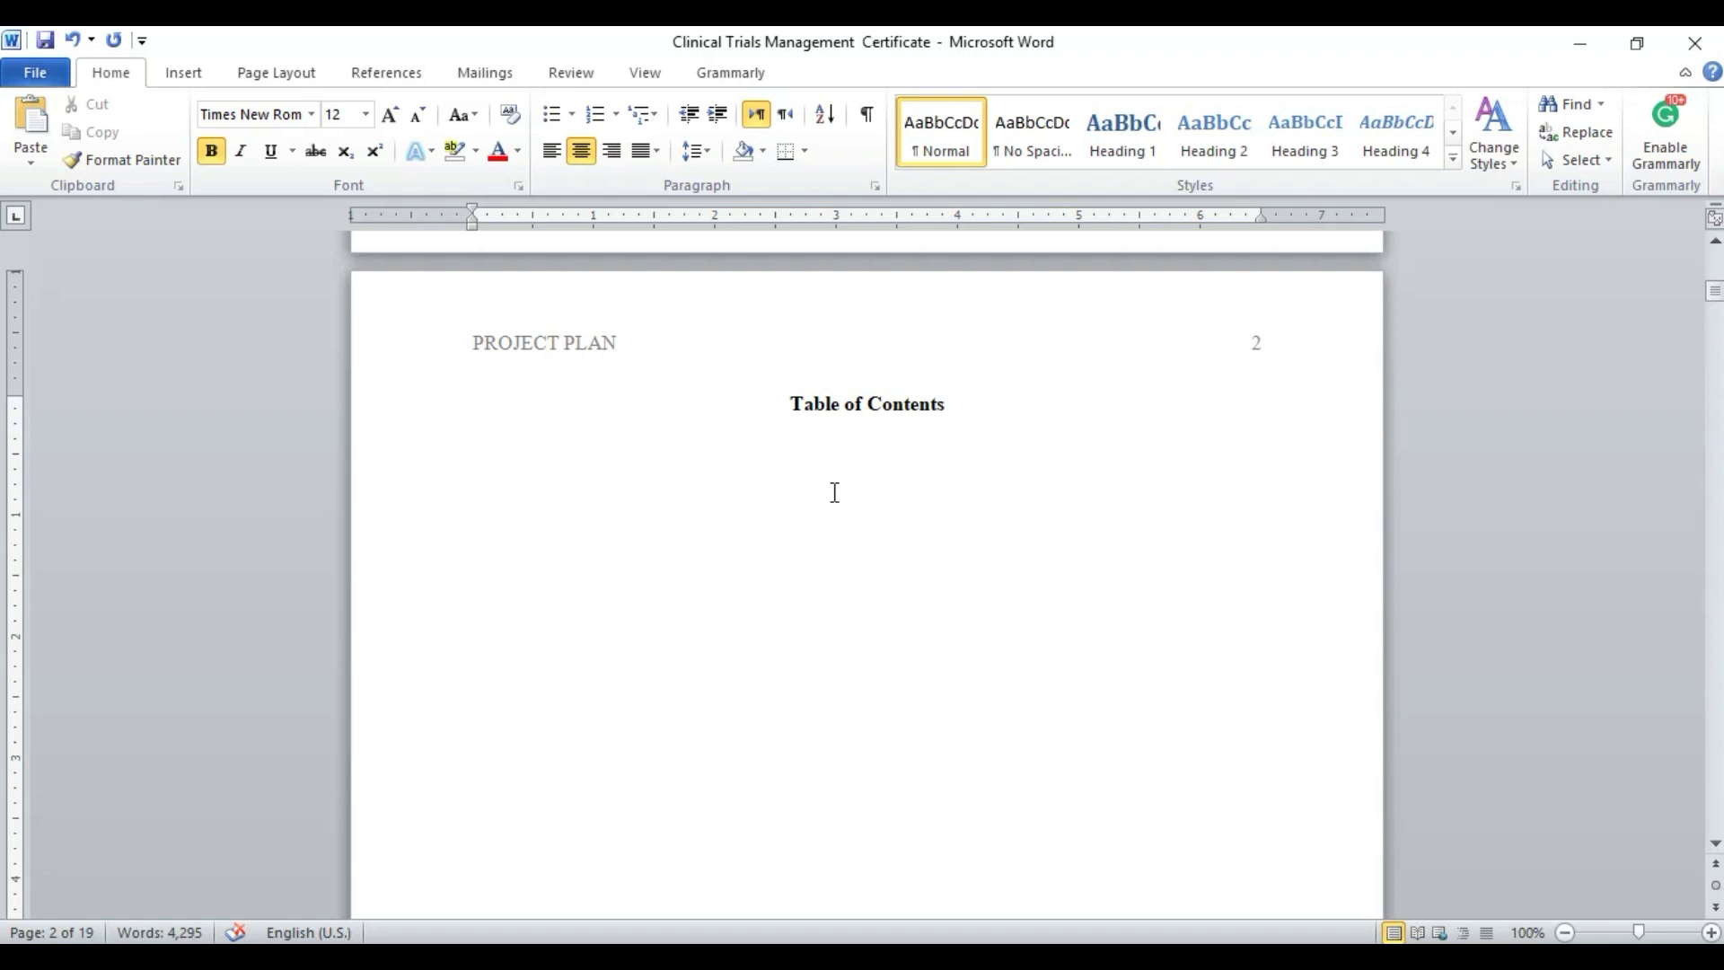
Insert a custom table of contents below the title, previewing the underline tab leader but choosing the dotted one
click(392, 75)
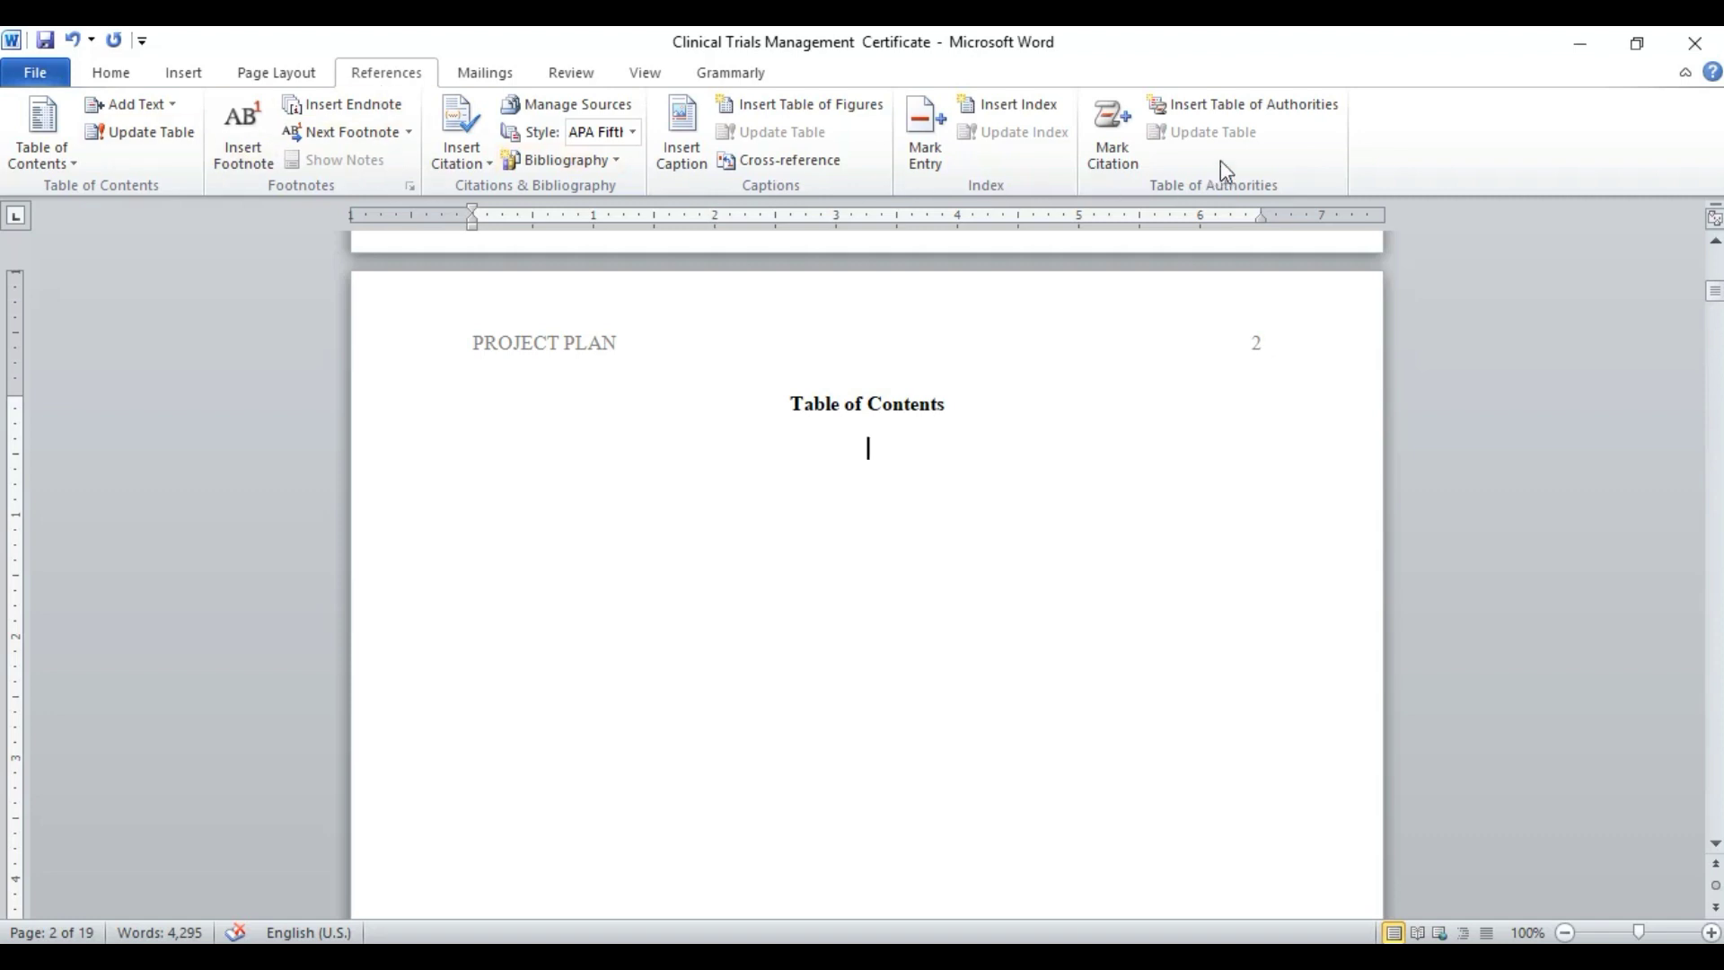
click(60, 165)
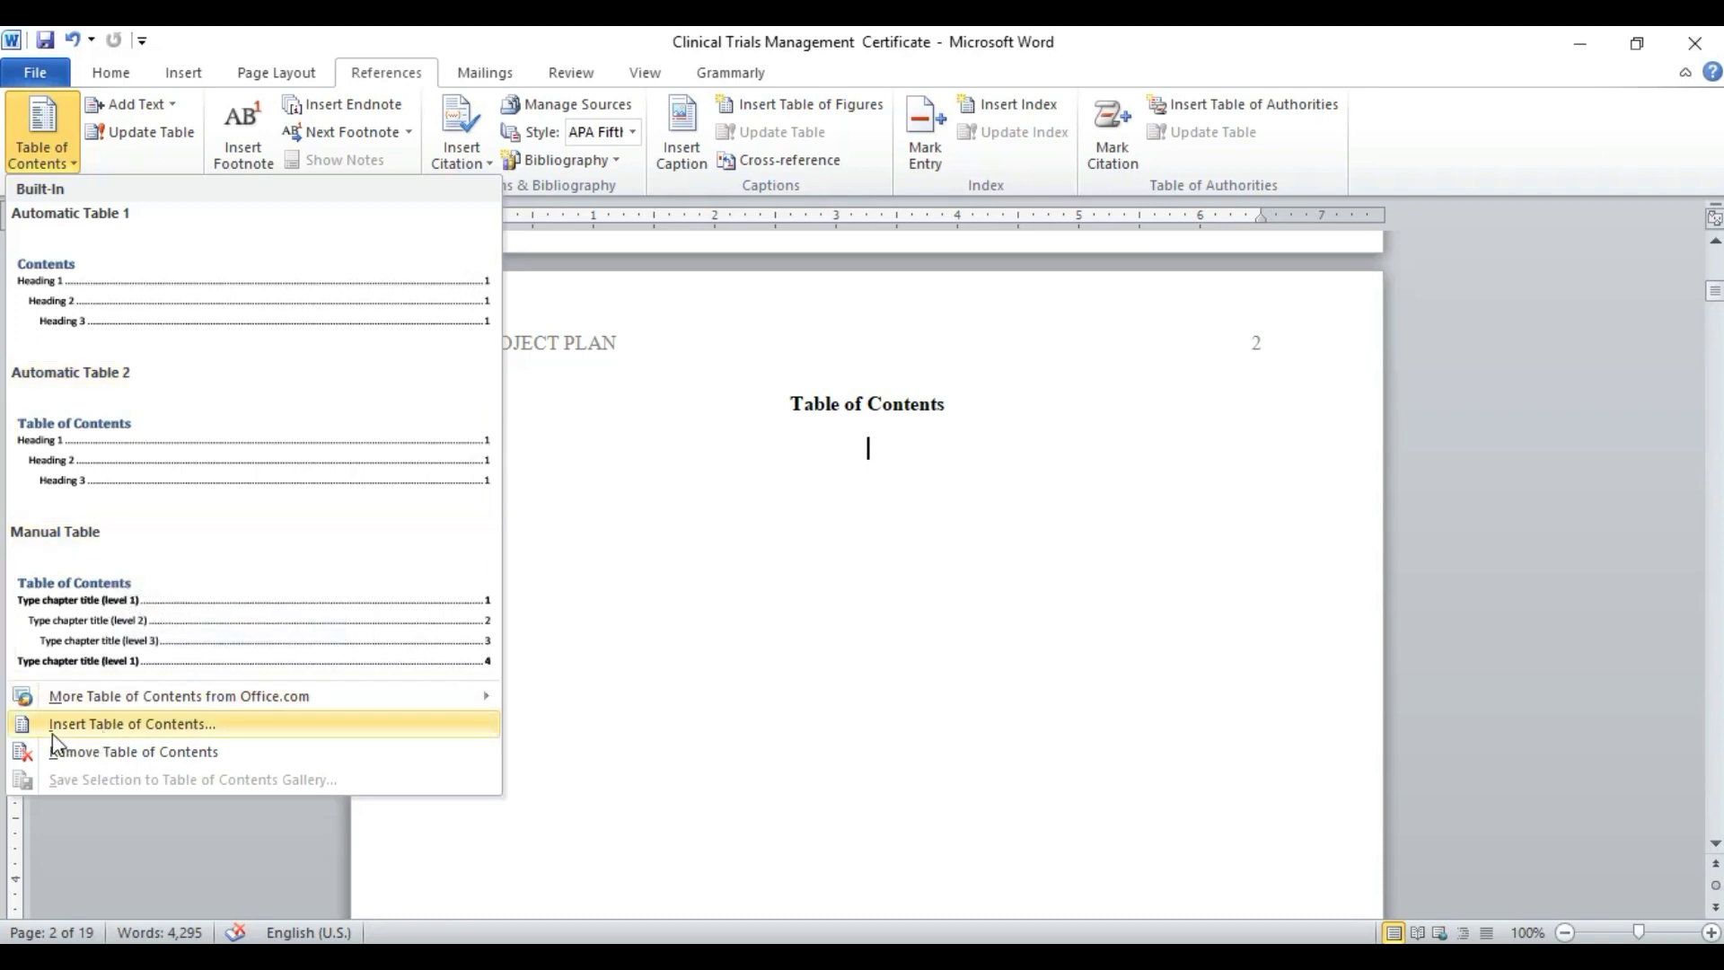
click(117, 726)
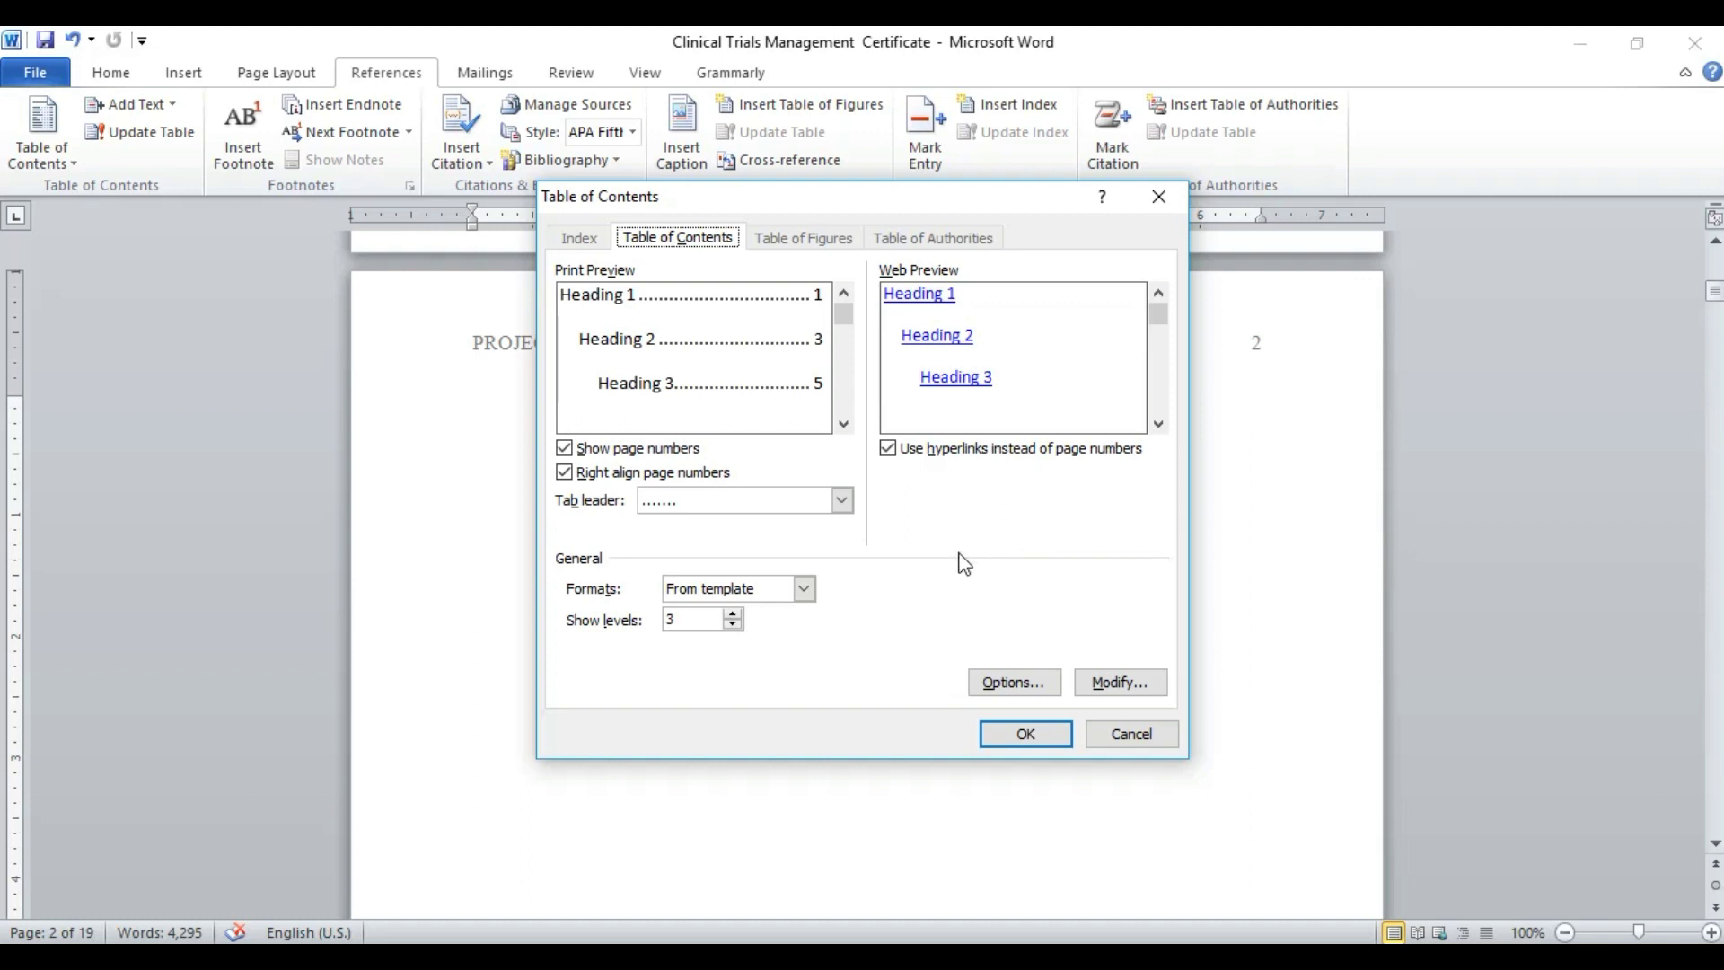
click(845, 500)
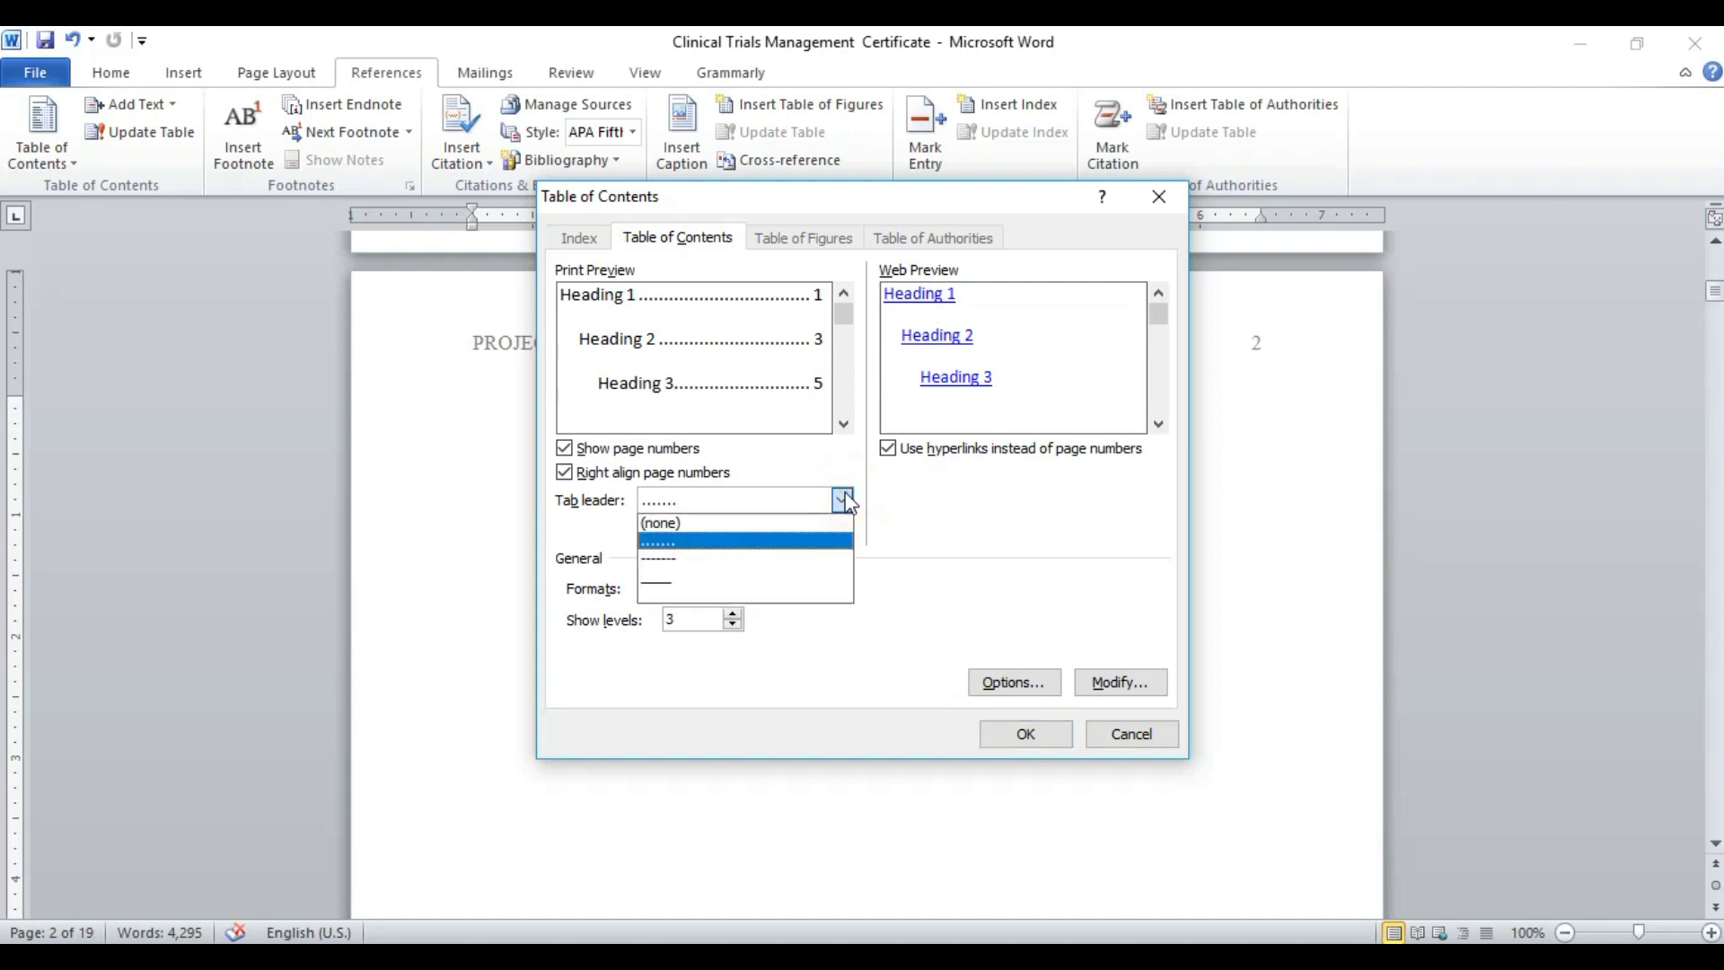
click(840, 499)
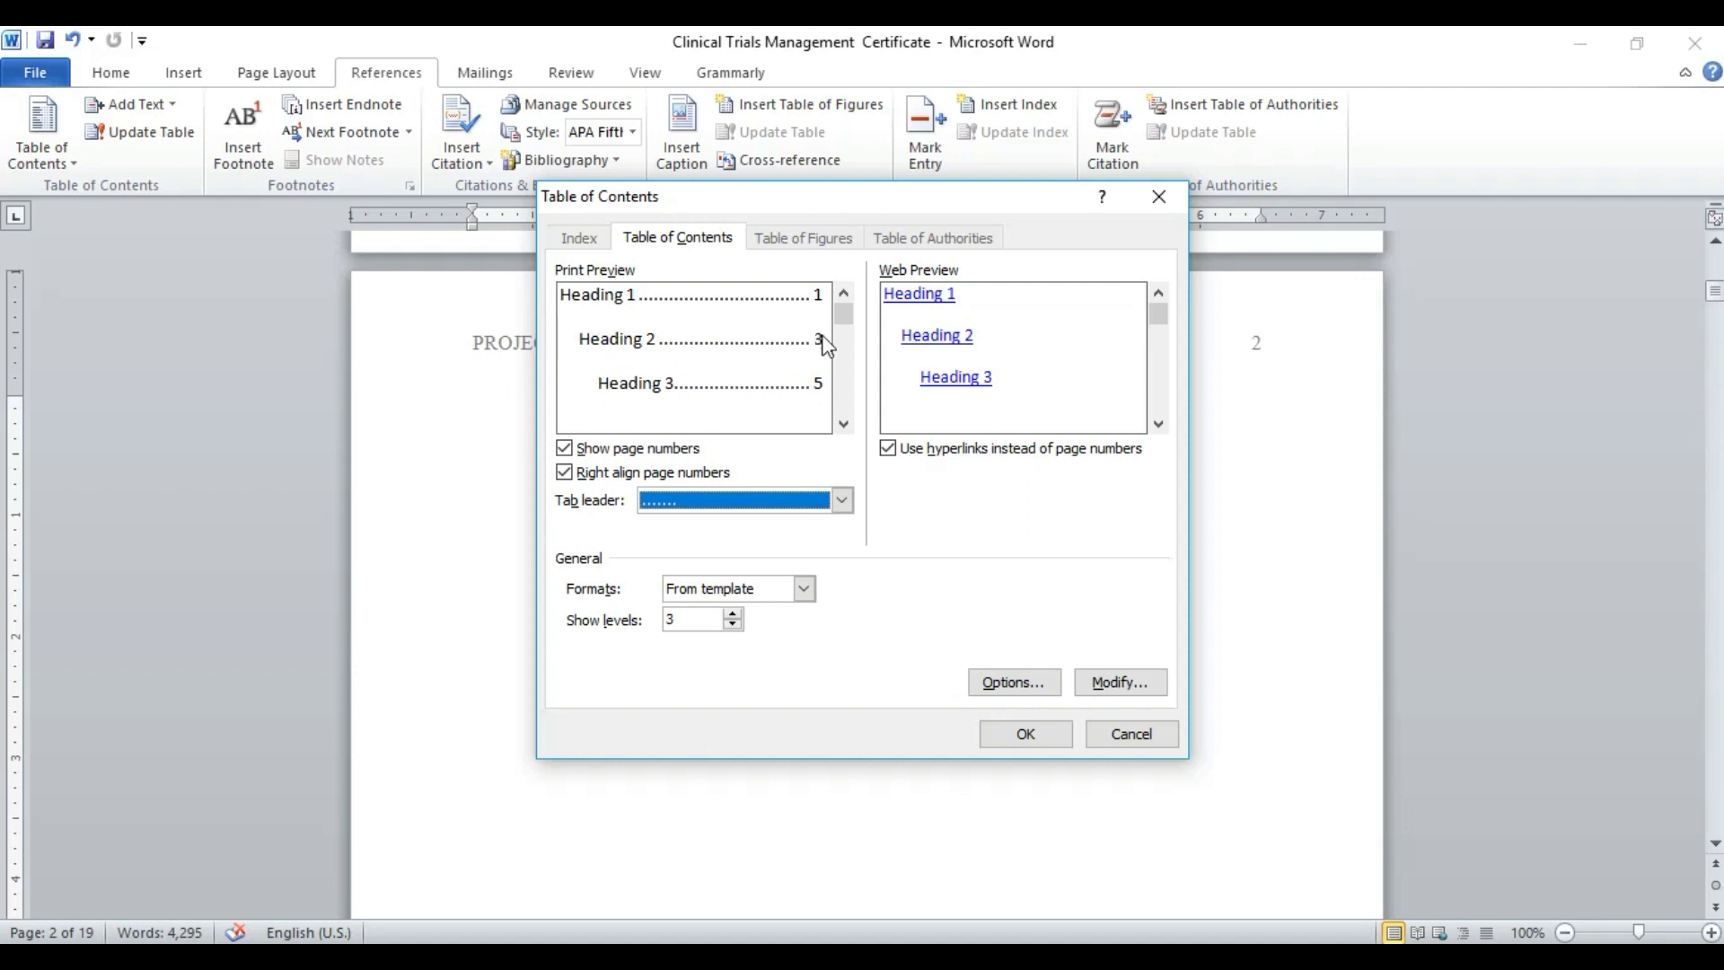
click(848, 509)
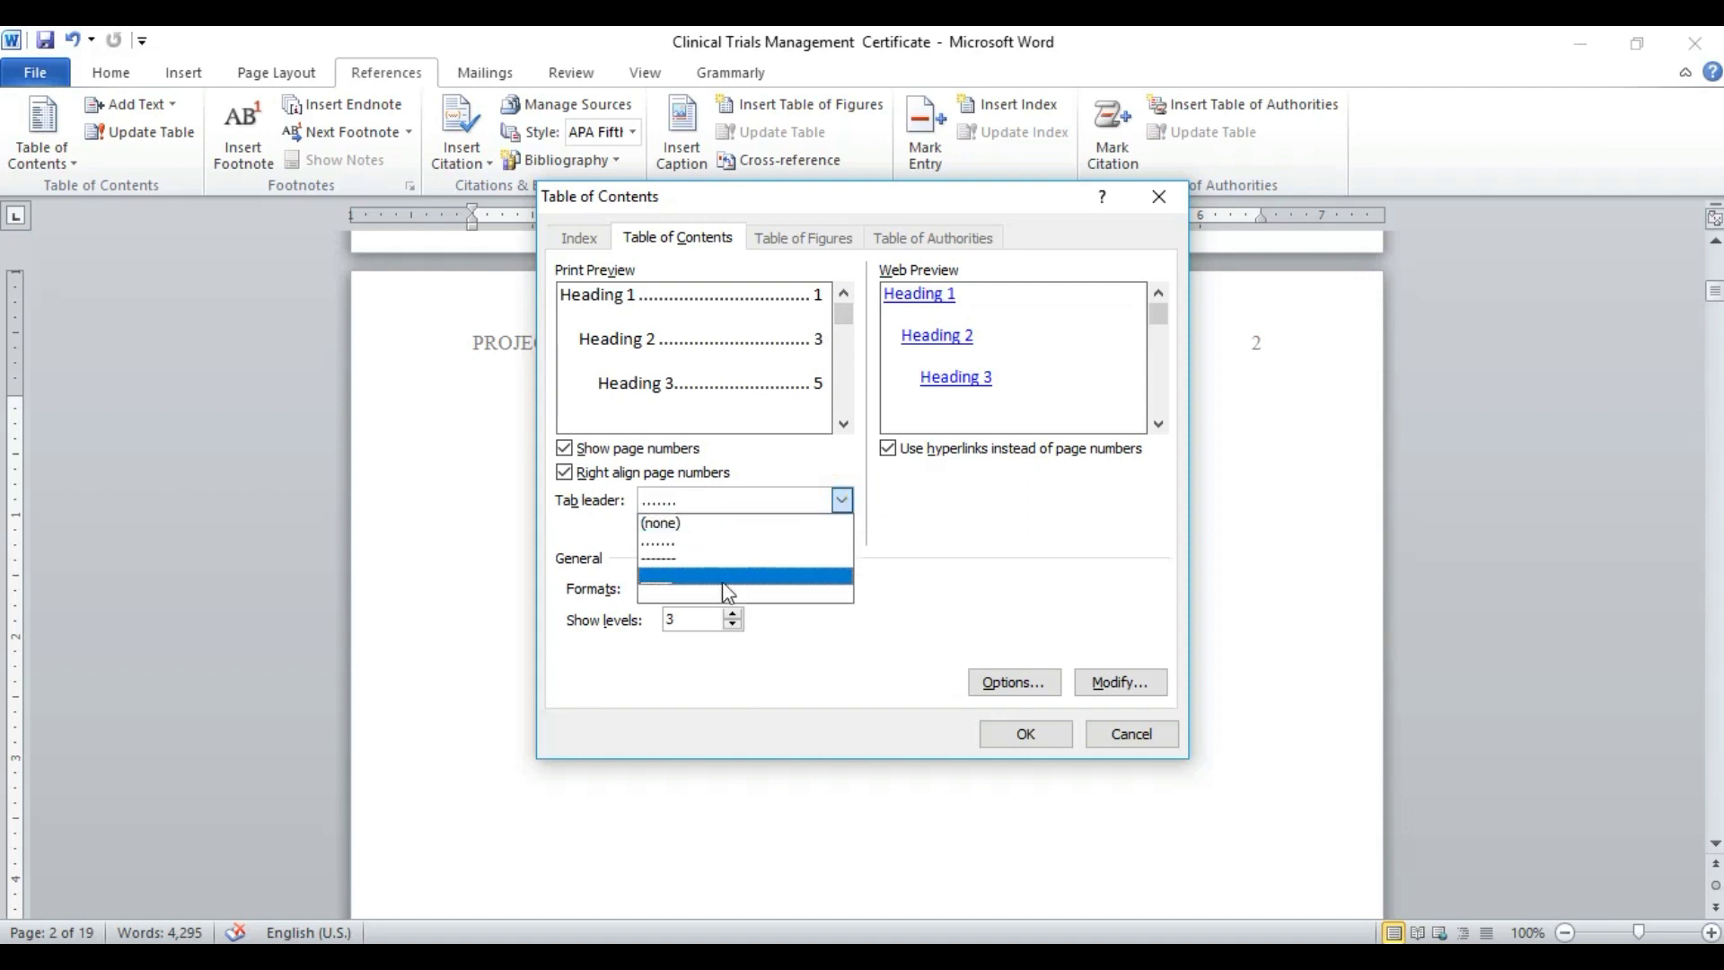
click(669, 580)
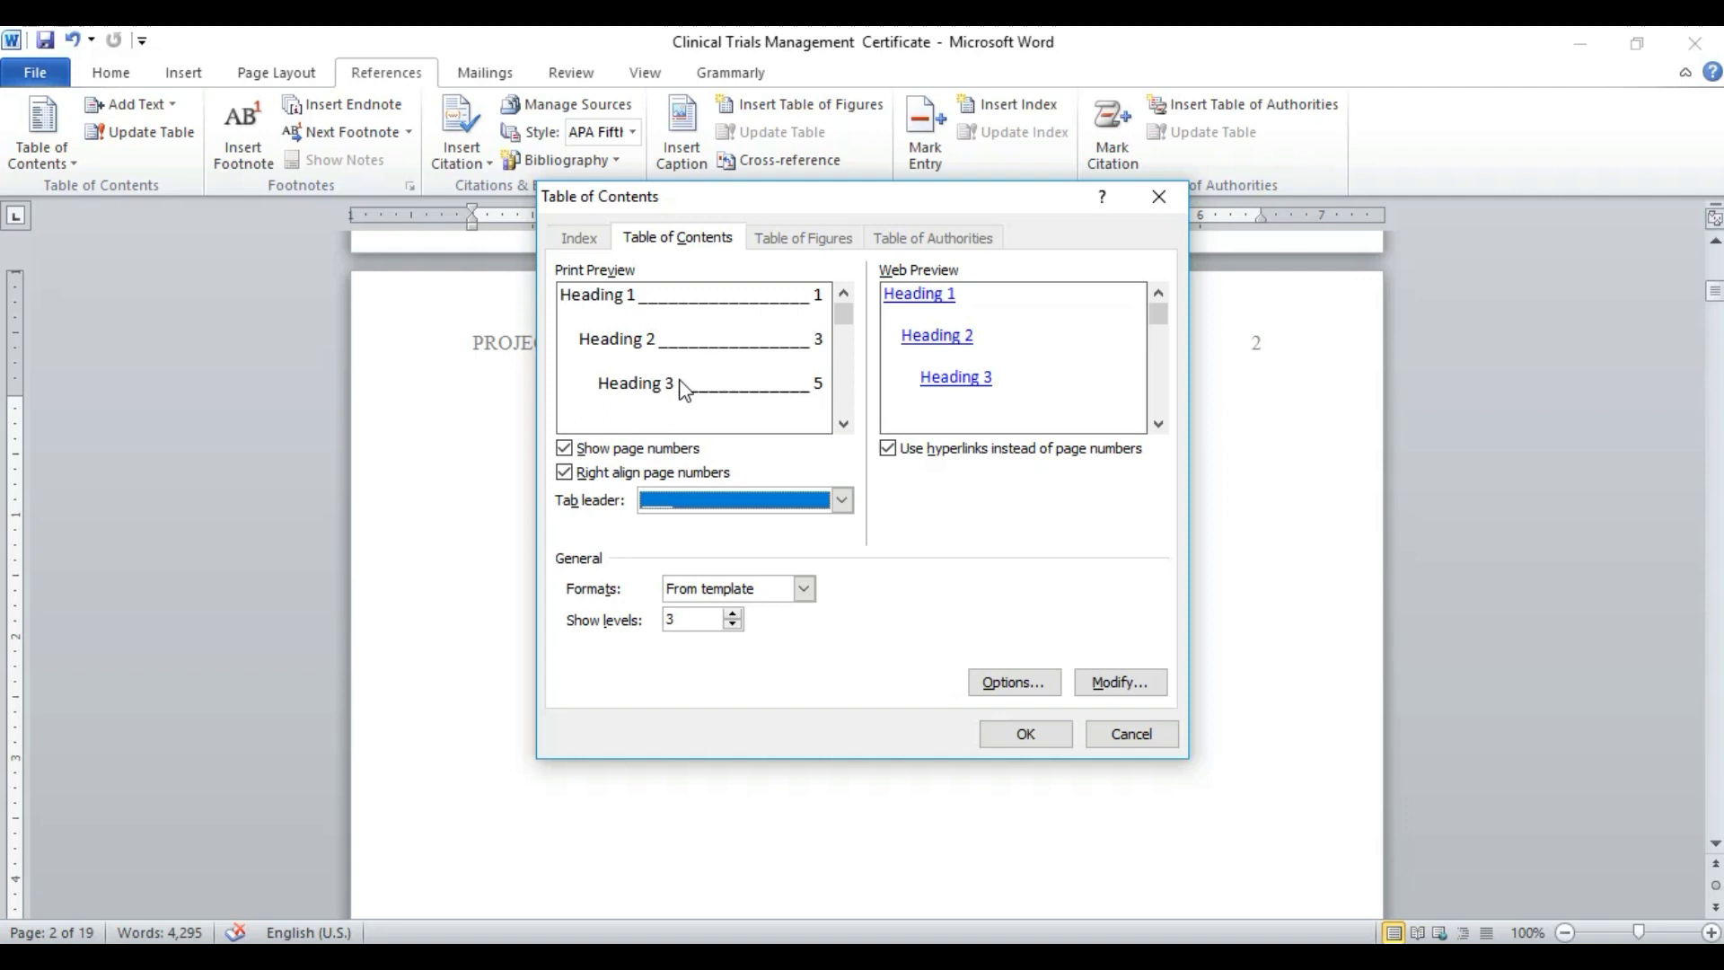
click(841, 500)
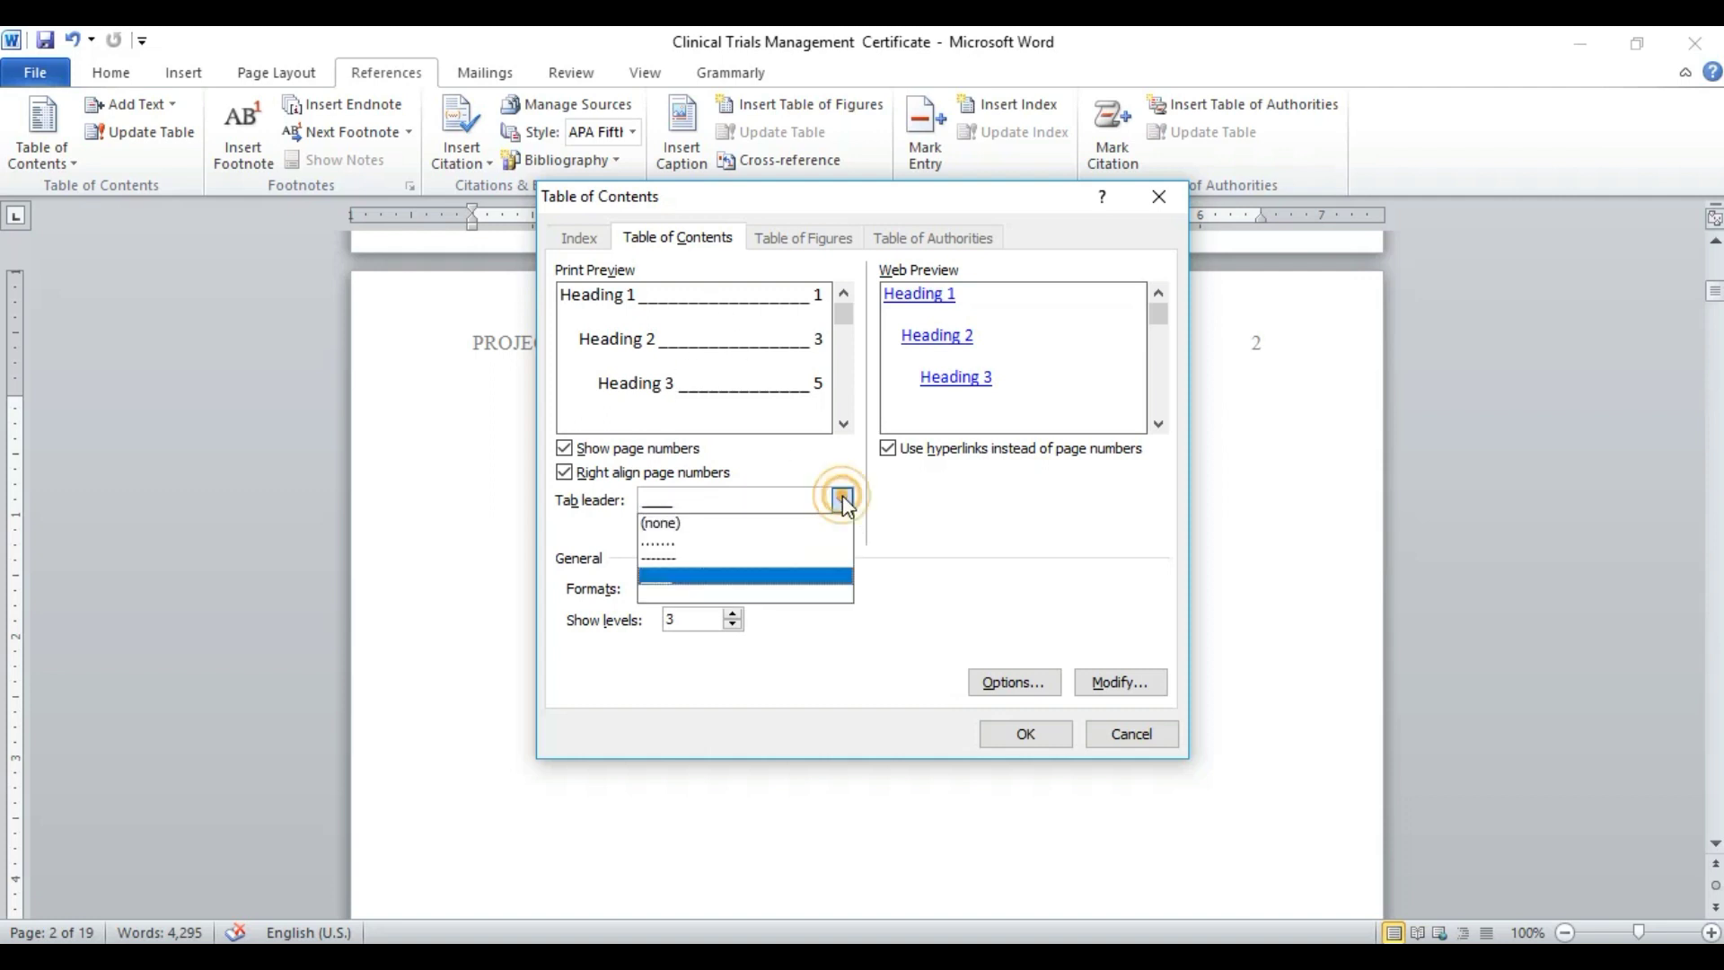
click(718, 542)
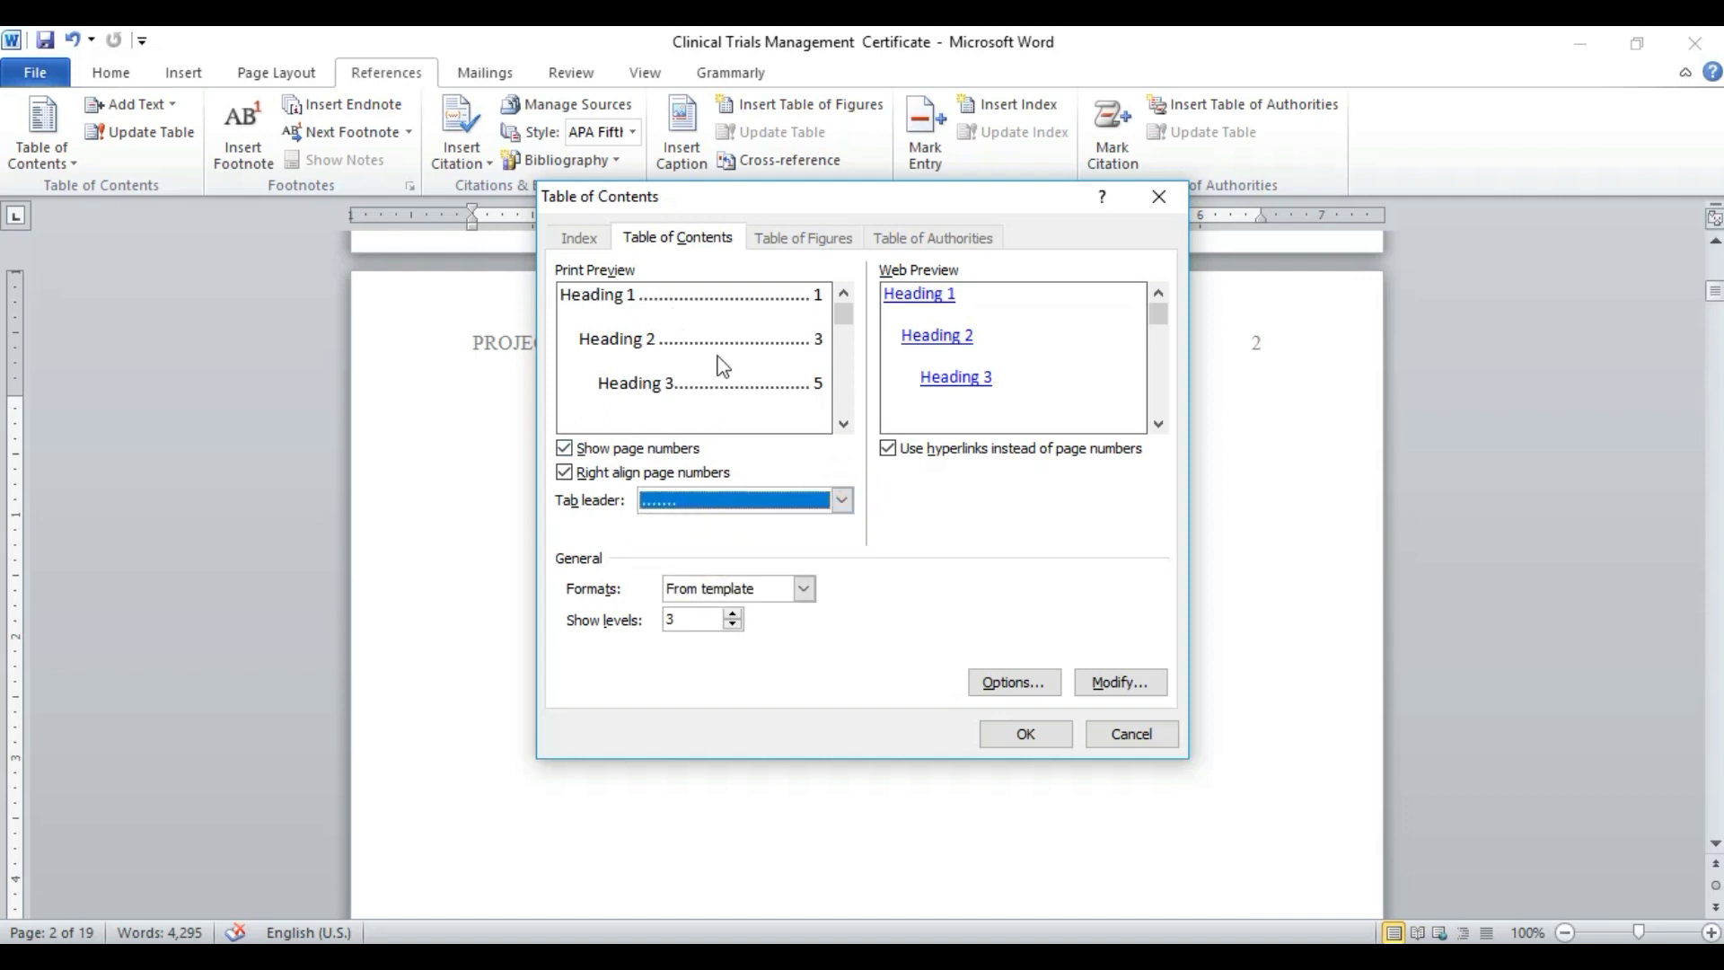
click(1025, 734)
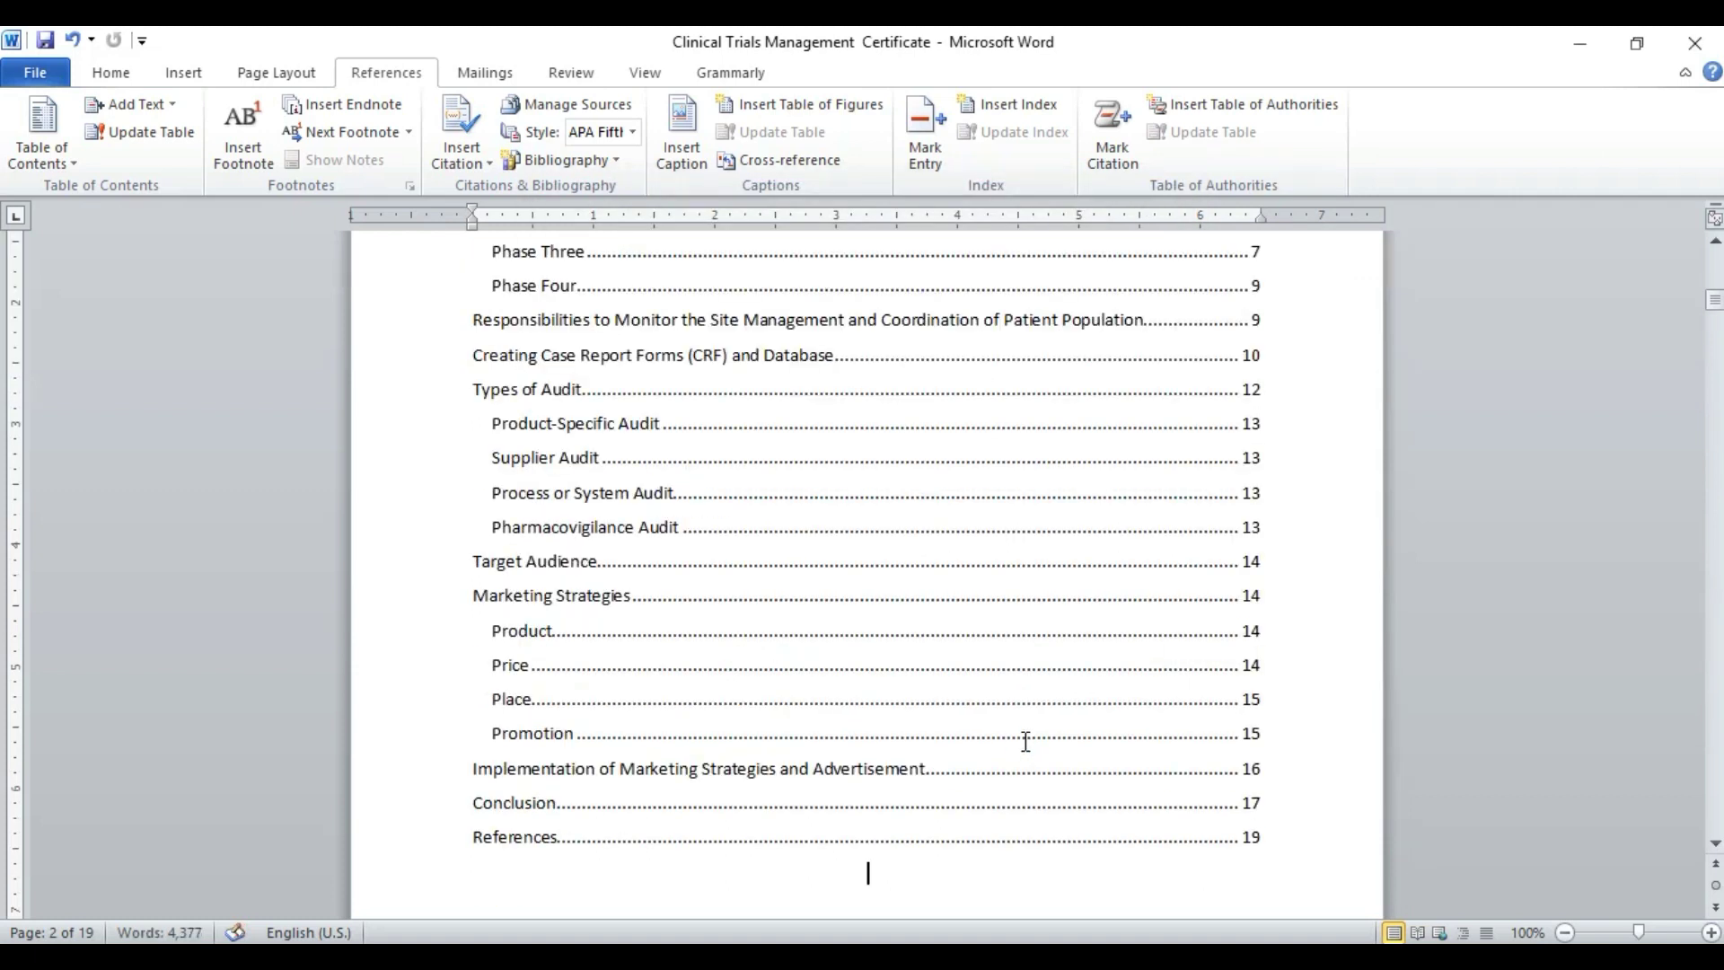
Review the entries and page numbers of the generated table of contents, from Introduction to References
scroll(1026, 742, up, 1)
click(889, 579)
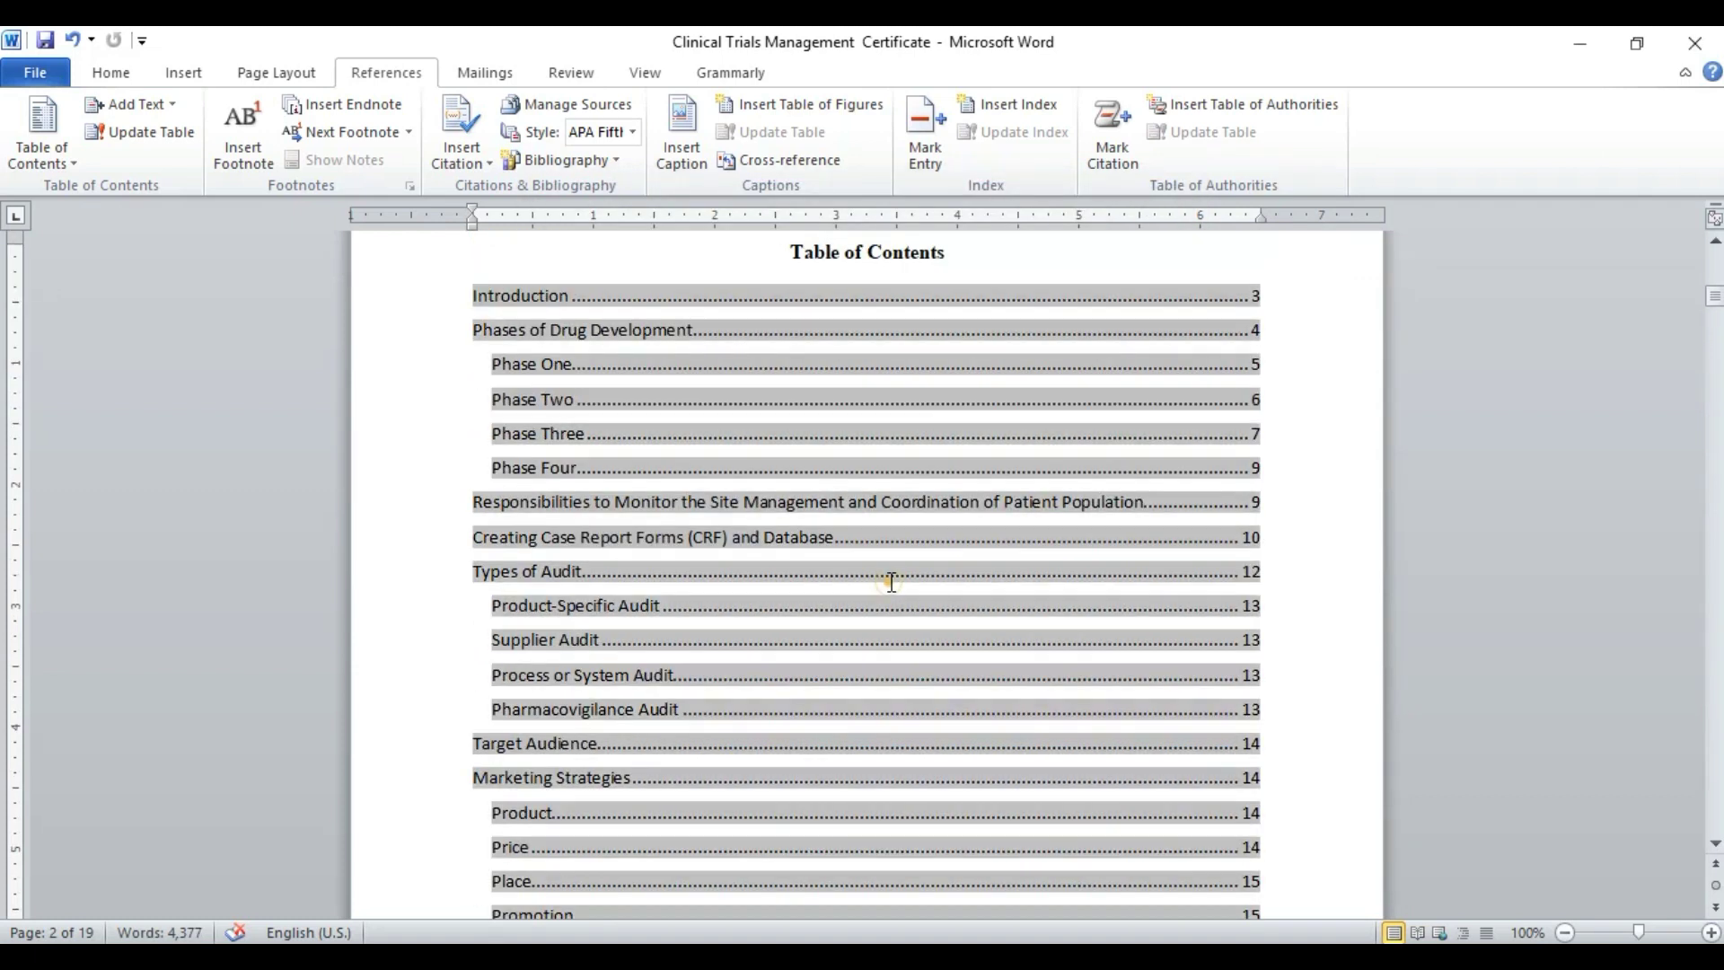
scroll(1101, 663, up, 1)
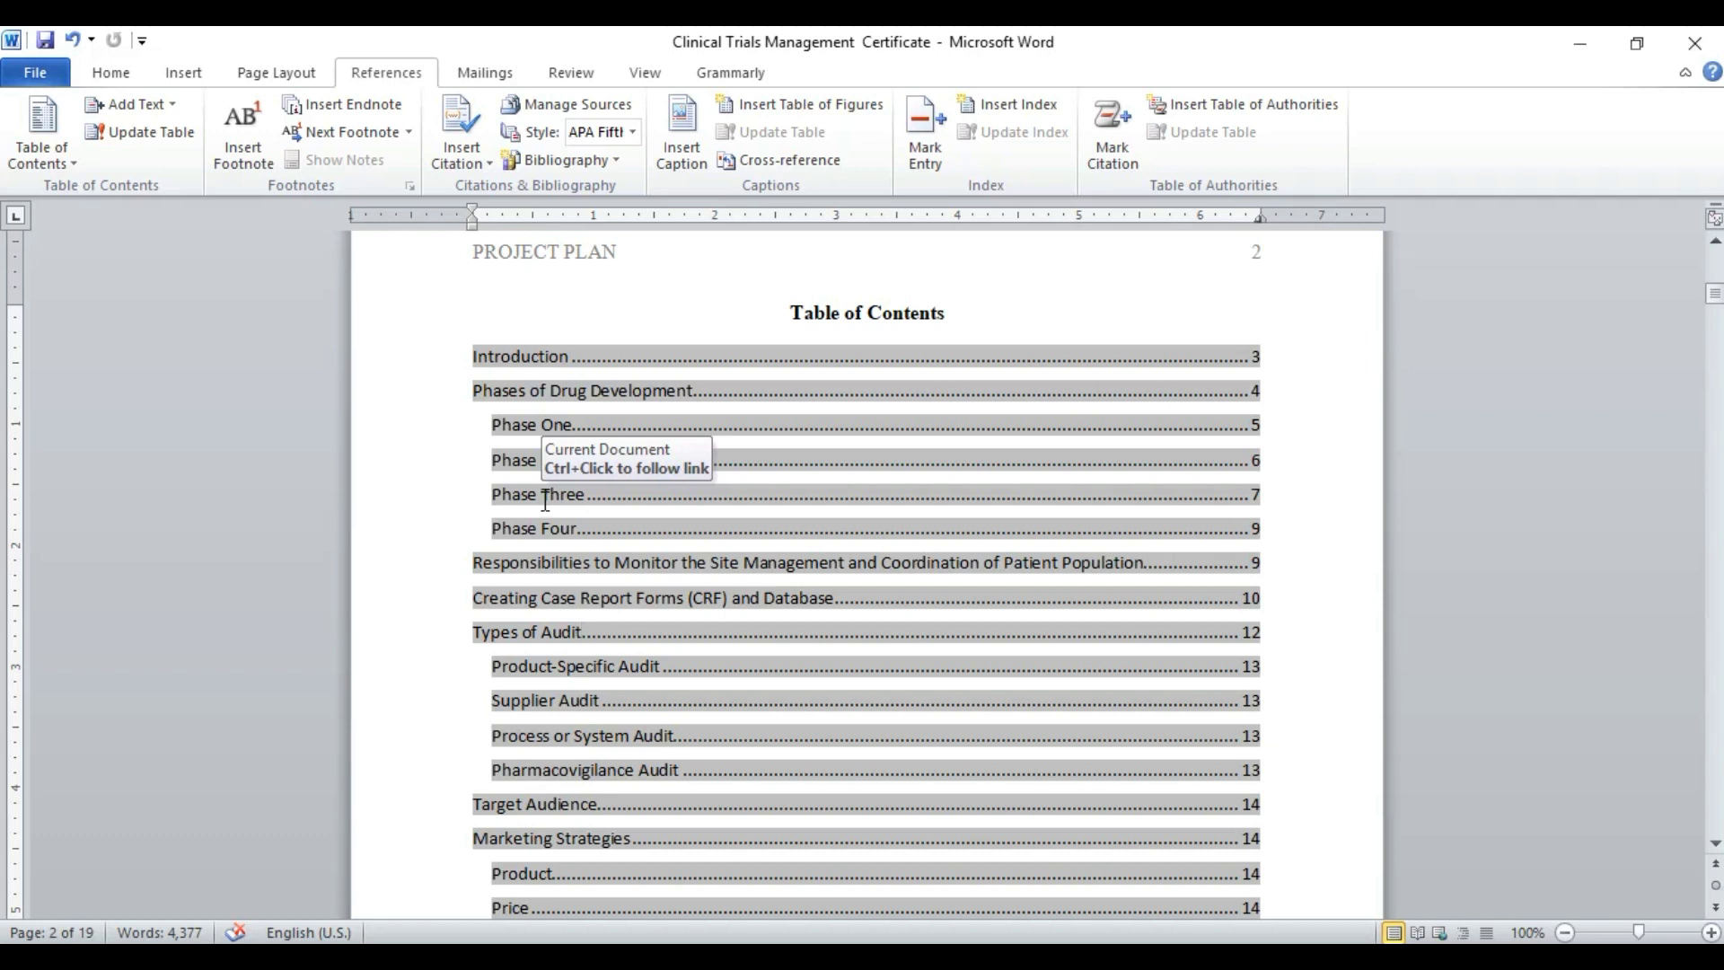
scroll(558, 660, down, 5)
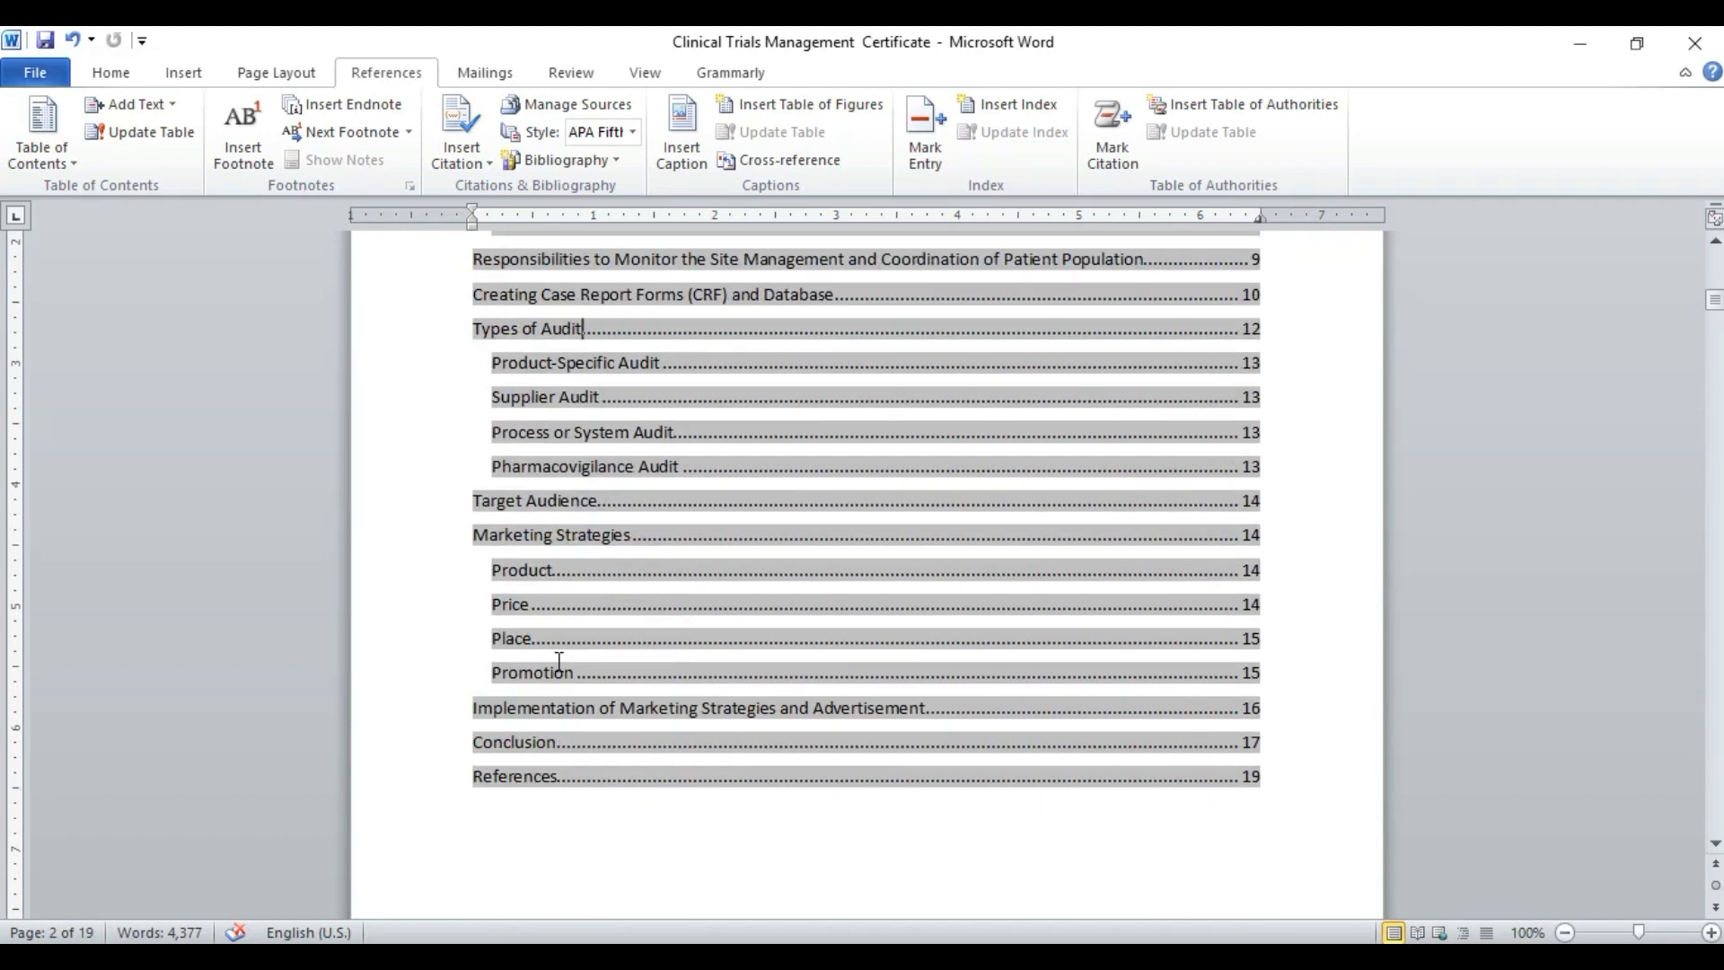
scroll(559, 661, up, 6)
click(570, 616)
Format all table of contents entries from Introduction to References in Times New Roman, size 12
drag(448, 409, 458, 758)
click(480, 662)
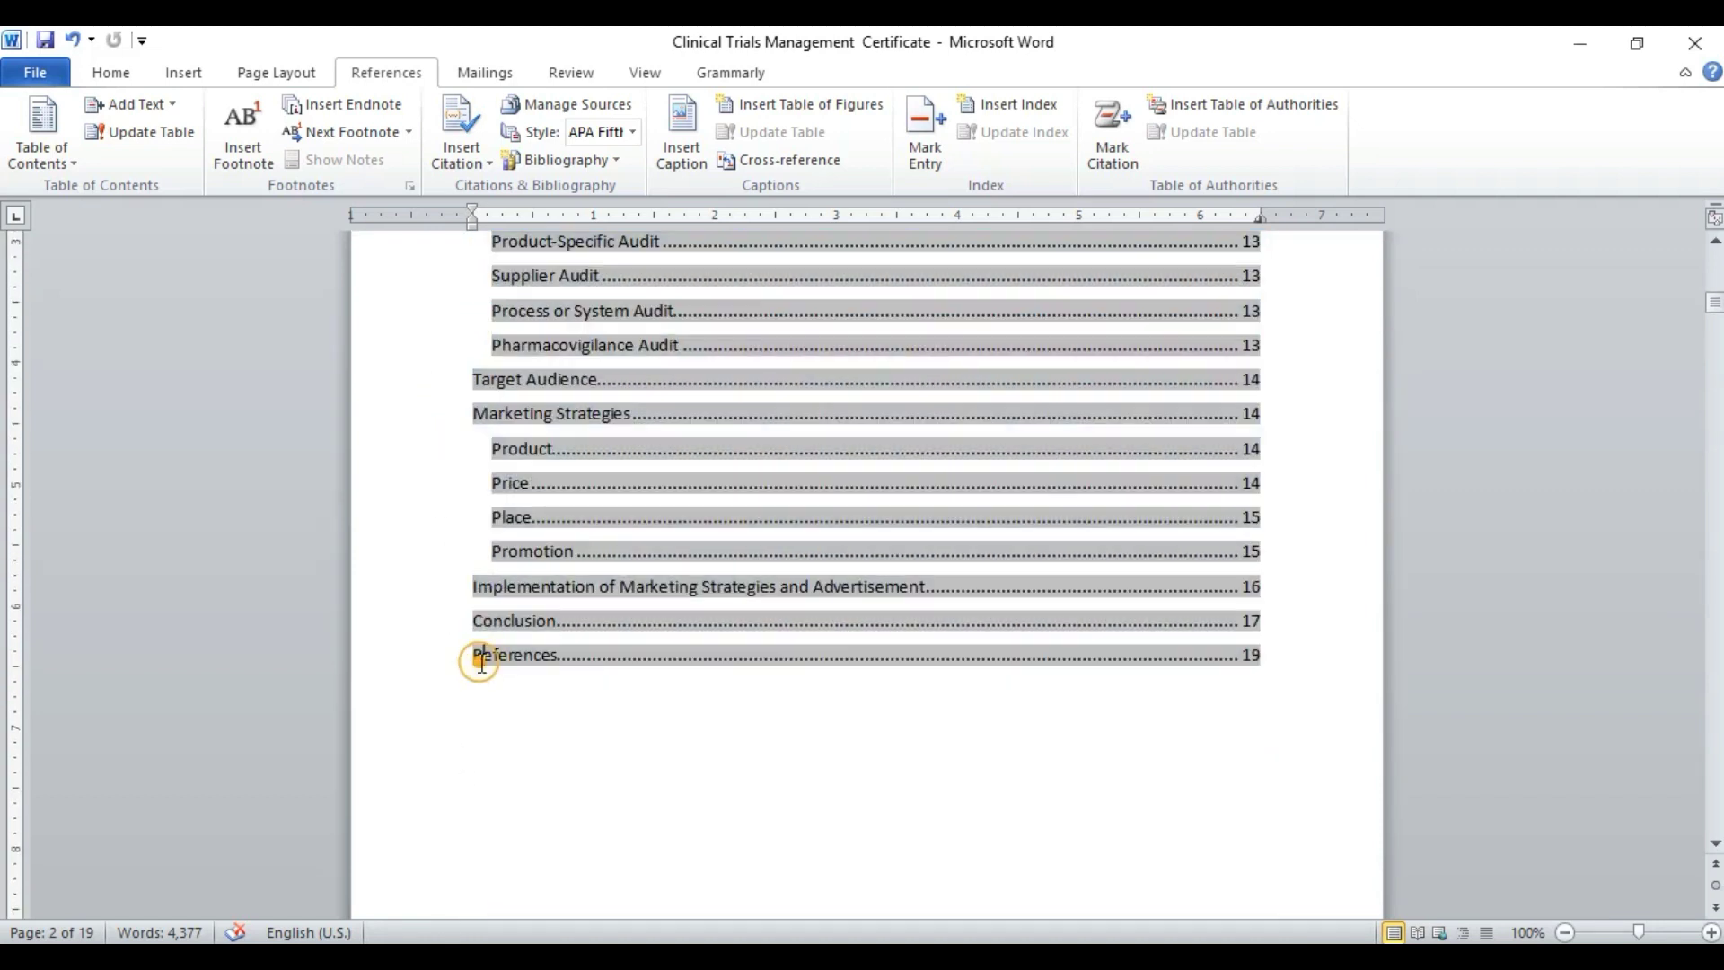
drag(1262, 654, 439, 700)
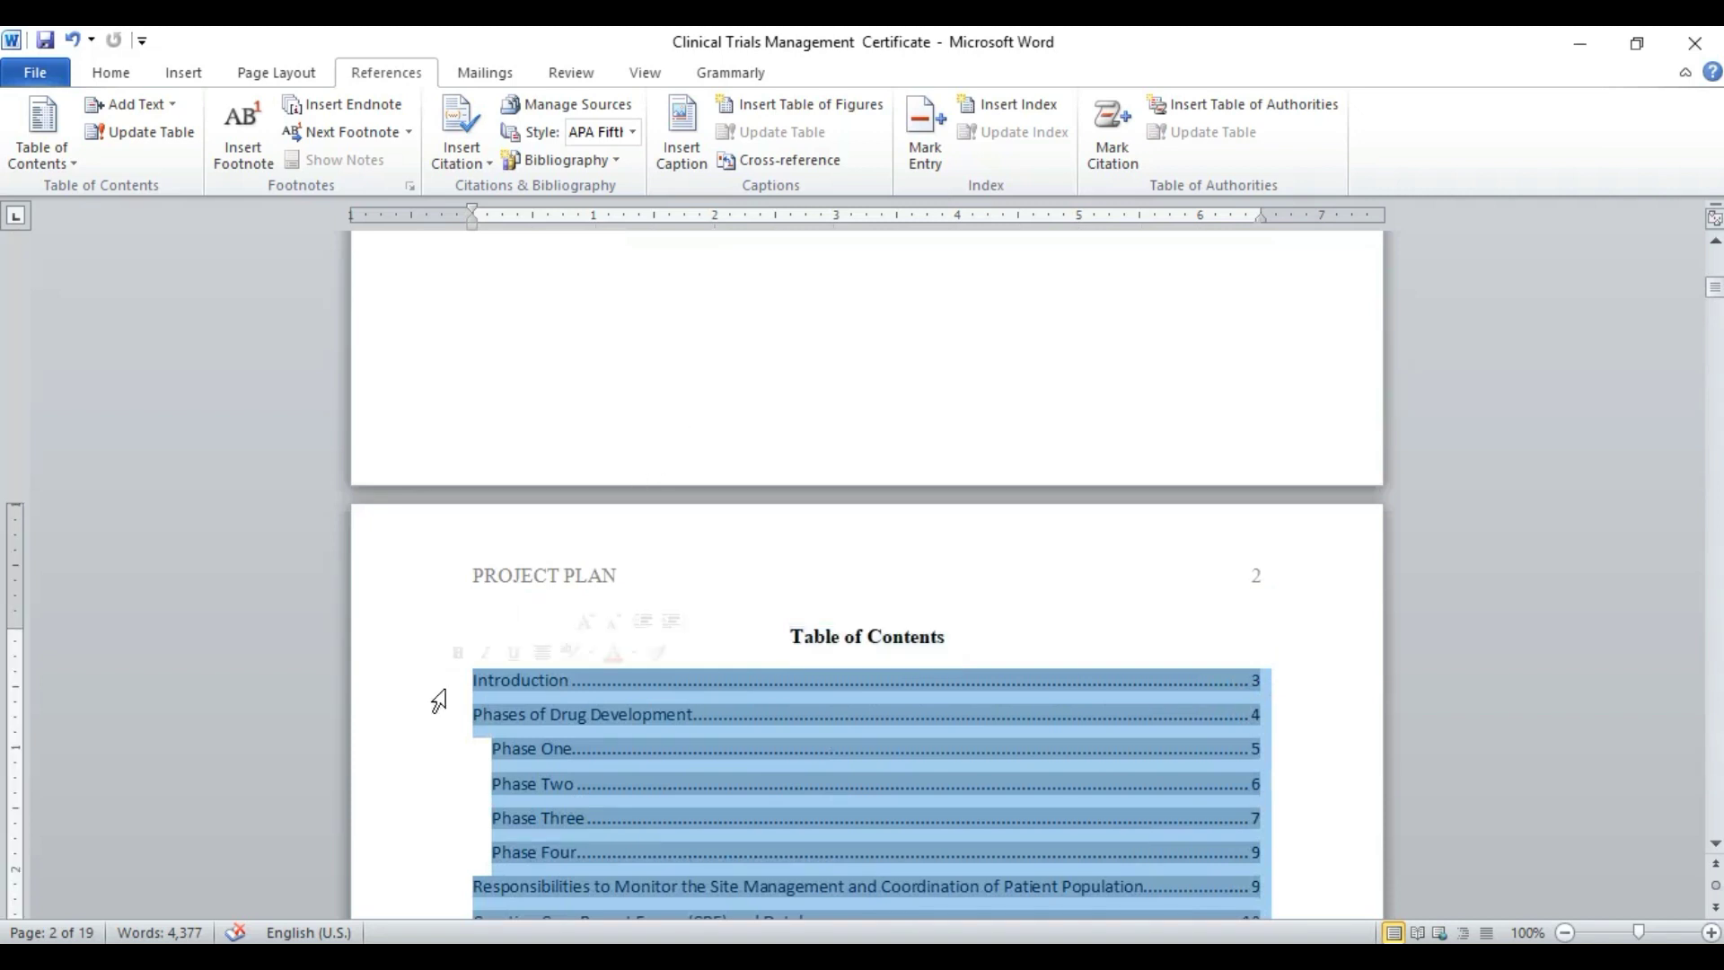
click(86, 77)
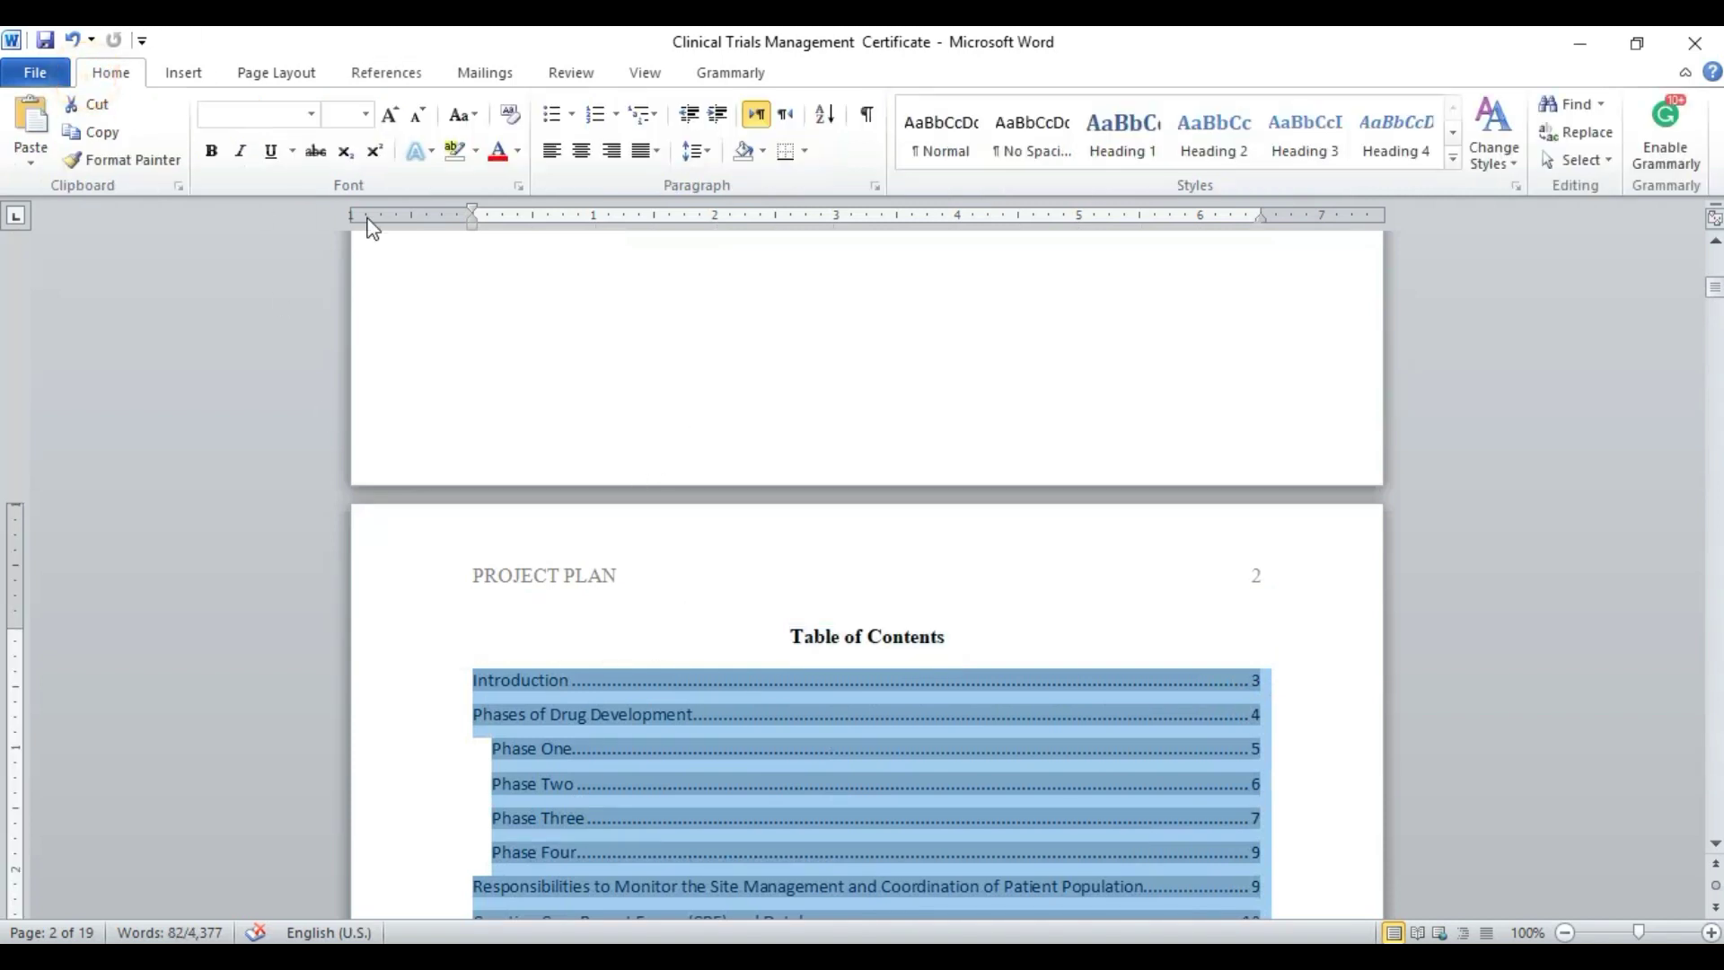
click(311, 115)
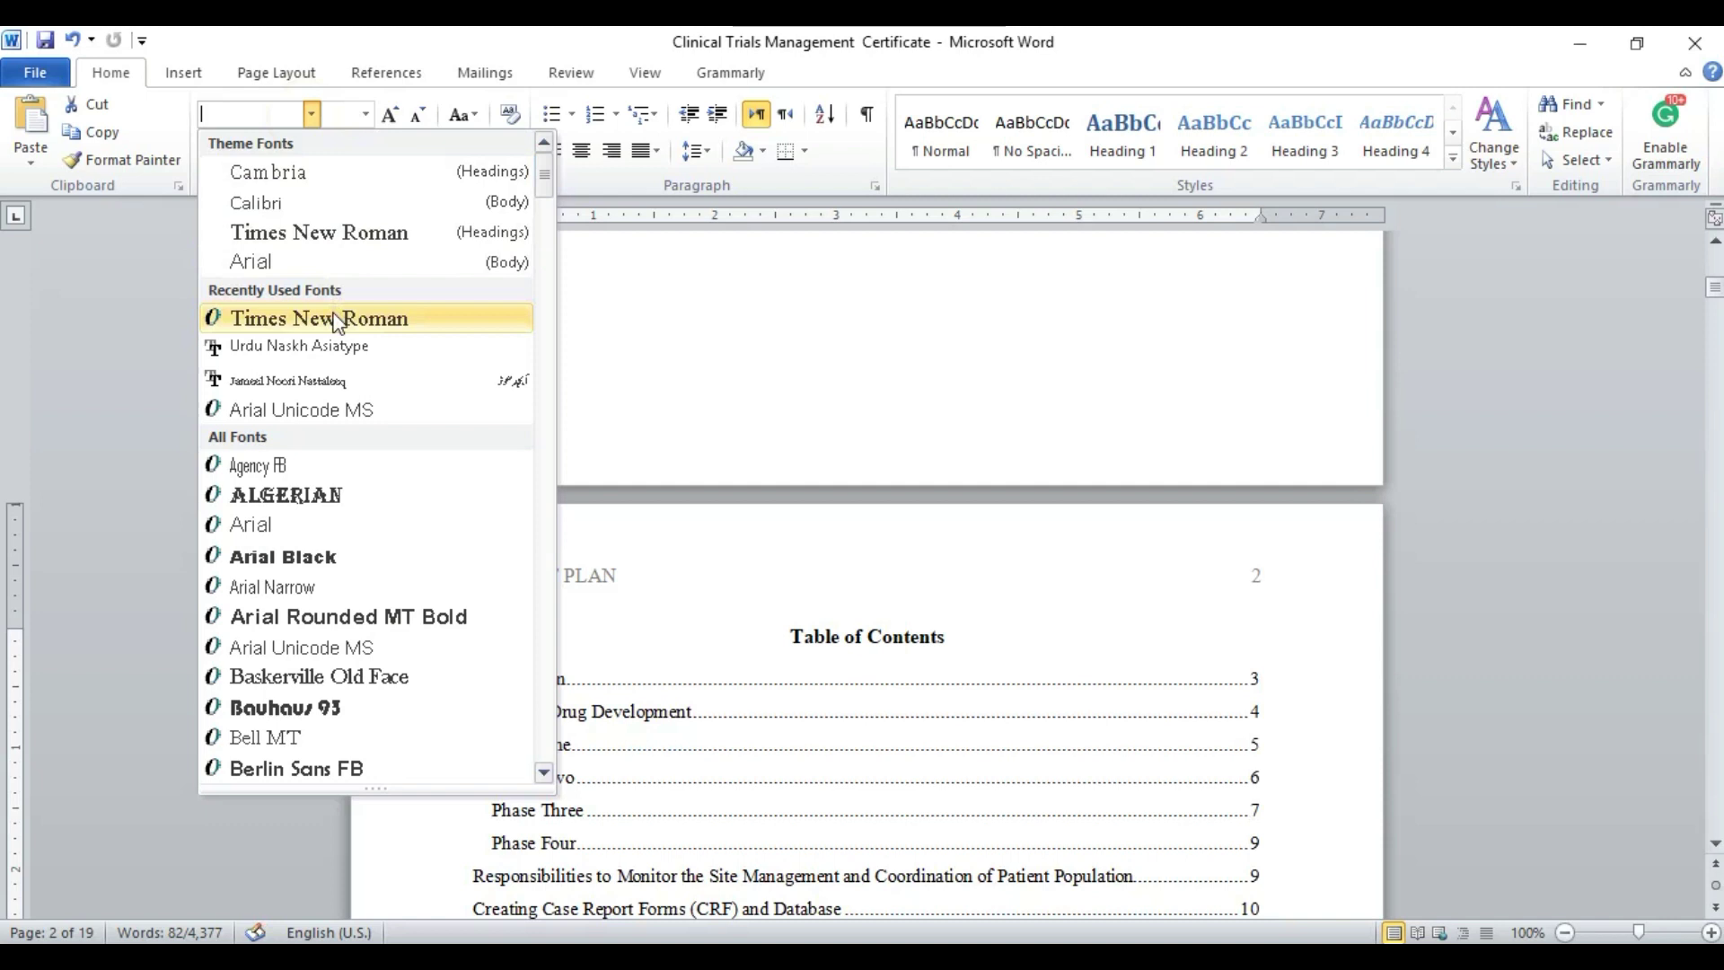
click(334, 316)
click(365, 114)
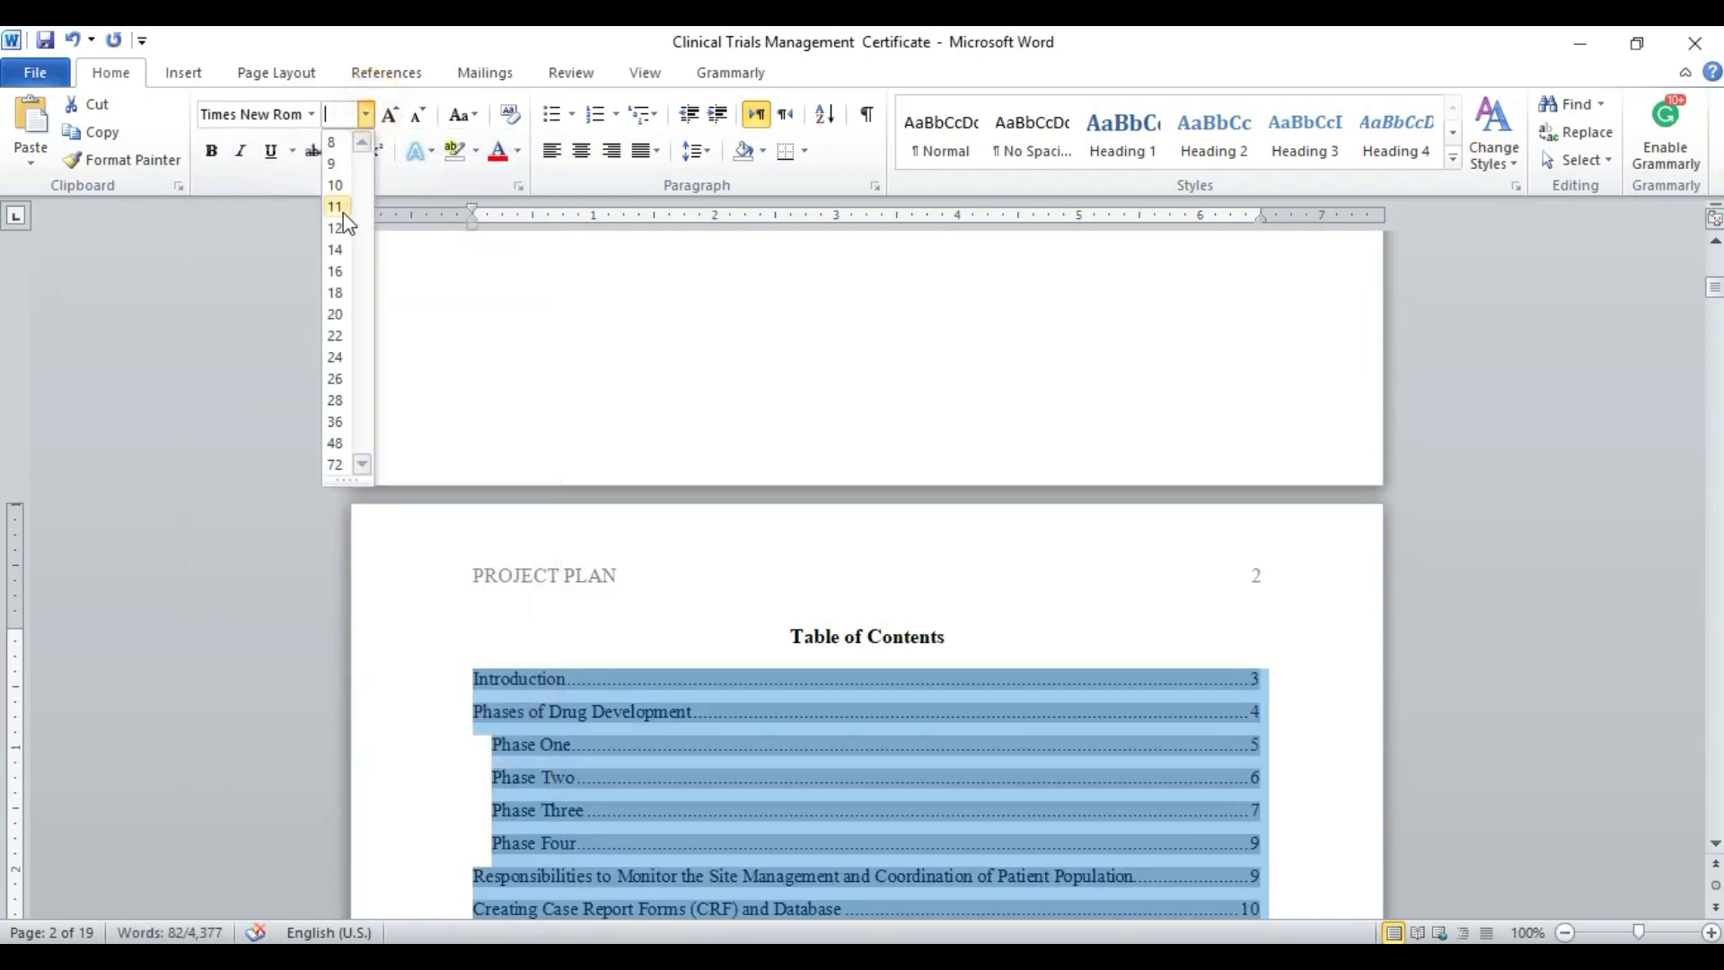
click(341, 230)
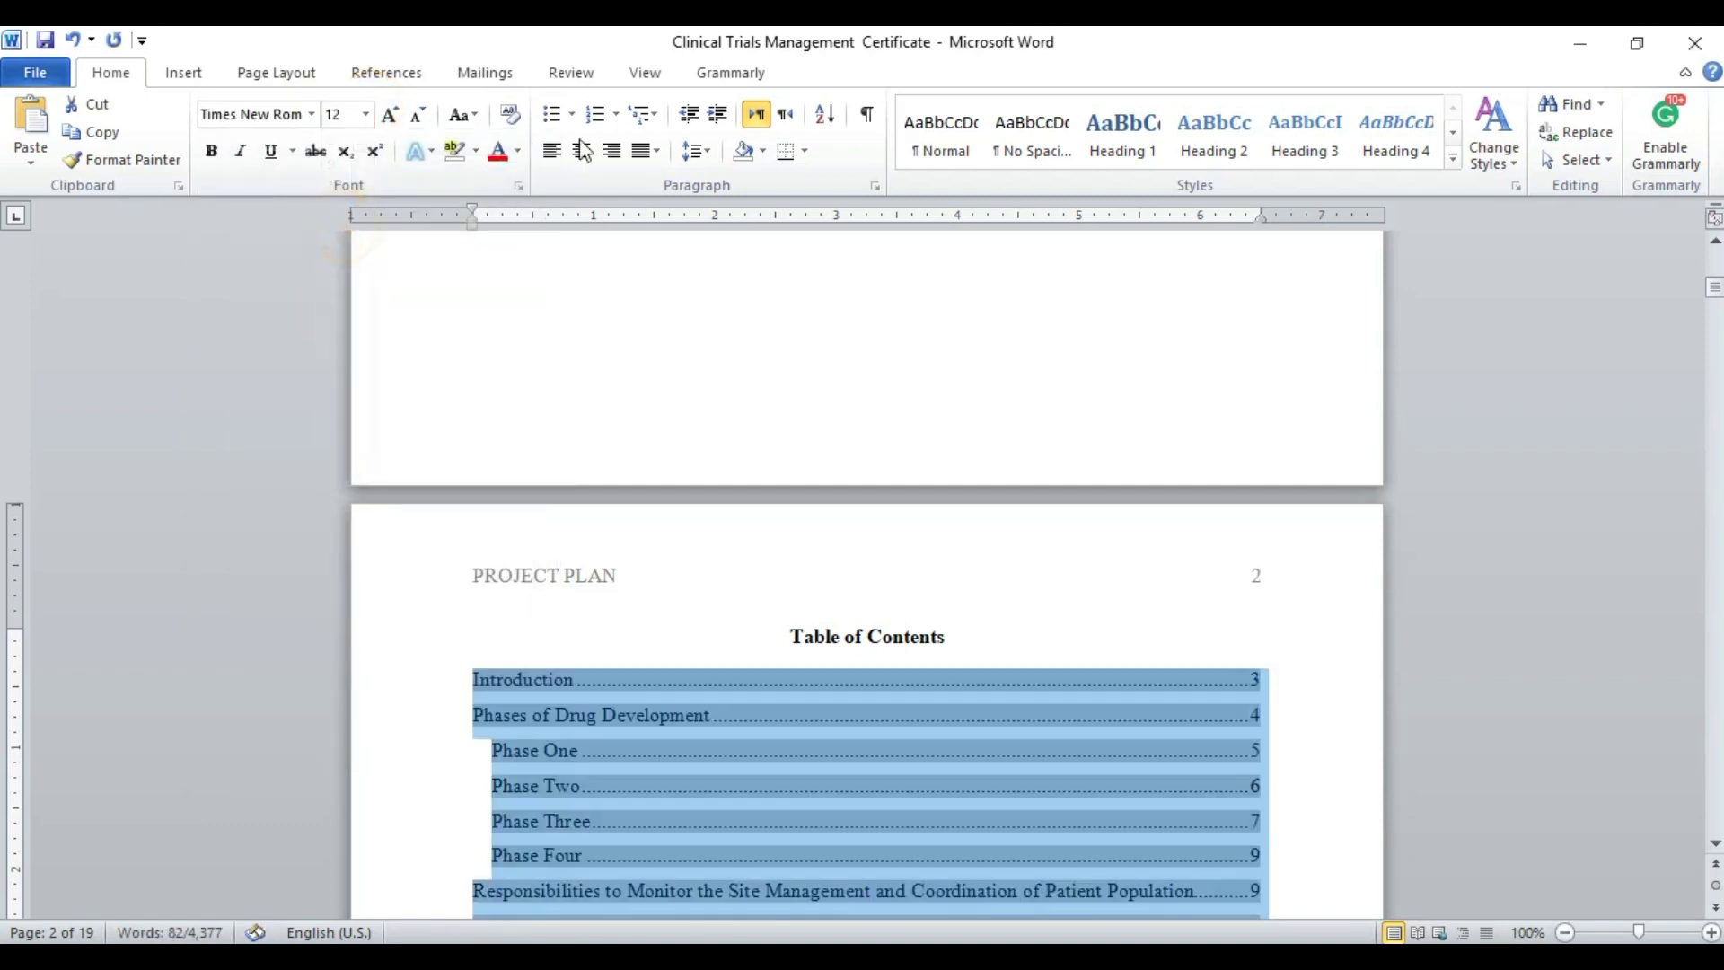
Set the line spacing of the table of contents entries to 2.0 and deselect them
click(706, 160)
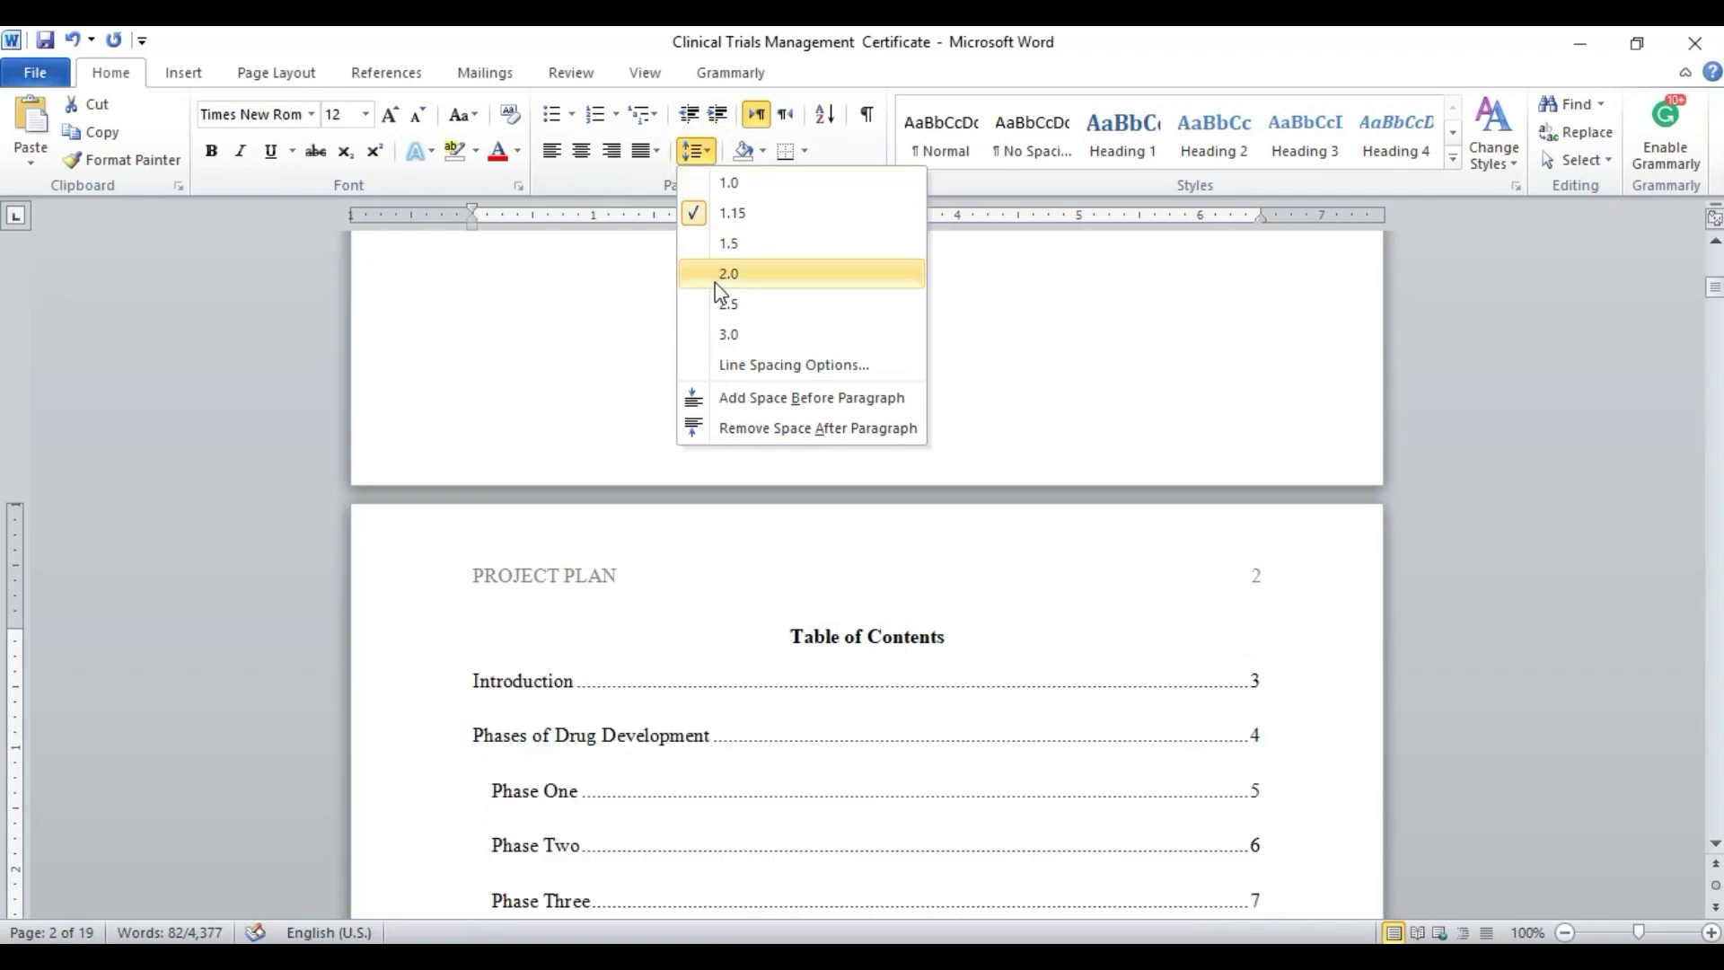
click(718, 279)
scroll(1169, 625, down, 15)
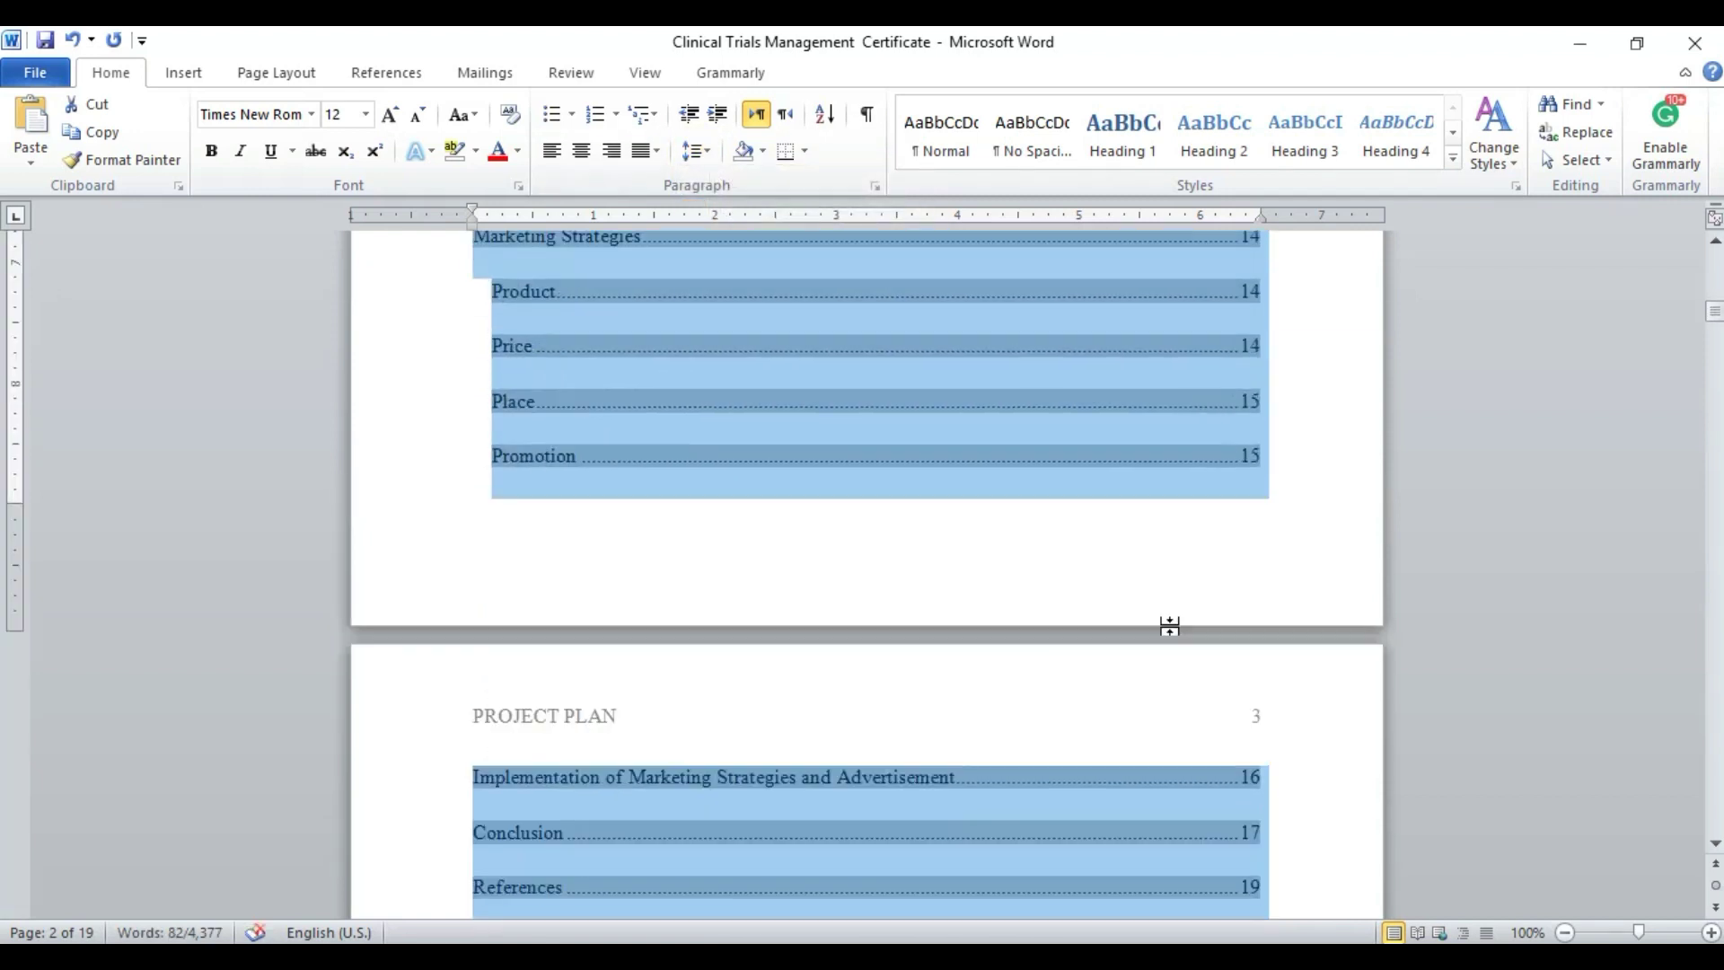
scroll(1170, 626, down, 8)
click(966, 716)
Look over the spacing of the contents pages and continue to the Introduction section on page 4
scroll(968, 723, up, 9)
scroll(968, 729, up, 10)
scroll(959, 728, down, 7)
scroll(954, 726, down, 10)
scroll(948, 724, up, 6)
scroll(948, 724, down, 10)
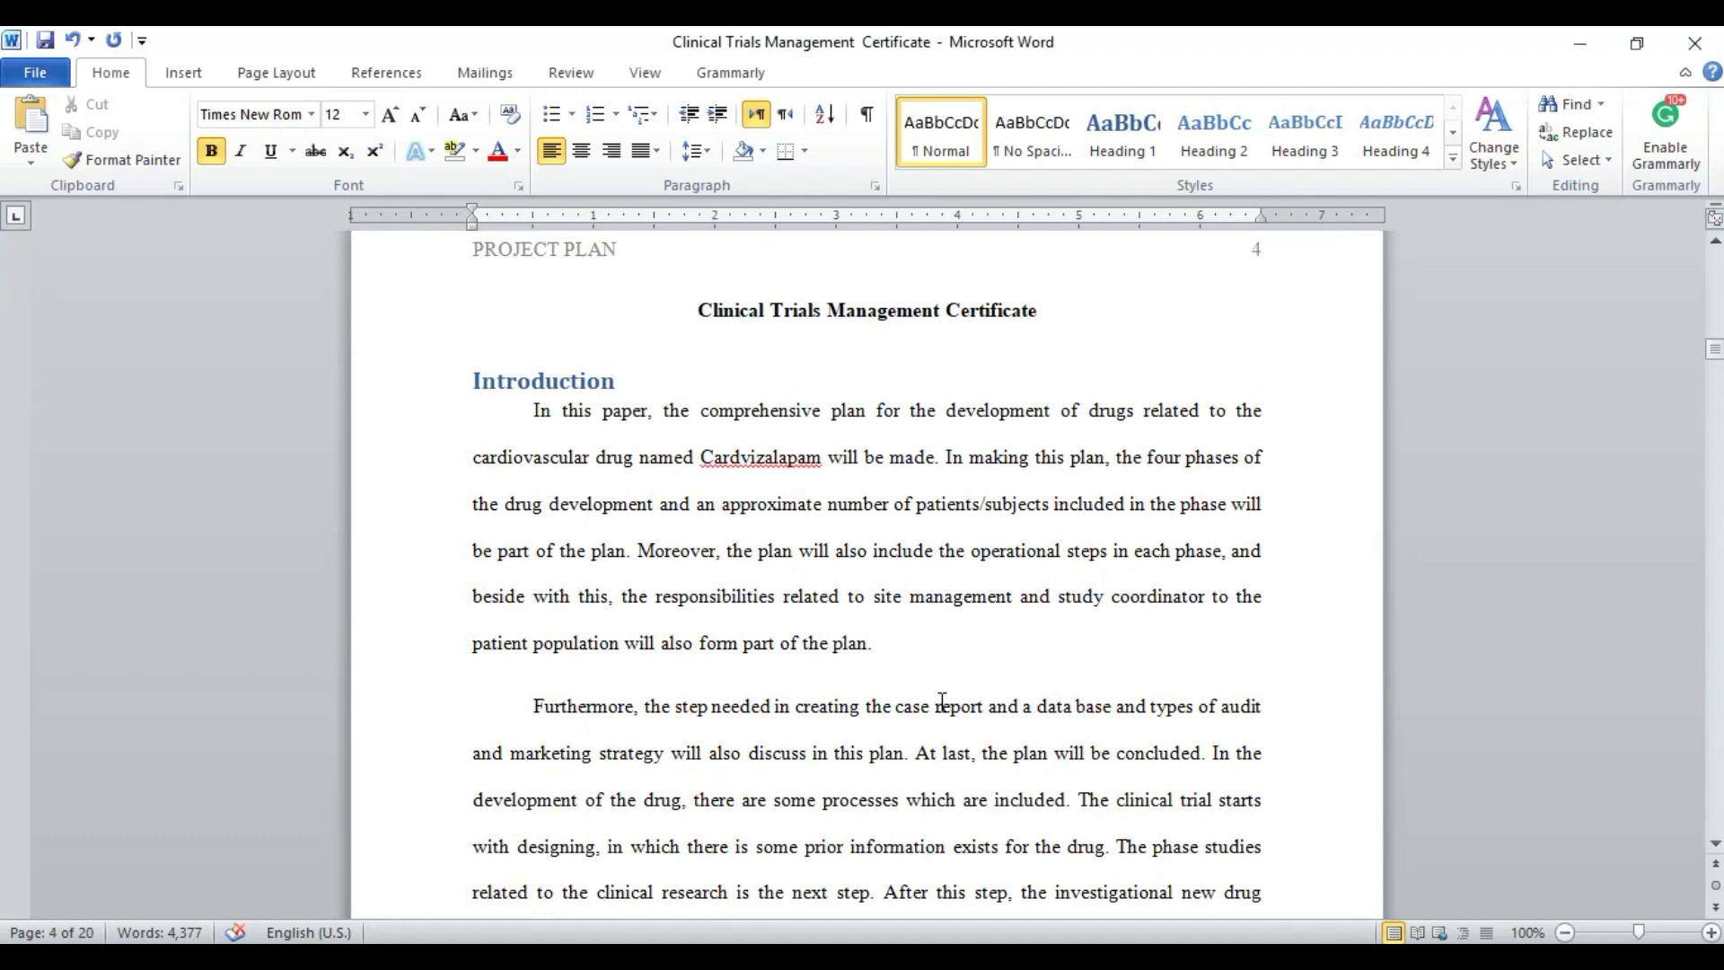
Check the line spacing options for the Introduction heading and its first paragraph without changing them
drag(533, 415, 637, 514)
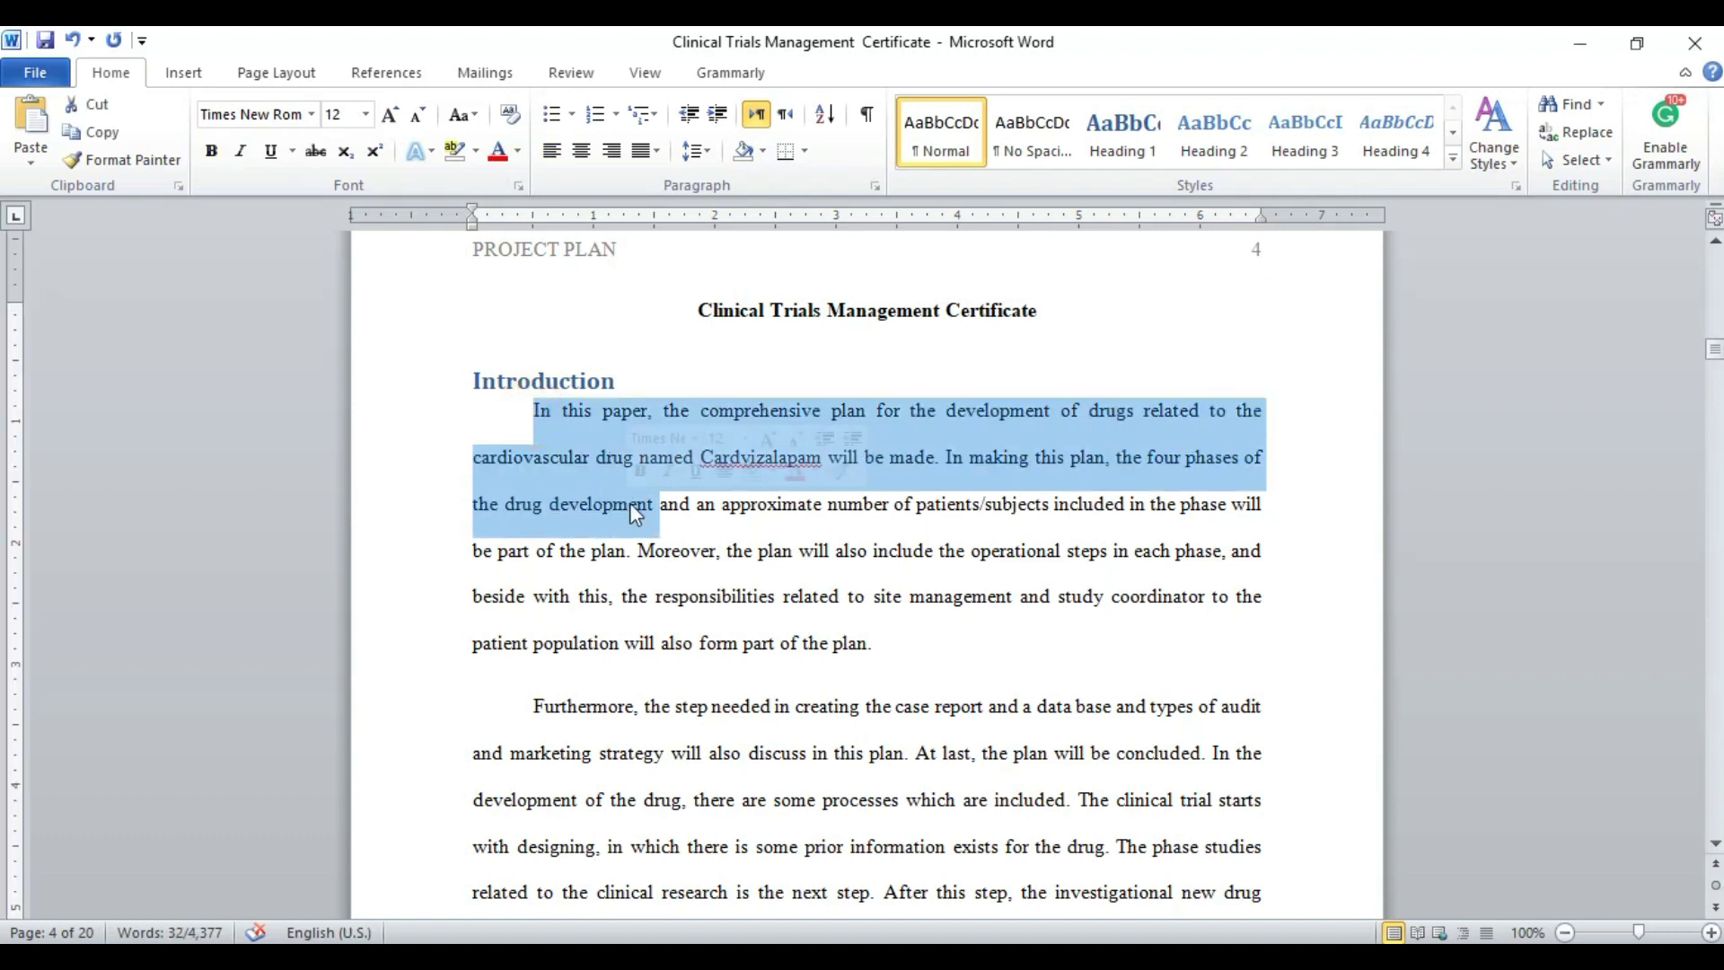
click(698, 151)
click(678, 579)
click(647, 641)
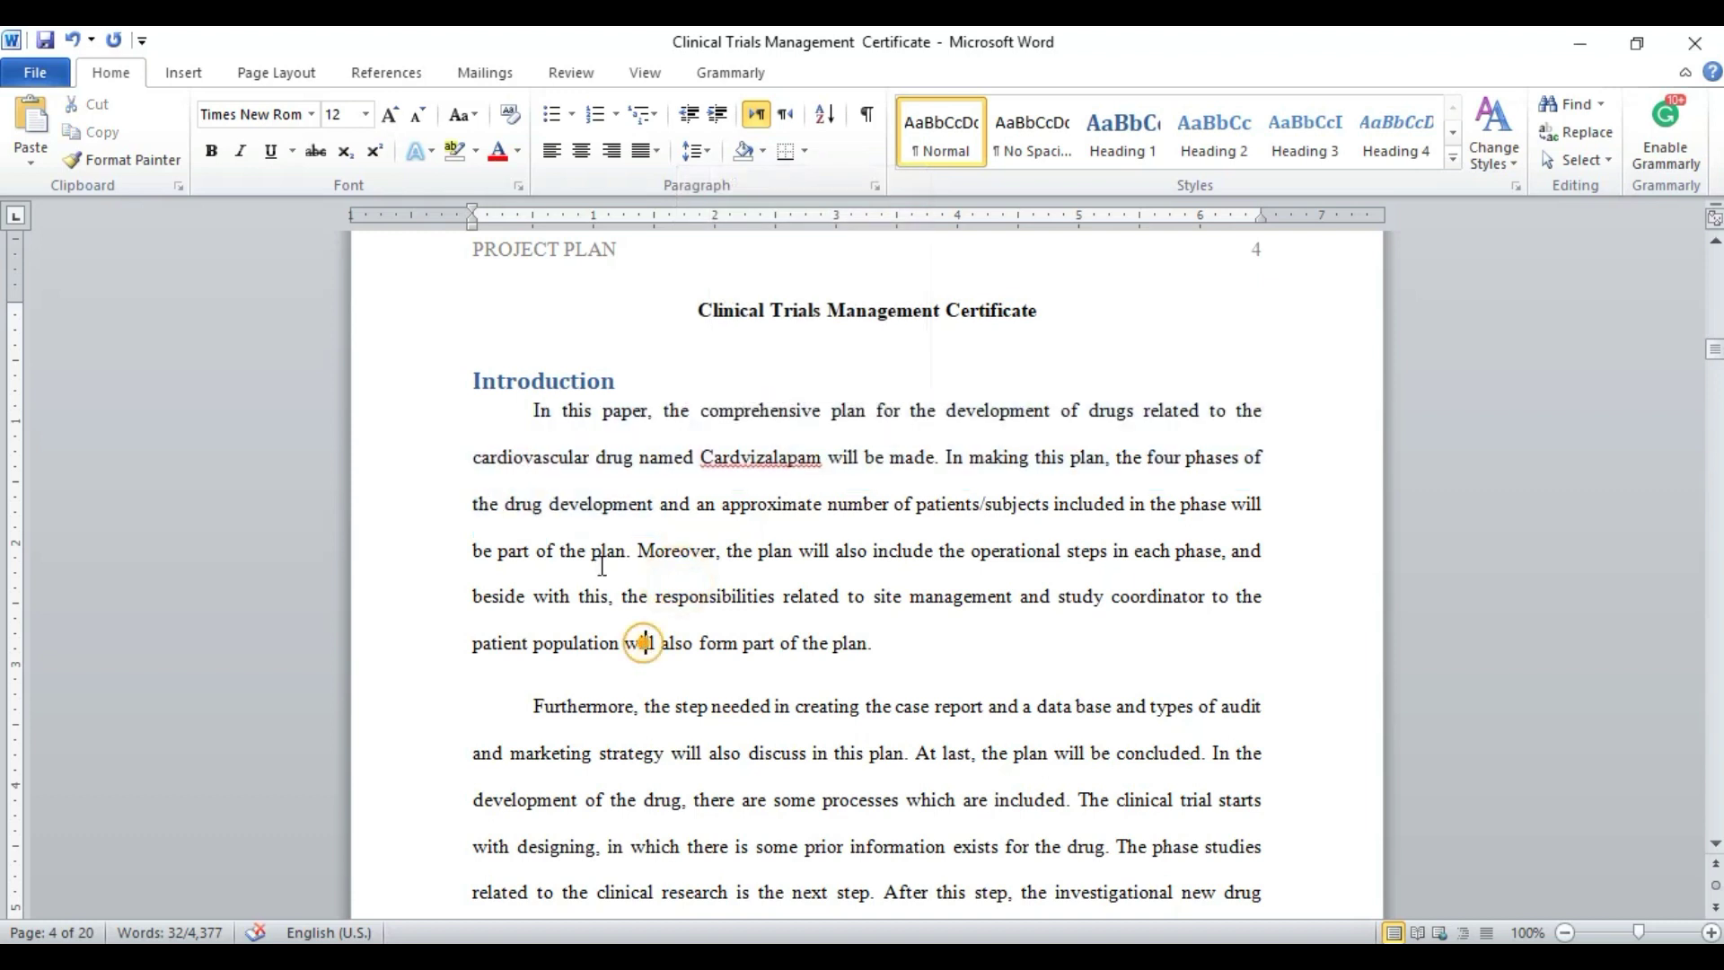
drag(438, 384, 428, 418)
click(698, 153)
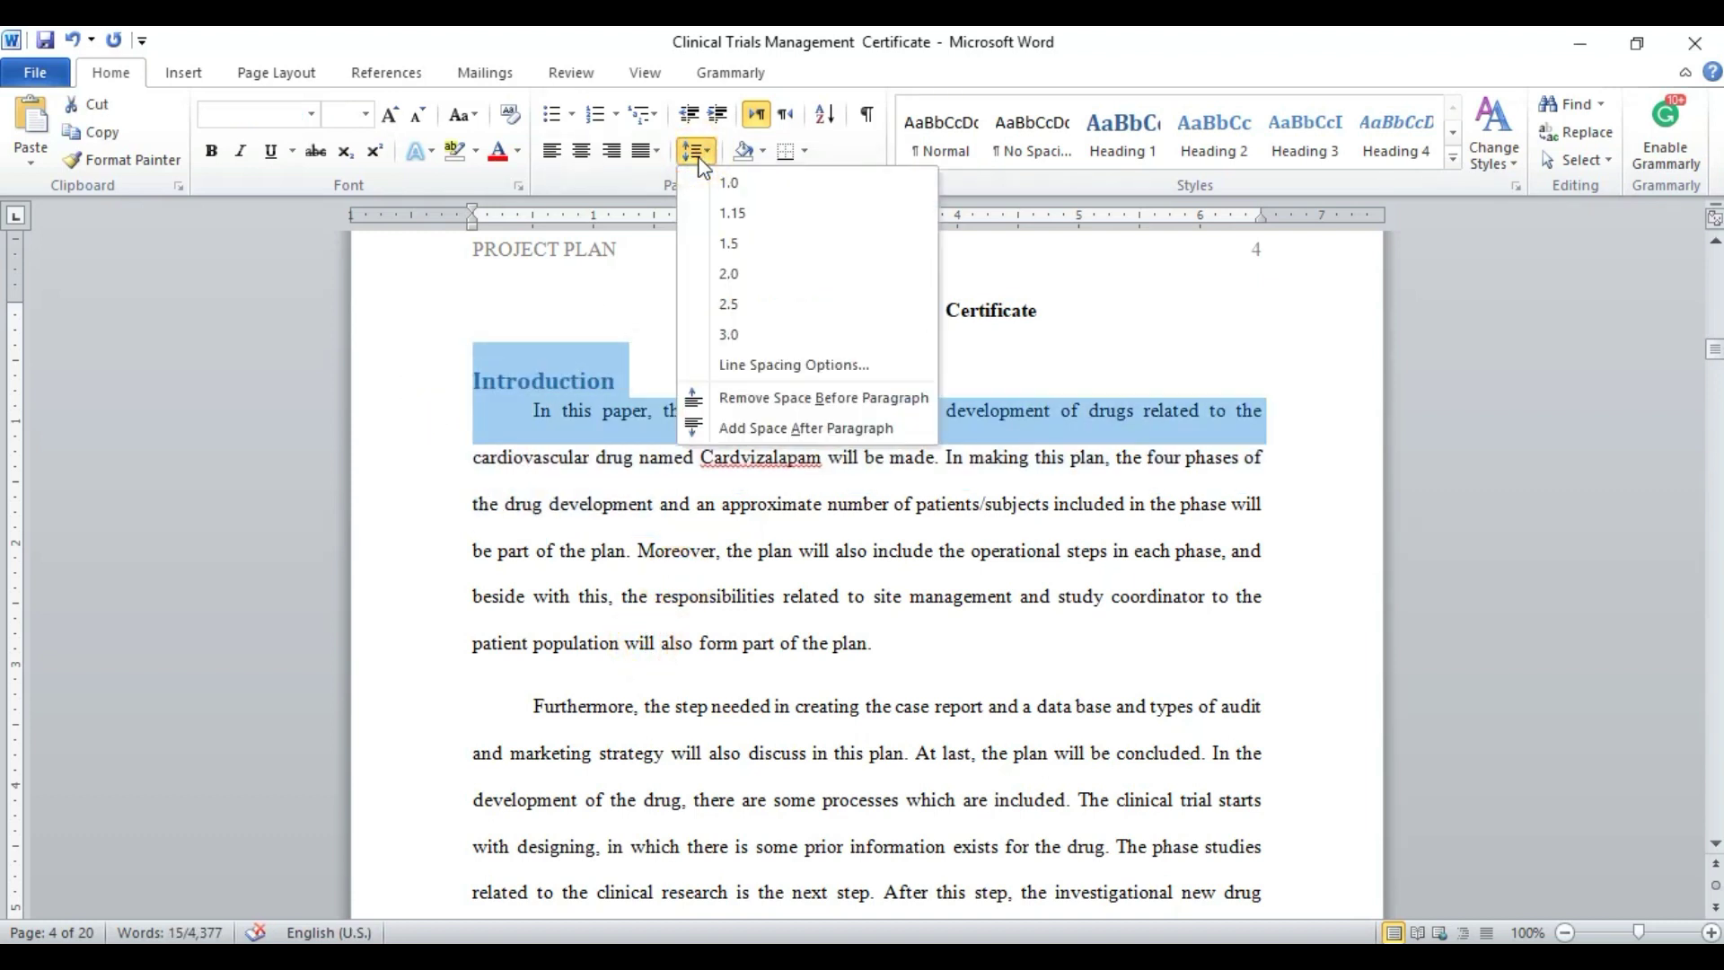
click(674, 558)
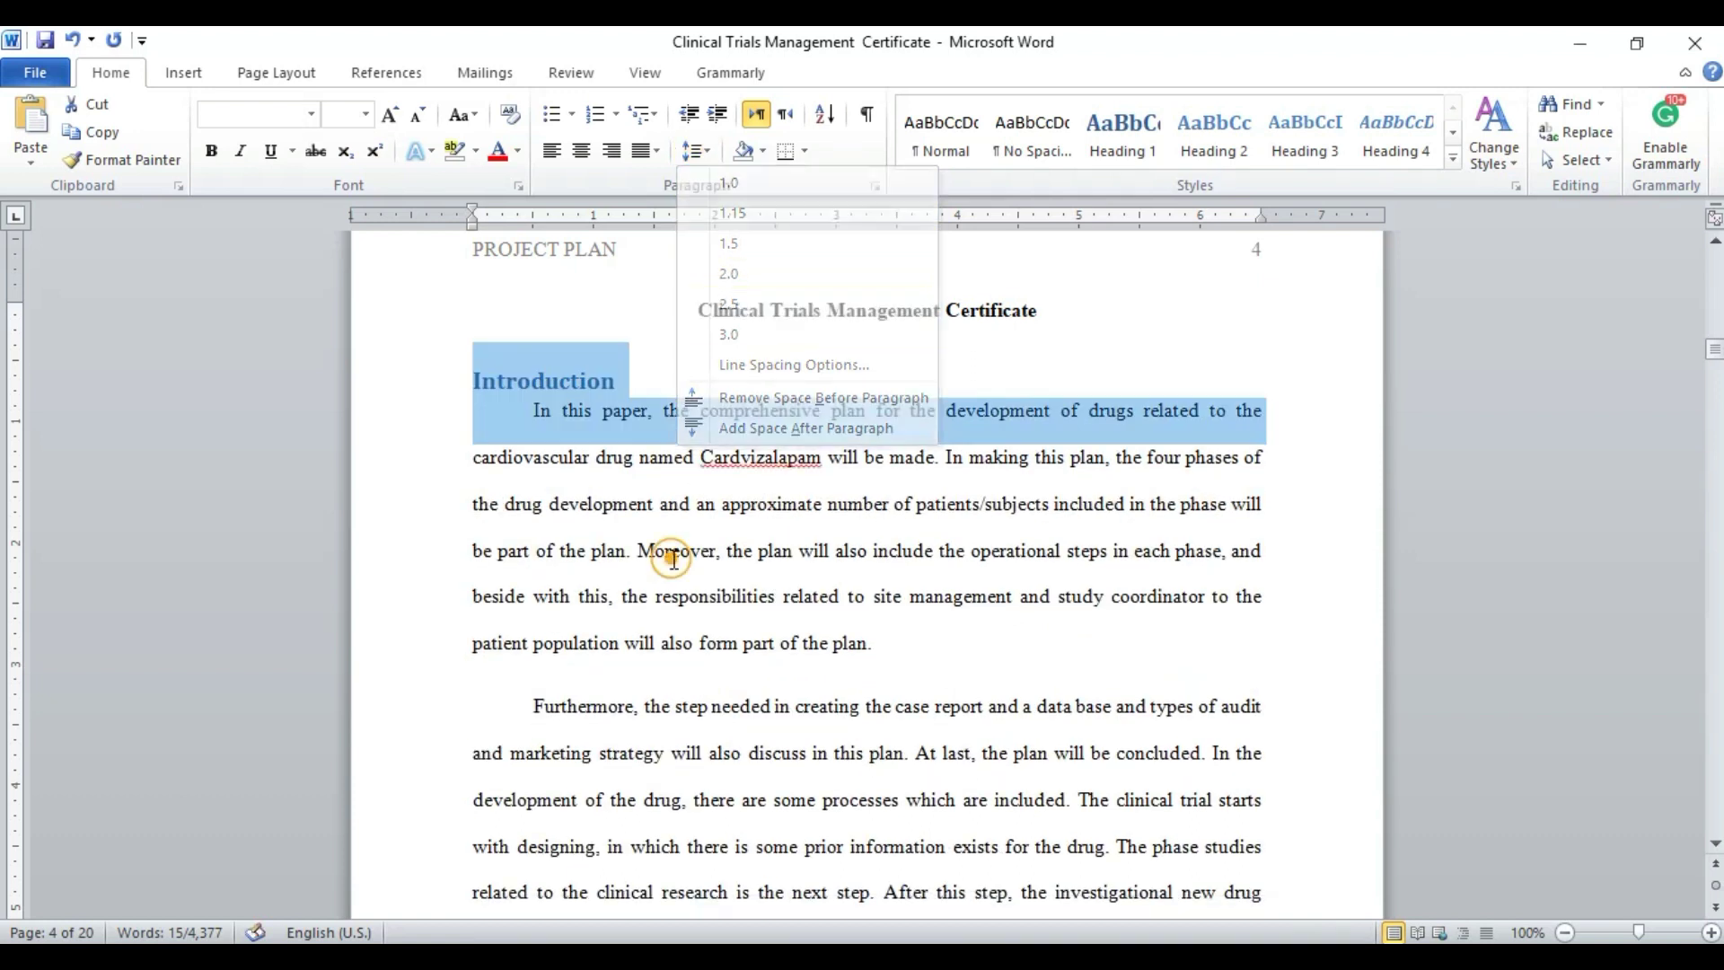
click(673, 559)
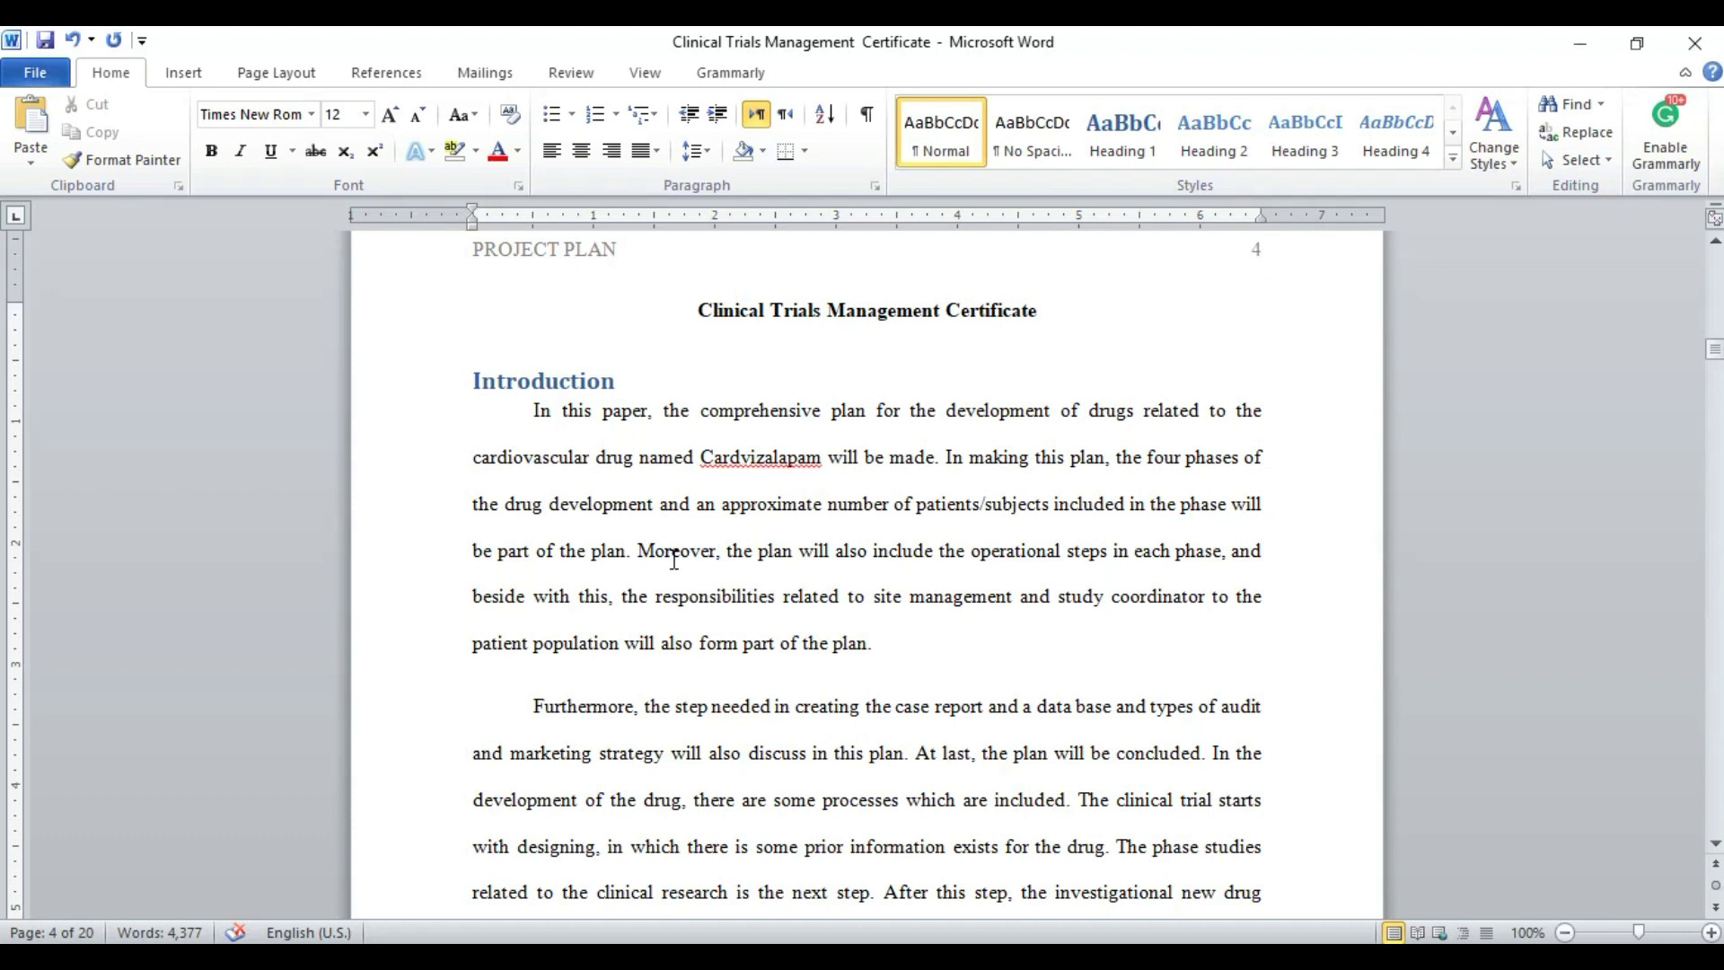
Format the text of the whole document in Times New Roman, size 12
key(ctrl+a)
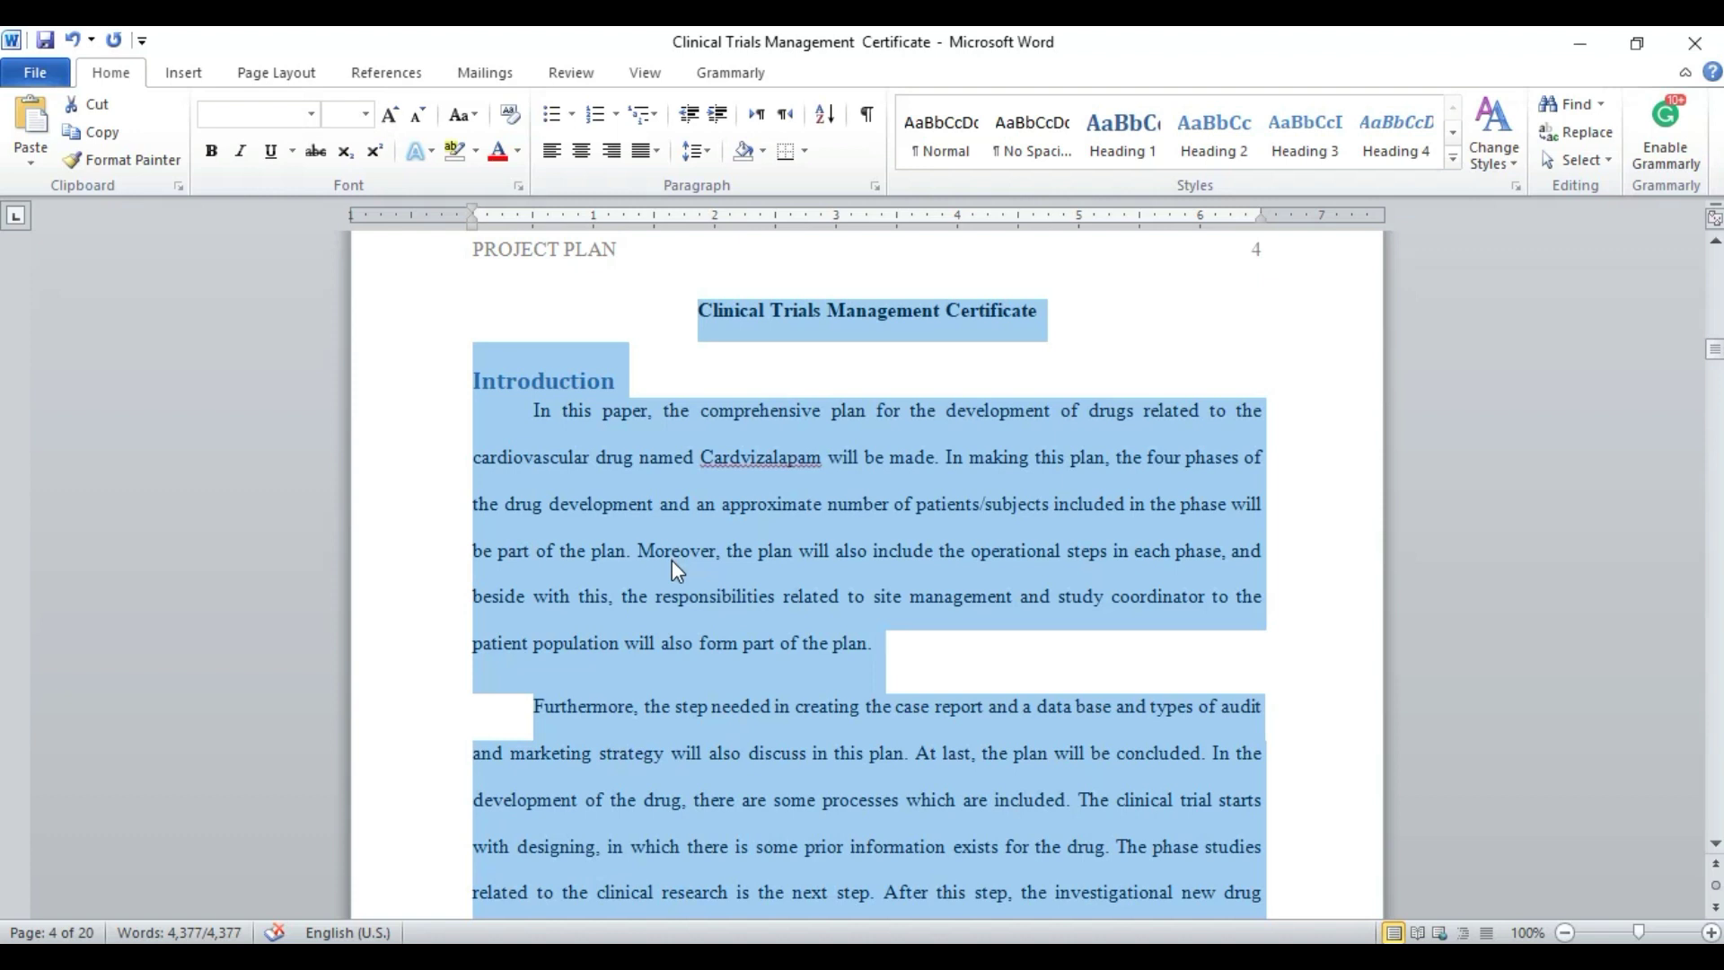
click(311, 114)
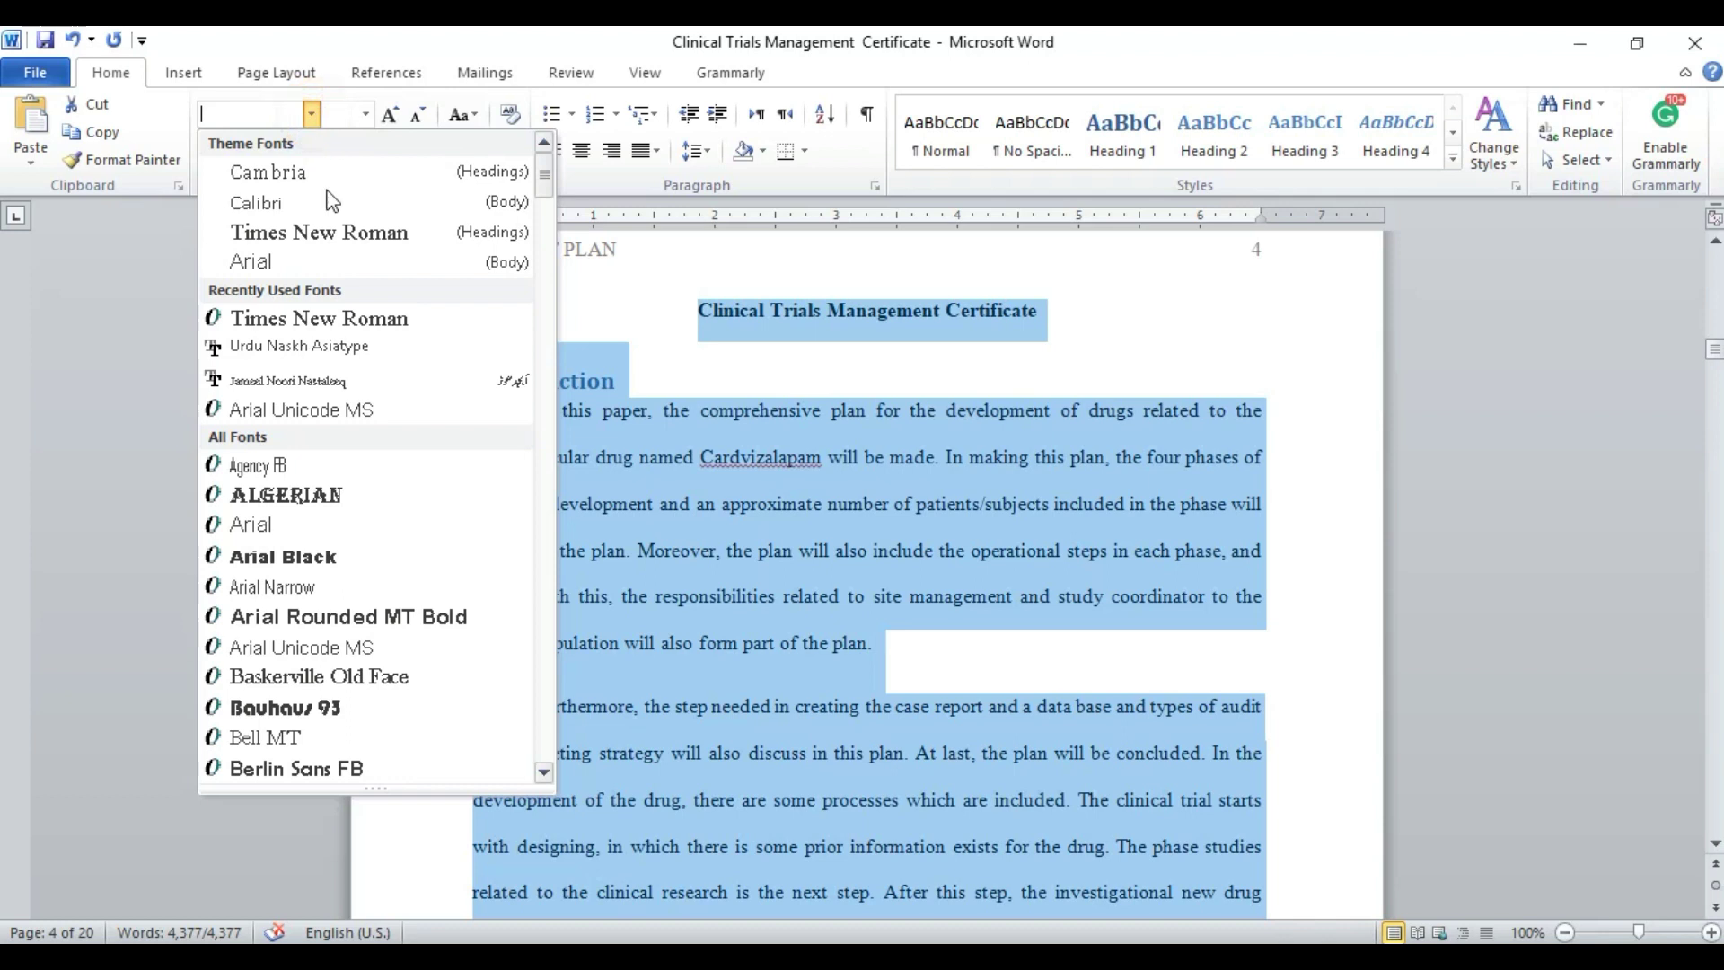
click(326, 321)
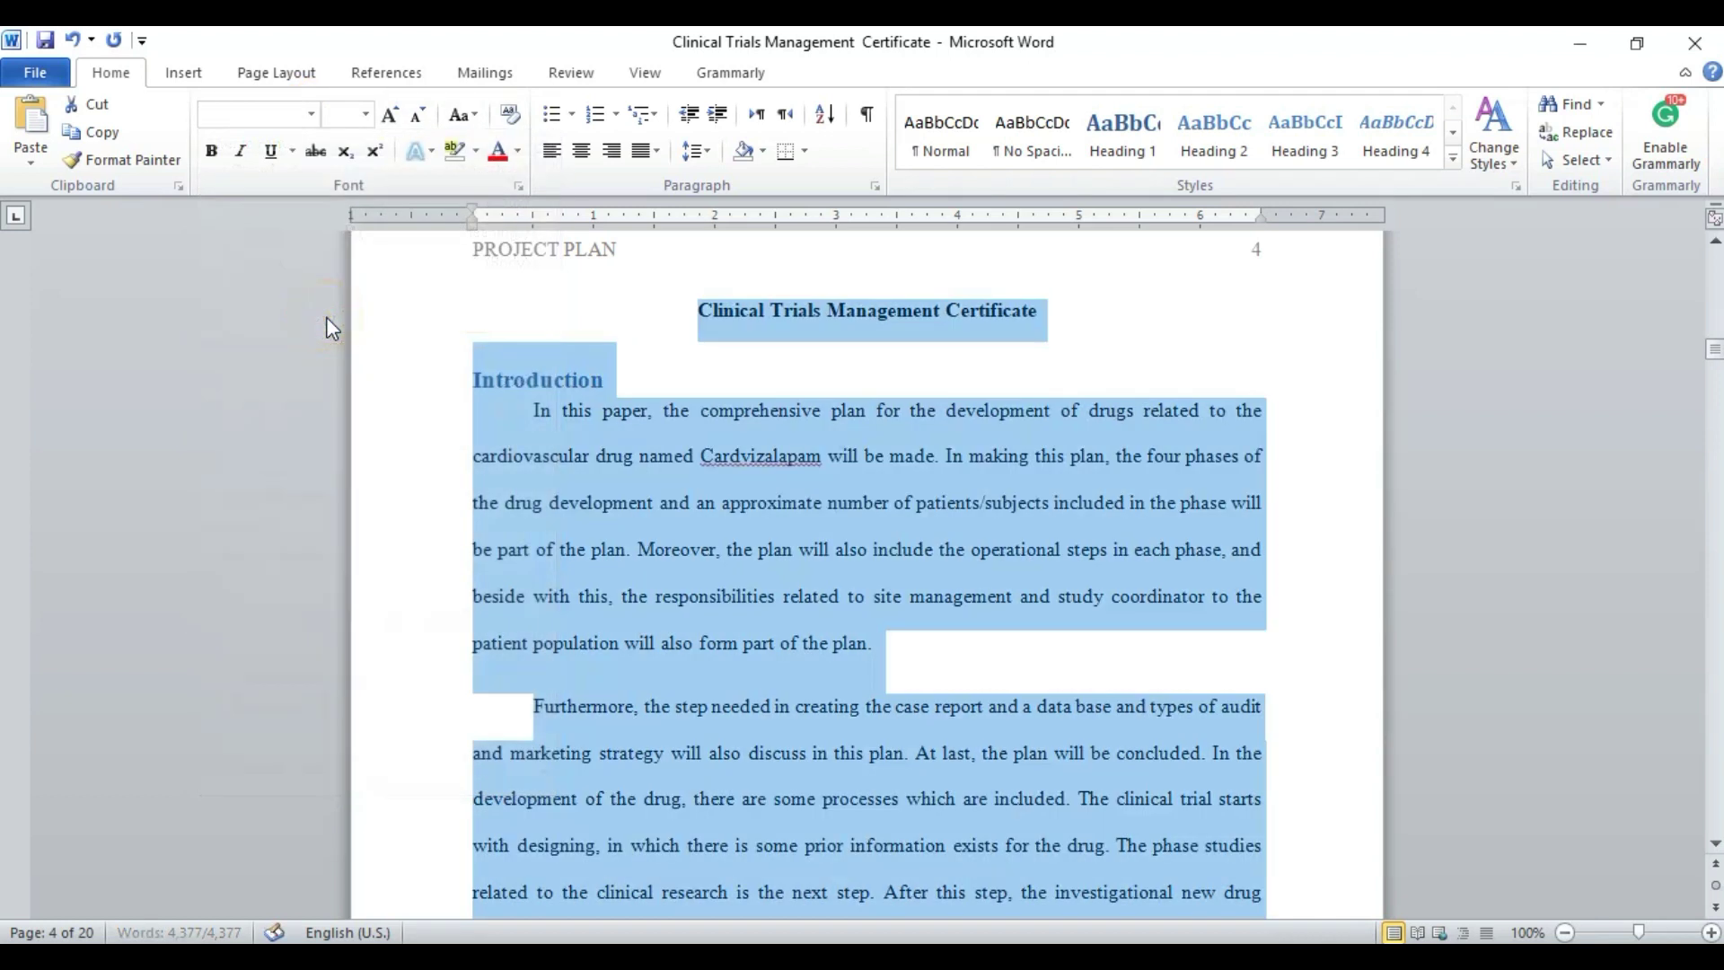
click(365, 114)
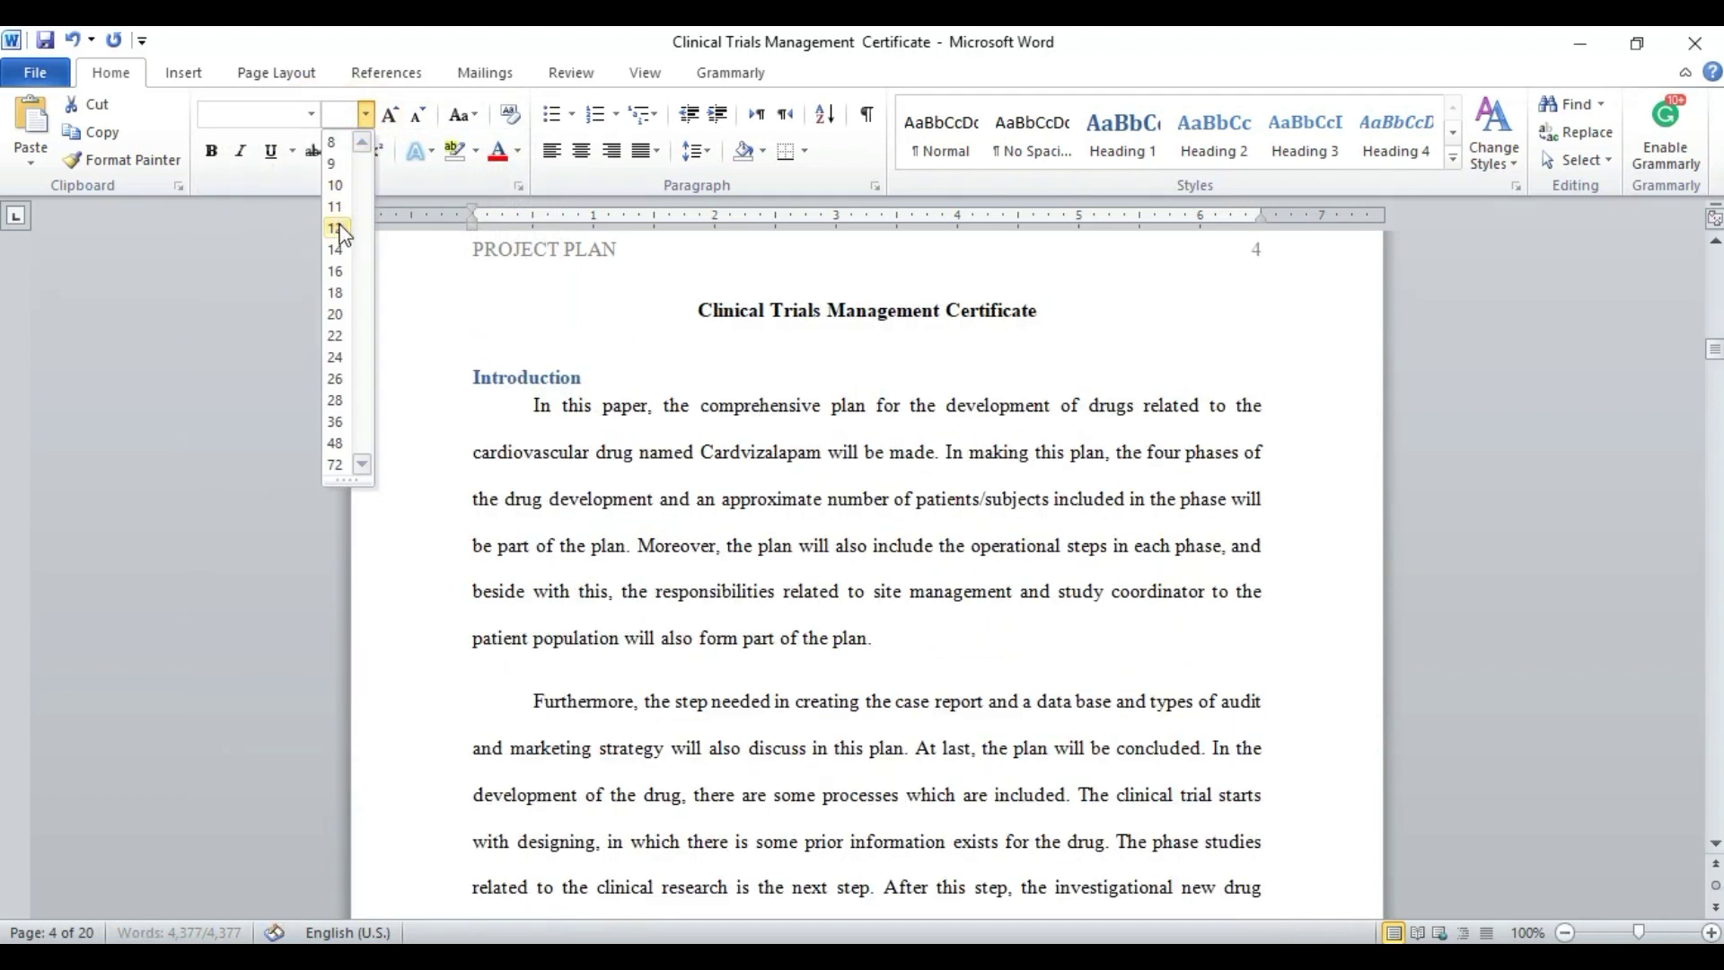
click(338, 228)
Set the whole document's line spacing to 2.0 and its font color to black, and deselect the text
click(690, 152)
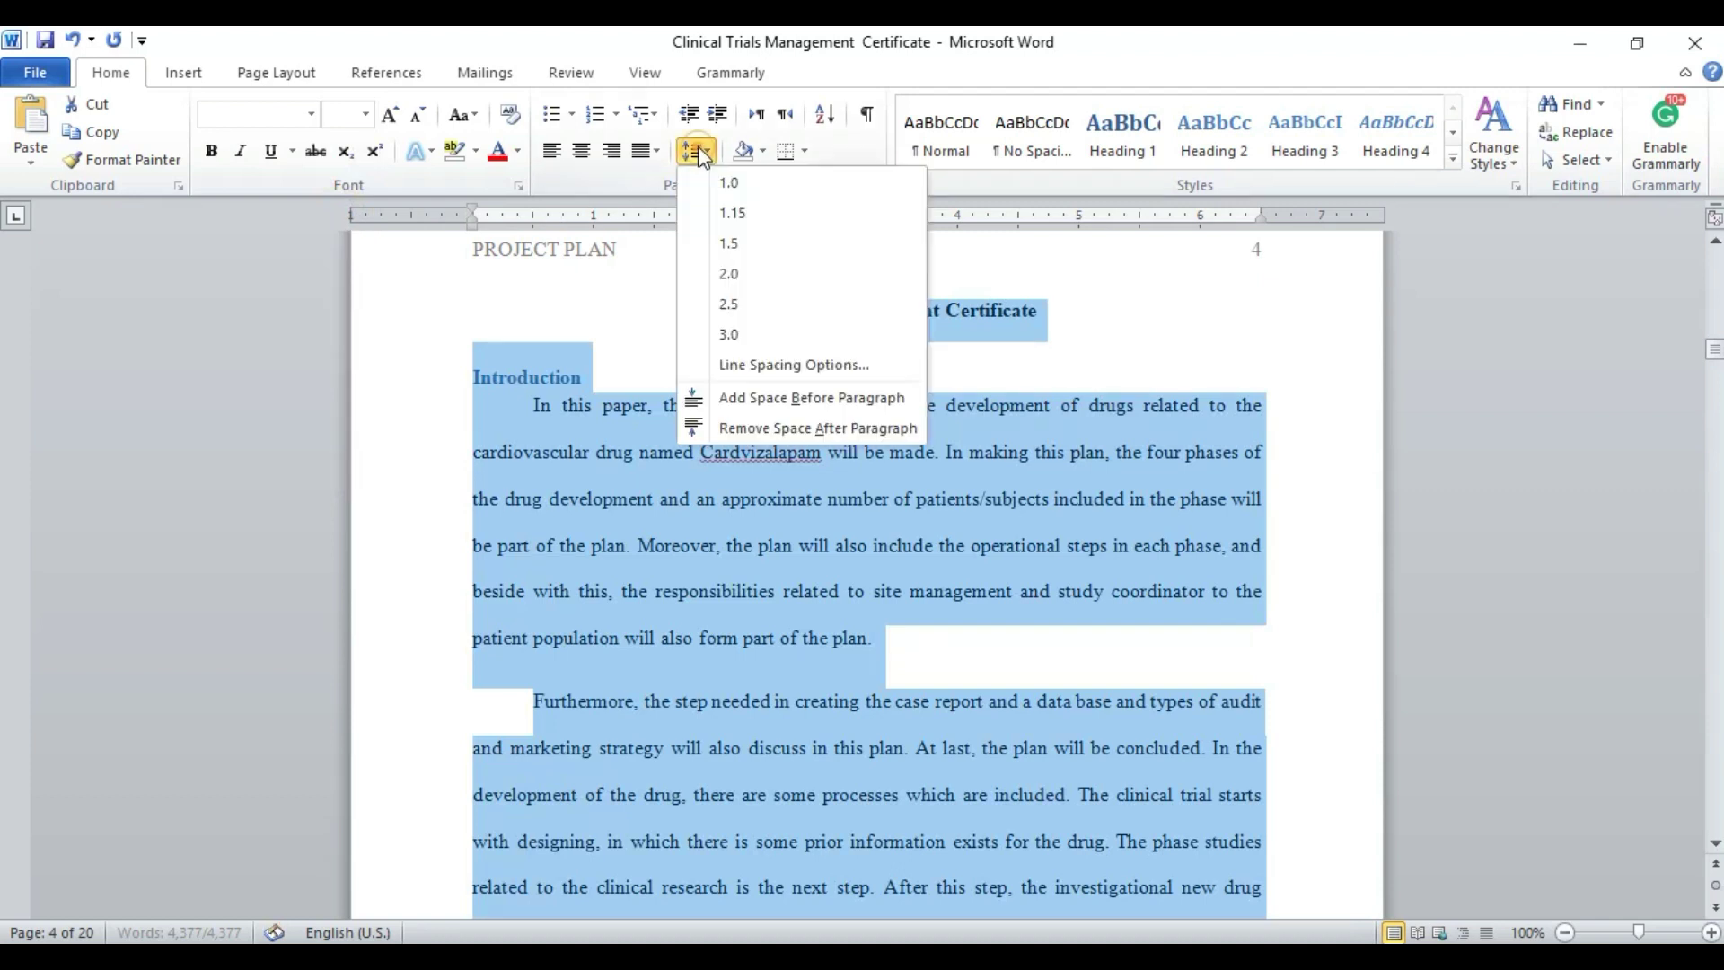
click(713, 277)
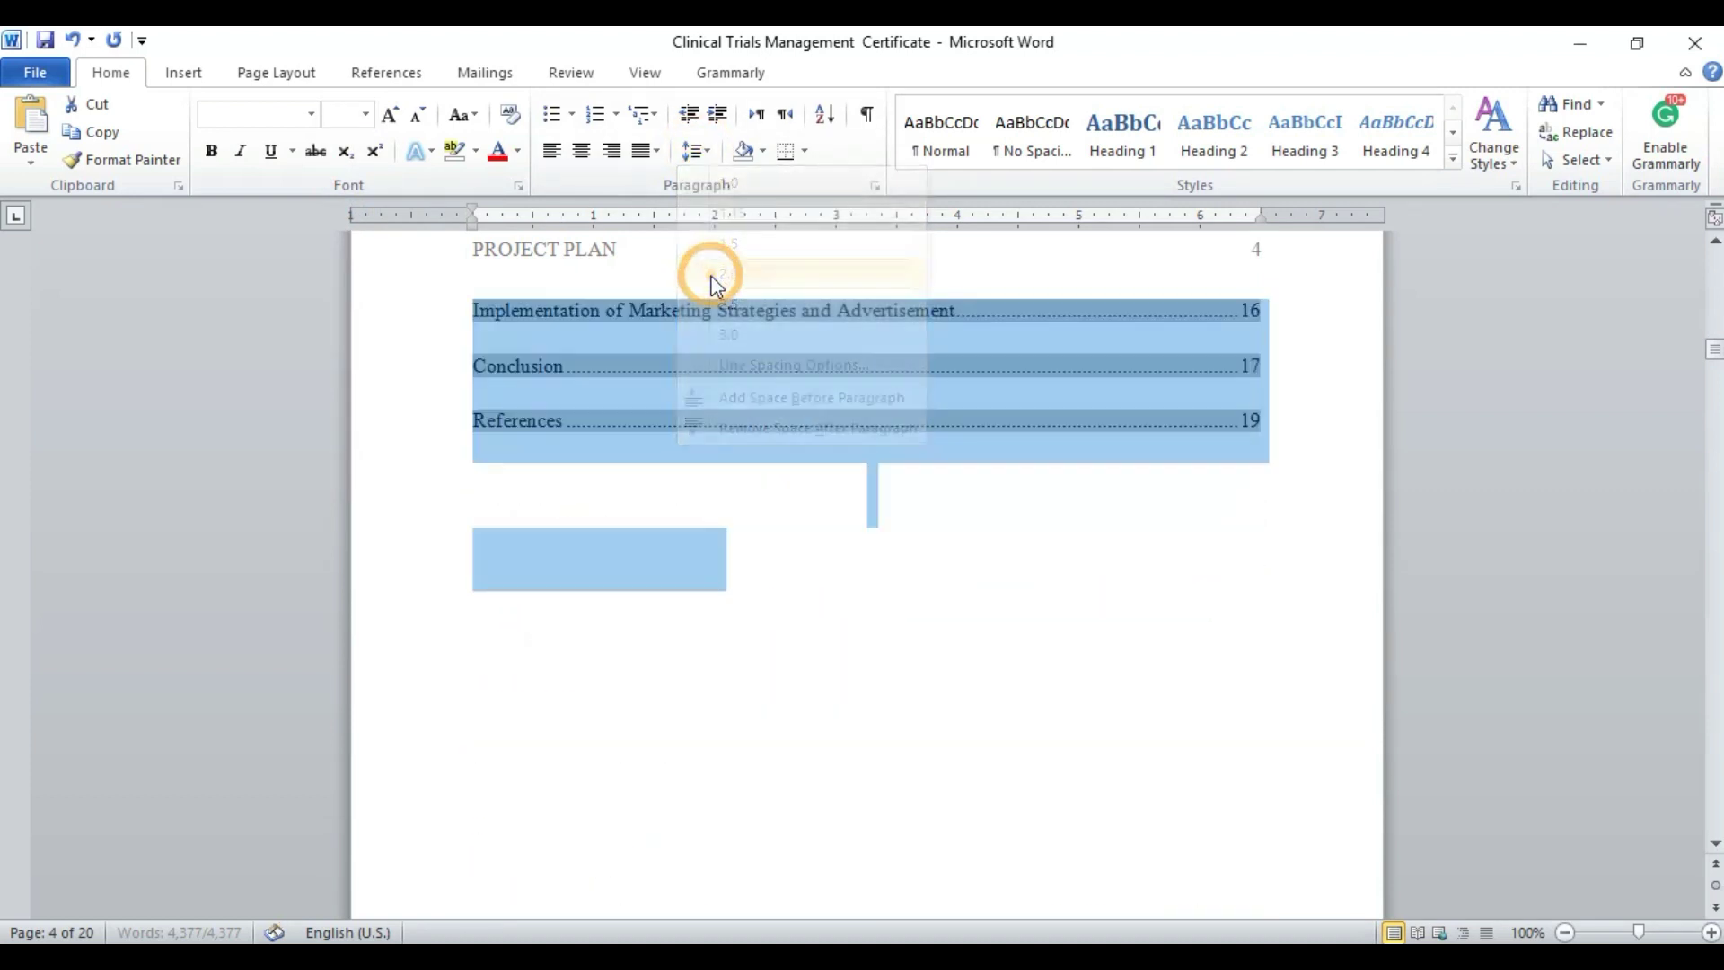
click(520, 151)
click(527, 185)
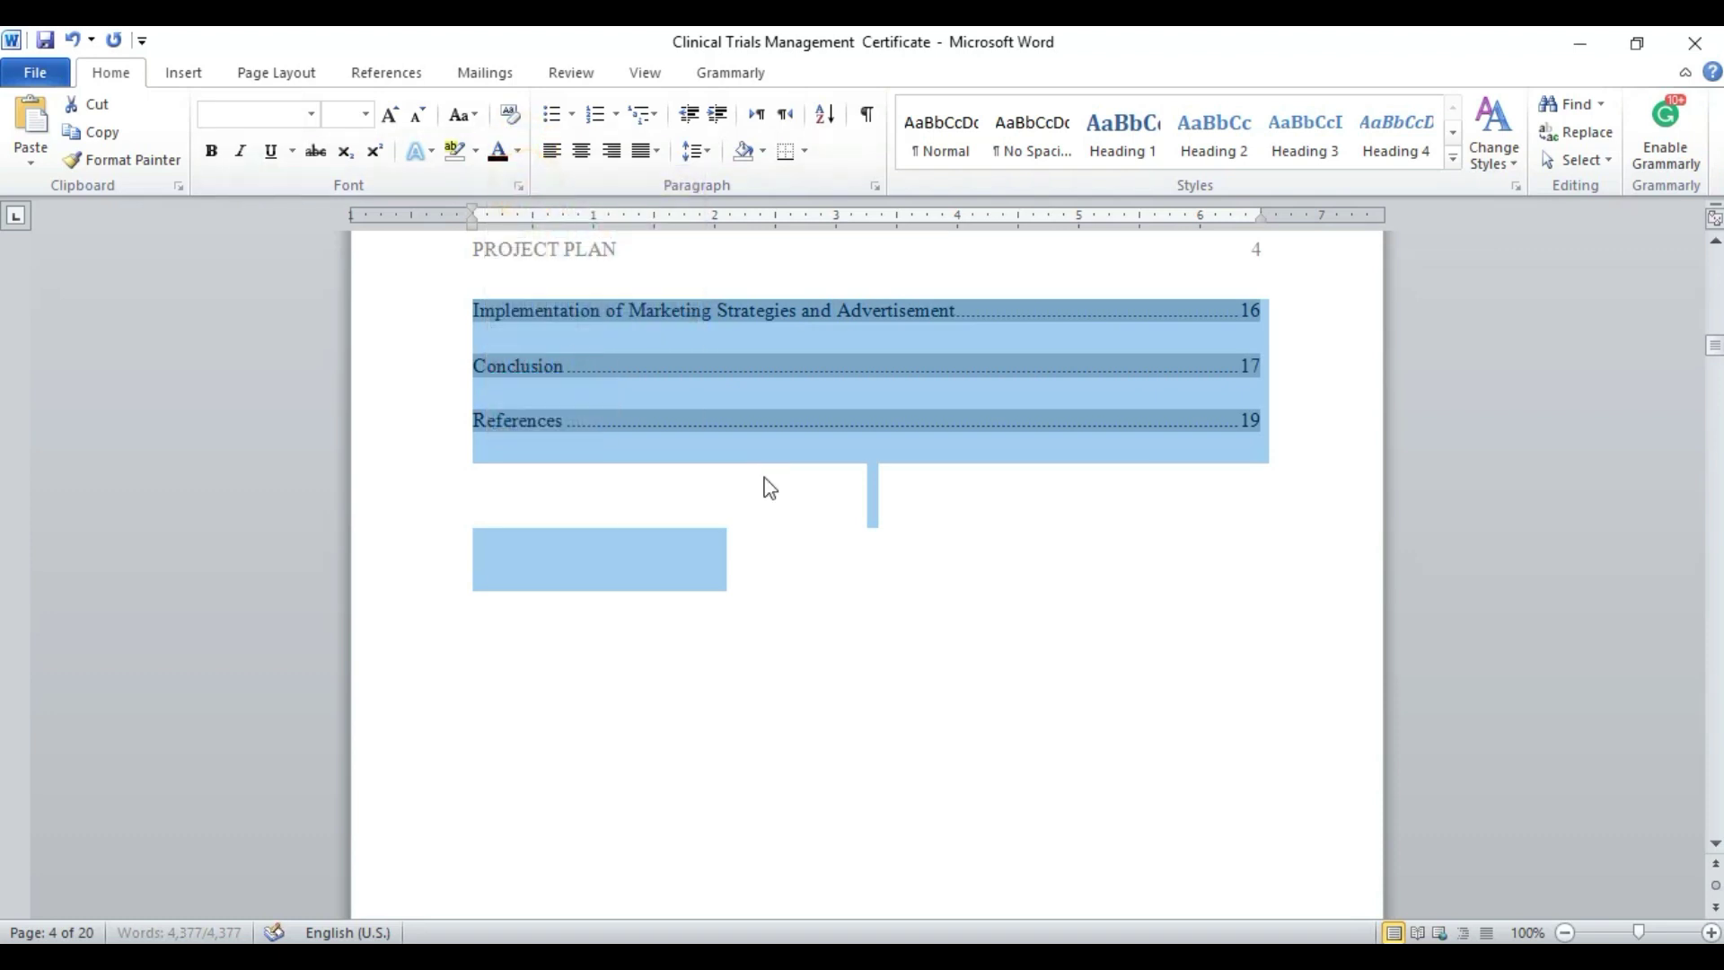
scroll(772, 494, down, 20)
click(776, 597)
Look over the formatting of the body sections from Introduction through Phase Three, and return to the contents page
scroll(776, 589, down, 20)
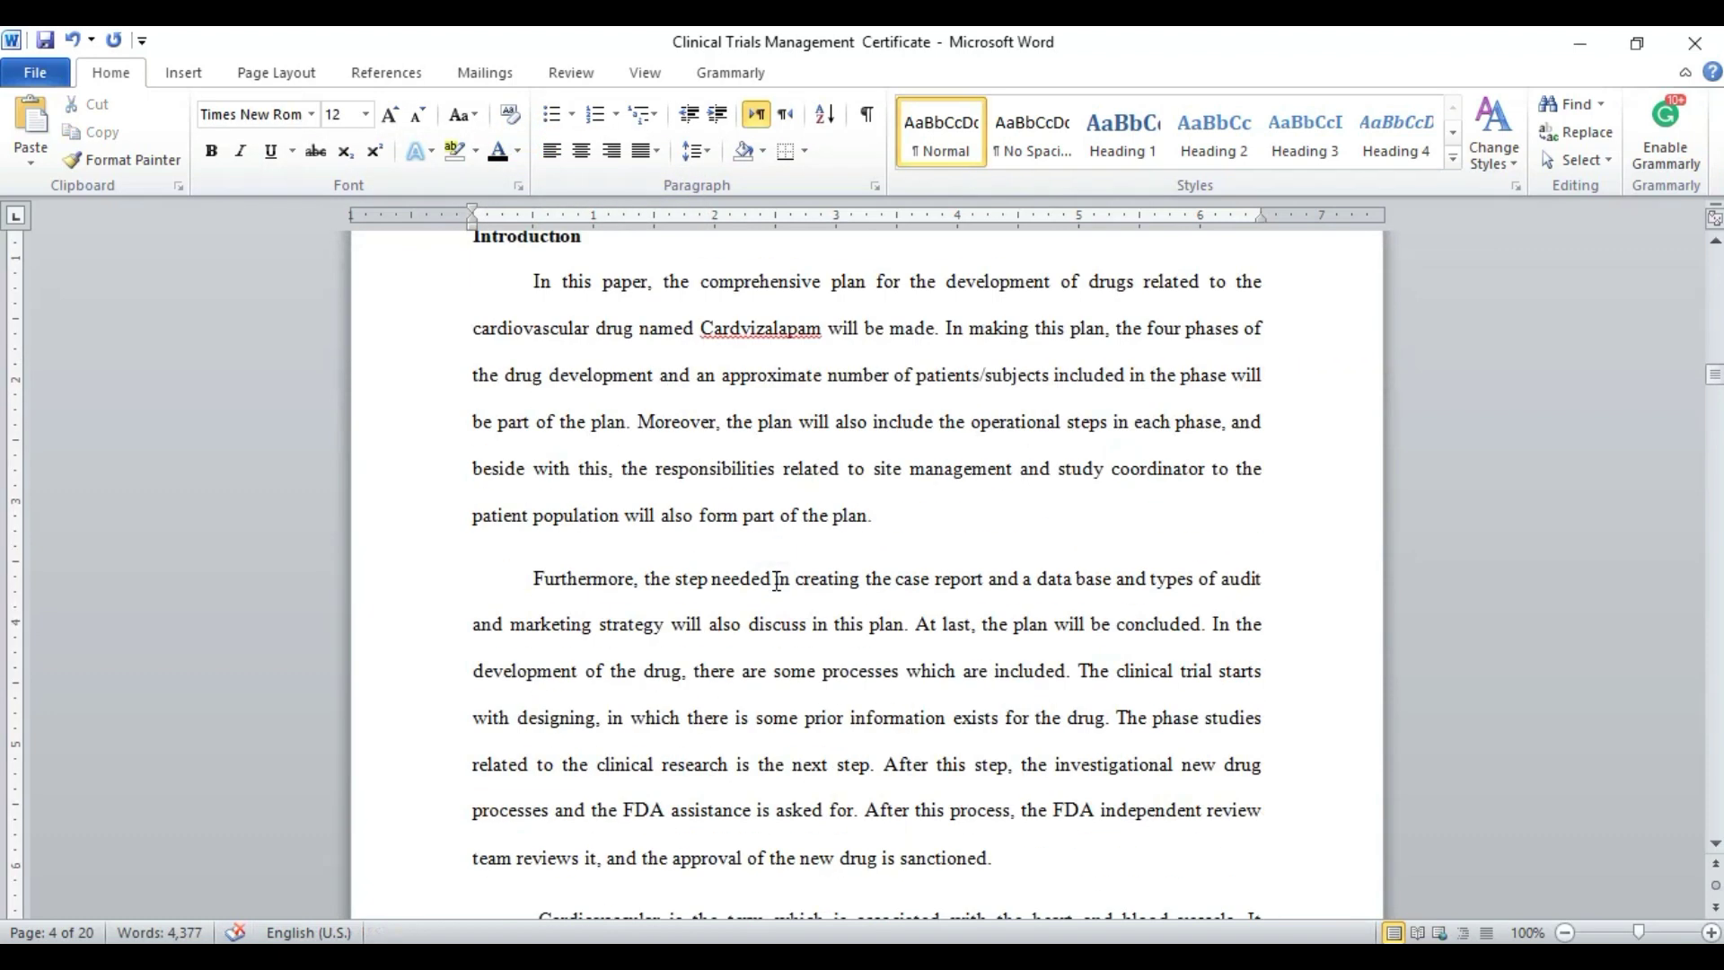
scroll(777, 582, down, 12)
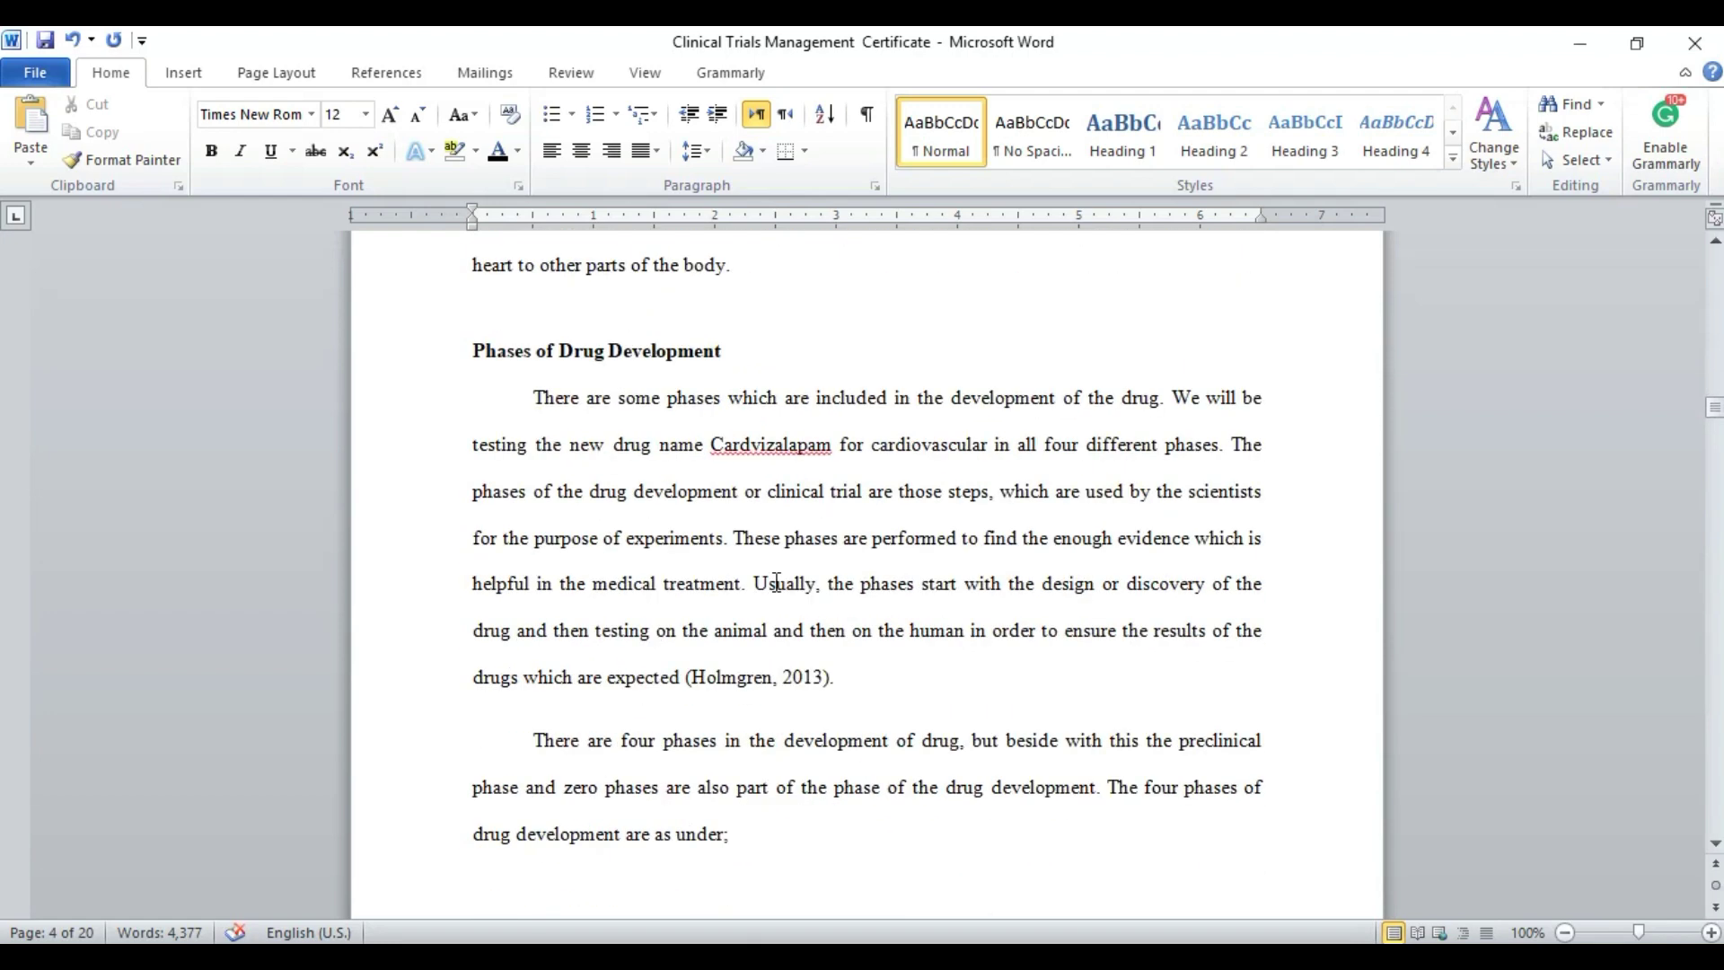
scroll(777, 588, down, 15)
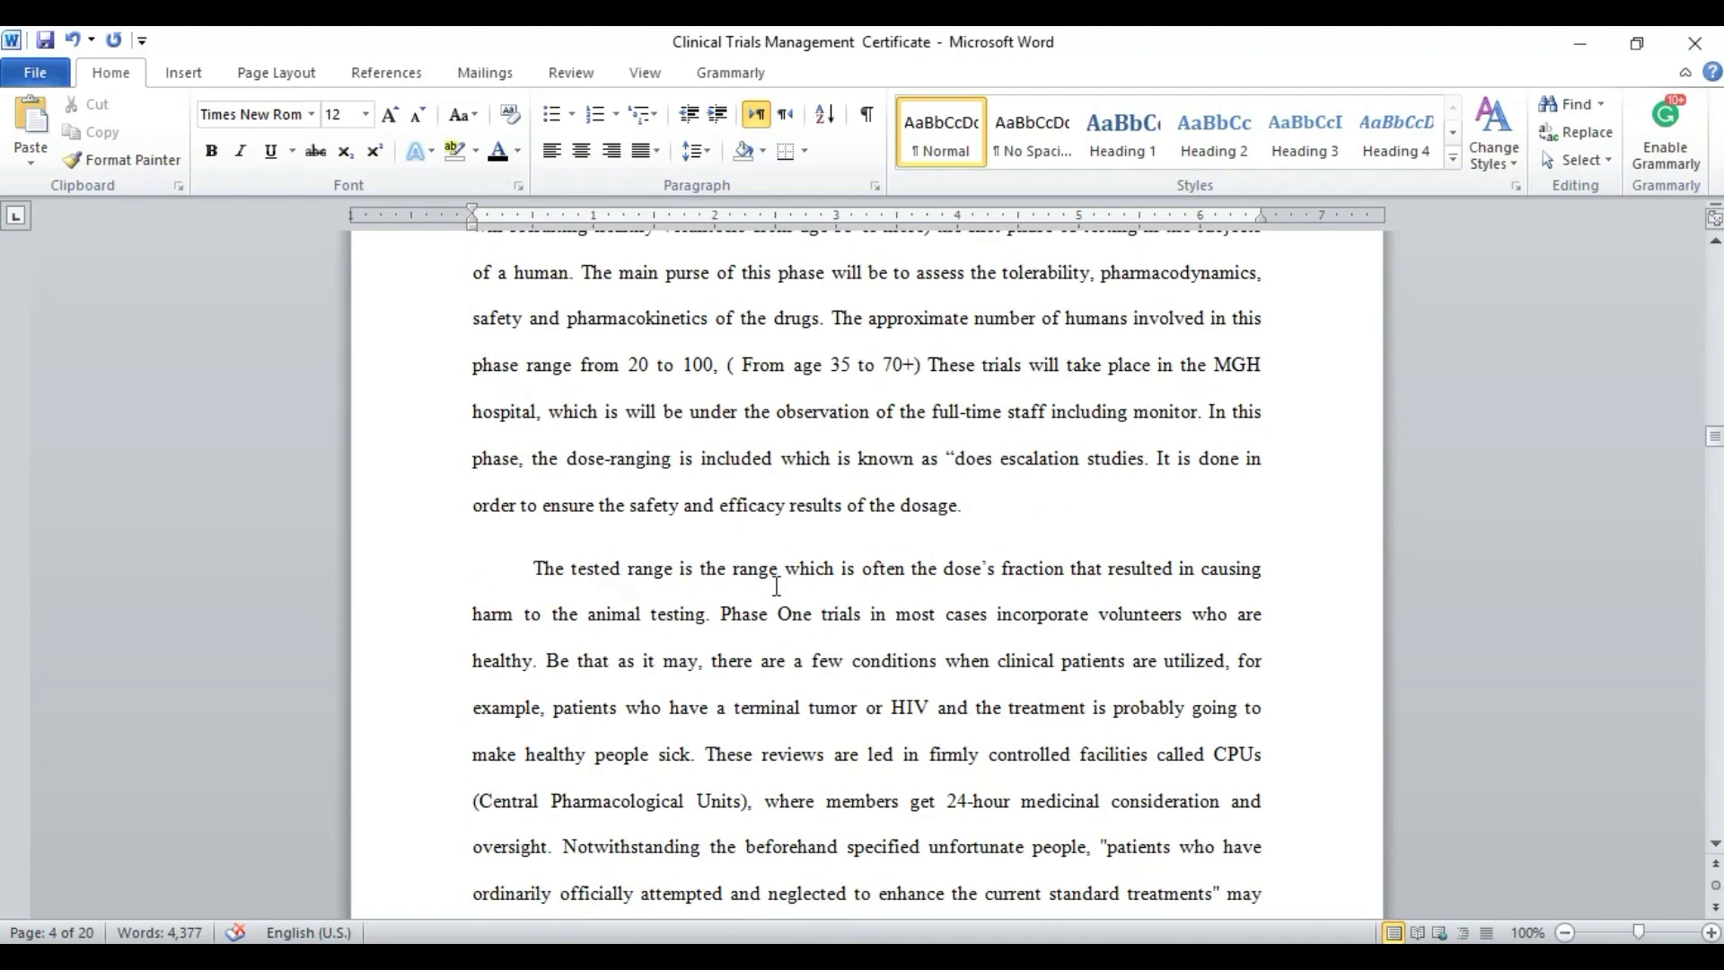
scroll(779, 595, down, 15)
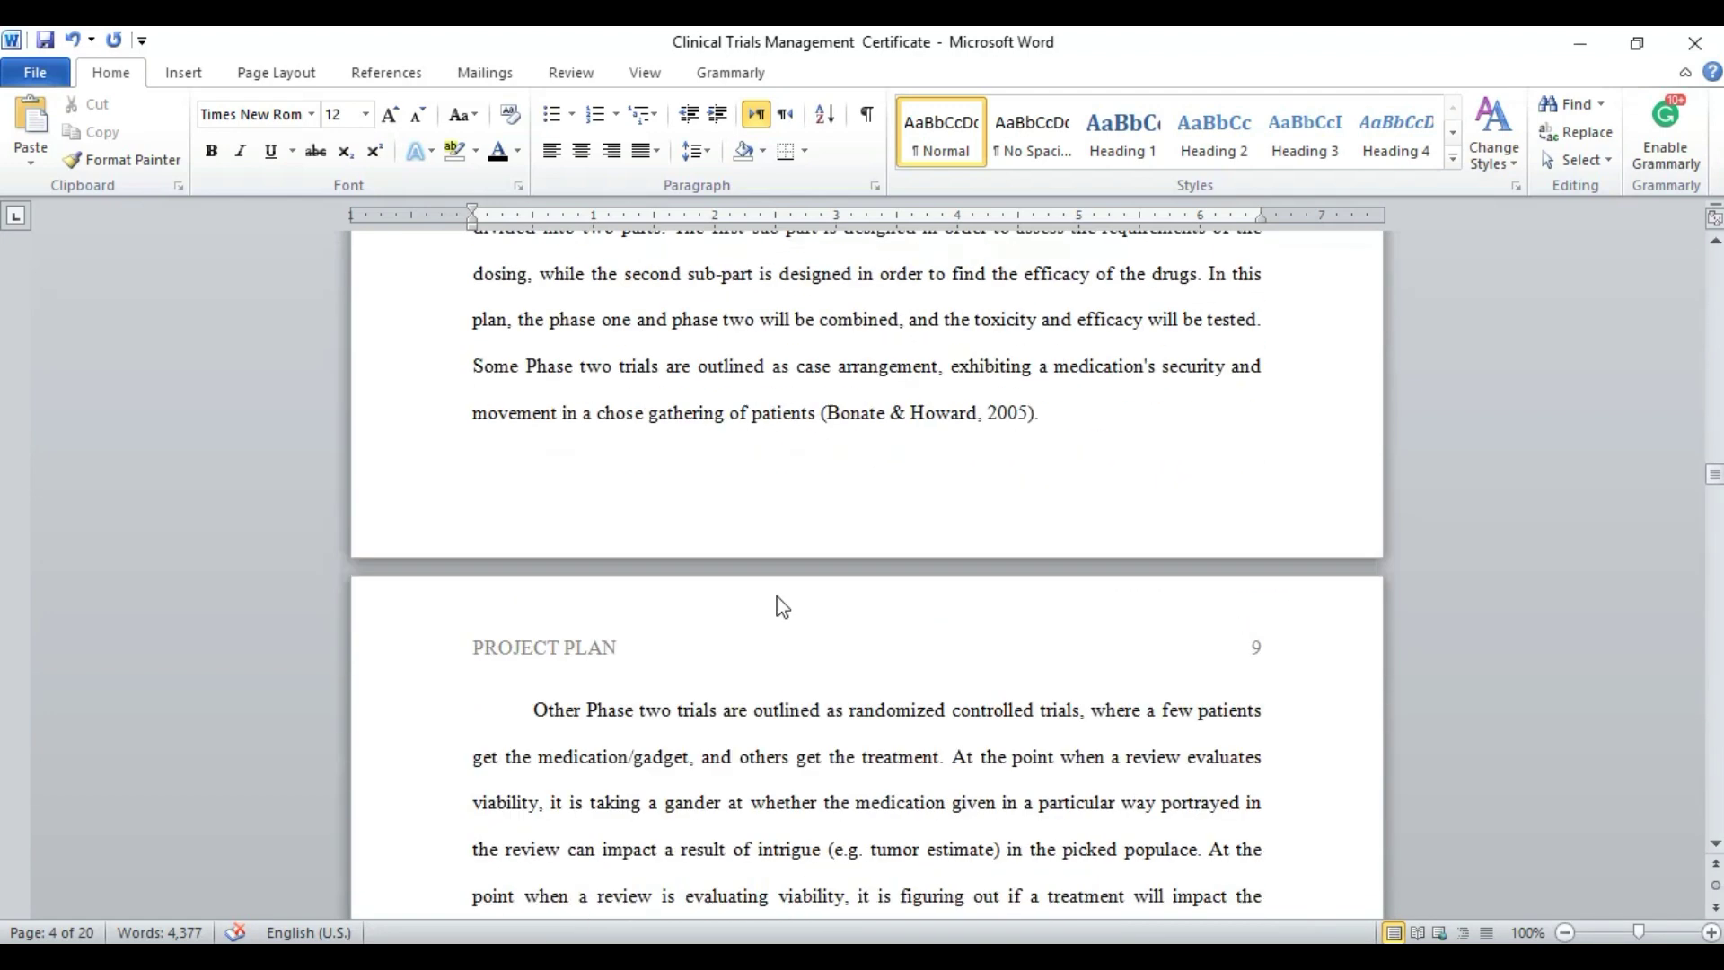
scroll(780, 597, down, 13)
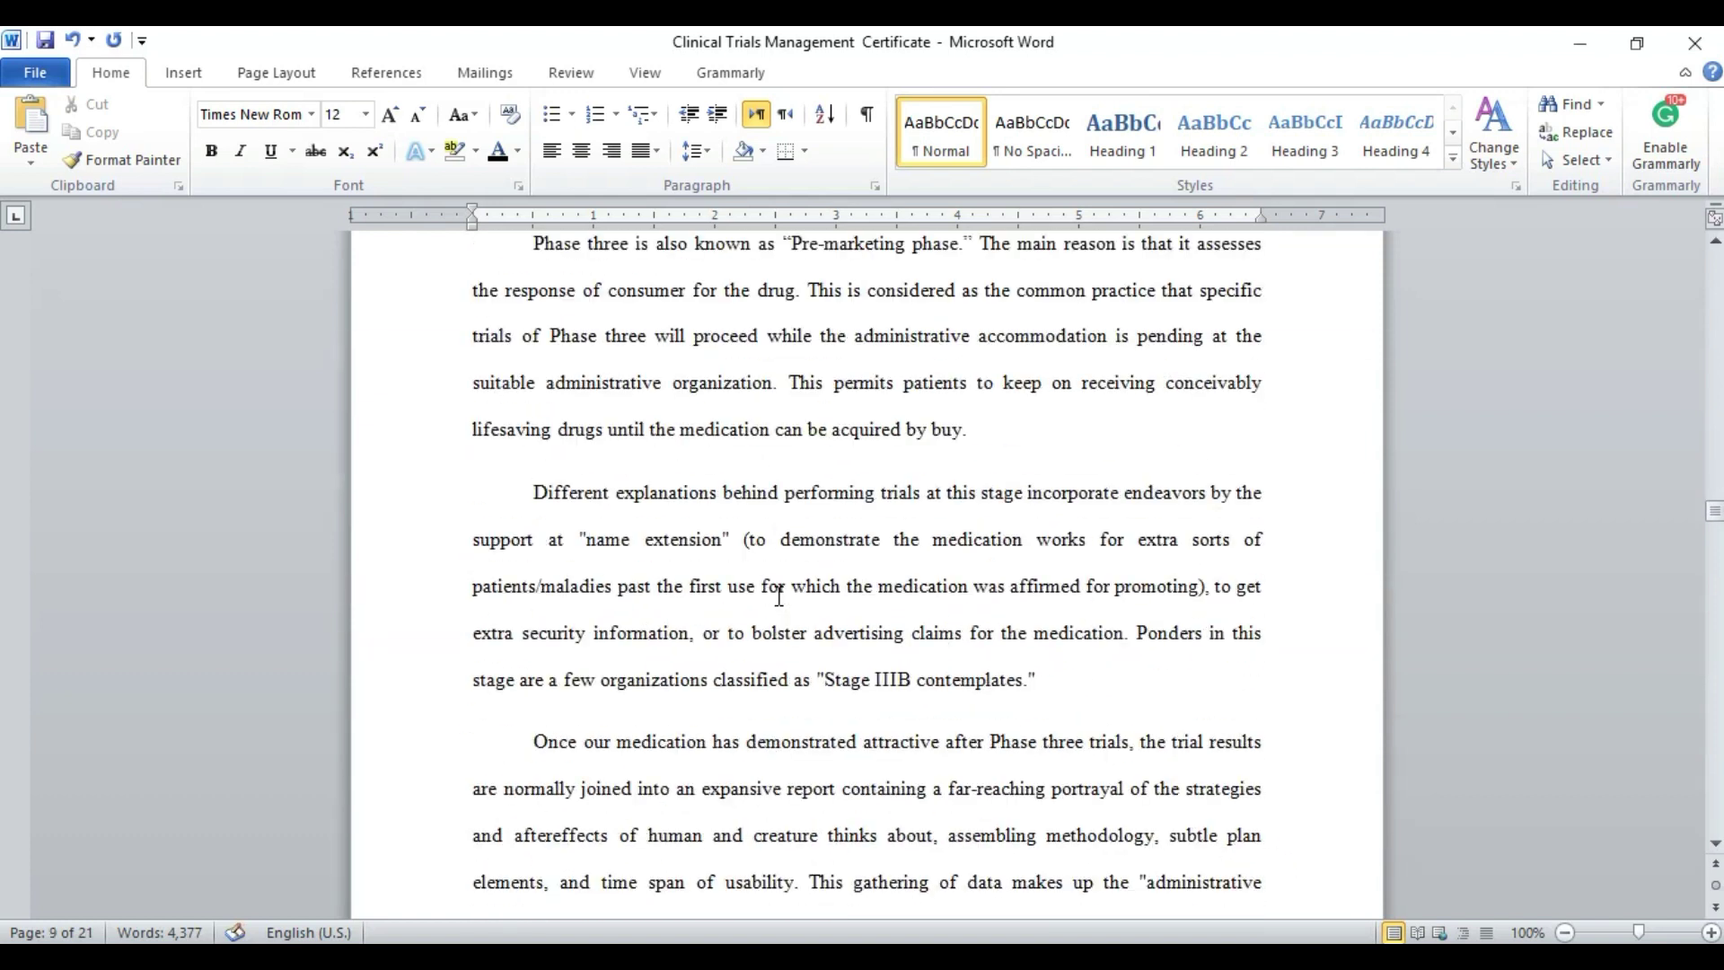
key(ctrl+Home)
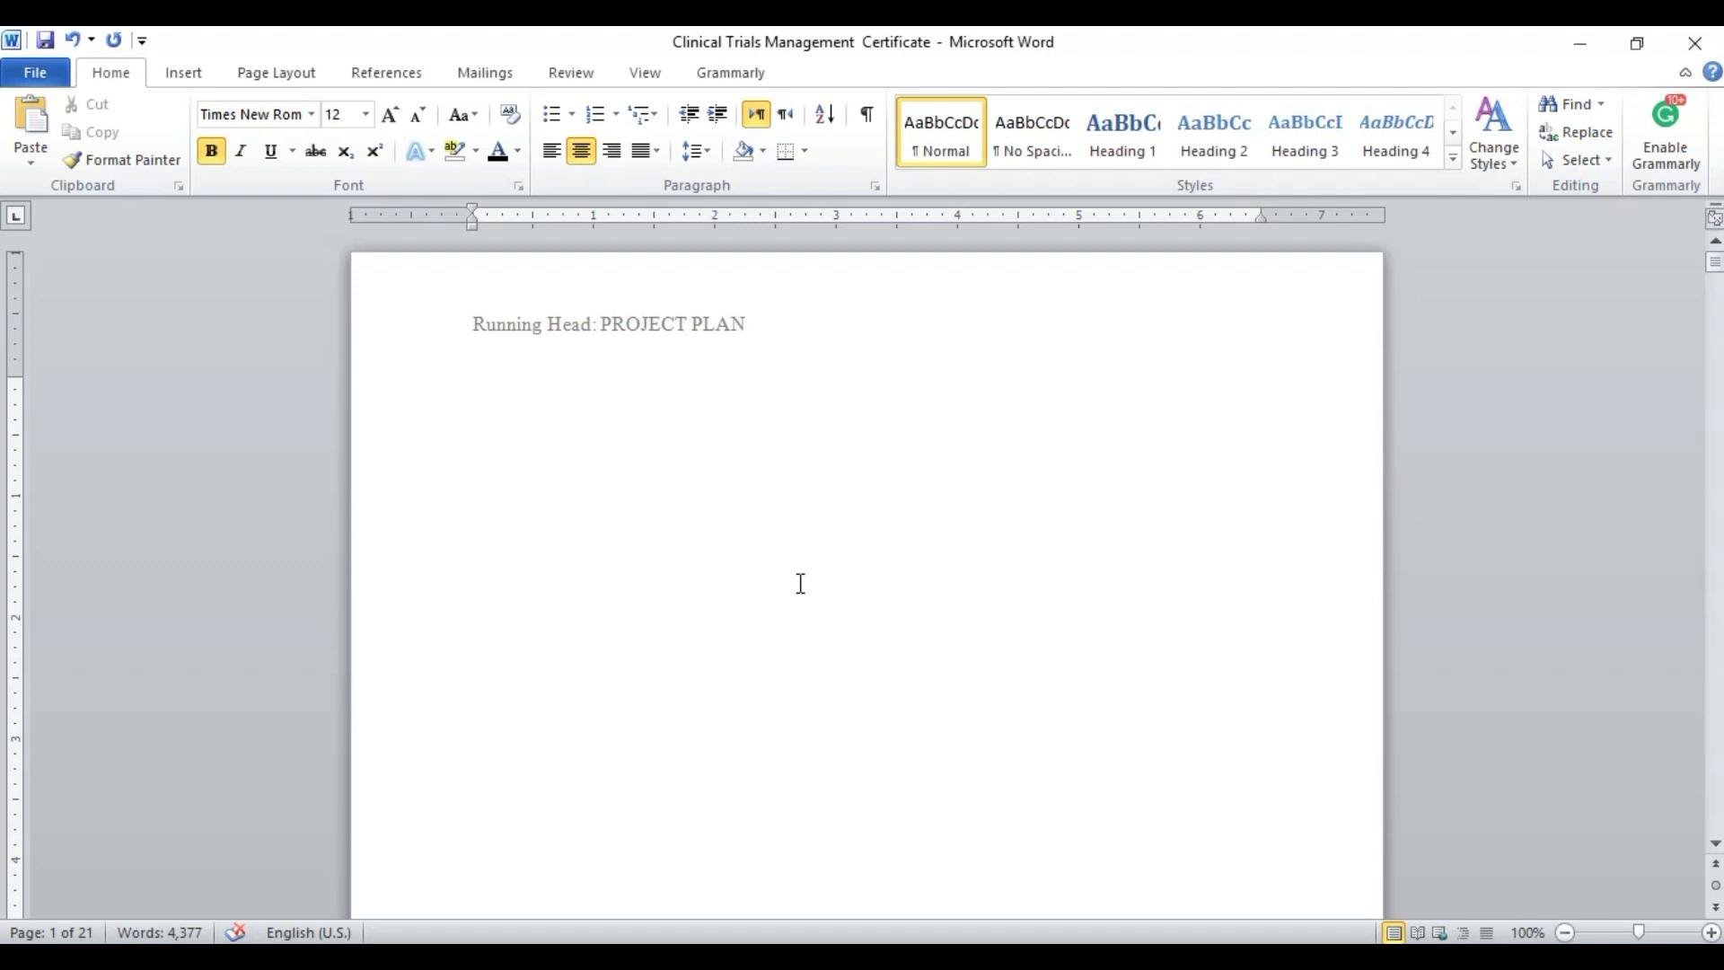
scroll(803, 593, down, 10)
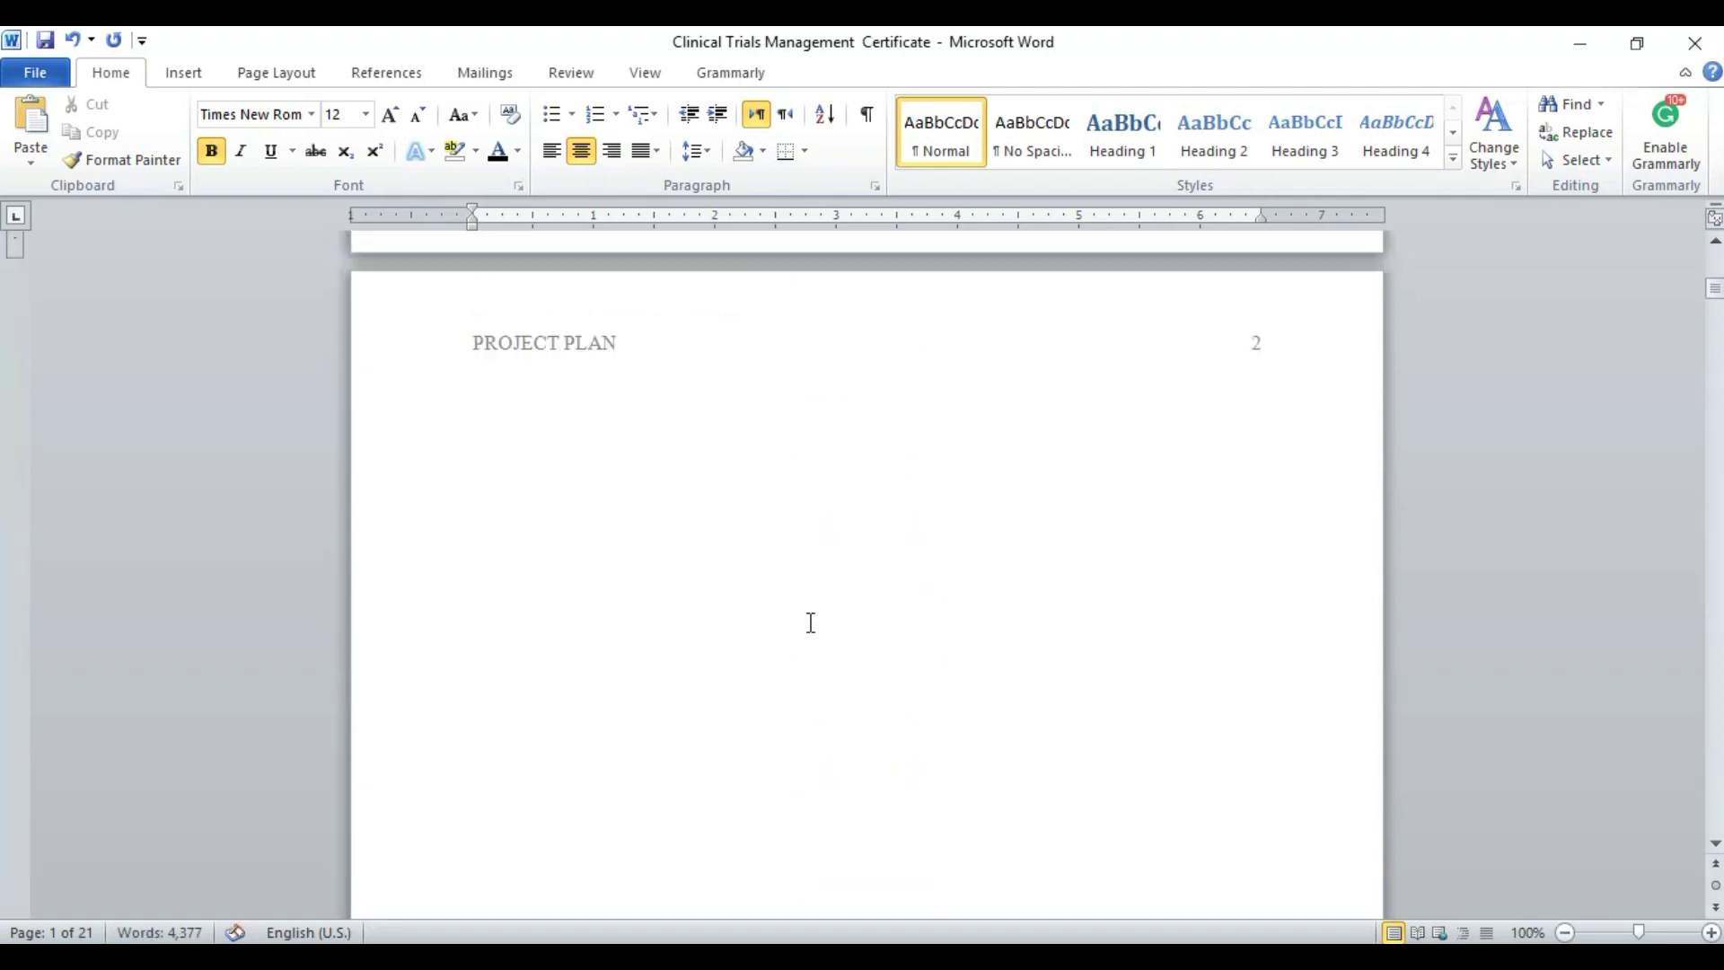
Update the table of contents field with the option to update page numbers only
click(763, 419)
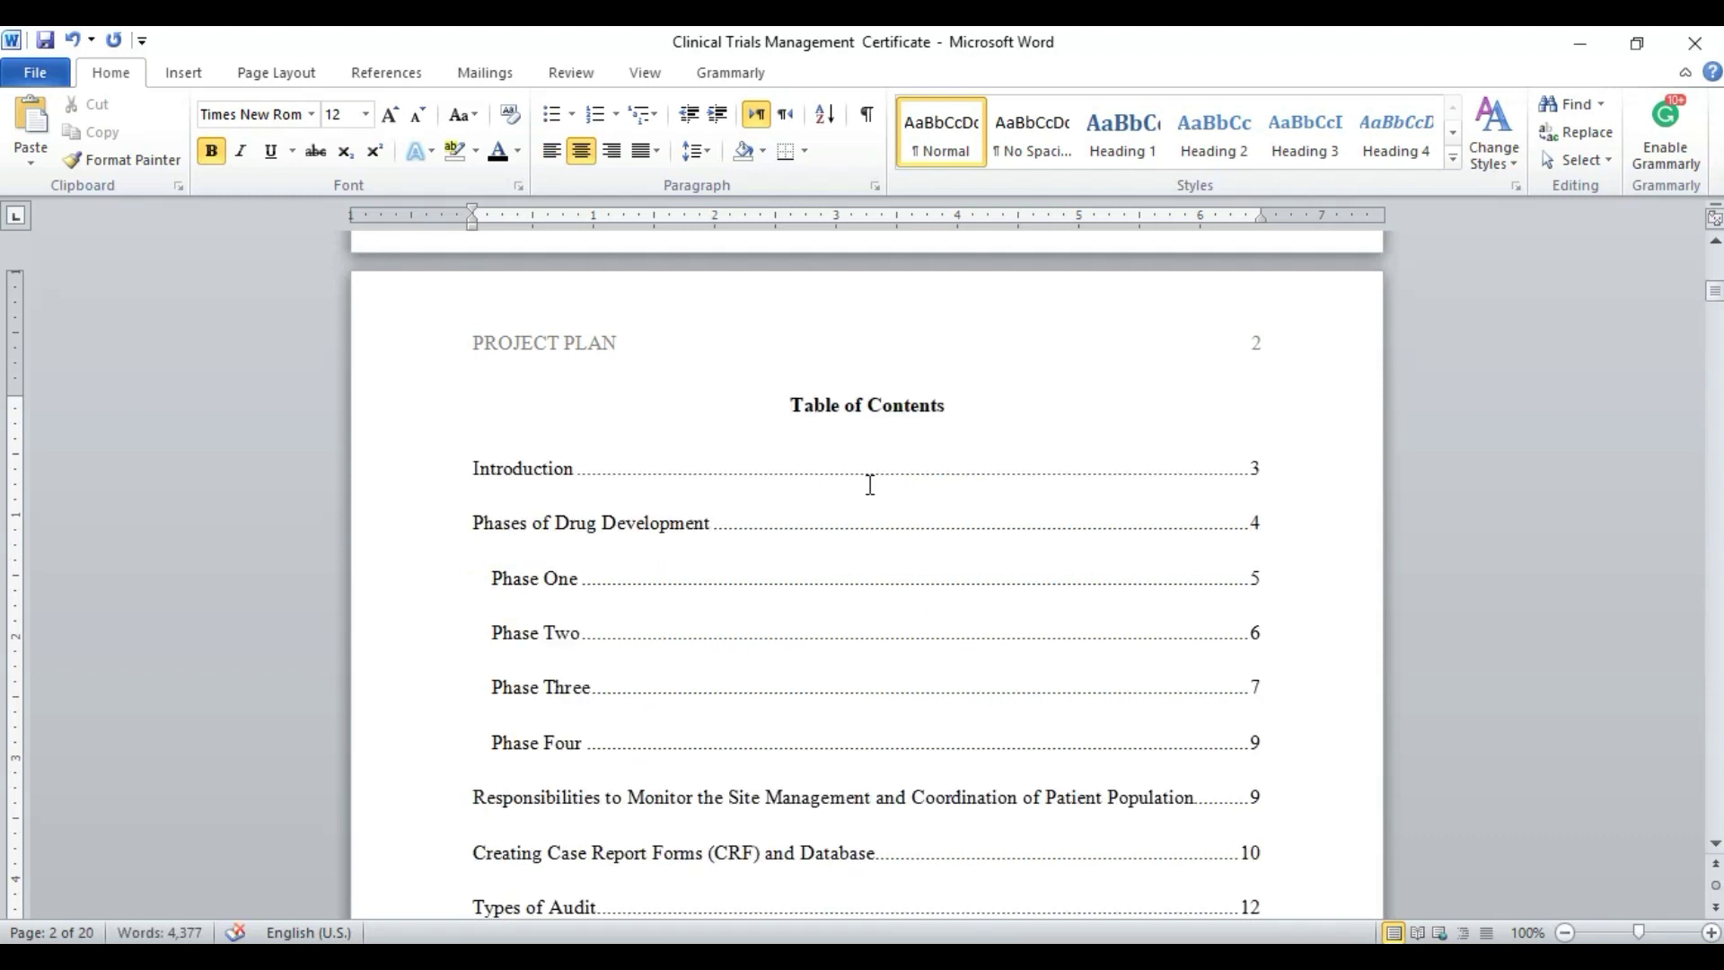
scroll(870, 485, down, 5)
click(867, 483)
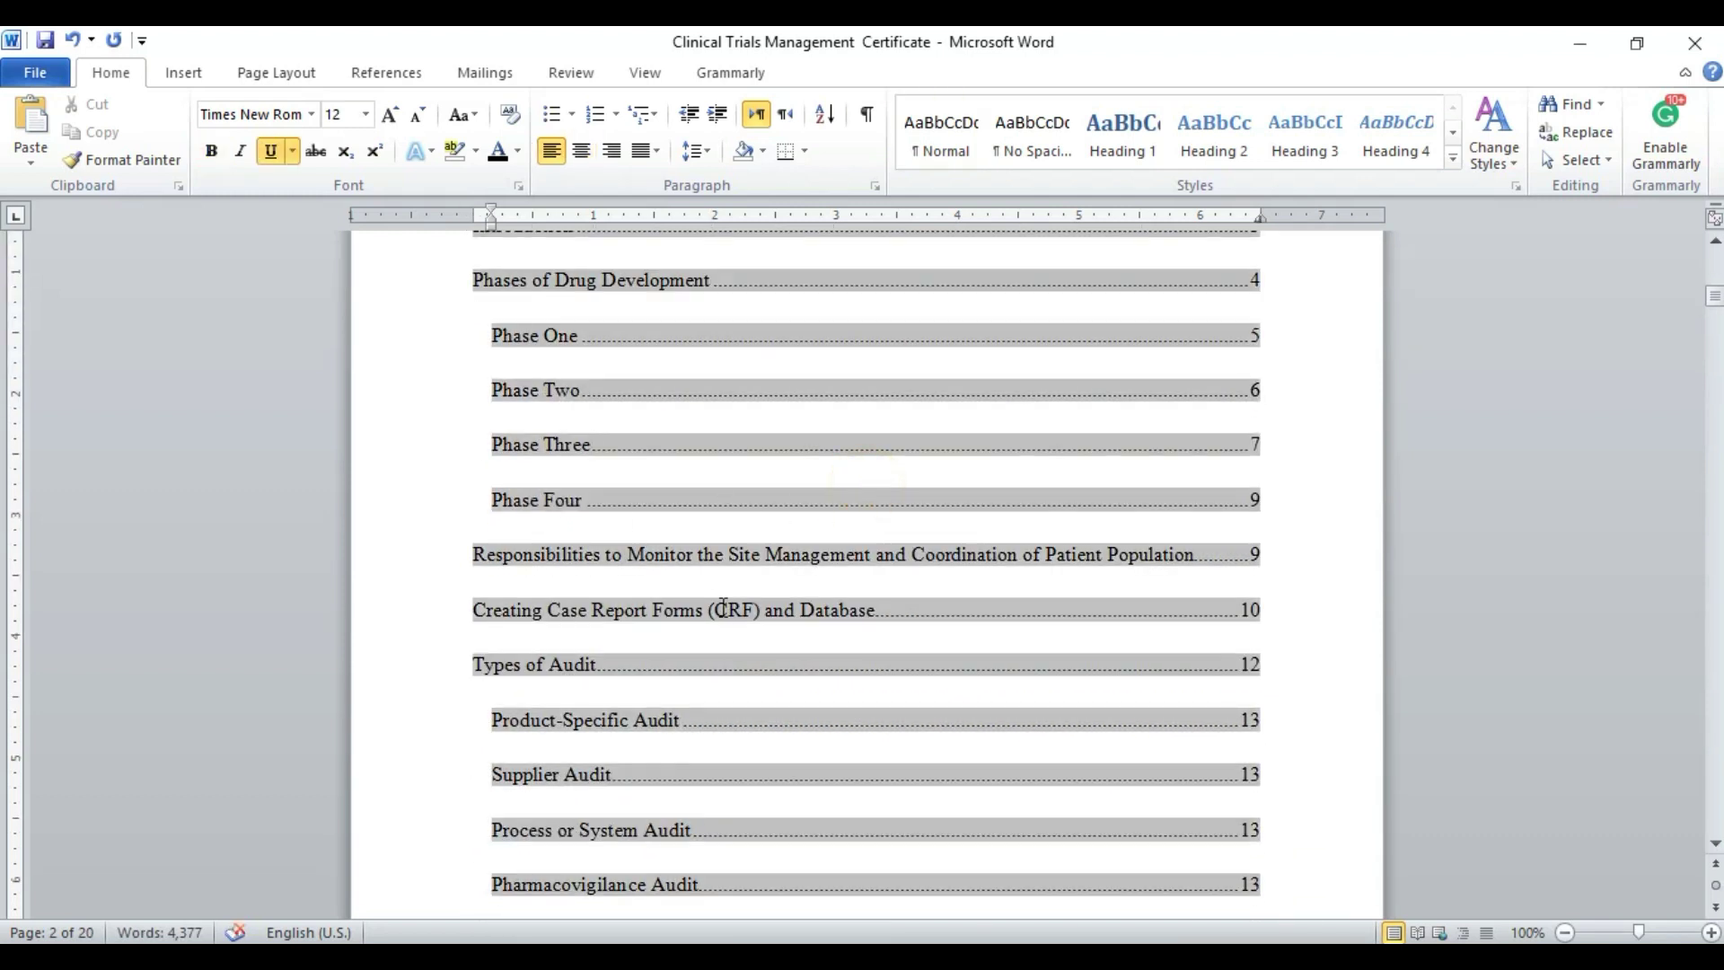
right_click(718, 503)
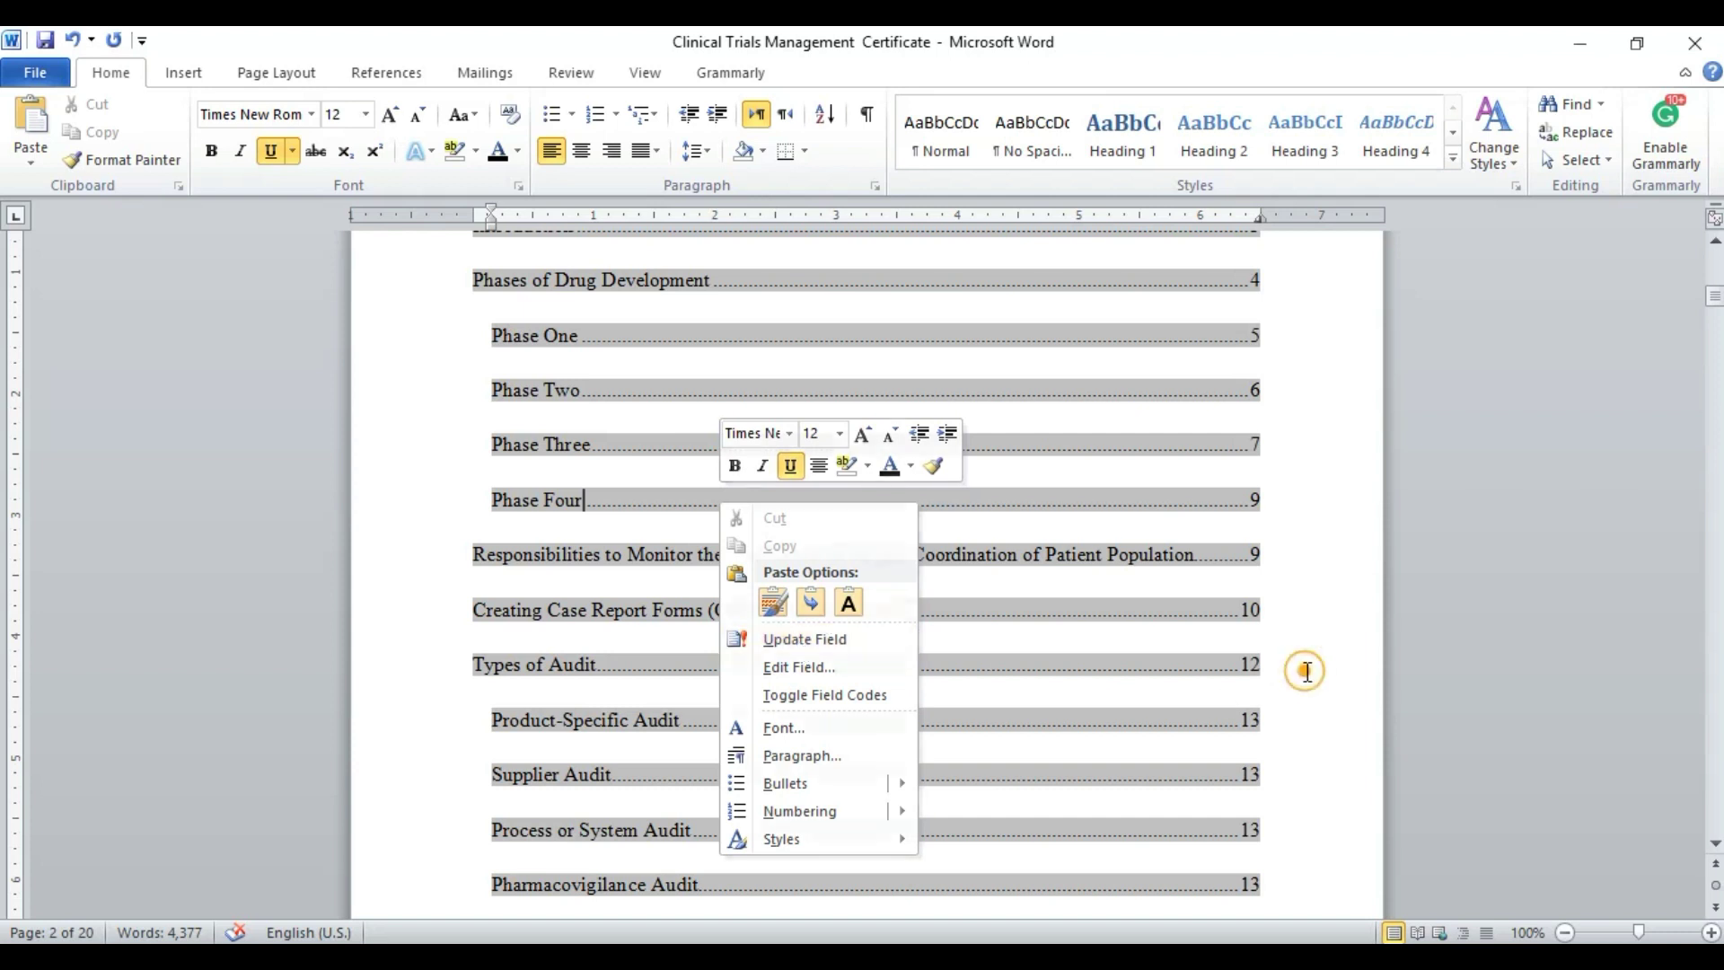
scroll(1285, 685, down, 5)
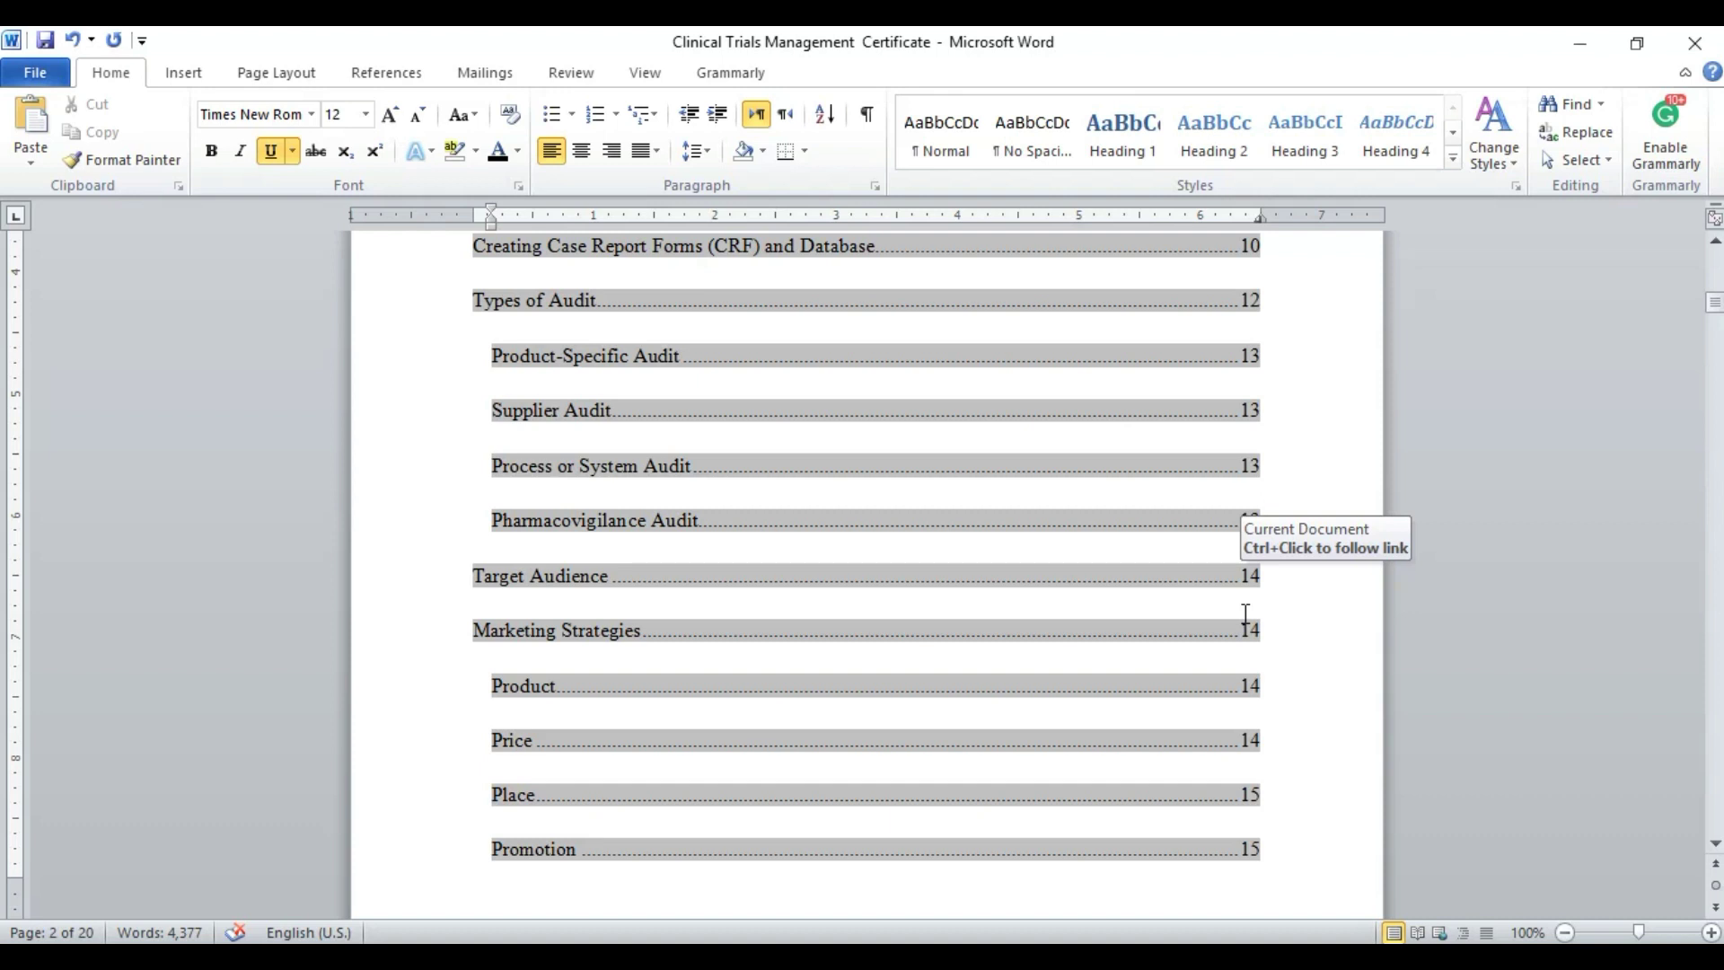
right_click(902, 524)
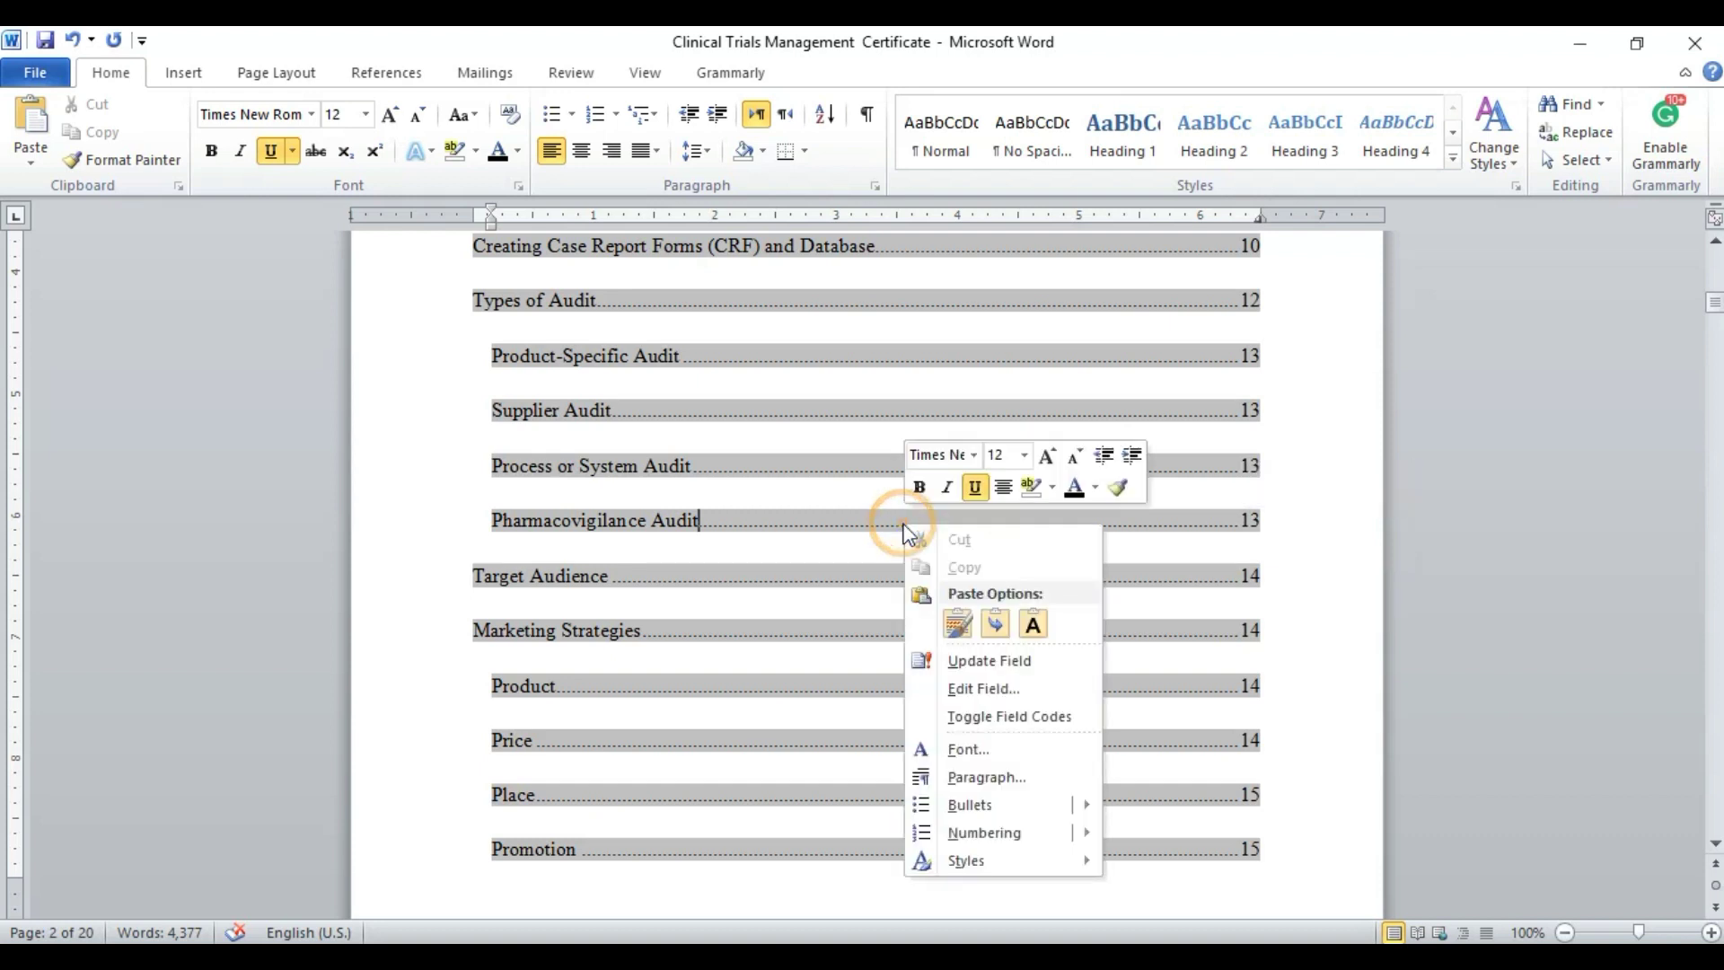
click(962, 665)
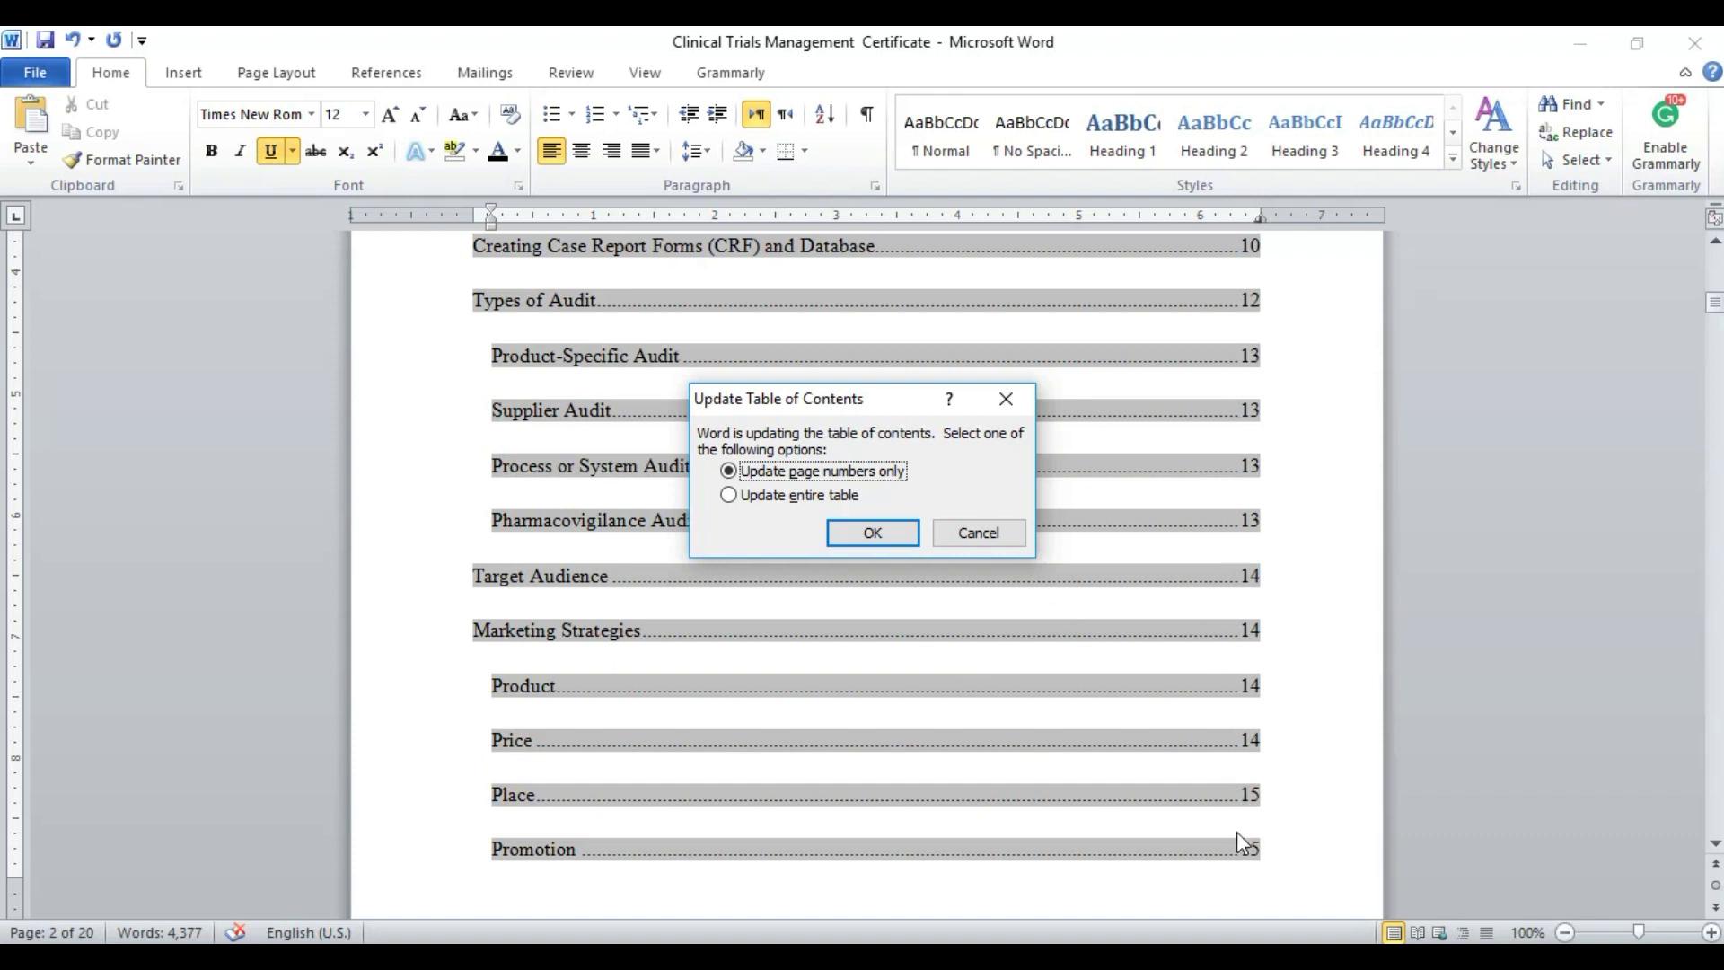
click(862, 535)
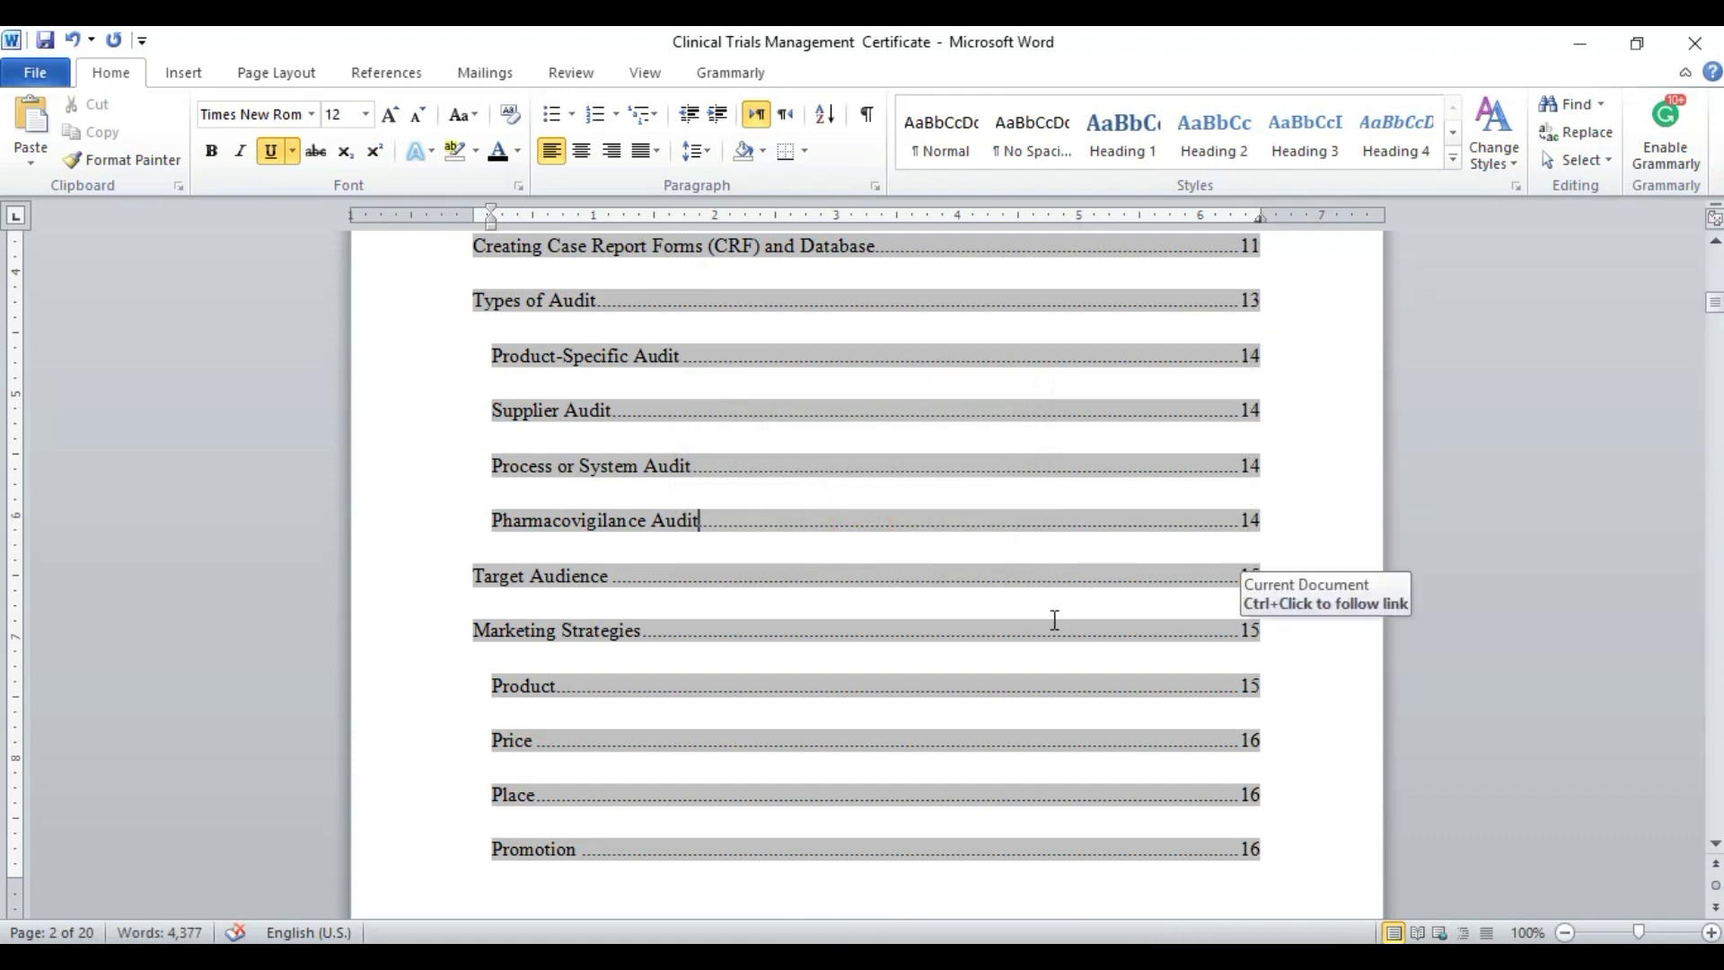
Review the page numbers of the updated table of contents from Introduction to References
scroll(1055, 620, down, 20)
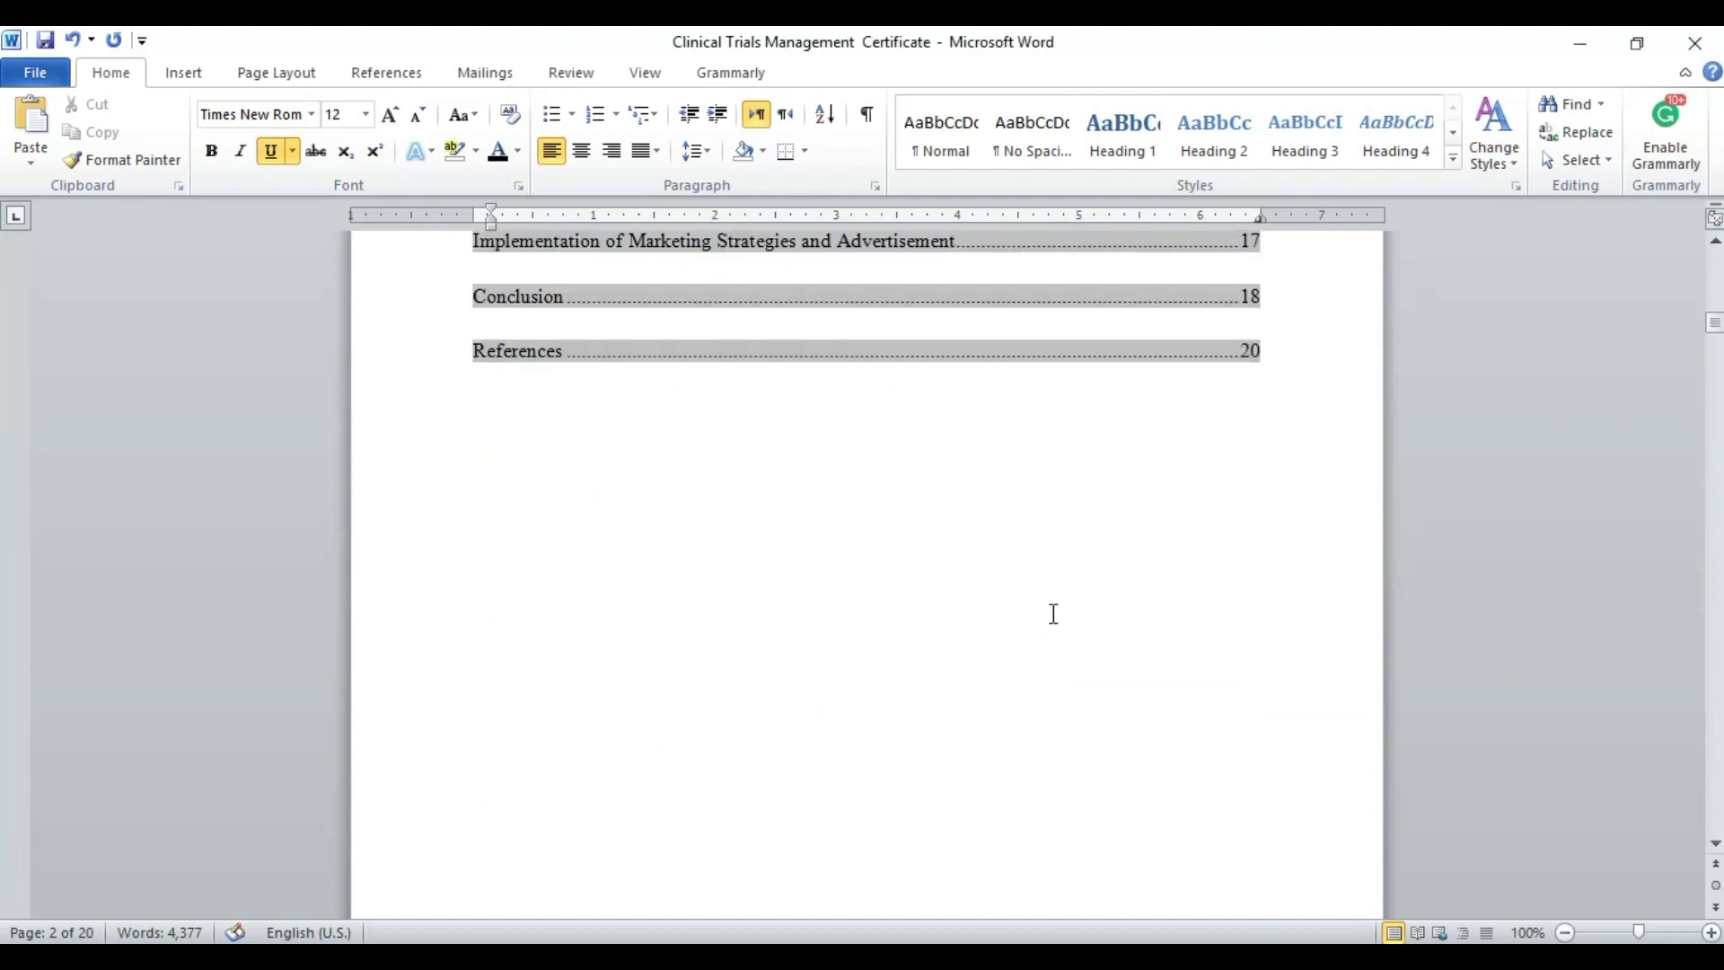
scroll(1054, 620, down, 10)
scroll(1053, 622, up, 20)
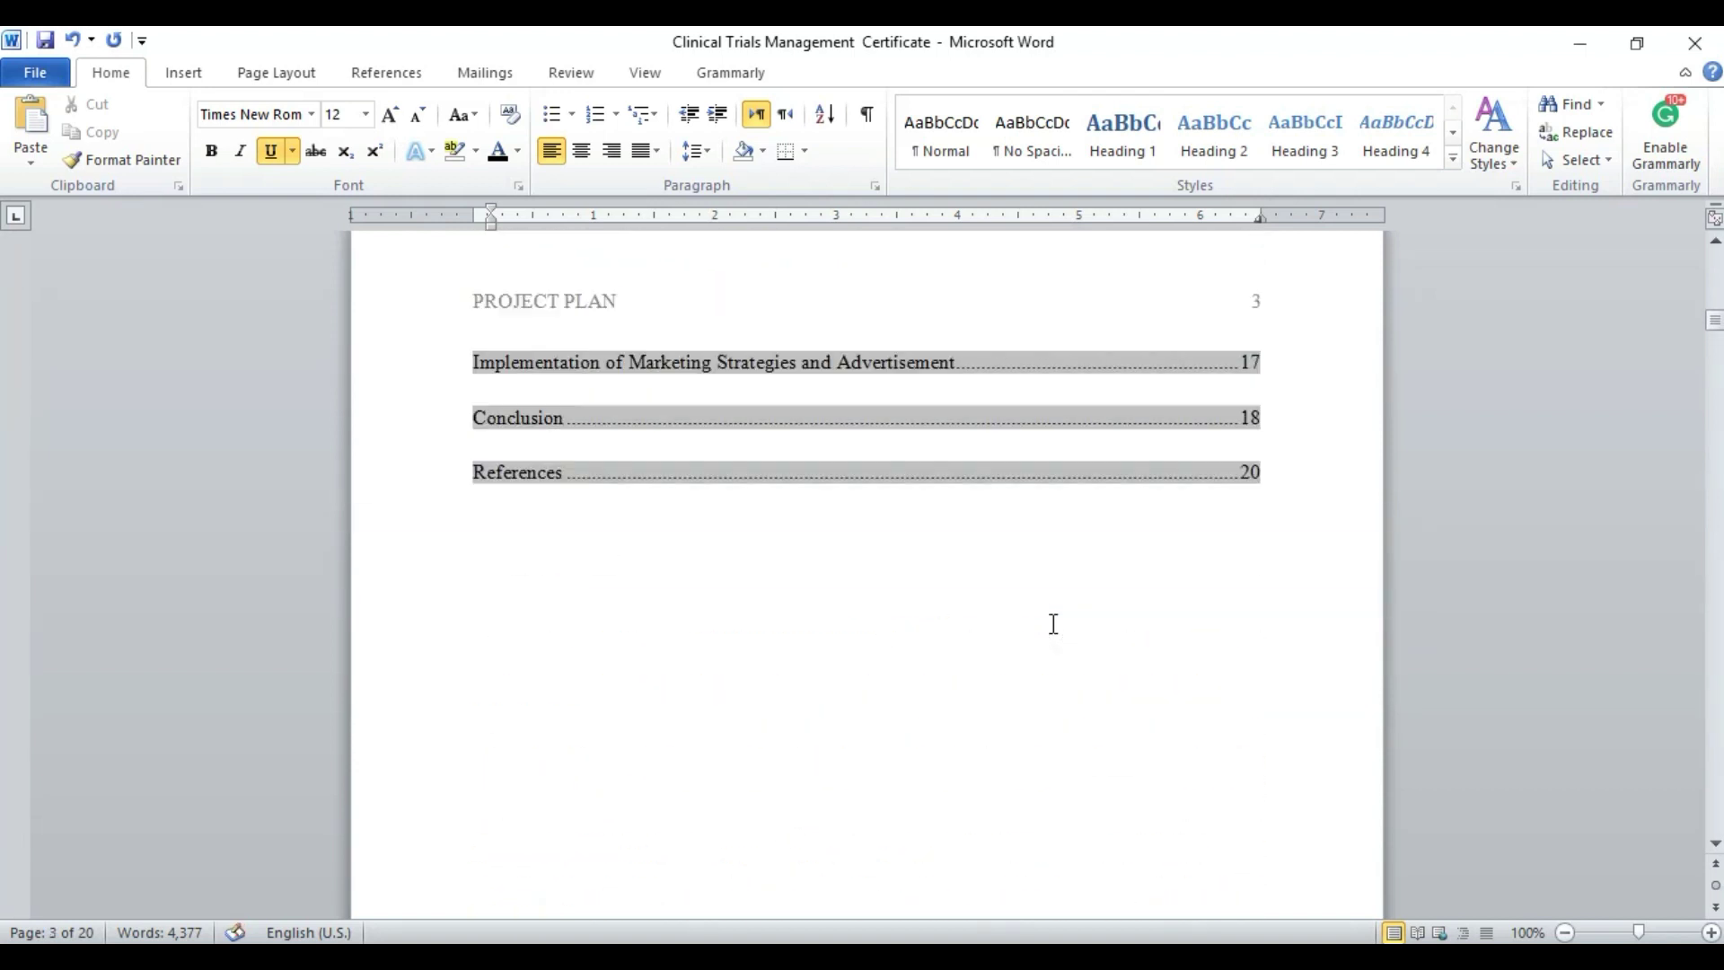
click(974, 404)
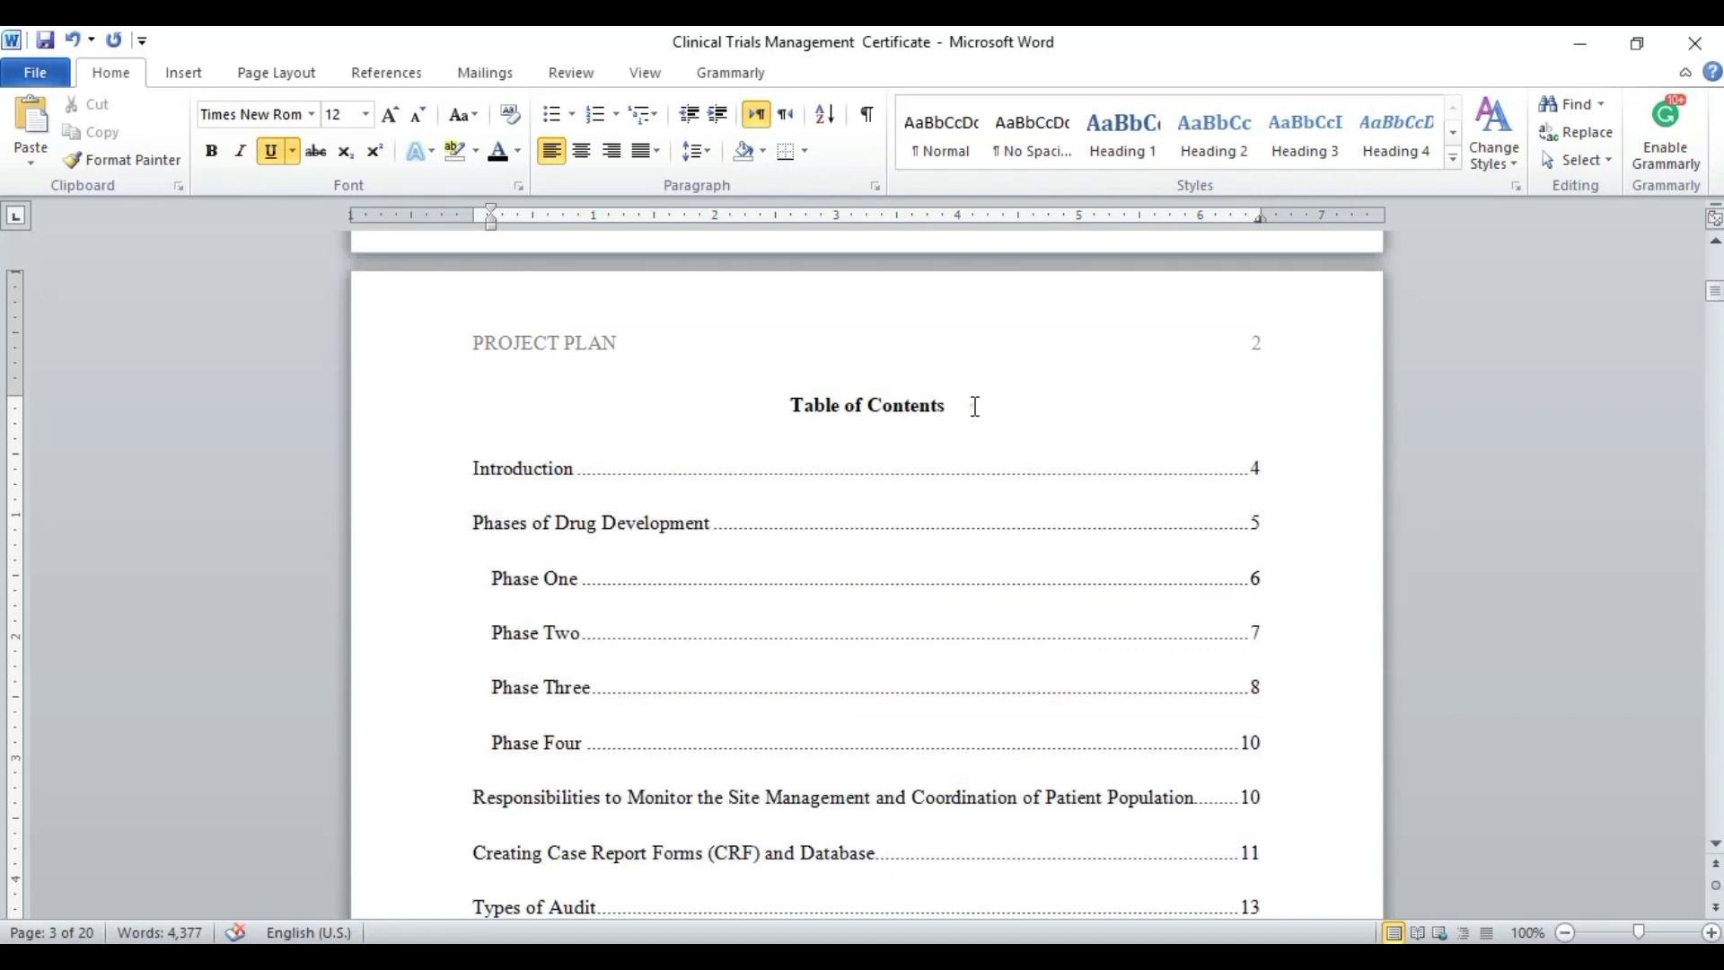
scroll(1322, 510, down, 8)
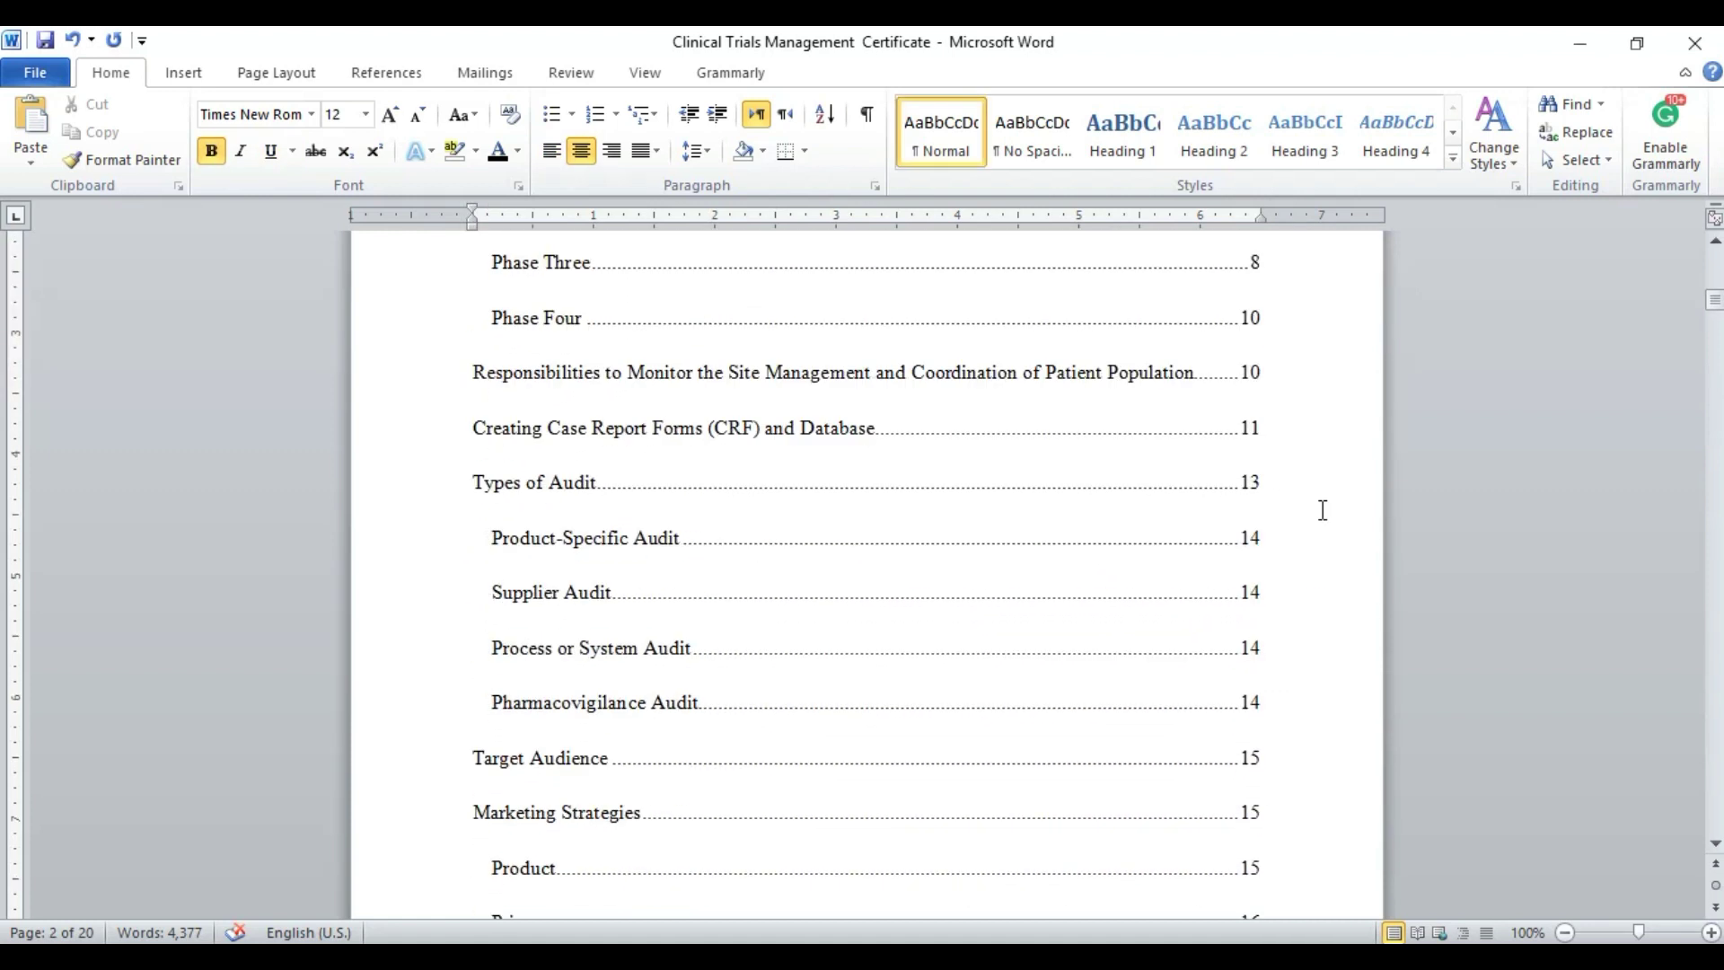
scroll(1322, 510, up, 20)
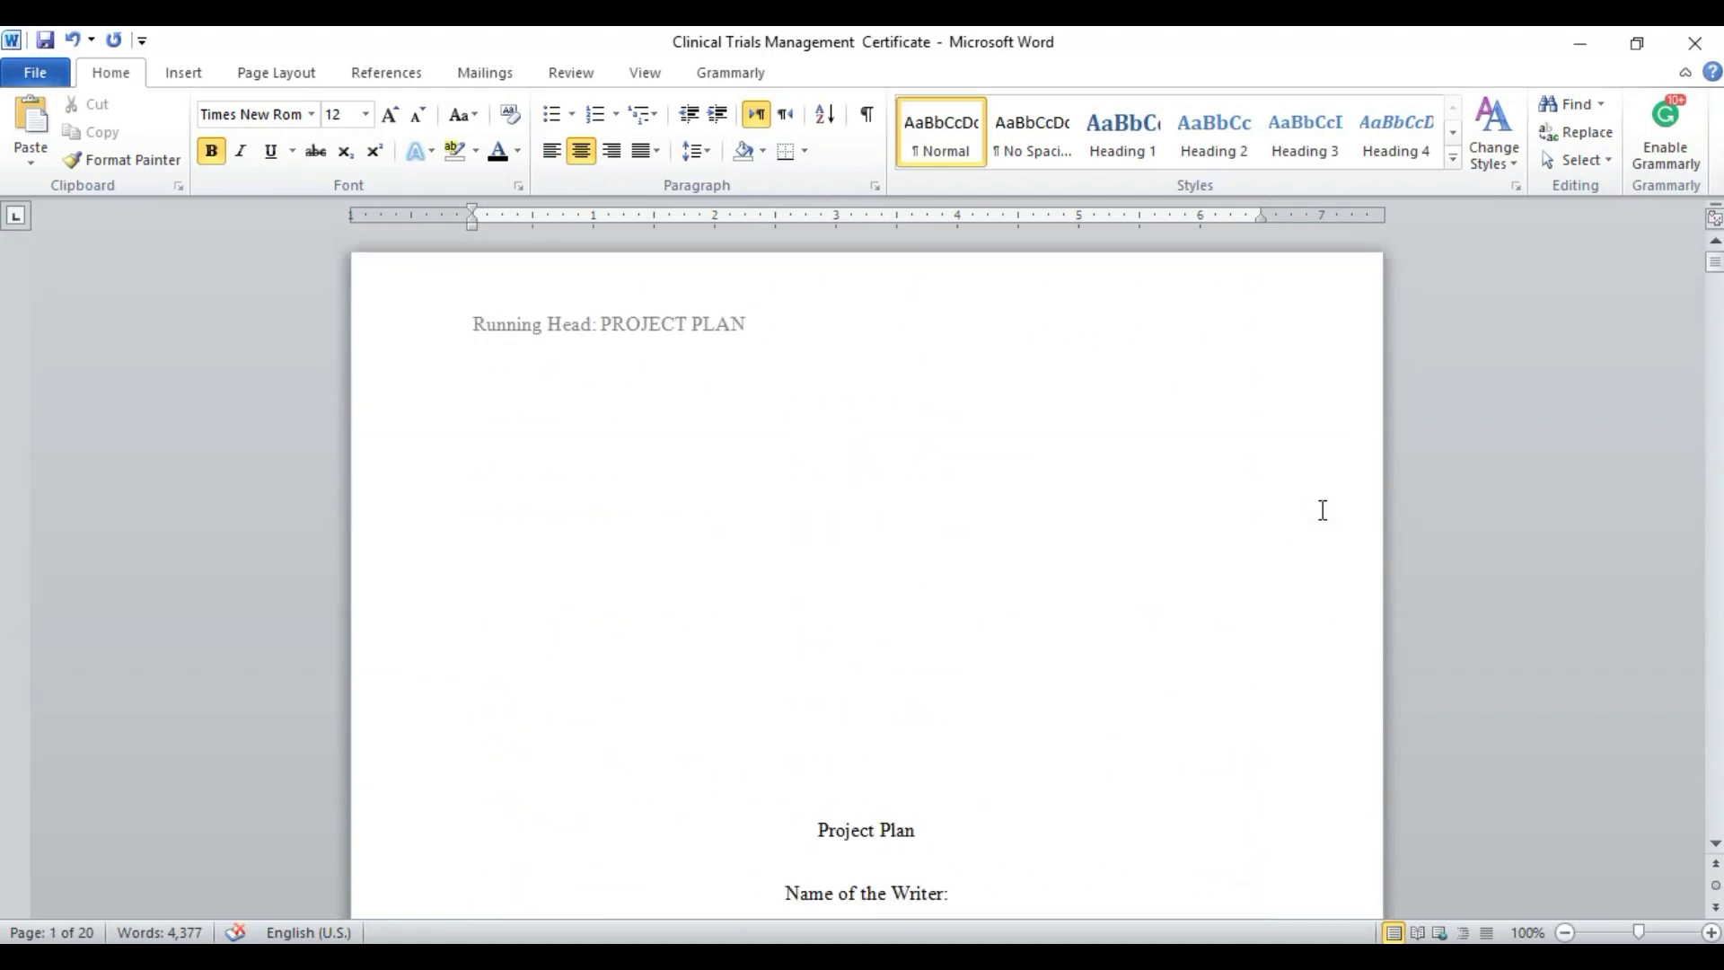
scroll(1322, 510, down, 20)
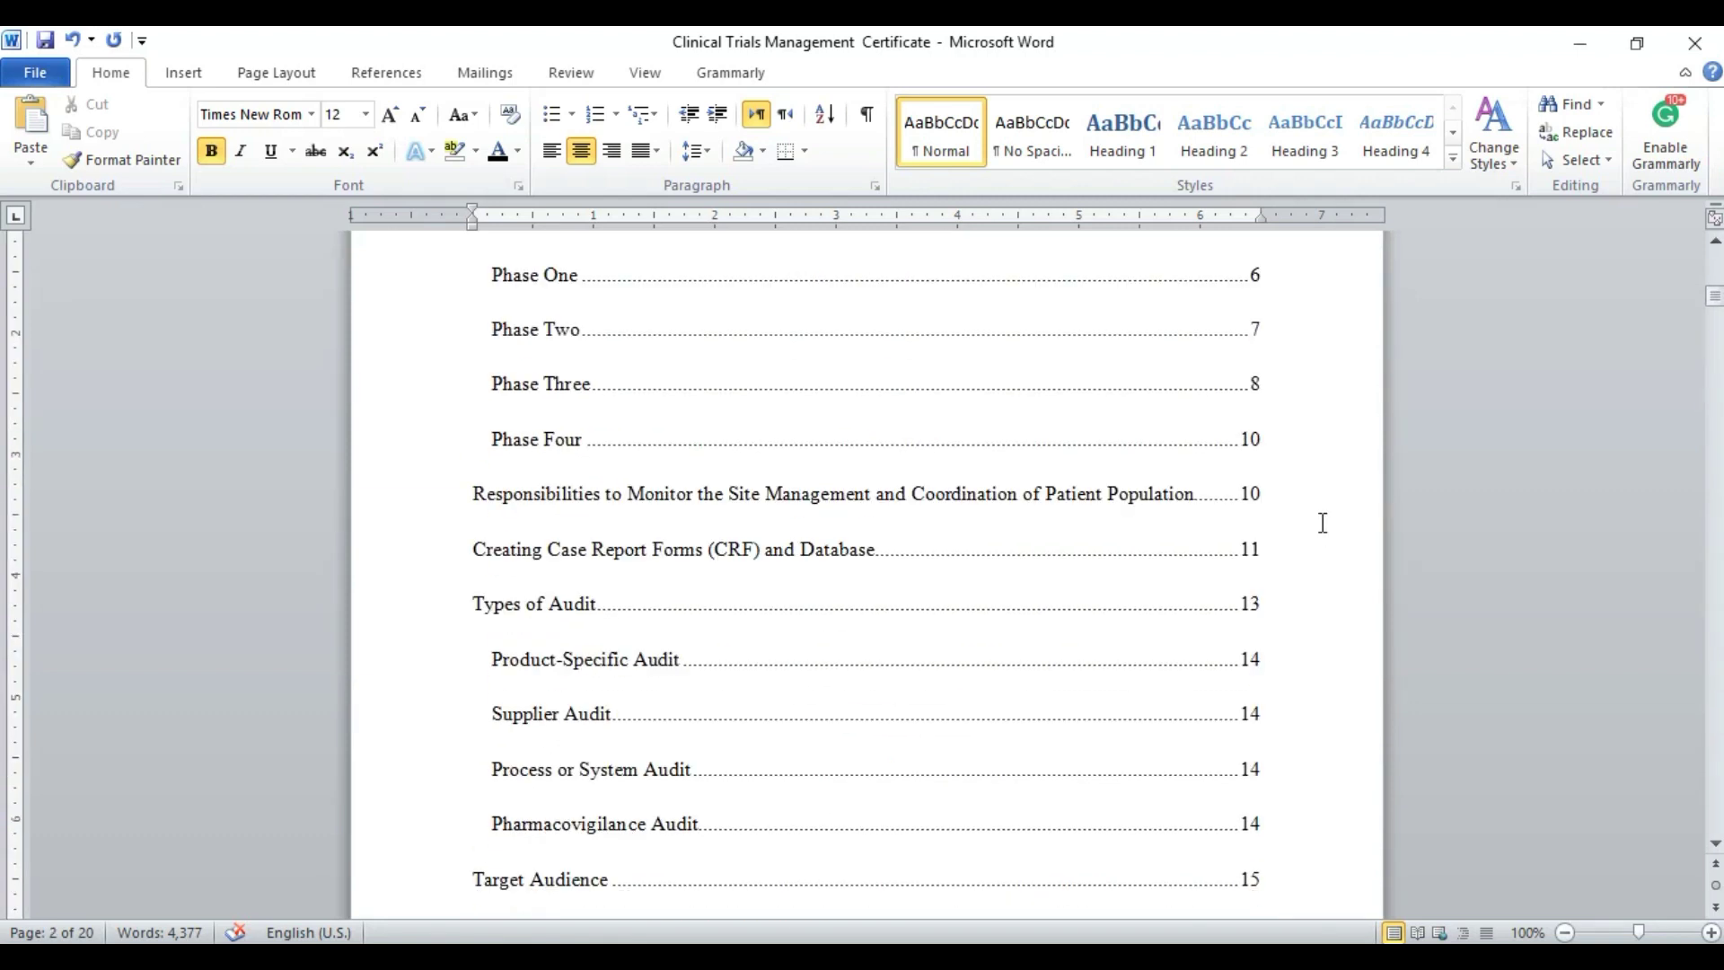
Follow the Types of Audit link in the table of contents and examine that section's heading, page number and audit list
ctrl+click(612, 618)
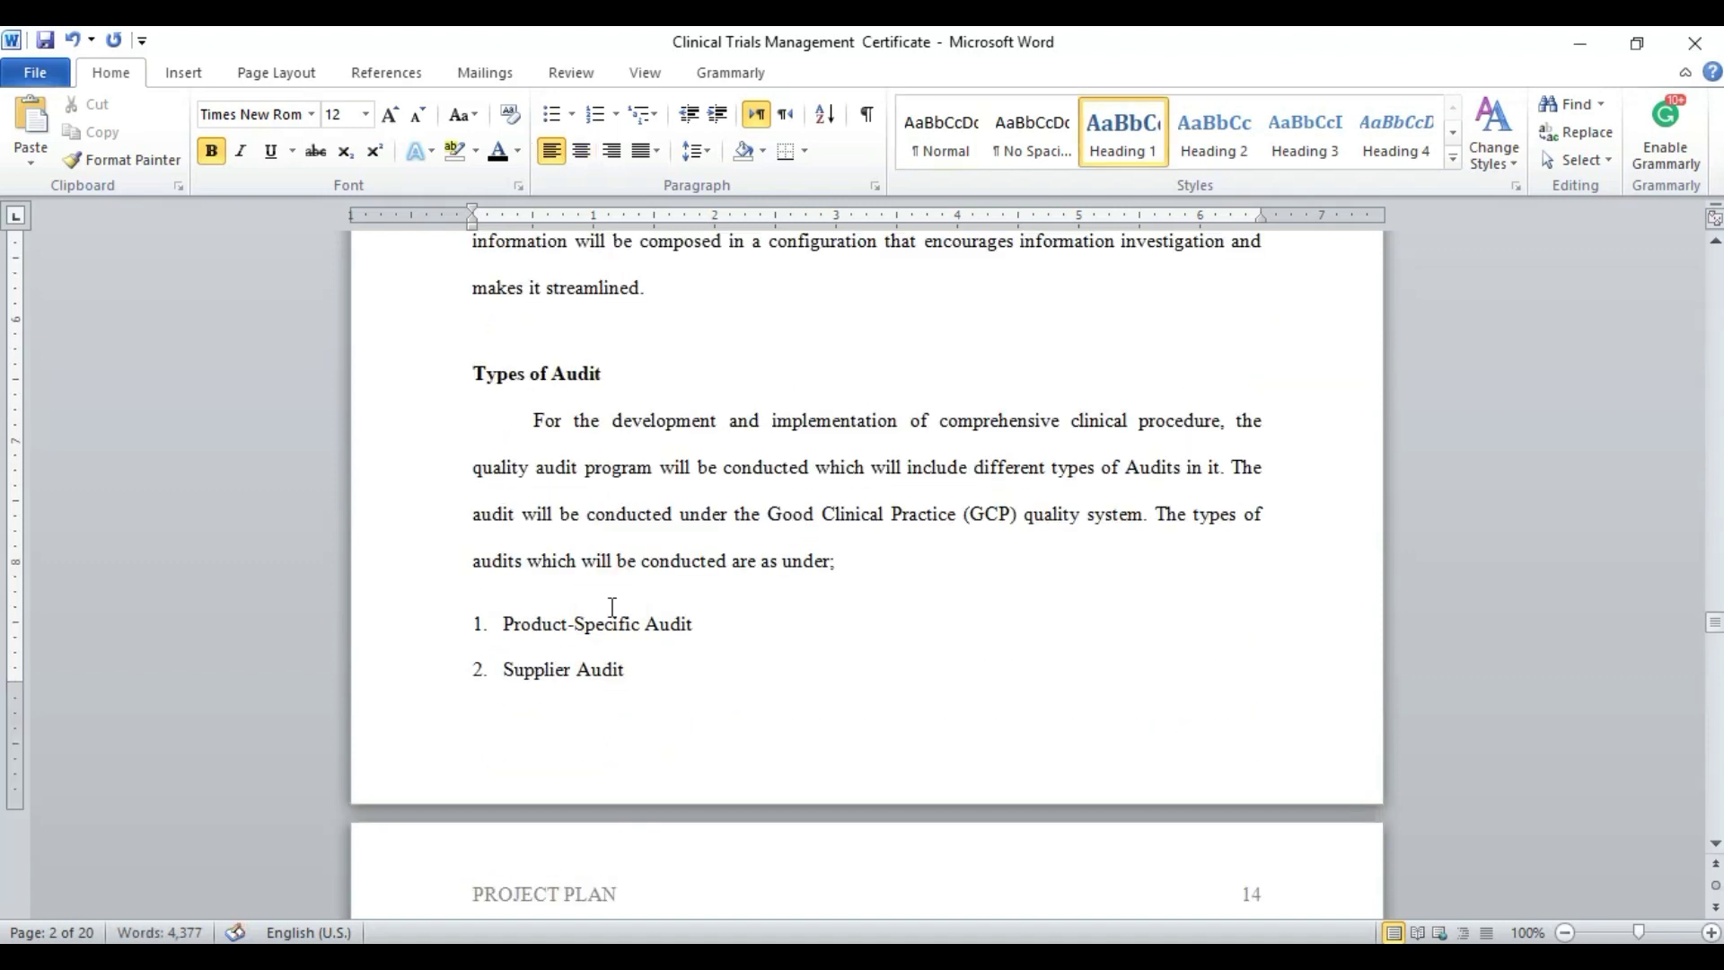
scroll(796, 528, up, 15)
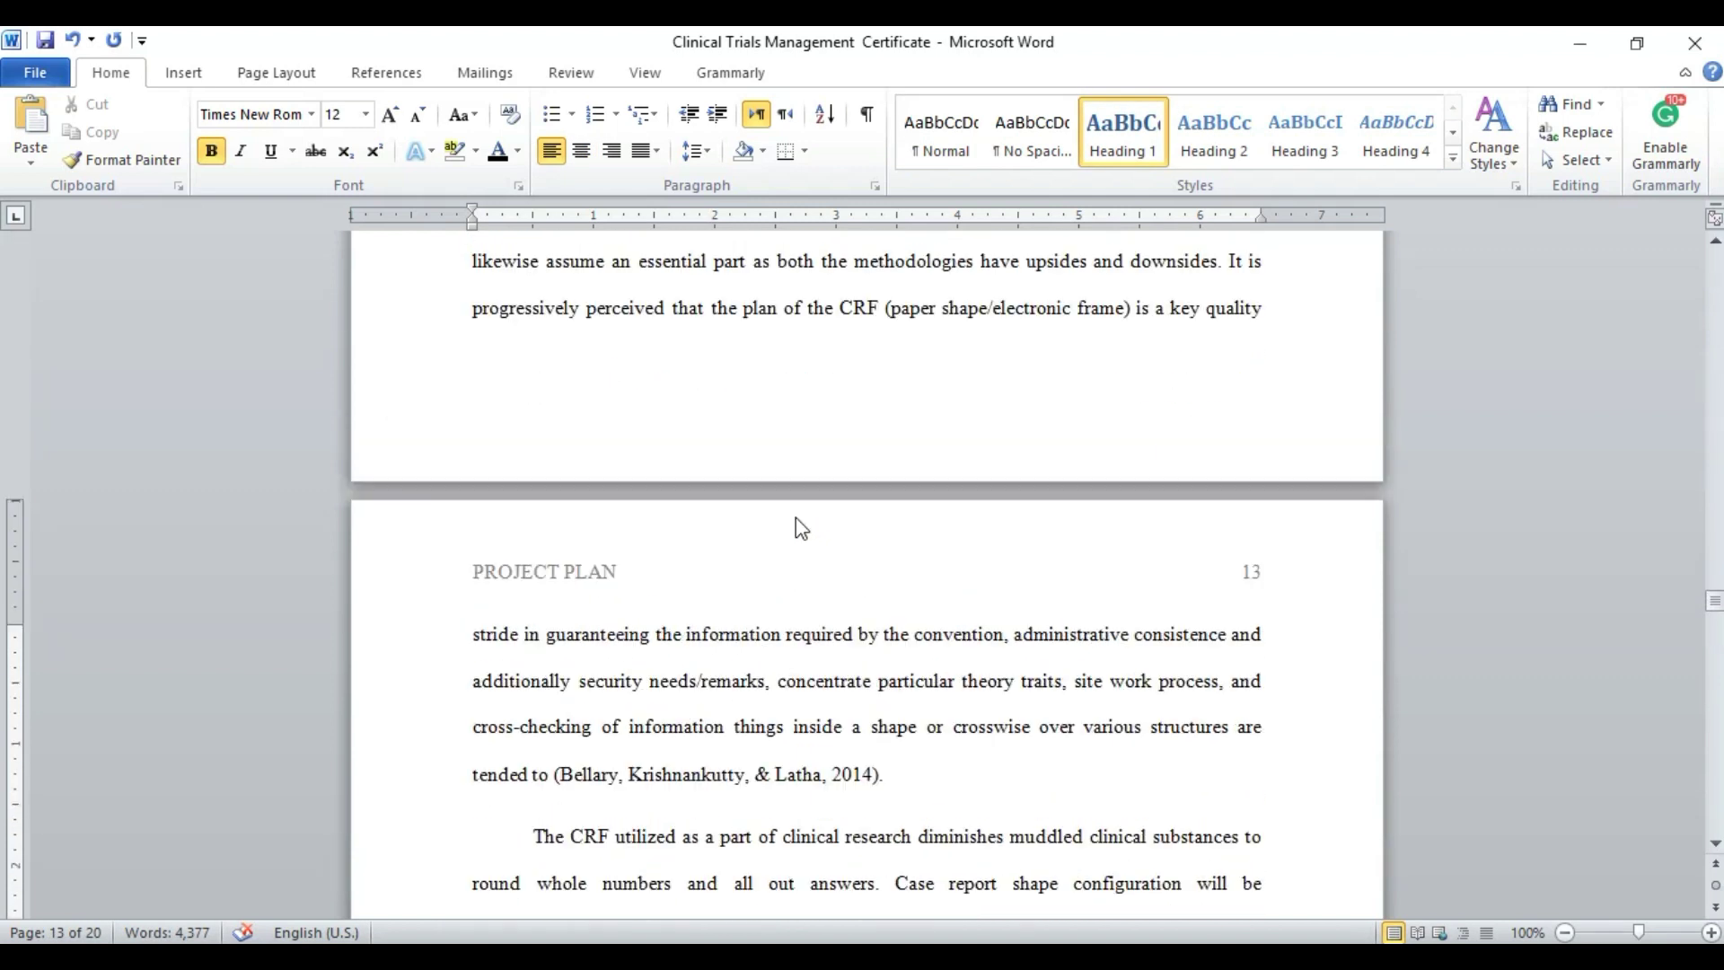
scroll(1293, 550, down, 7)
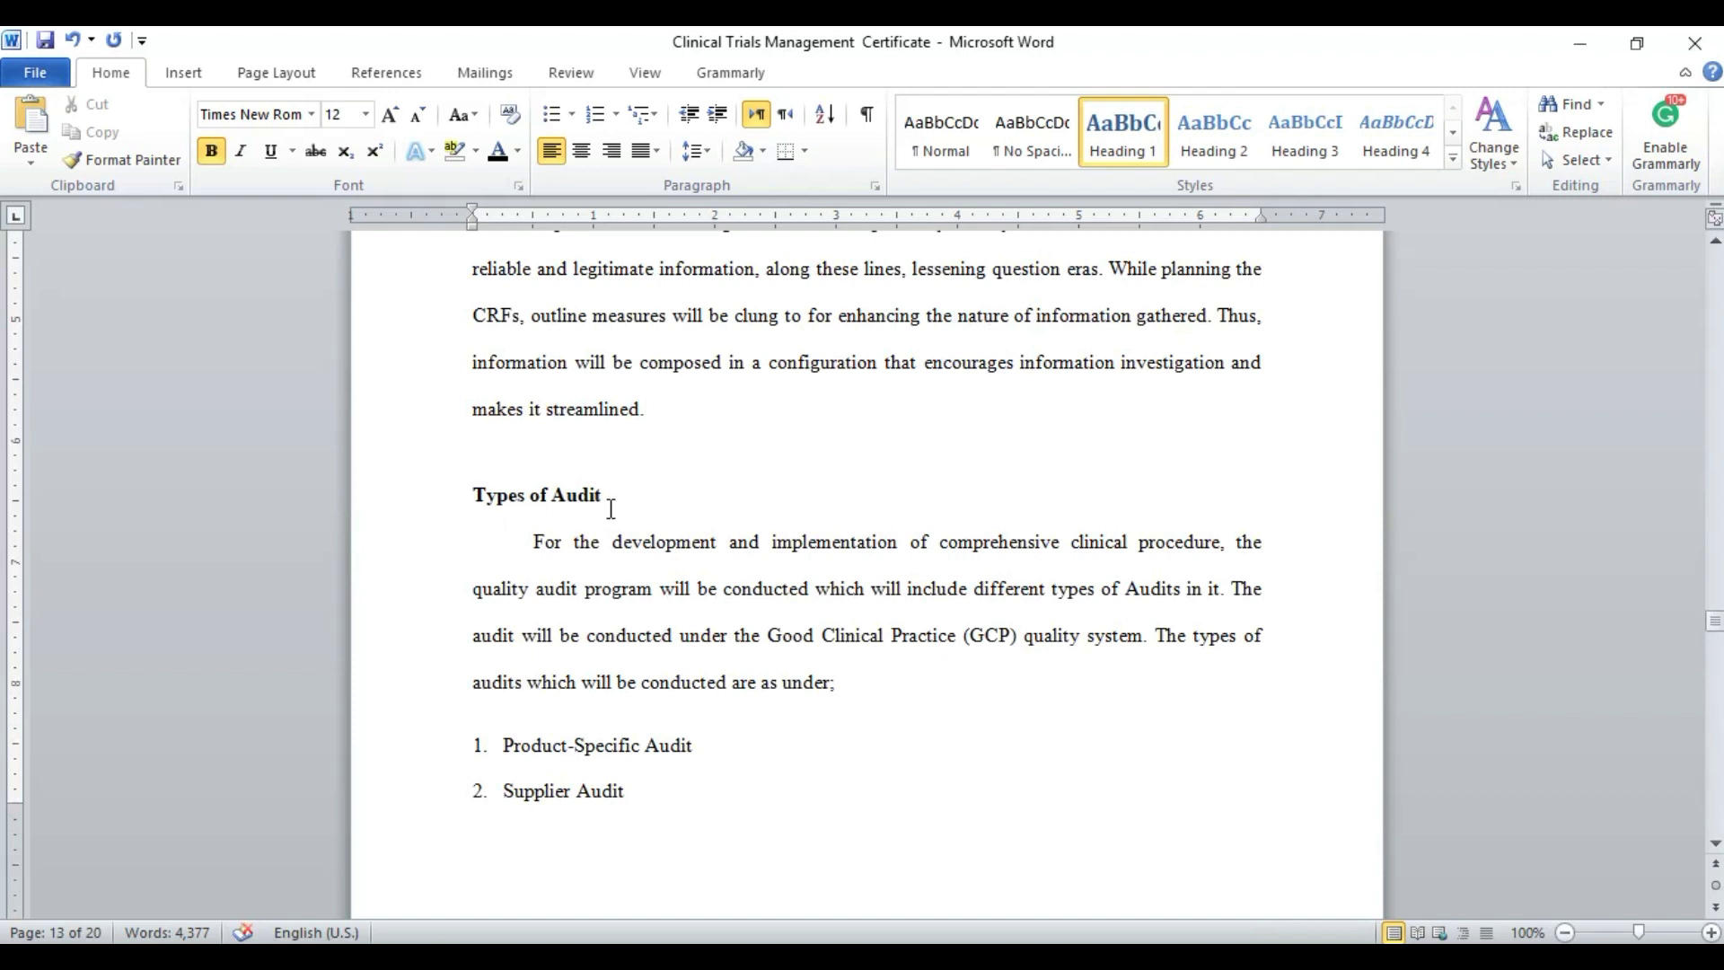
scroll(611, 509, down, 5)
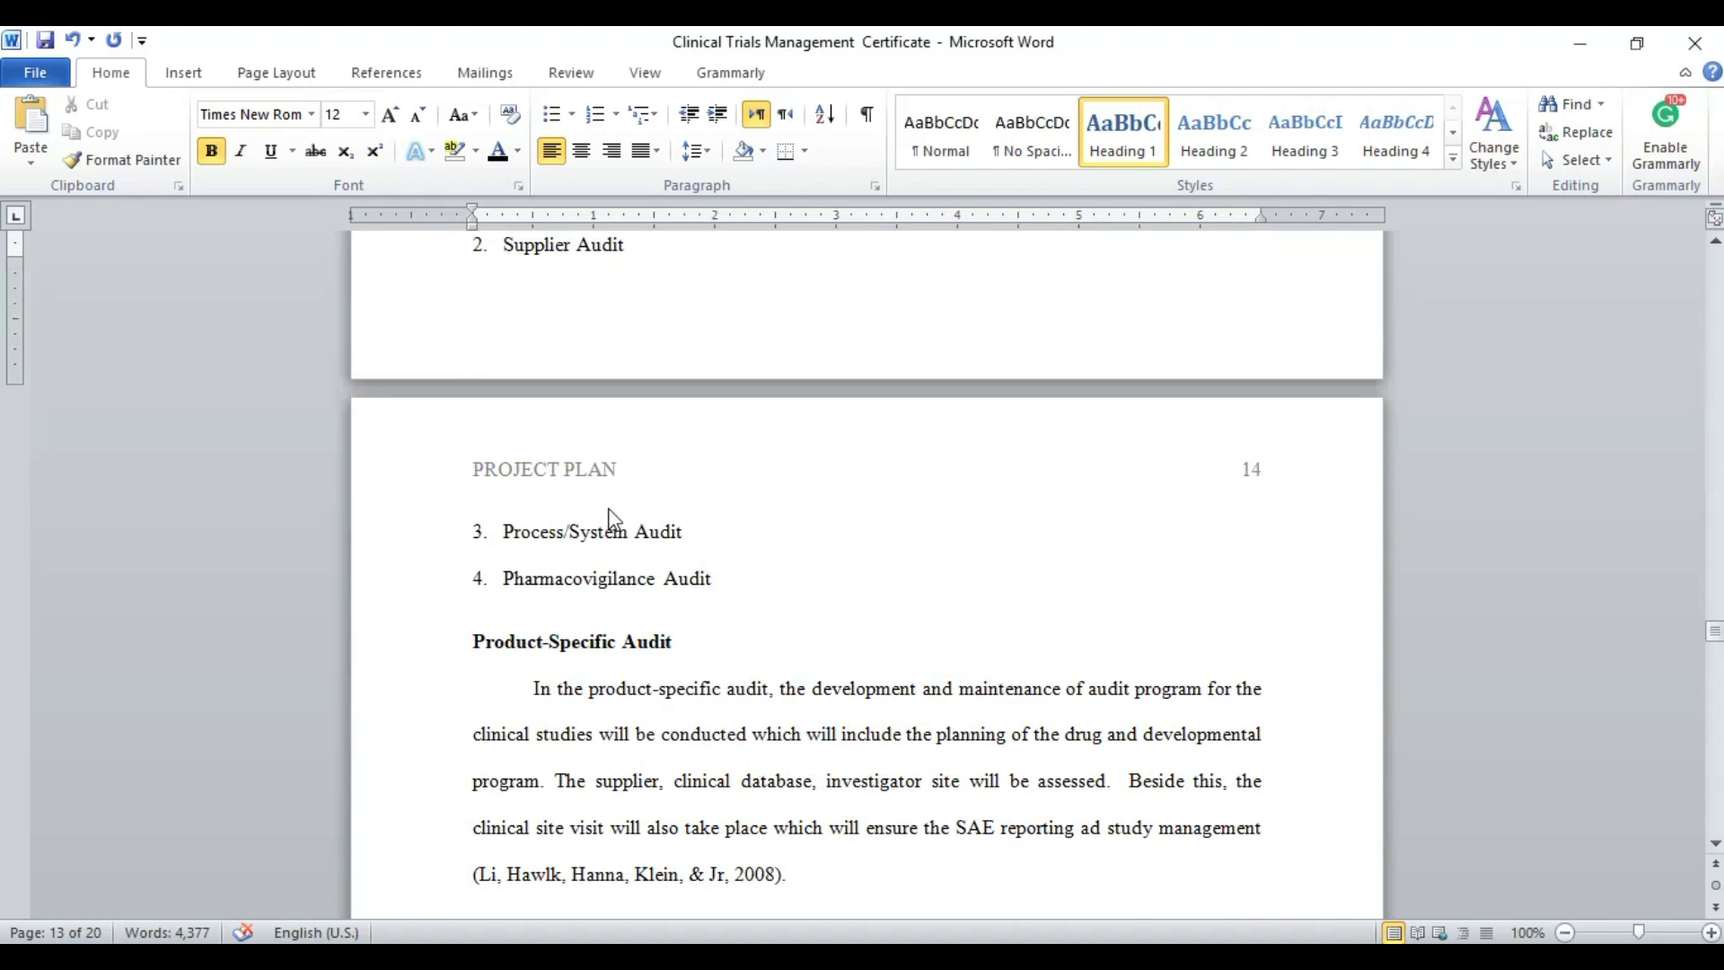
scroll(609, 521, up, 9)
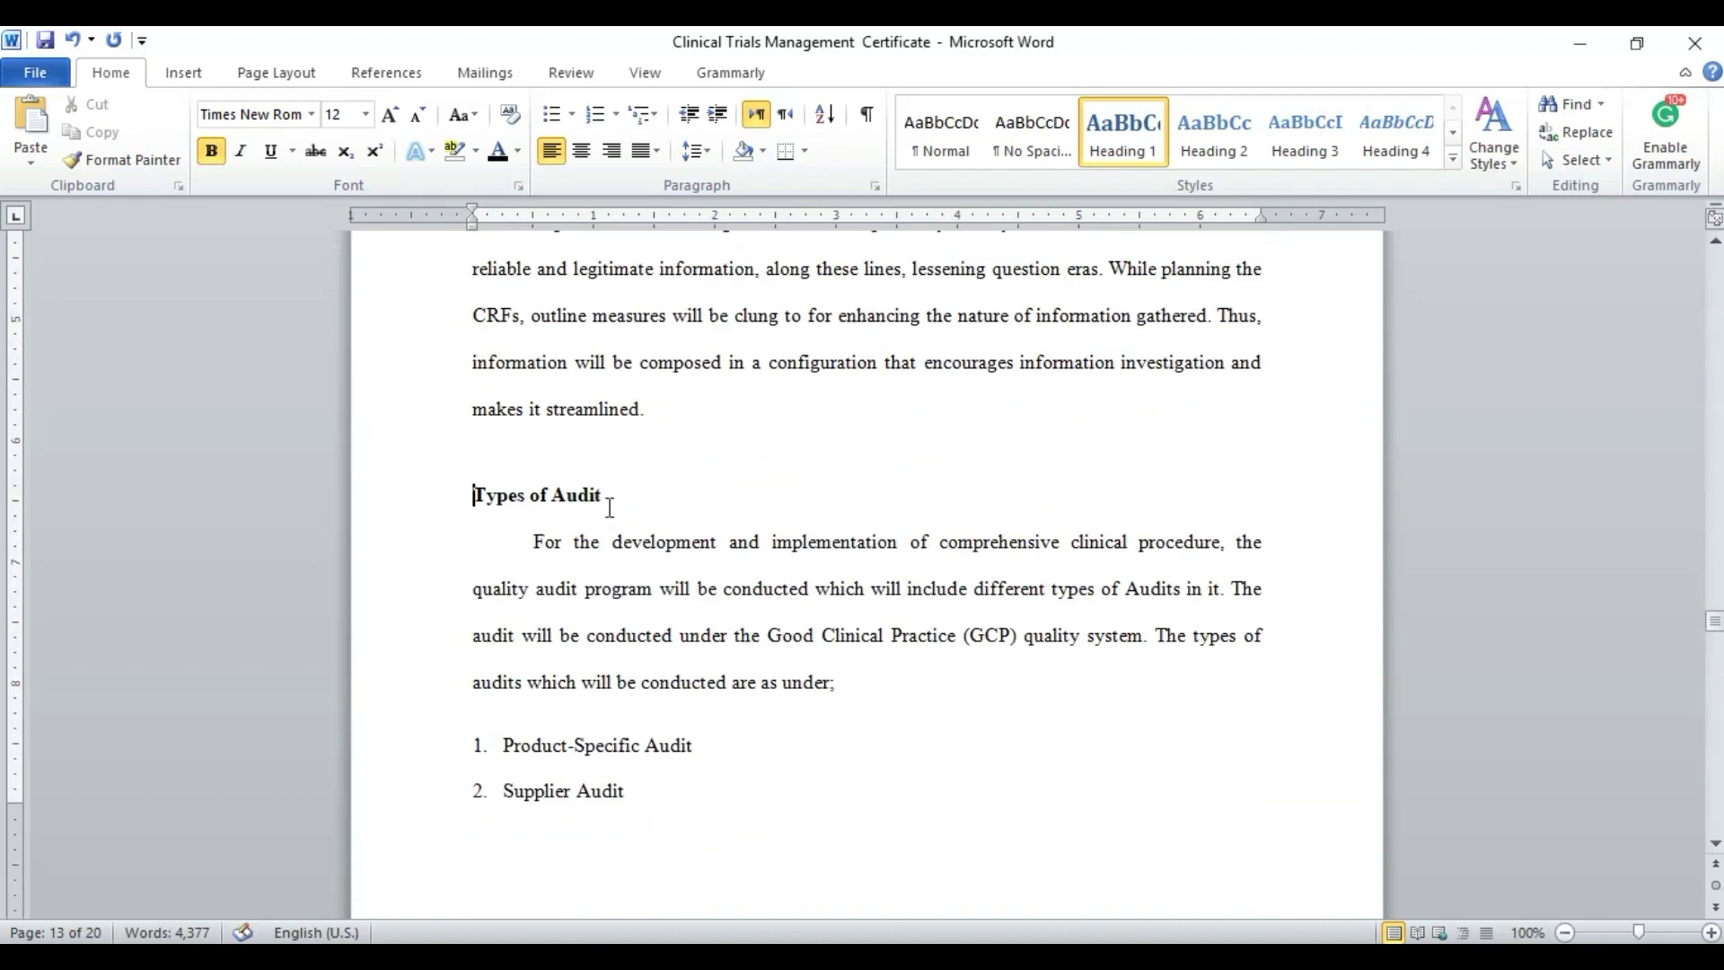
Return to the beginning of the document, recheck the table of contents and save the file
key(ctrl+Home)
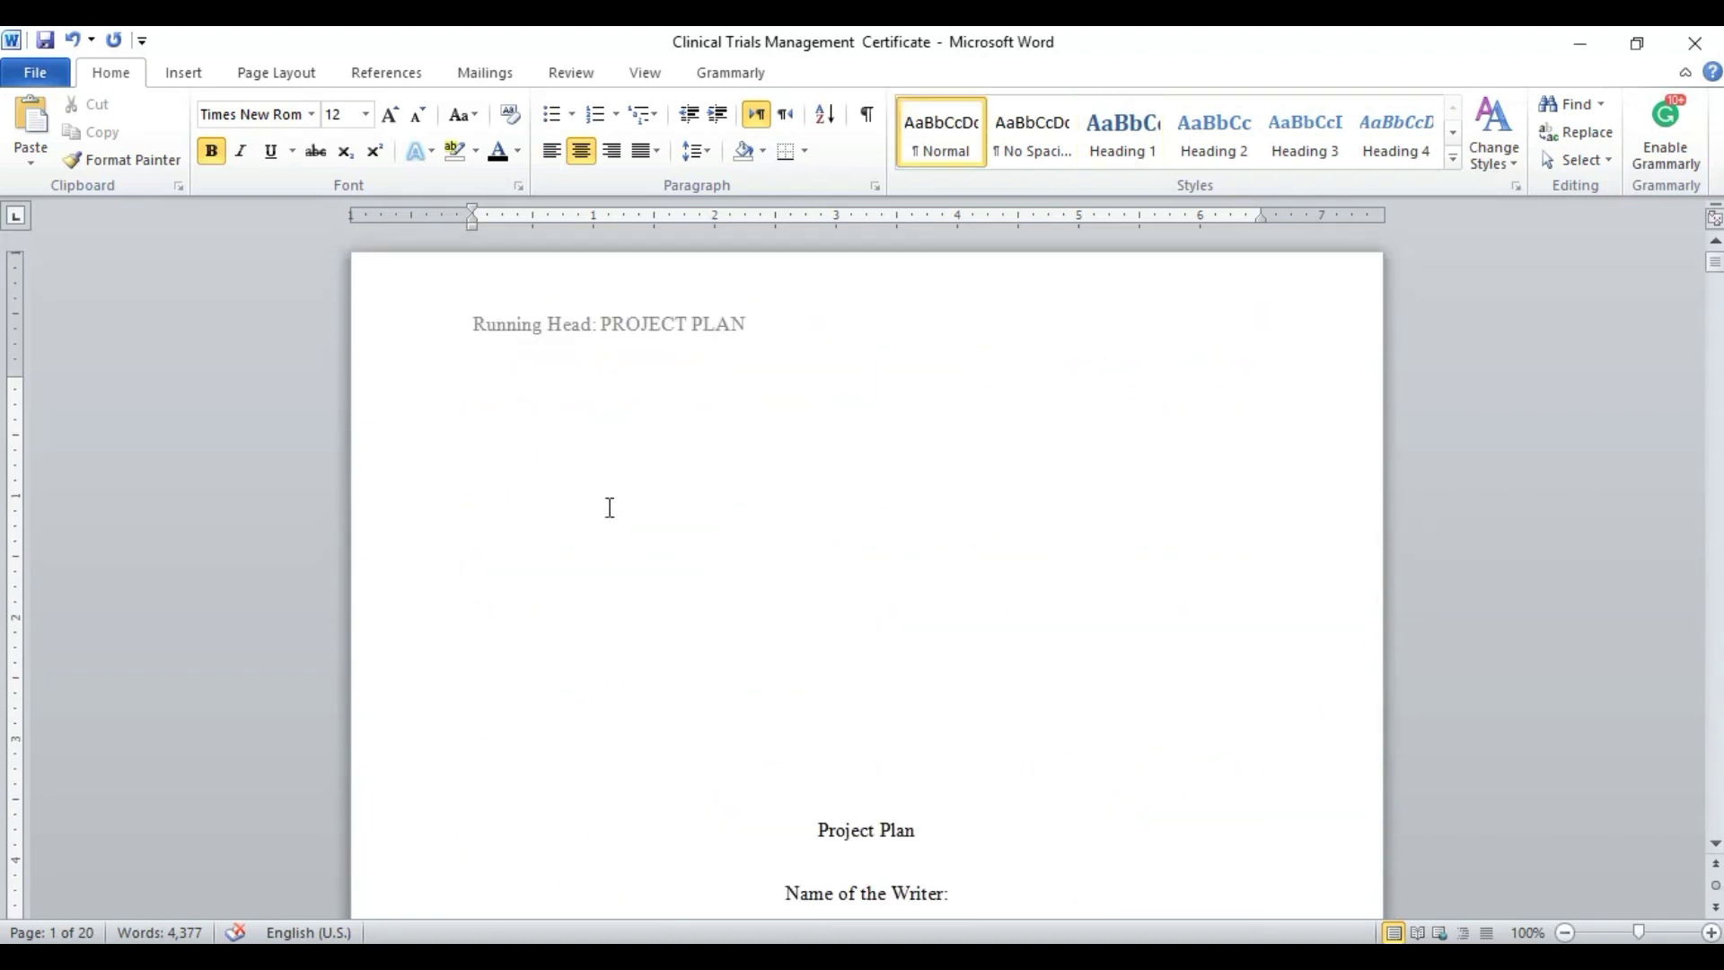
scroll(609, 508, down, 5)
scroll(609, 508, down, 10)
key(ctrl+s)
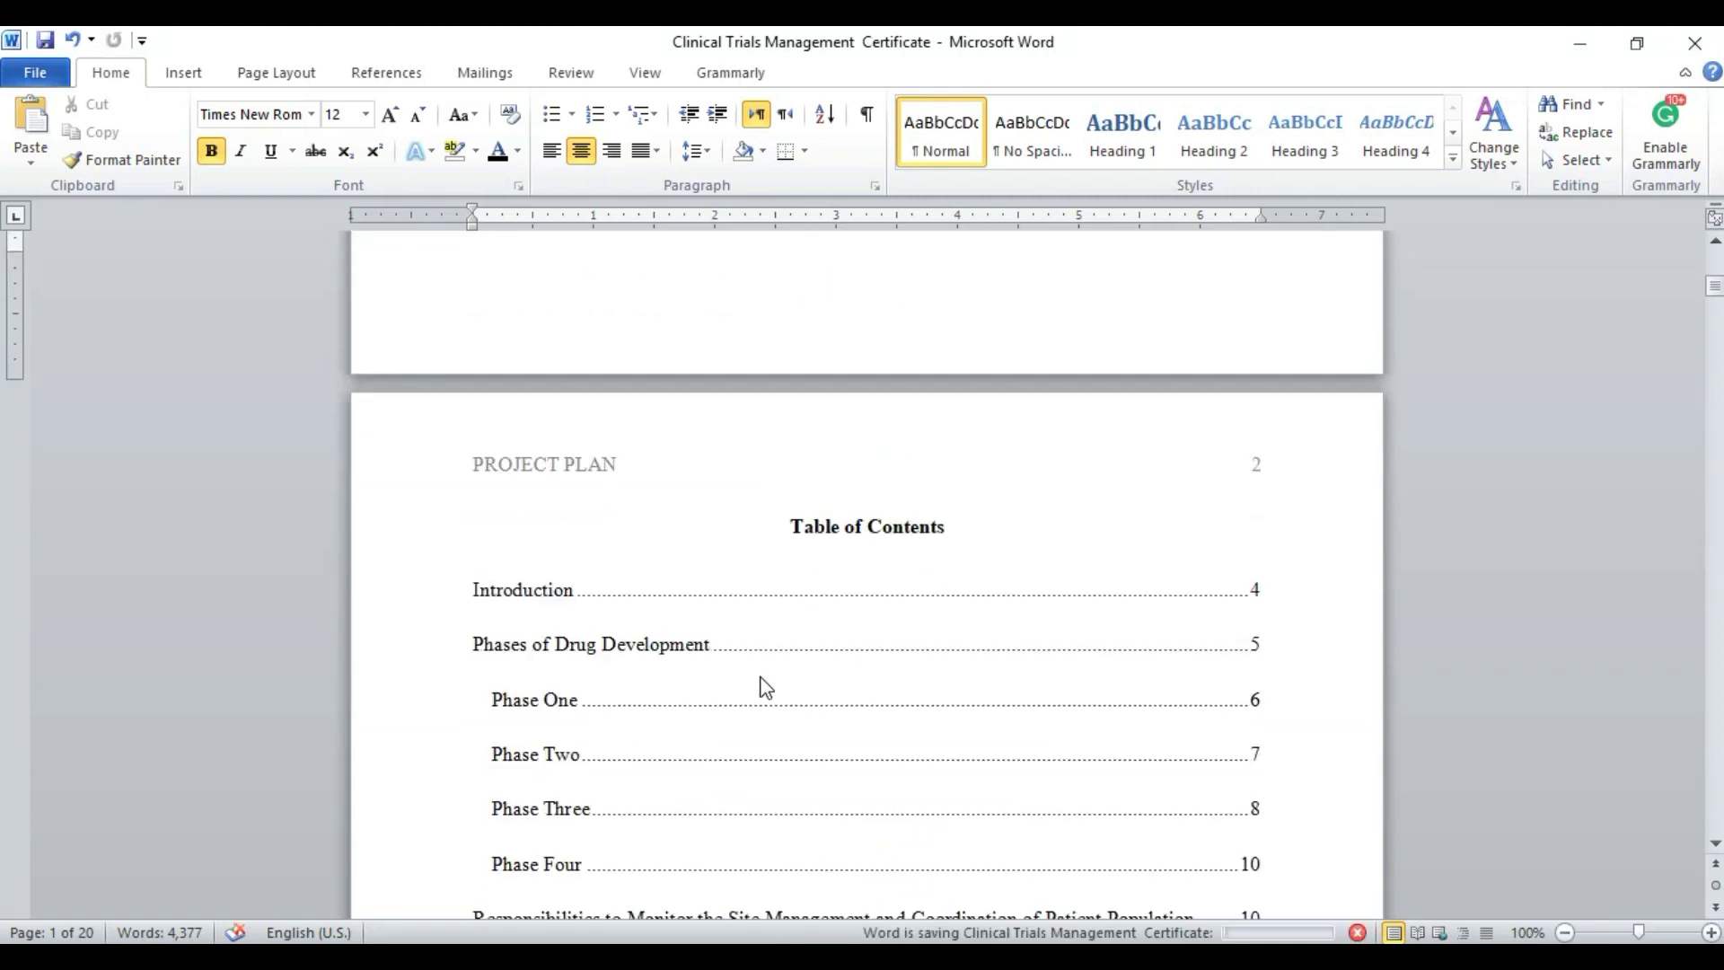
scroll(928, 747, up, 10)
scroll(932, 755, up, 10)
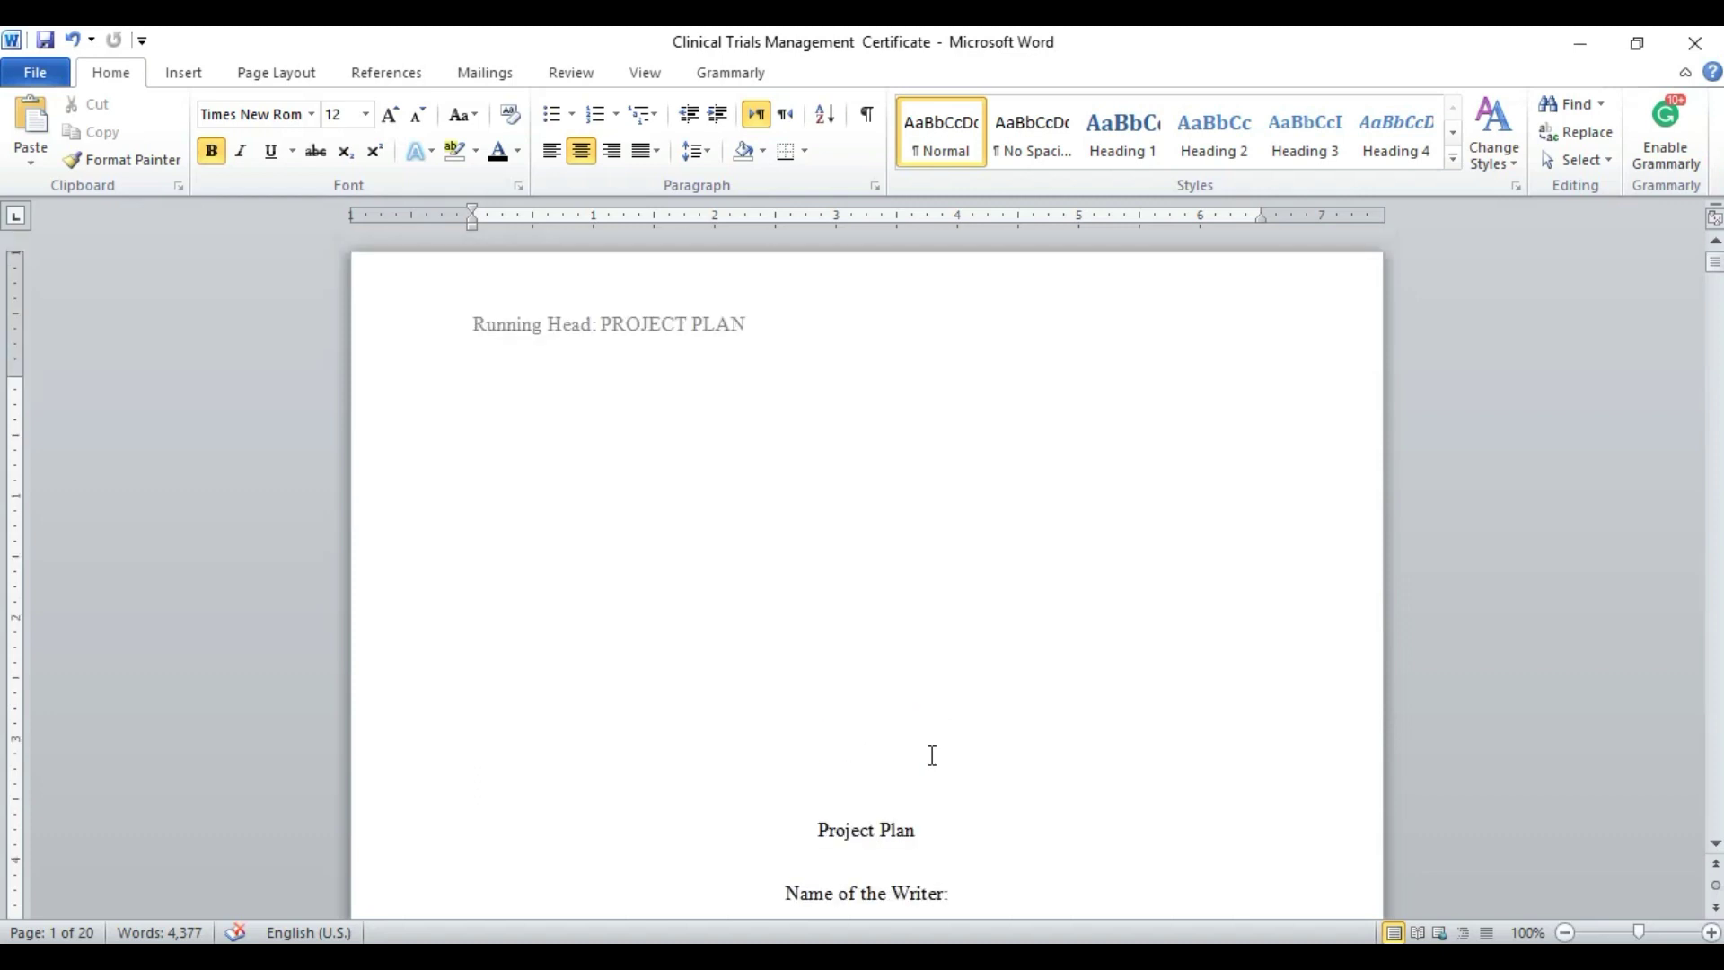
Minimize the document and view the header of the MY Solutions YouTube channel page in the browser
click(1581, 47)
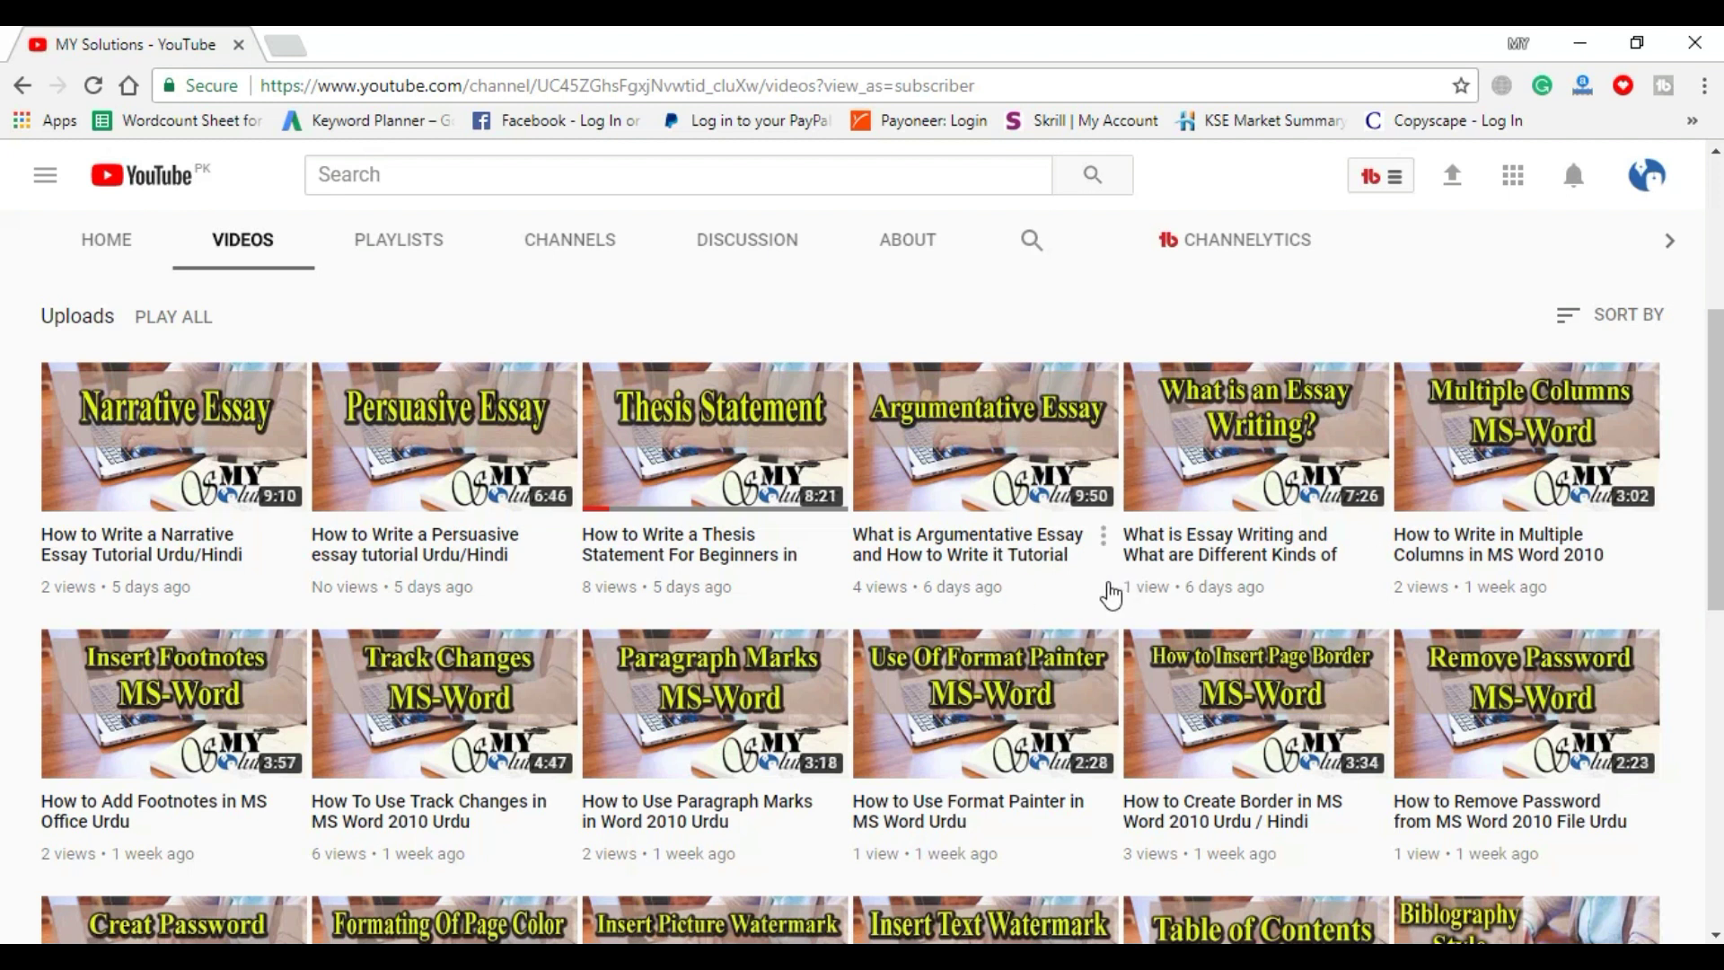
scroll(1111, 593, up, 4)
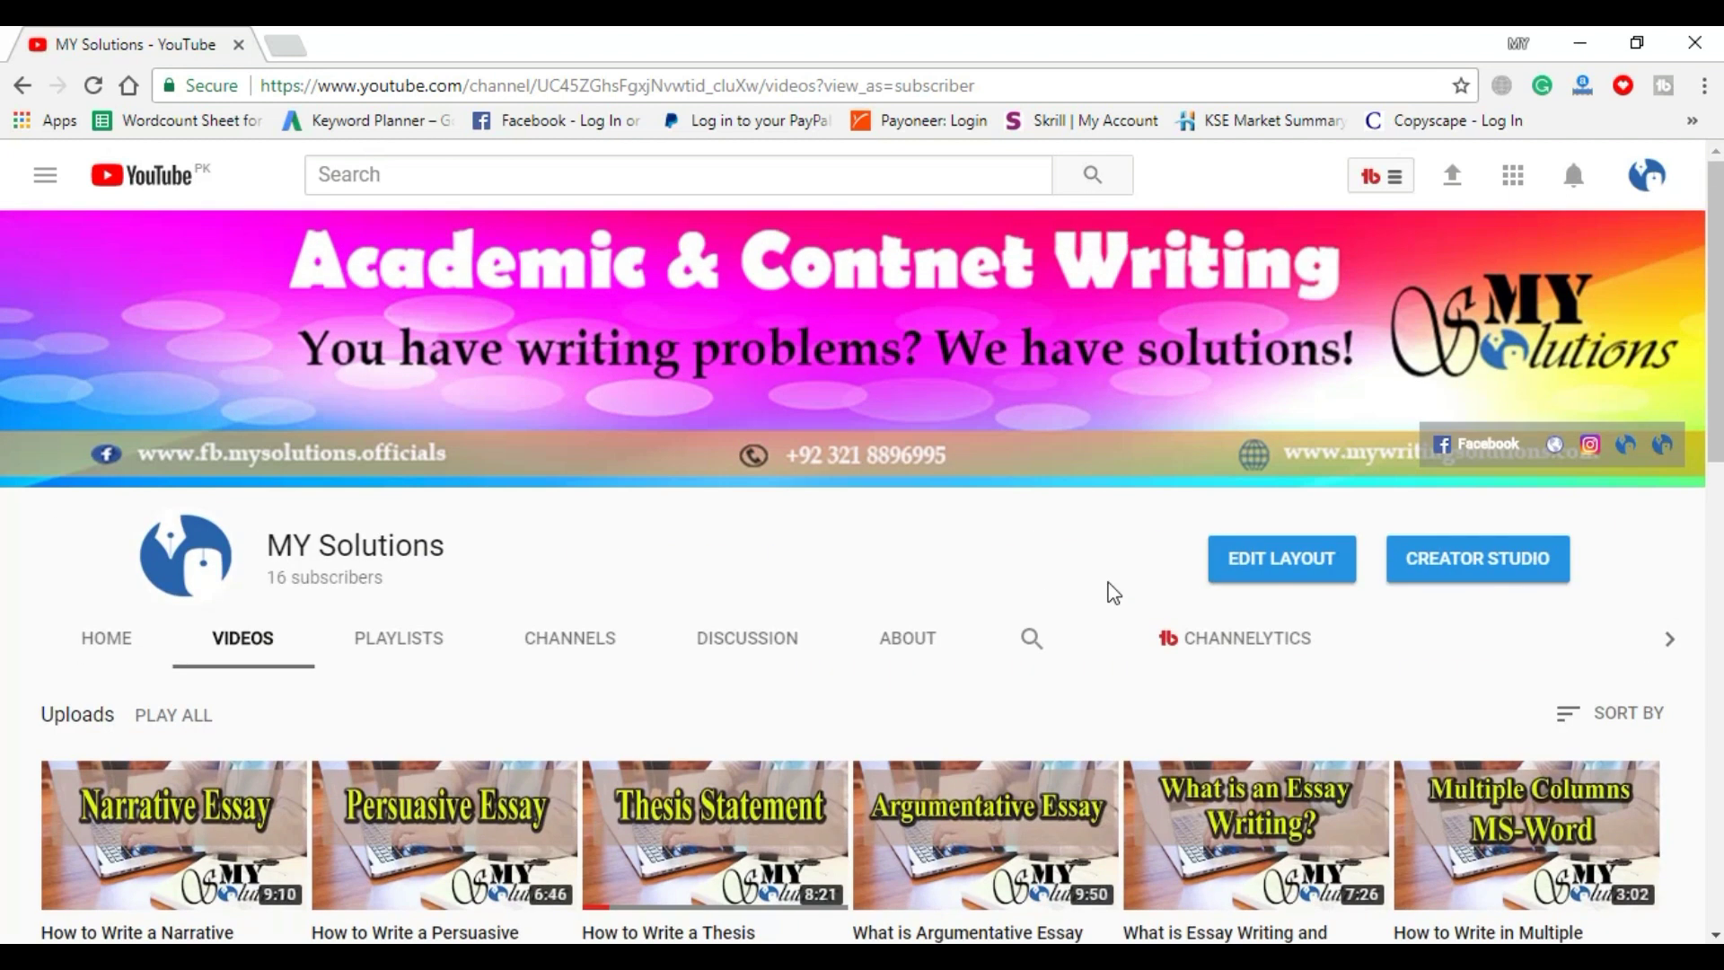